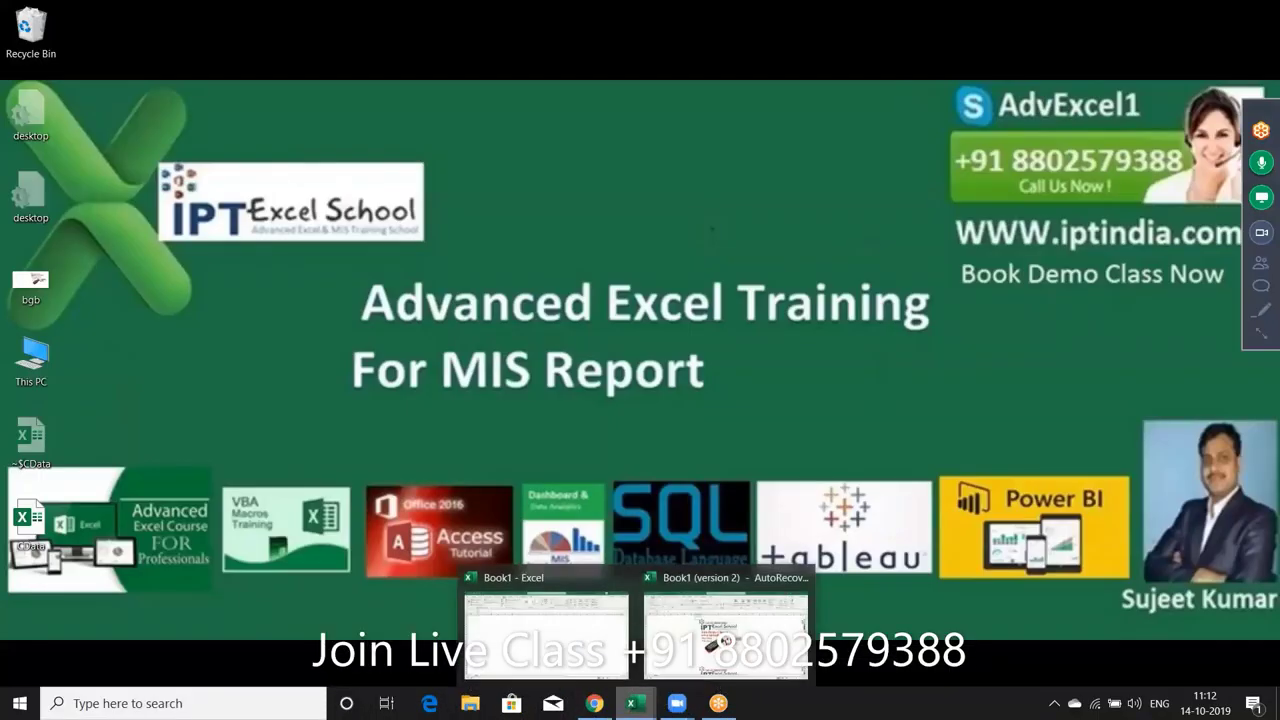
Step: Bring the Book1 (version 2) AutoRecovered workbook up full screen from the taskbar
click(660, 643)
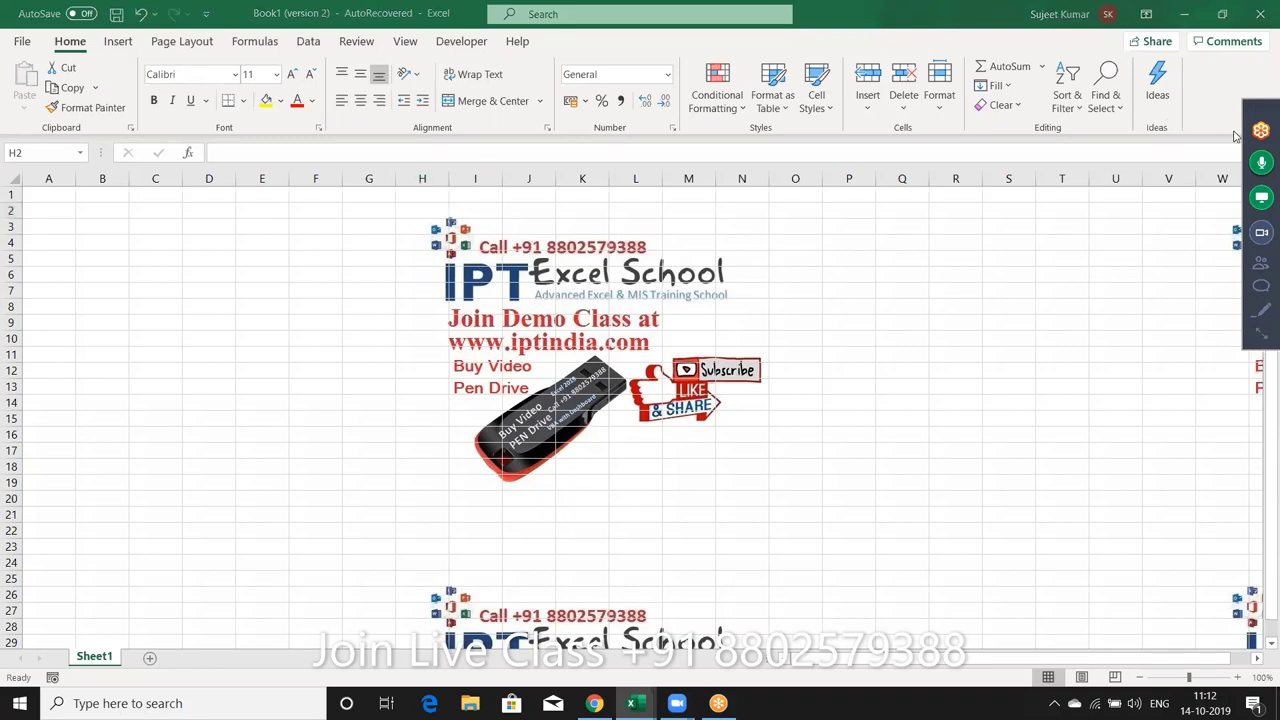
click(1261, 163)
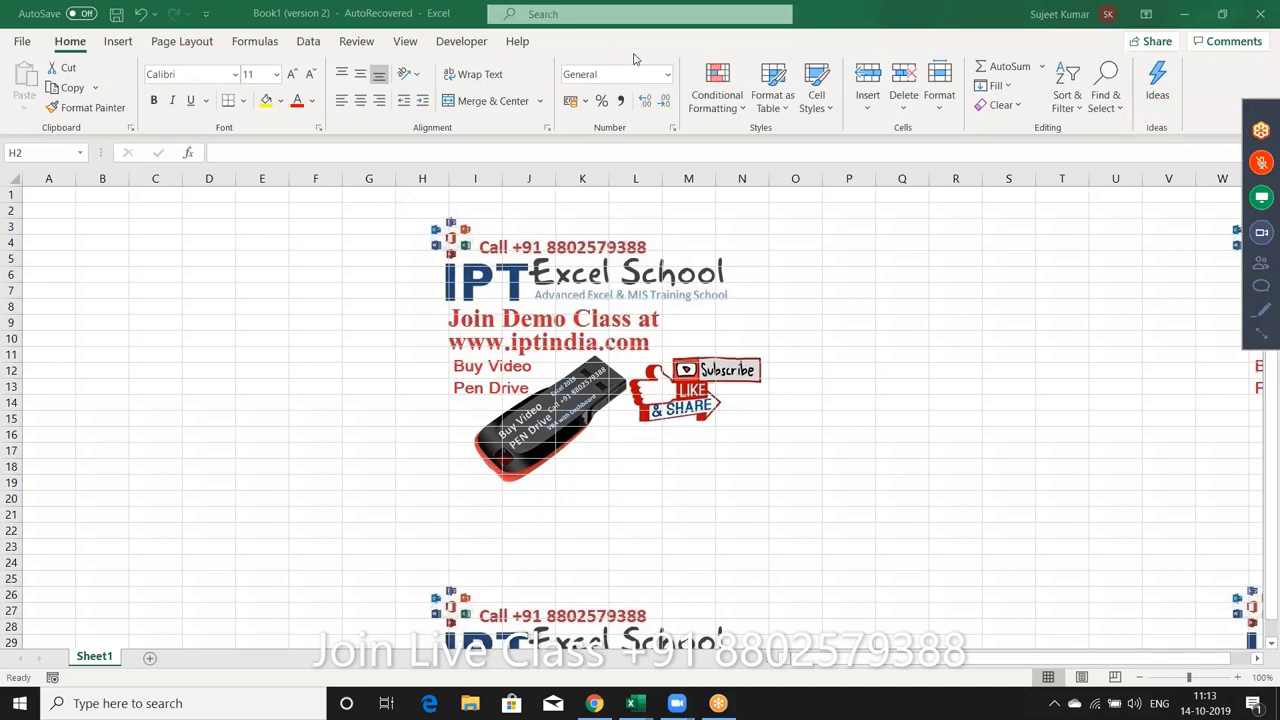
click(1261, 234)
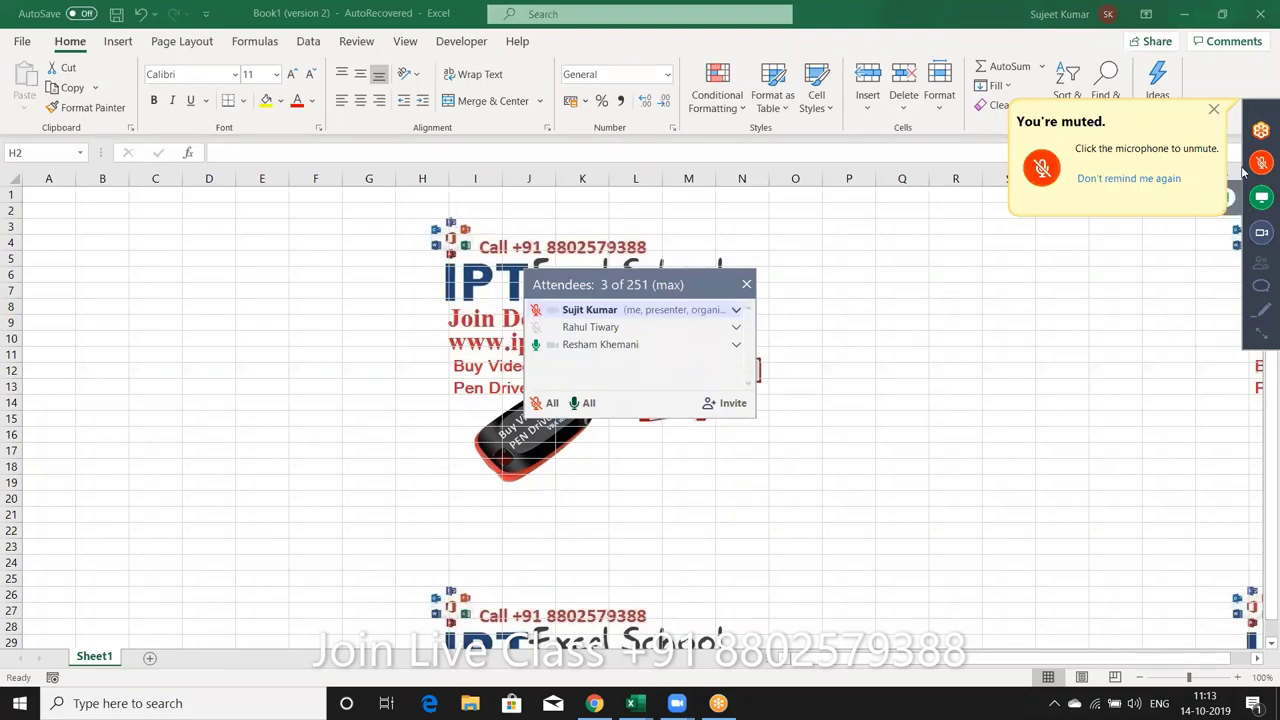
click(1261, 163)
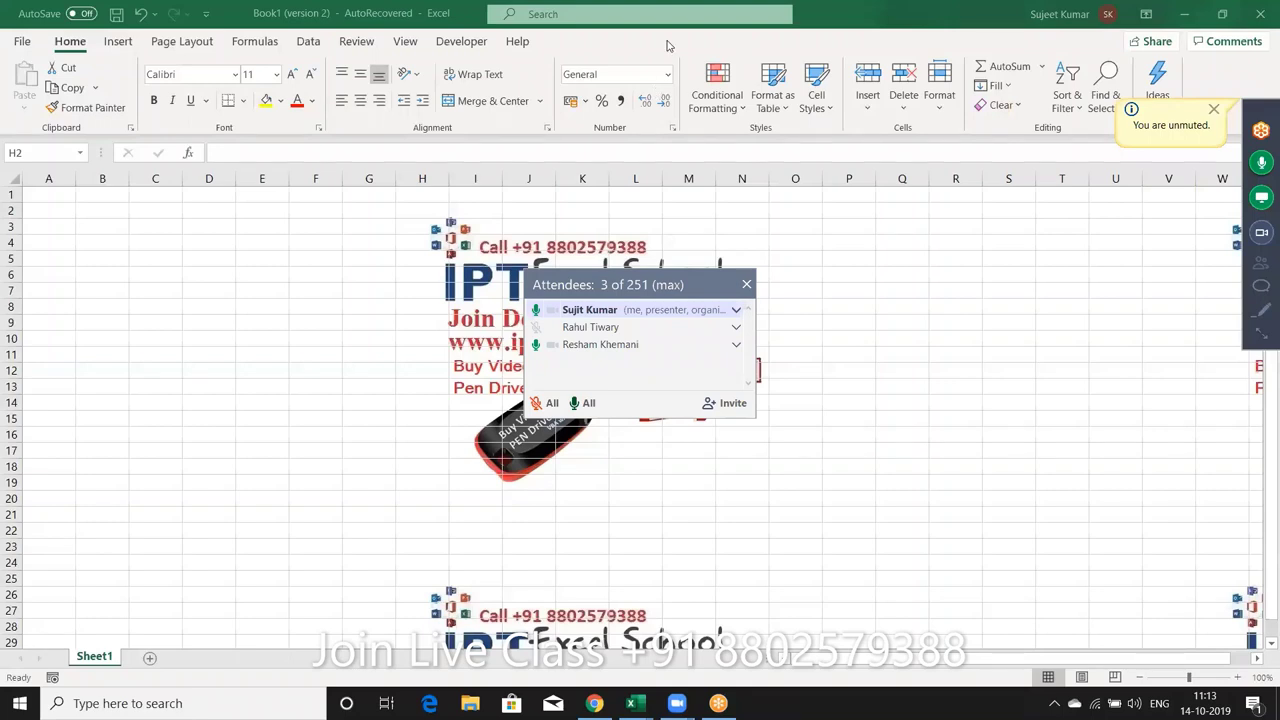
click(746, 284)
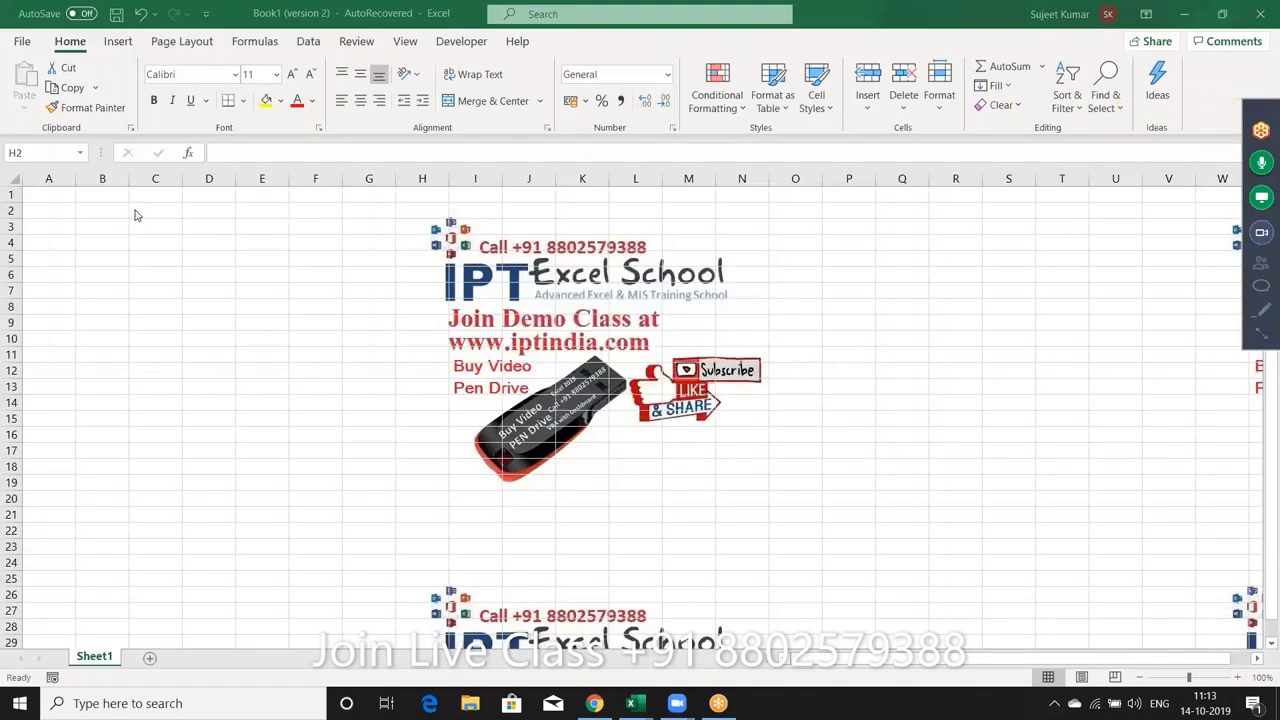
Step: Head cell A1 'Sales' and enter the first sales figures 85, 36, 85, 96 below it
click(67, 190)
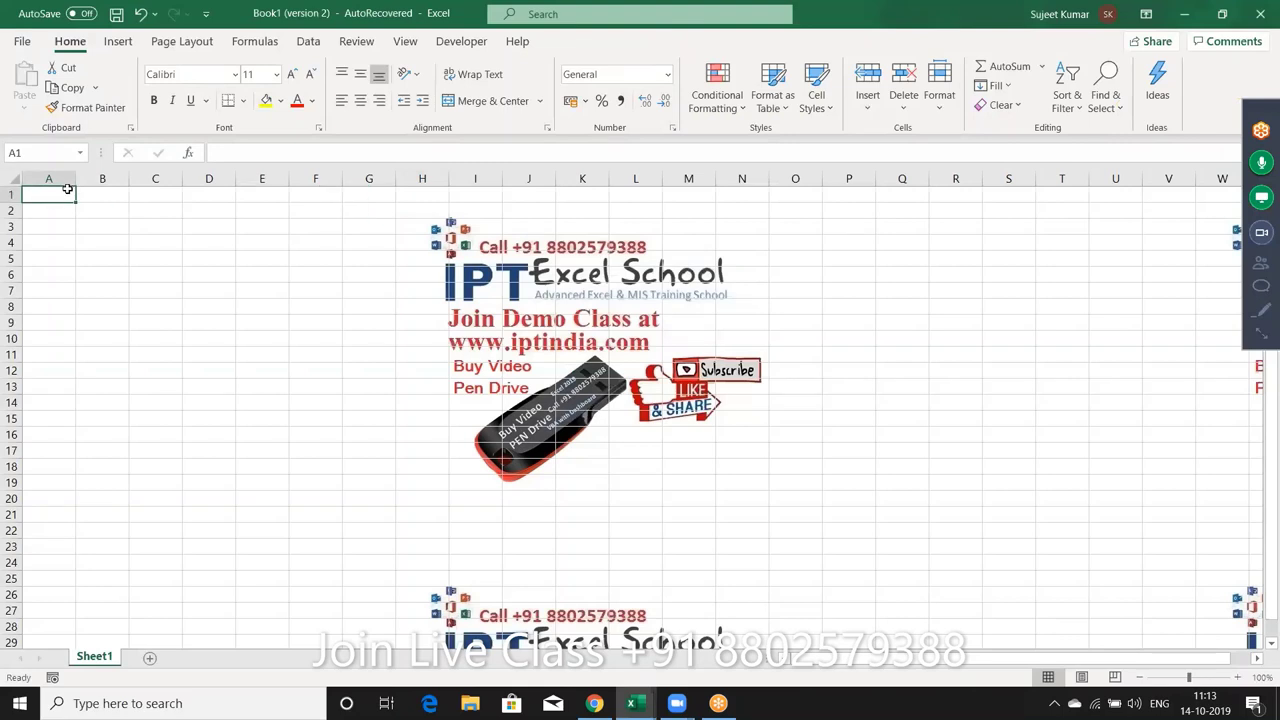
text(Sa)
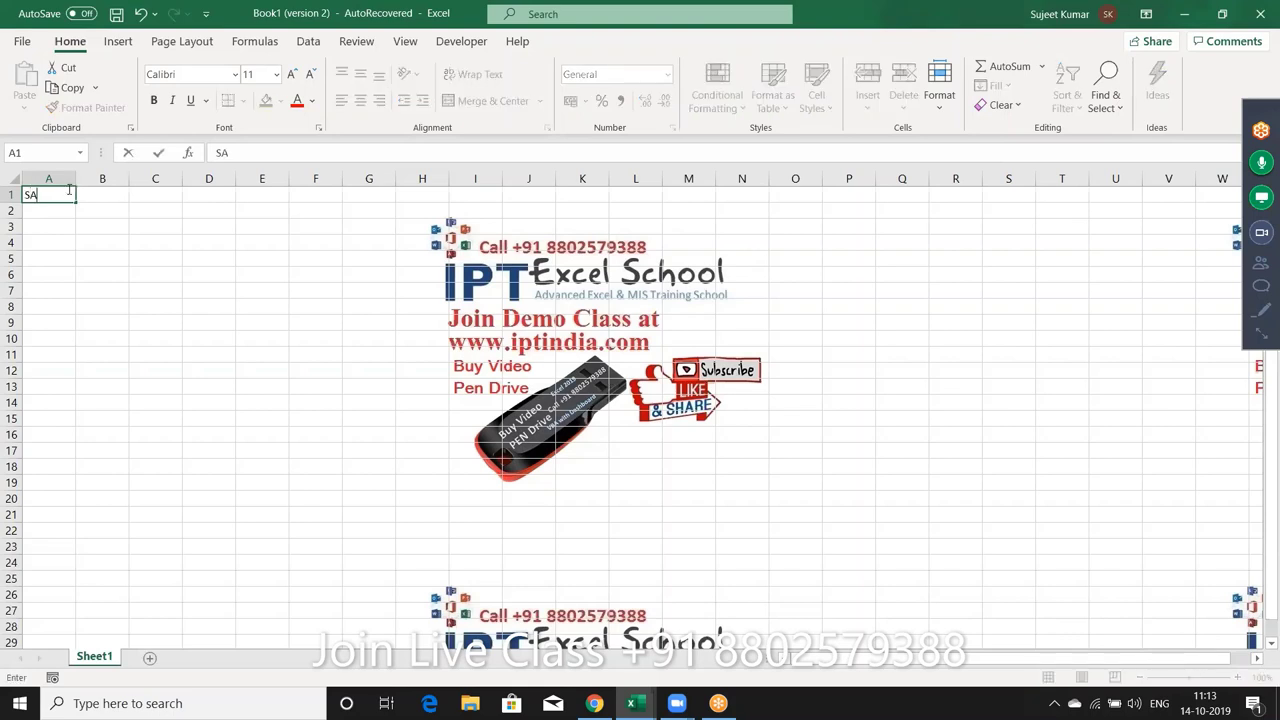
text(les')
key(BackSpace)
key(Return)
text(8)
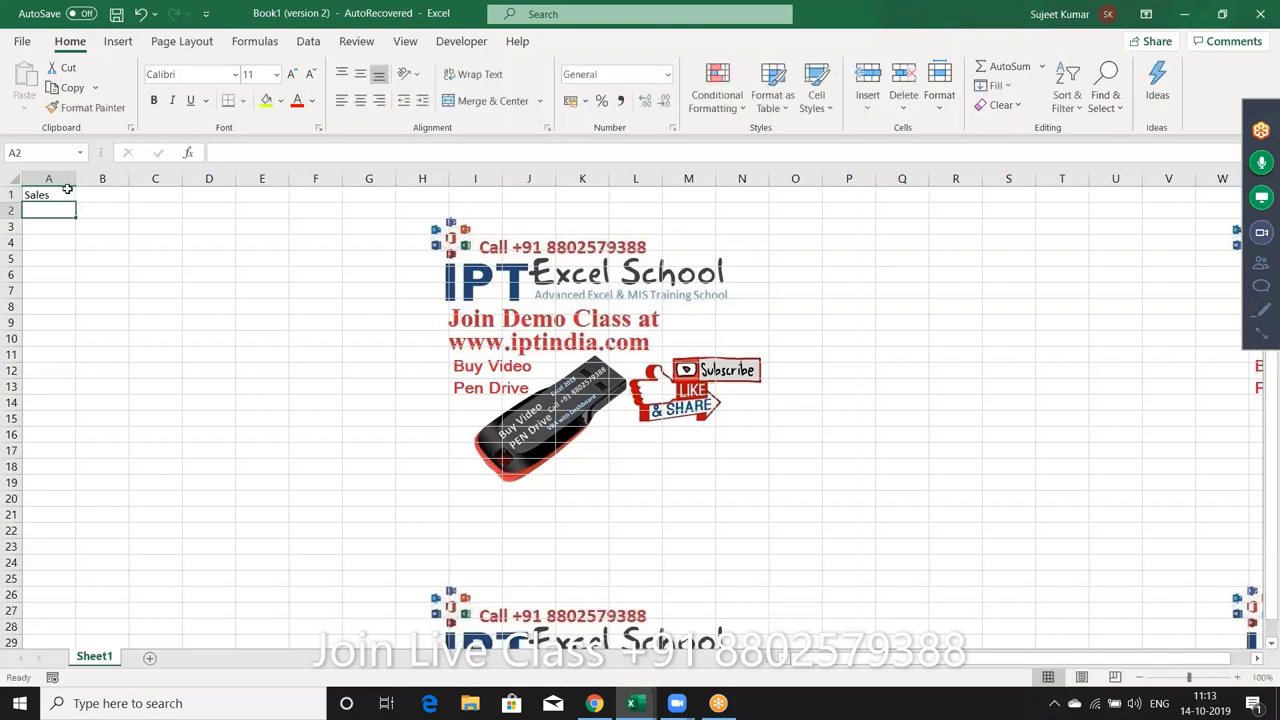
text(5)
key(Return)
text(36)
key(Return)
text(8)
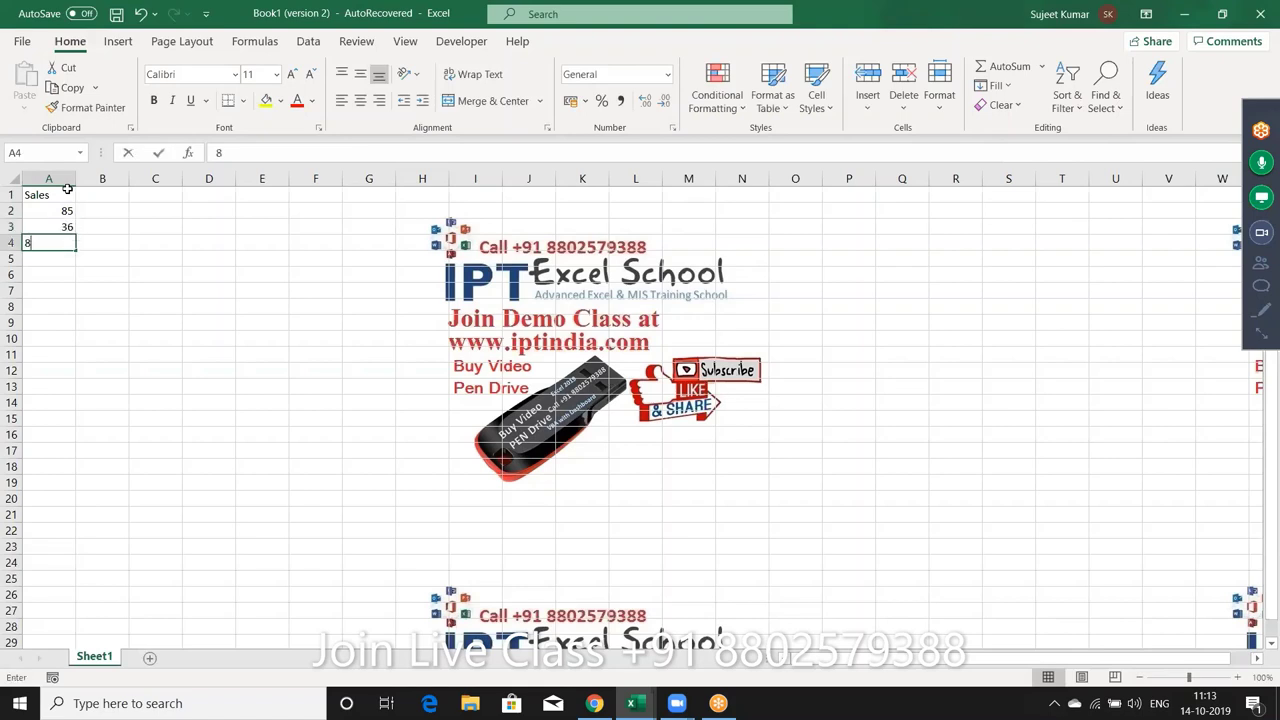
text(5)
key(Return)
text(96)
key(Return)
Step: Enter the remaining sales figures 26, 55, 63, 56, 63, 98, 45, 97 down column A
key(Return)
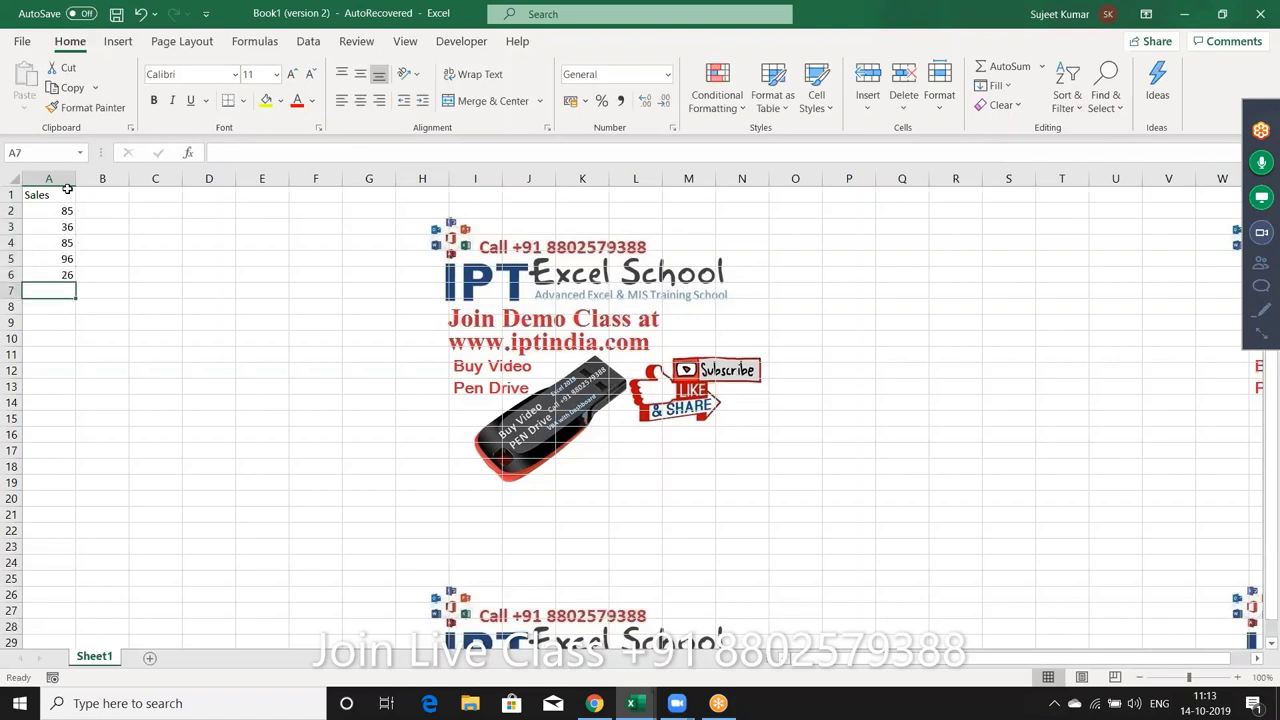
text(55)
key(Return)
text(63)
key(Return)
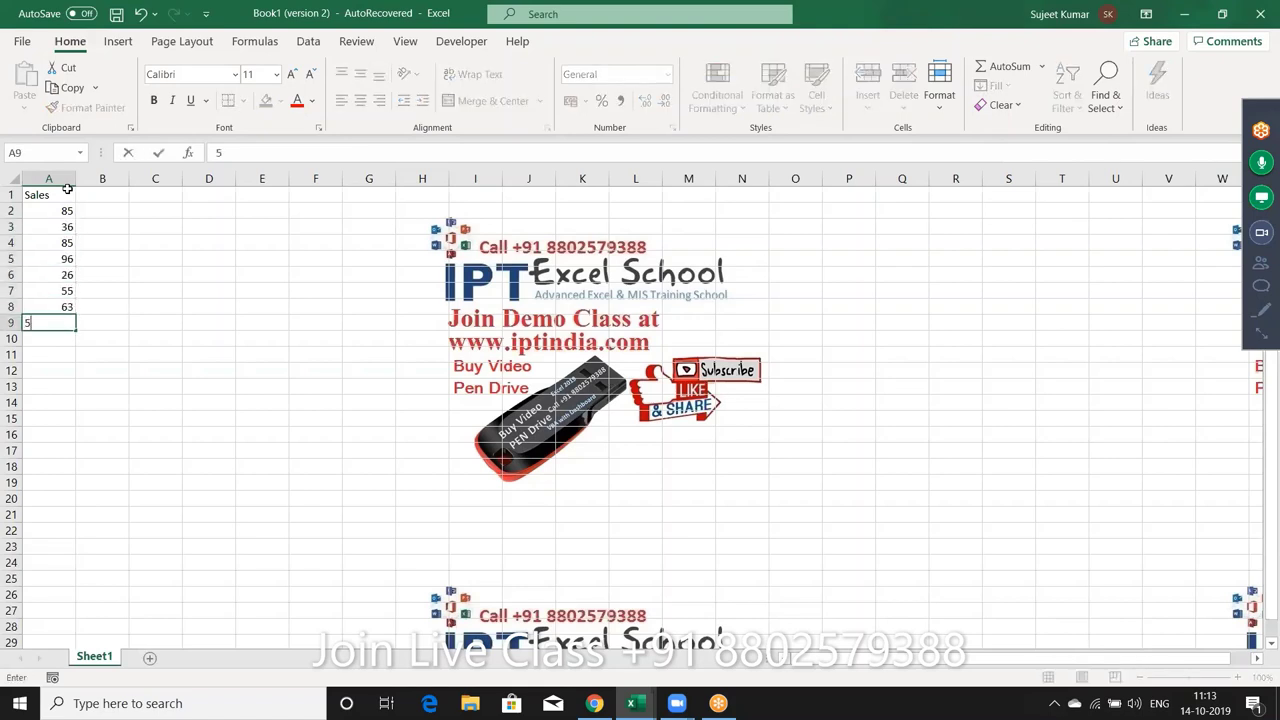
text(56)
key(Return)
text(63)
key(Return)
text(98)
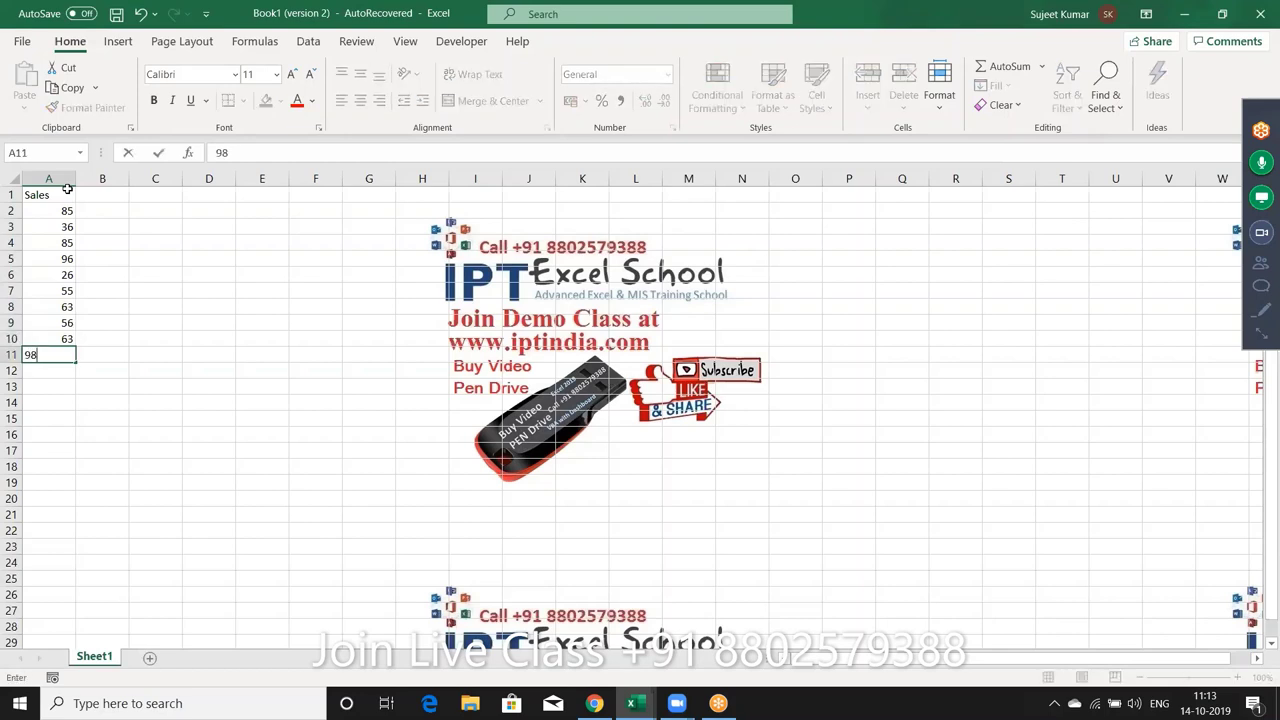
key(Return)
text(45)
key(Return)
text(97)
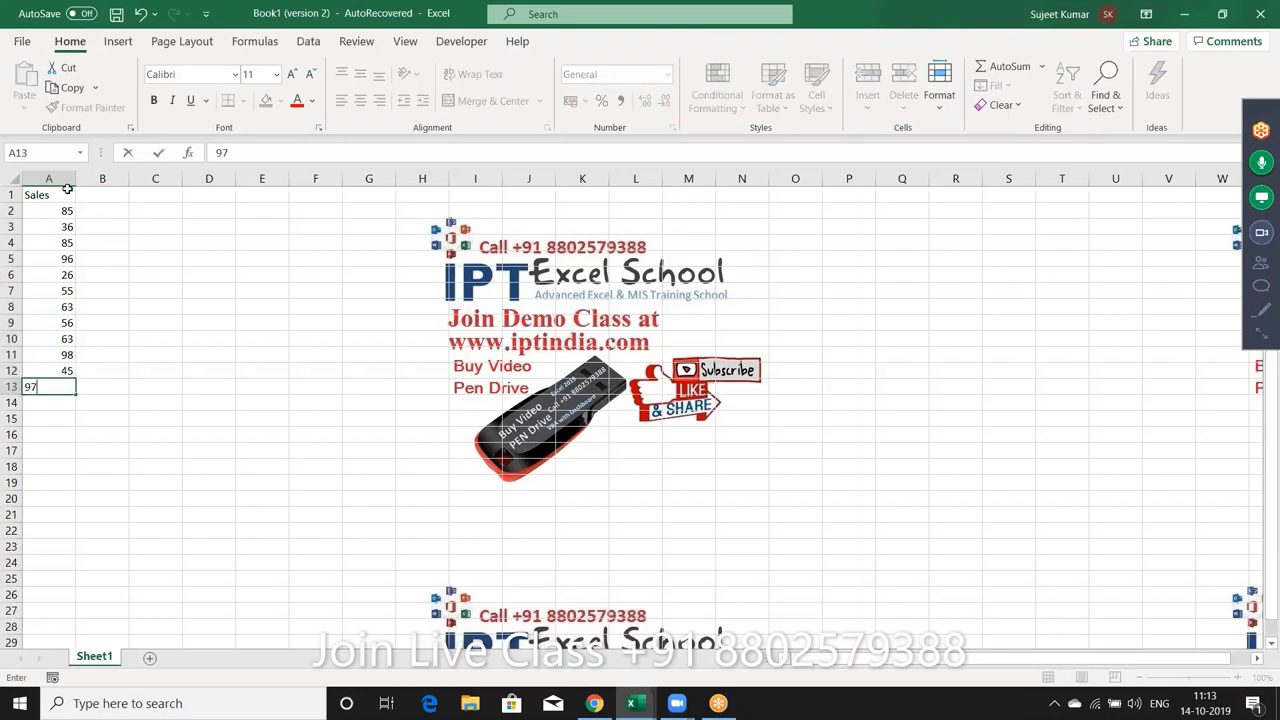
key(Return)
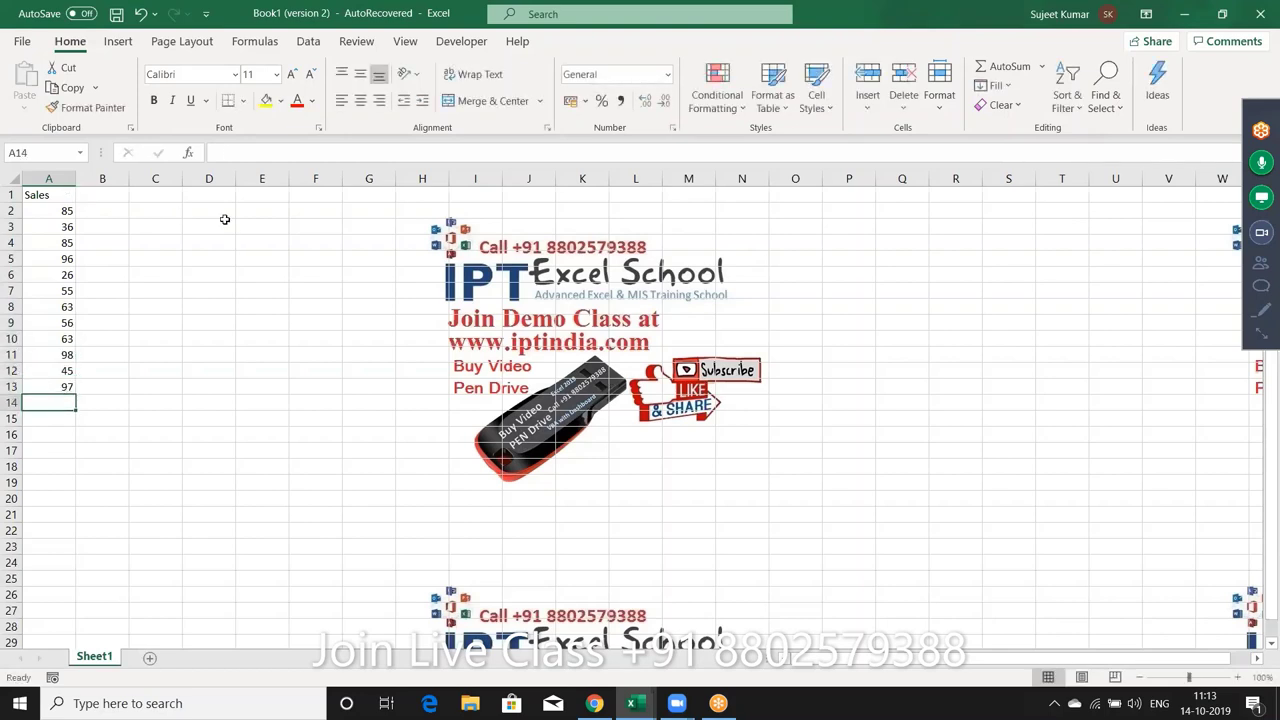
click(226, 222)
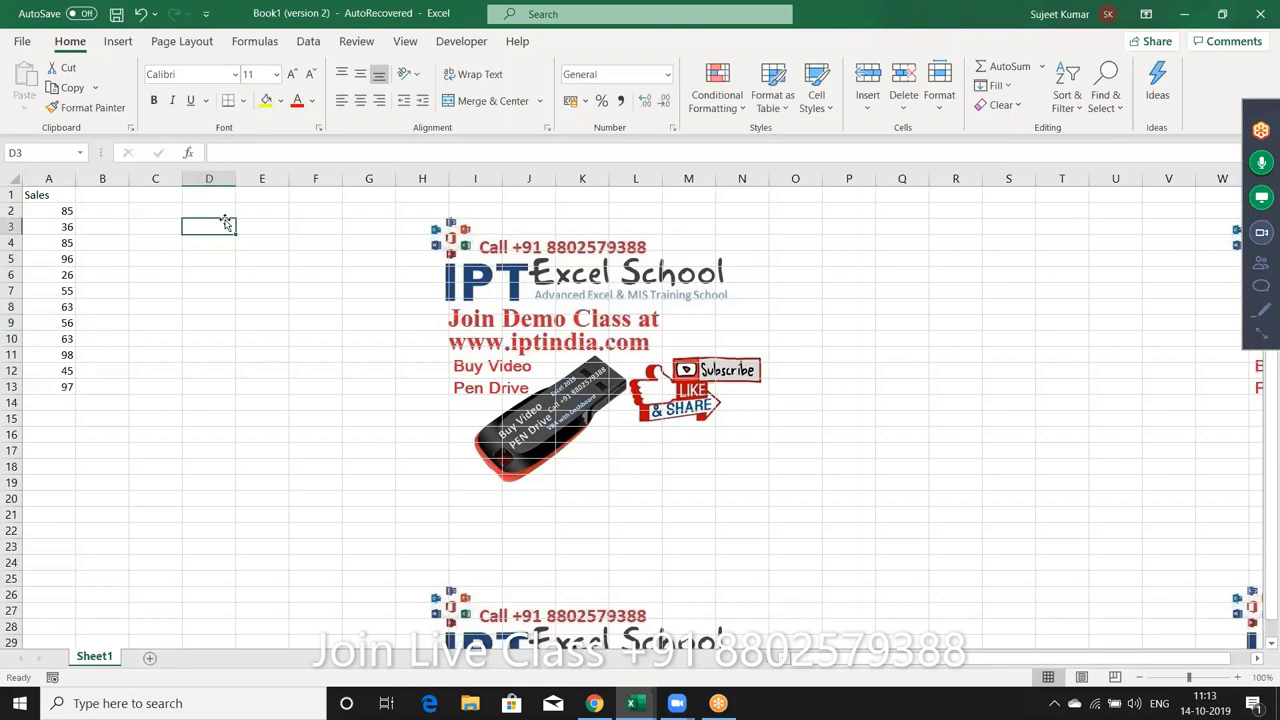
Step: Enter the first two incentive tiers: 0-40 pays 500 and 41-80 pays 1000
text(0)
key(BackSpace)
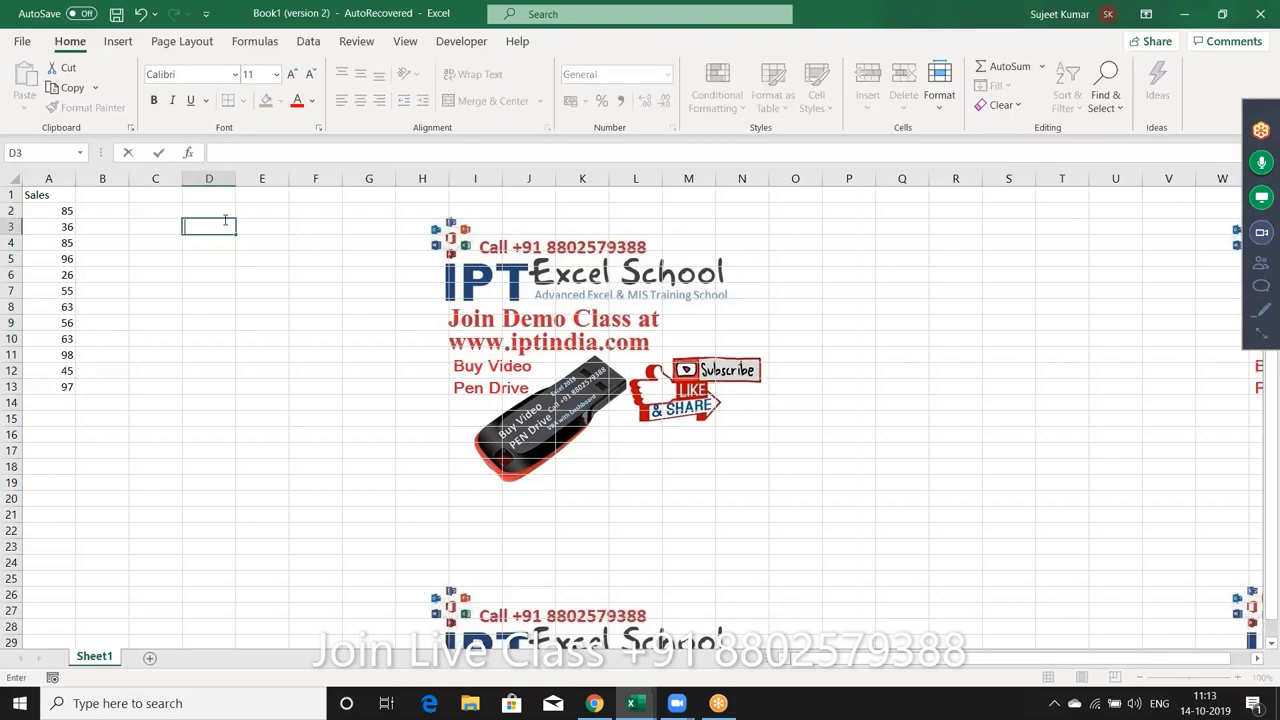
text(0-40)
key(Tab)
text(500)
key(Tab)
key(Down)
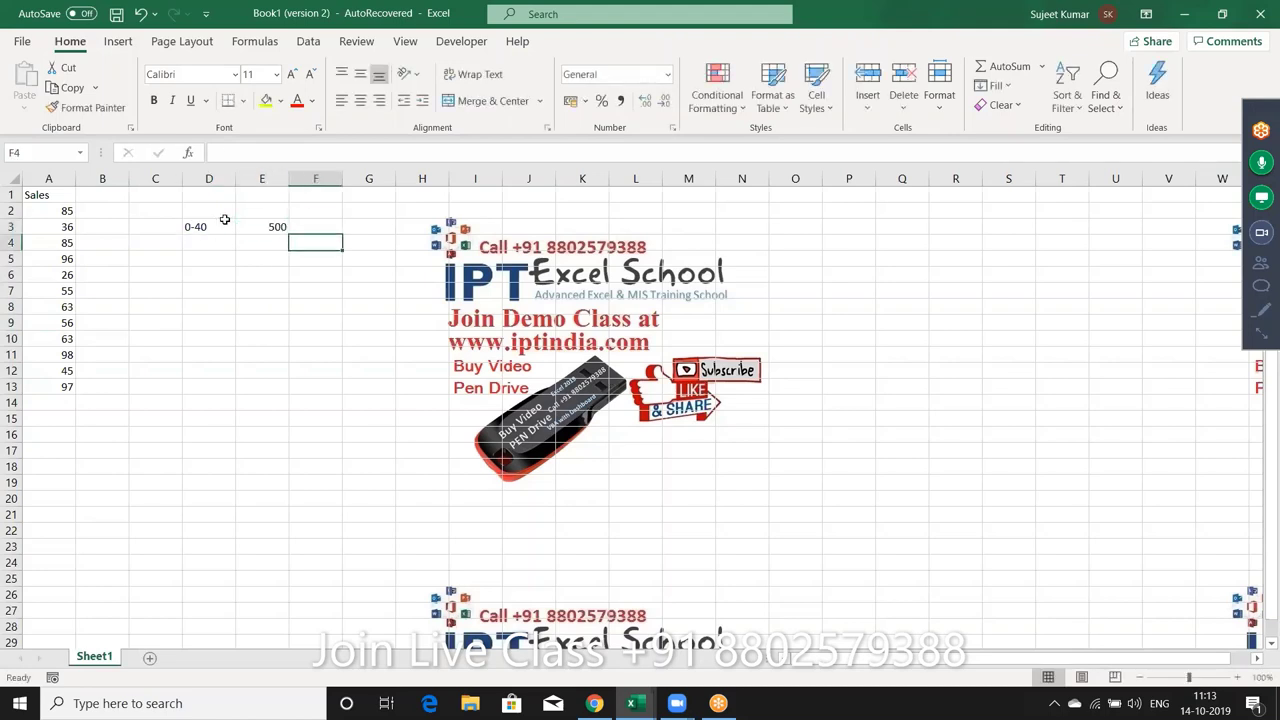
key(Down)
key(Down)
key(Left)
key(Left)
key(Up)
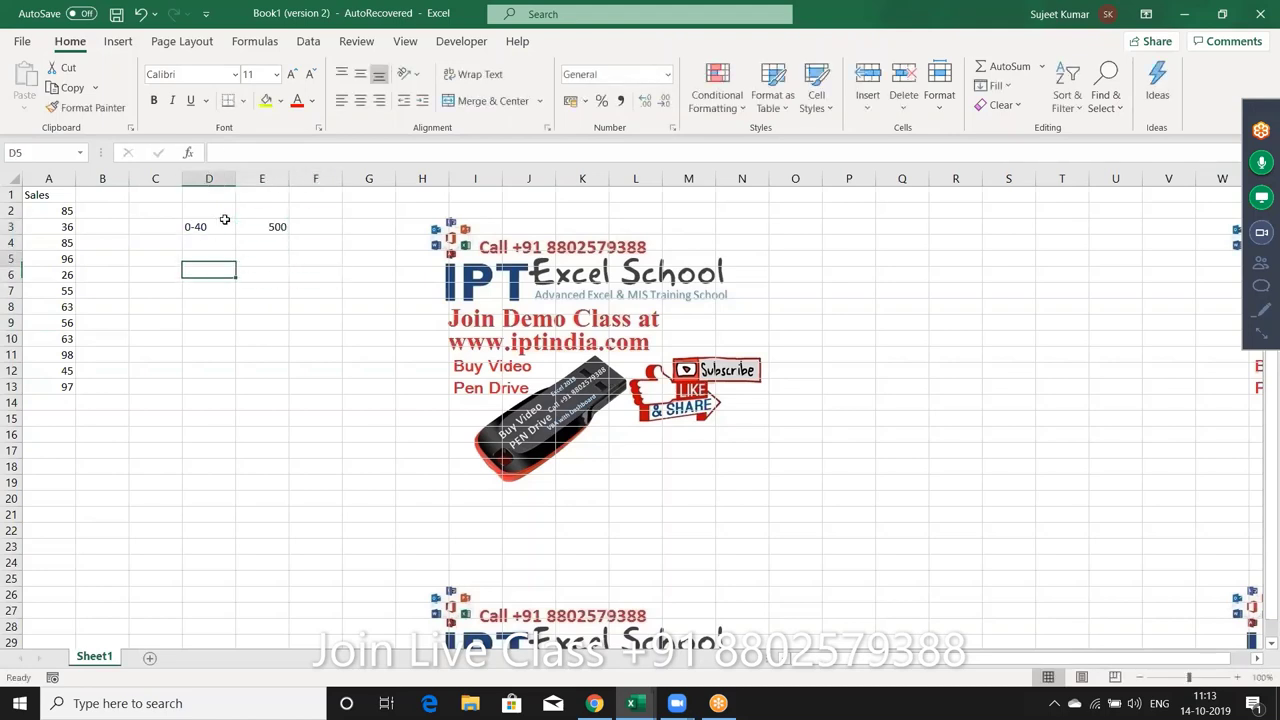
key(Up)
text(41-)
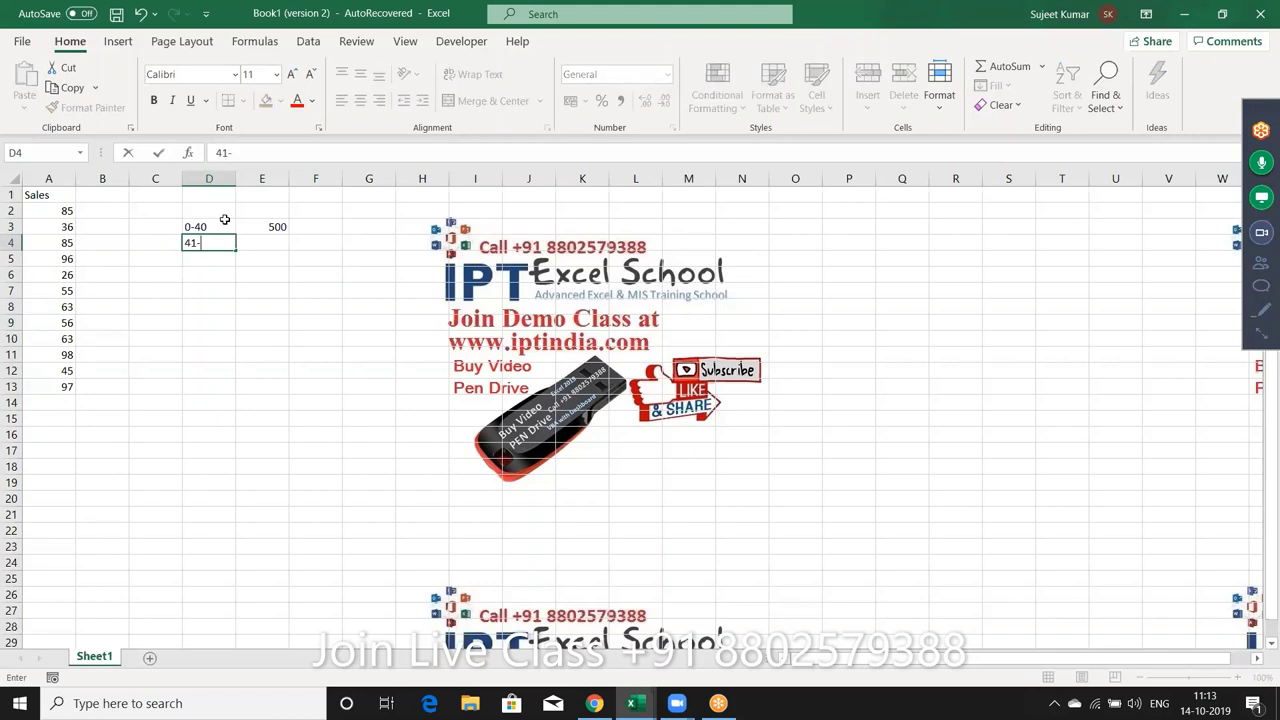
text(80)
key(Tab)
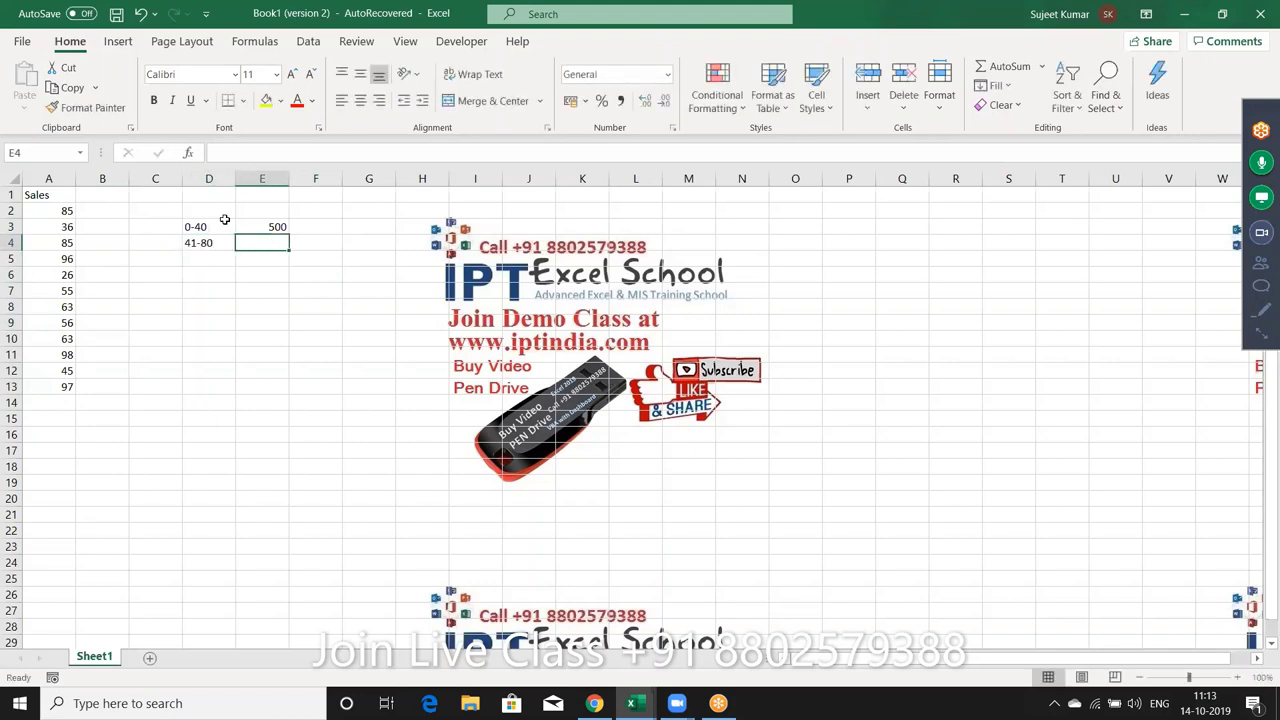
text(1000)
key(Return)
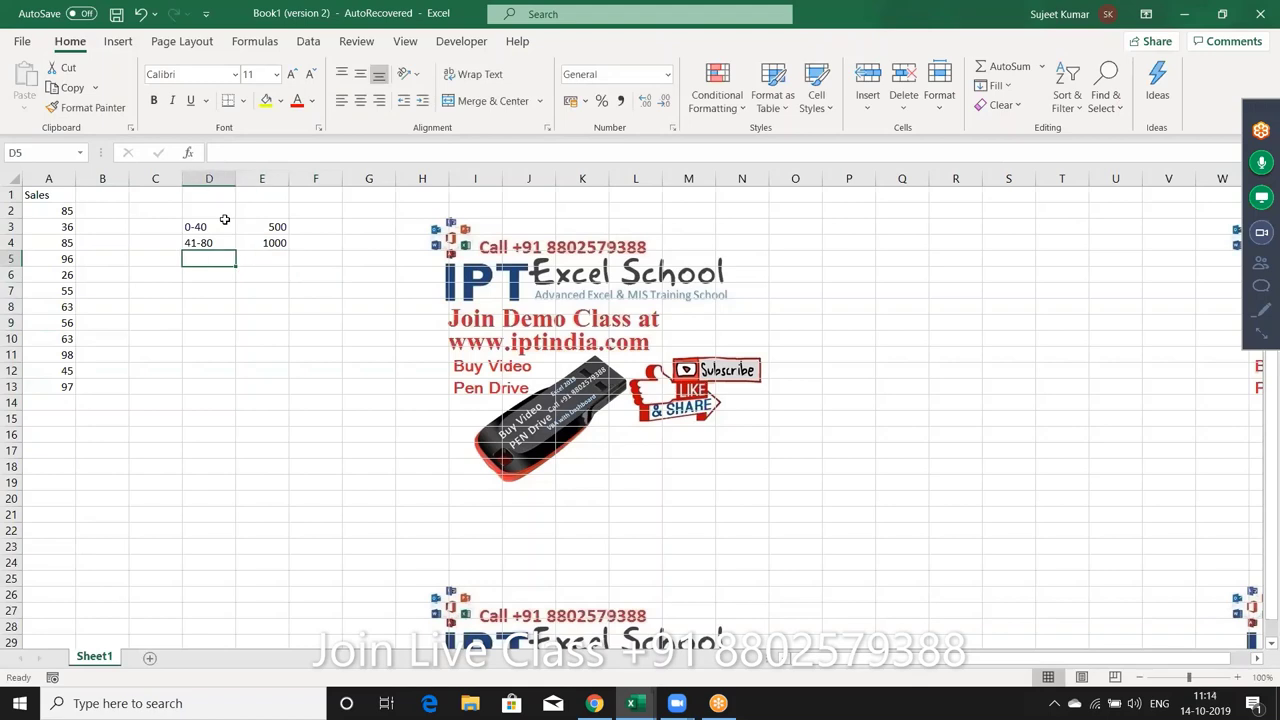
Step: Add the top tiers: 81-100 pays 2000 and >100 pays 5000
text(81-1)
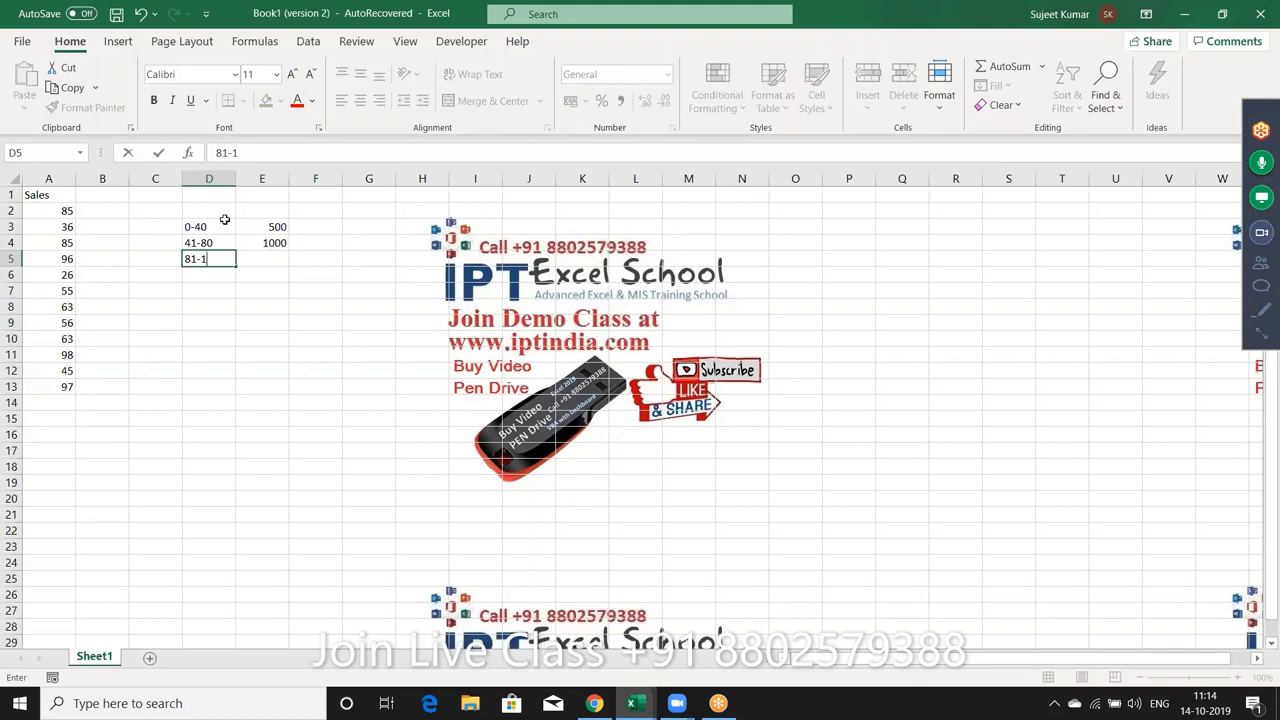
text(00)
key(Tab)
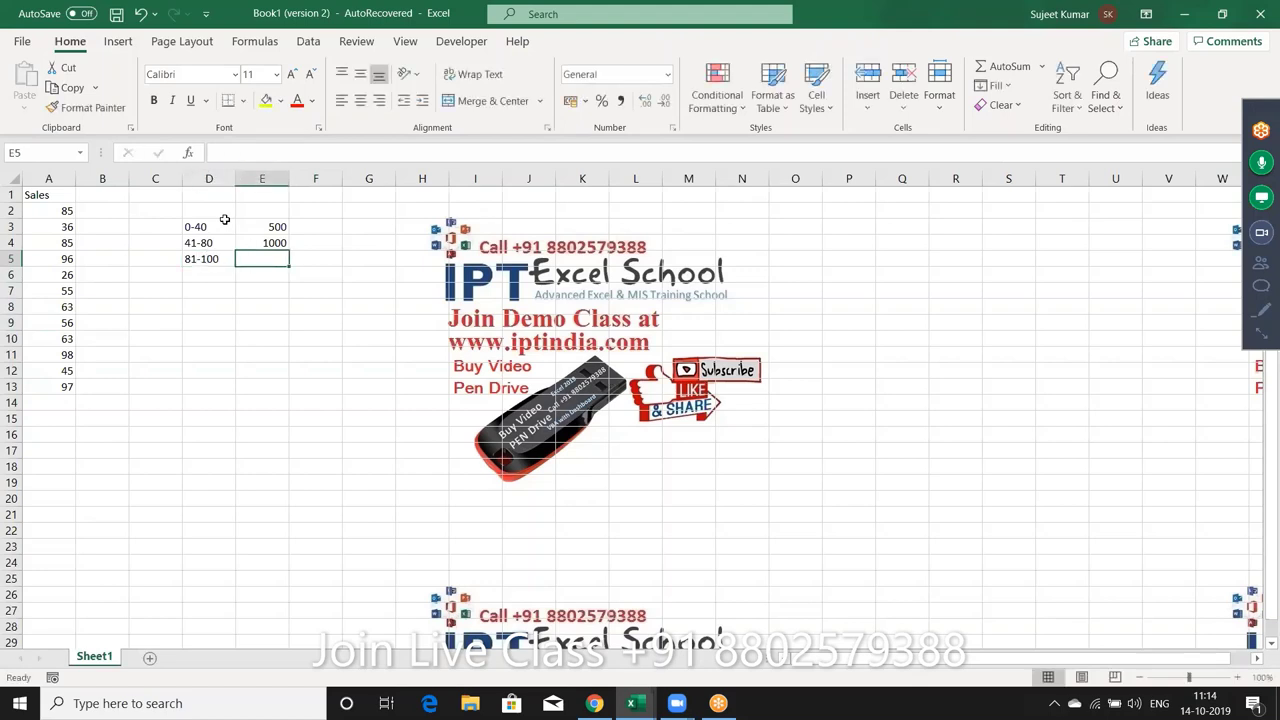
text(15)
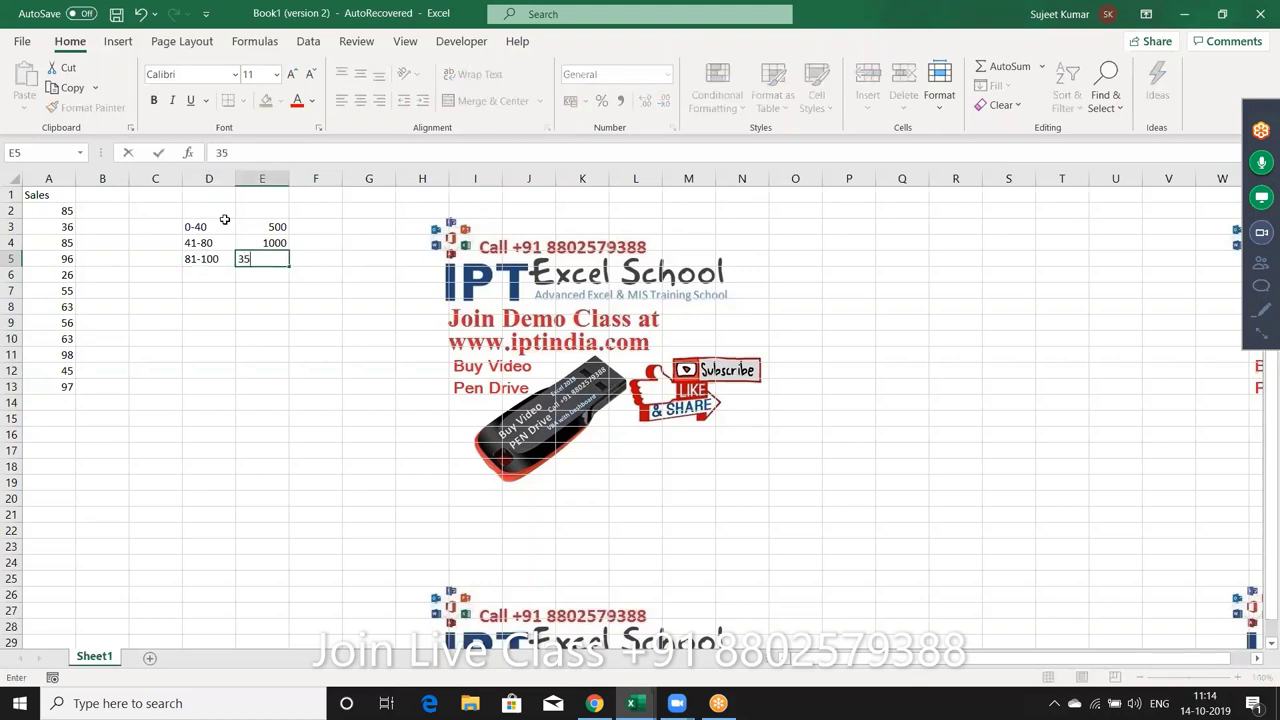
key(Escape)
text(200)
text(0)
key(Return)
key(Left)
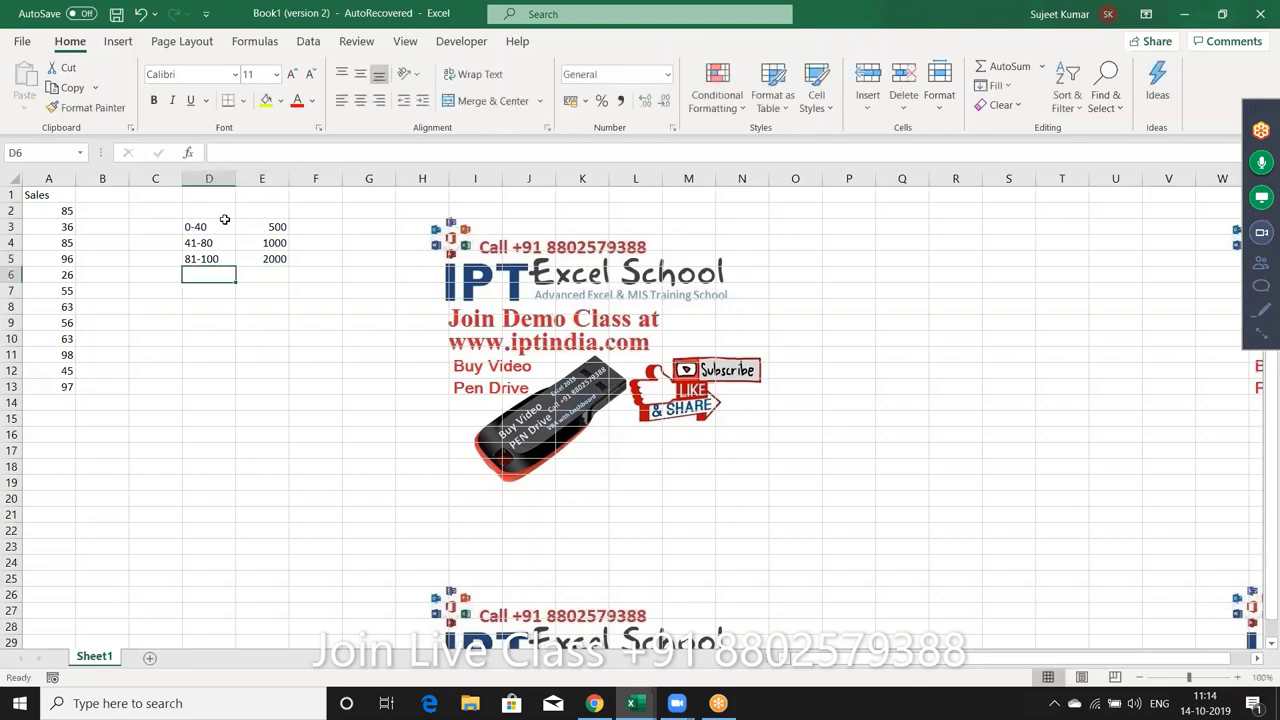
text(>100)
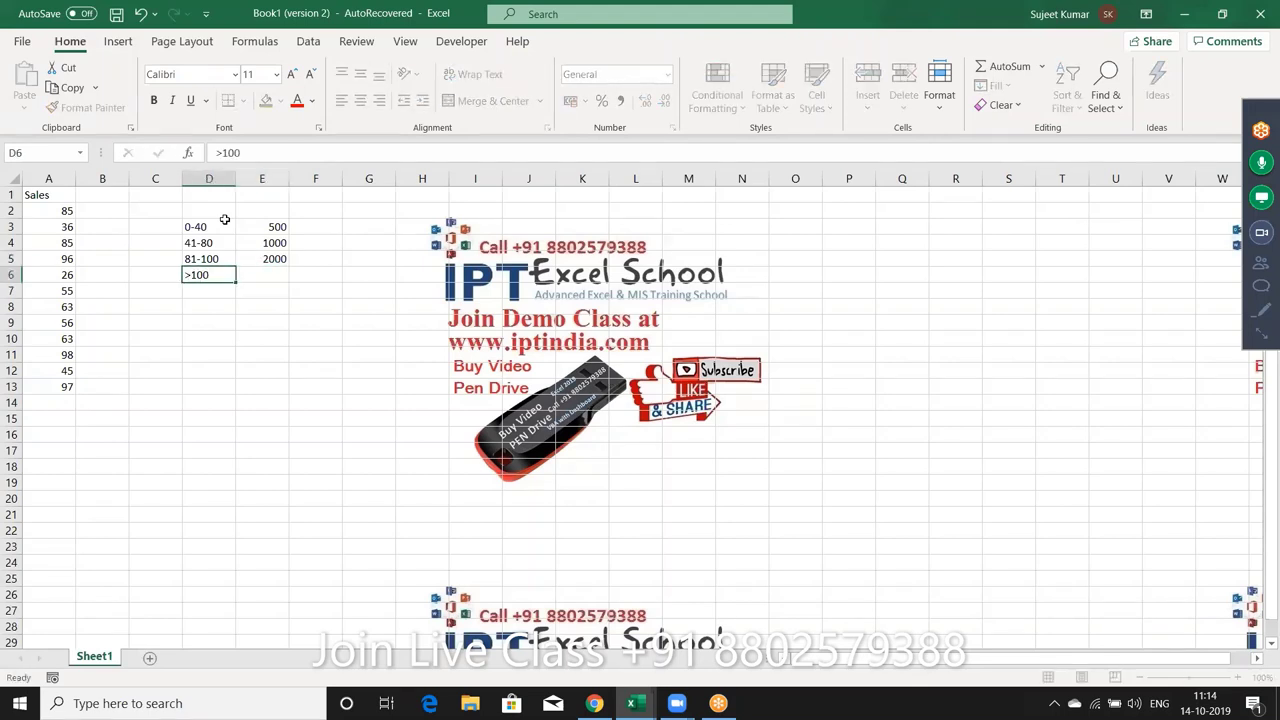
key(Tab)
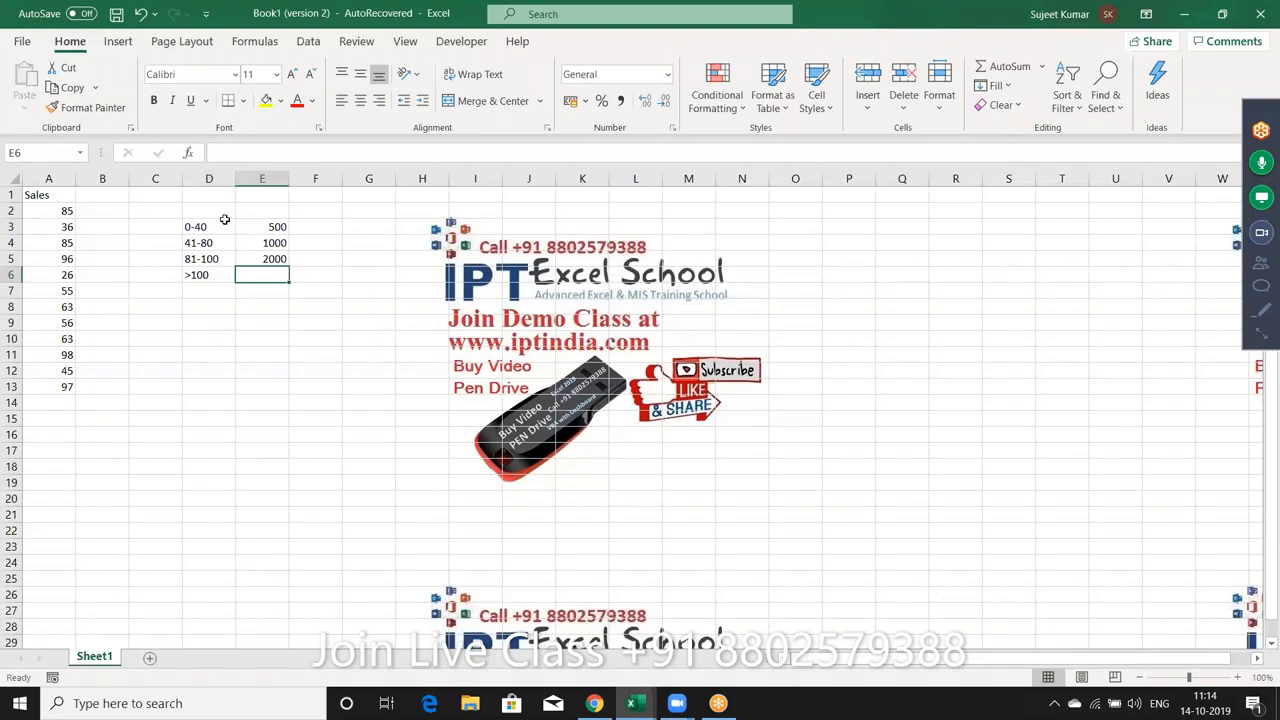
text(5000)
key(Return)
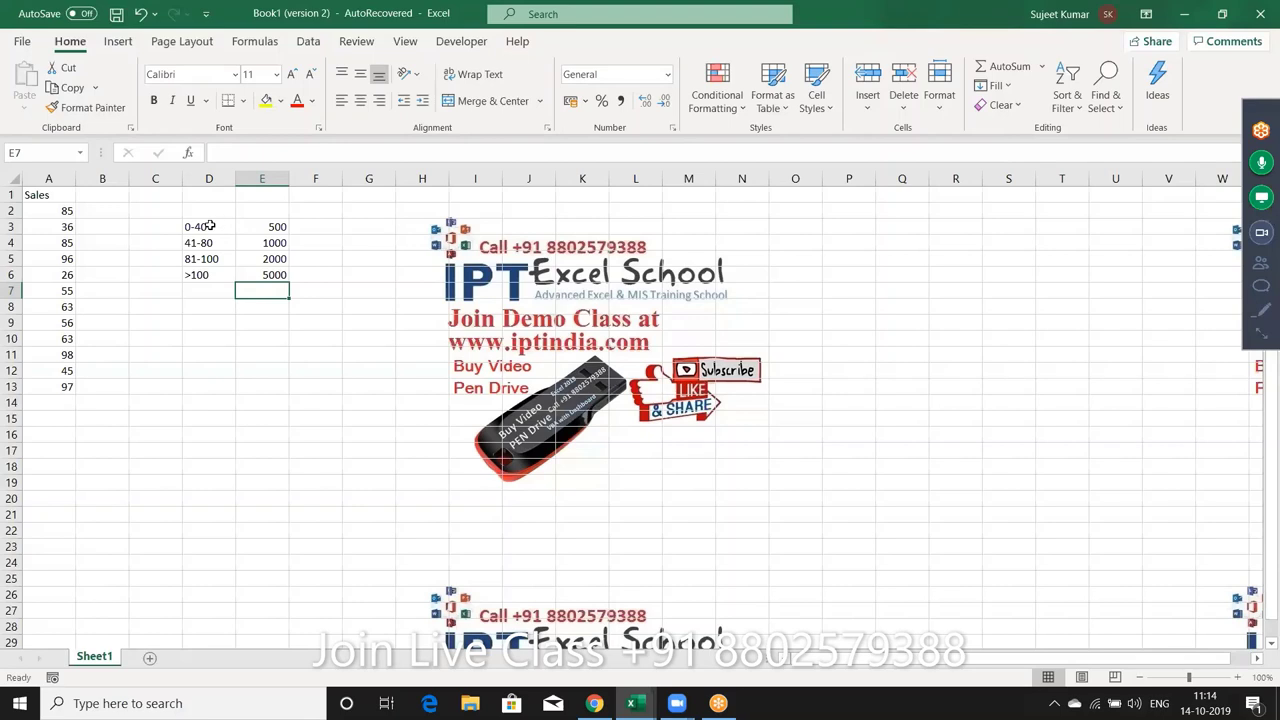
Step: Select the tier labels D3:D6, then move to cell B2 beside the first sale
drag(204, 226, 214, 276)
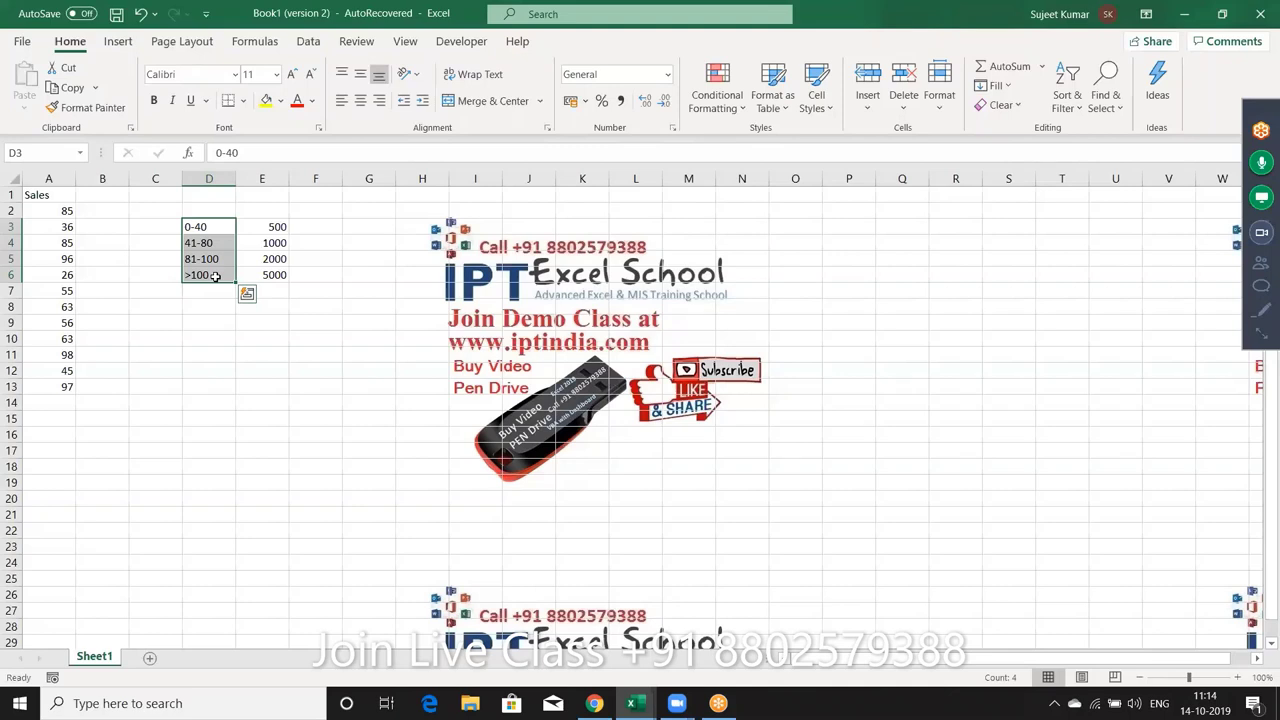
key(Left)
key(Left)
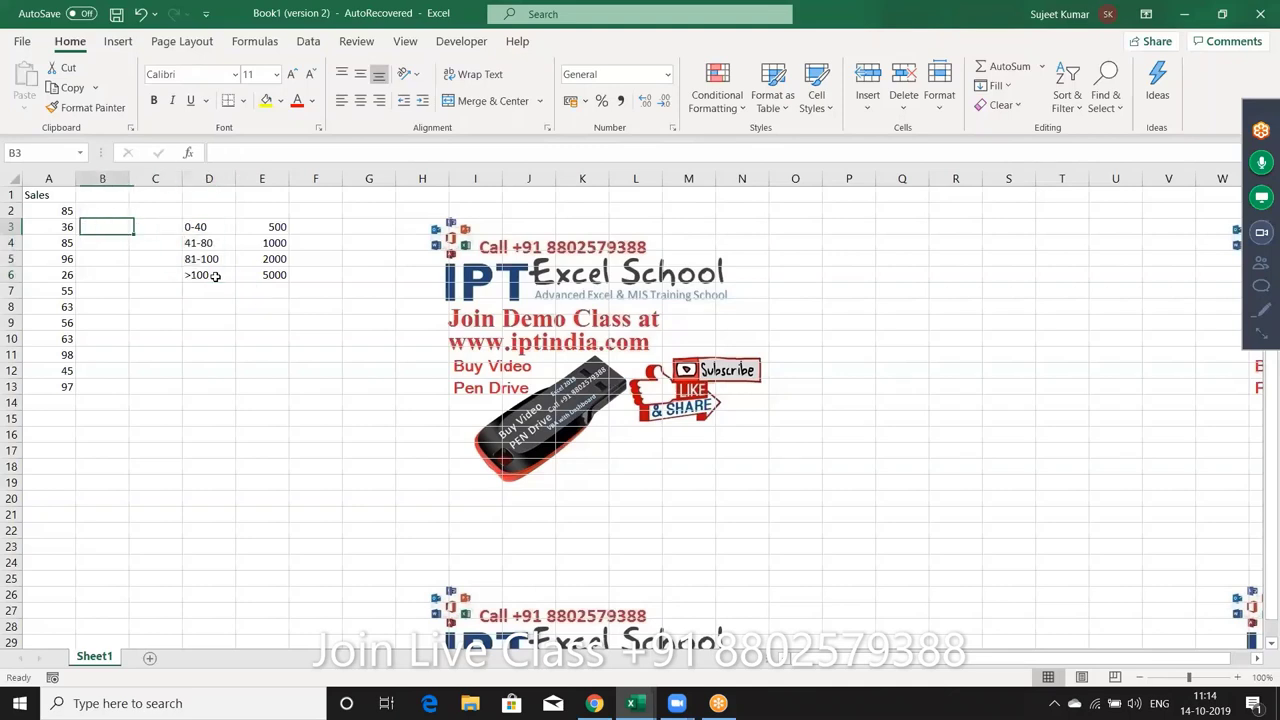
key(Up)
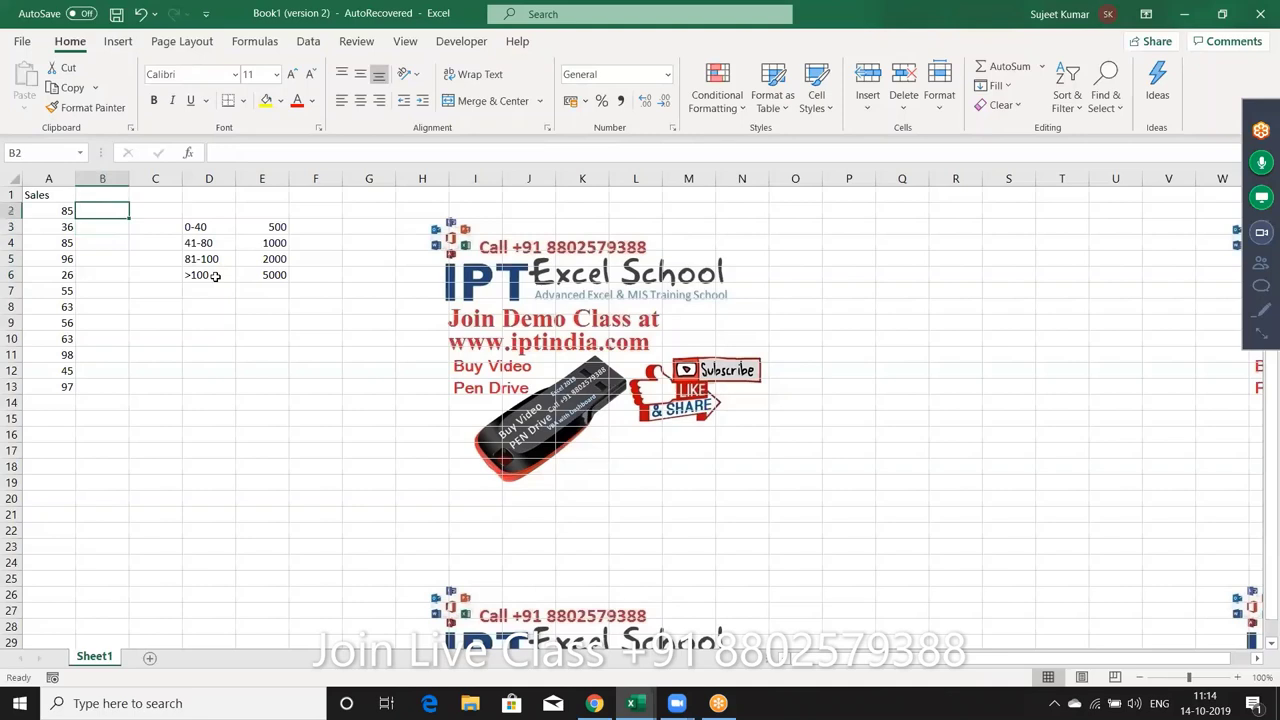
Step: Begin B2's nested IF with the A2<=40 → 500 and A2<=80 tiers
text(=)
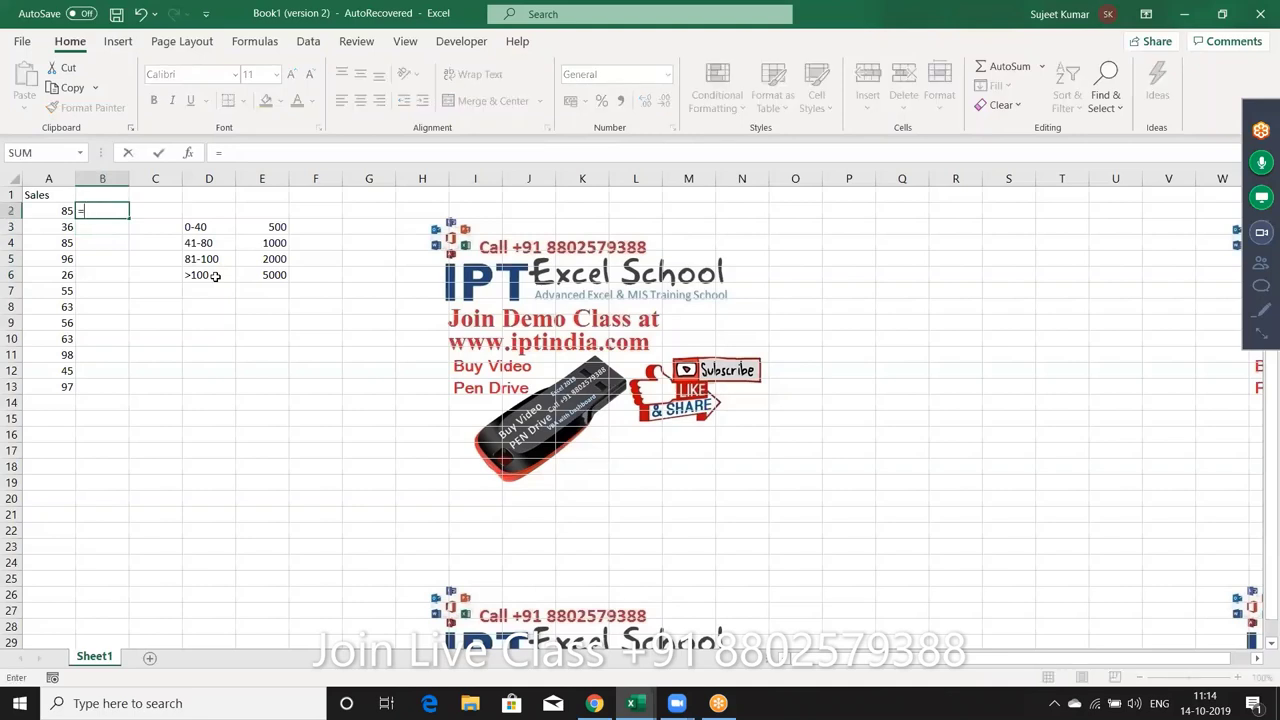
text(IF()
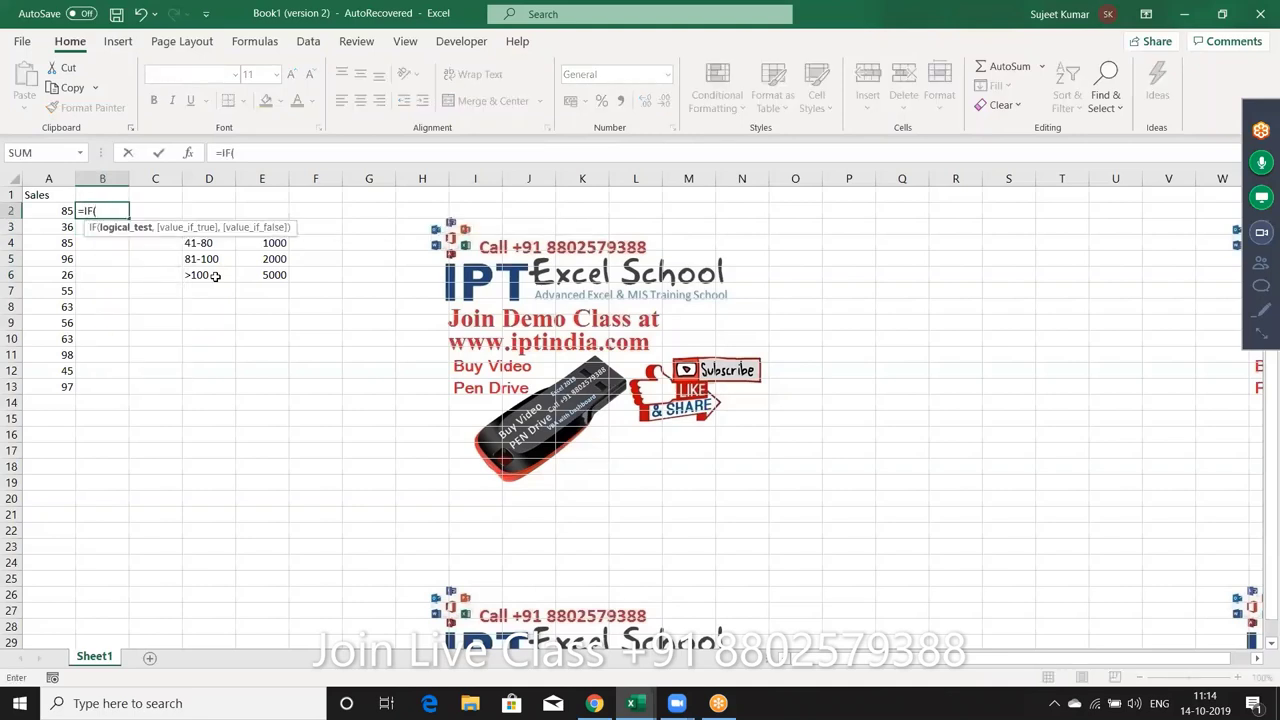
key(Left)
text(>)
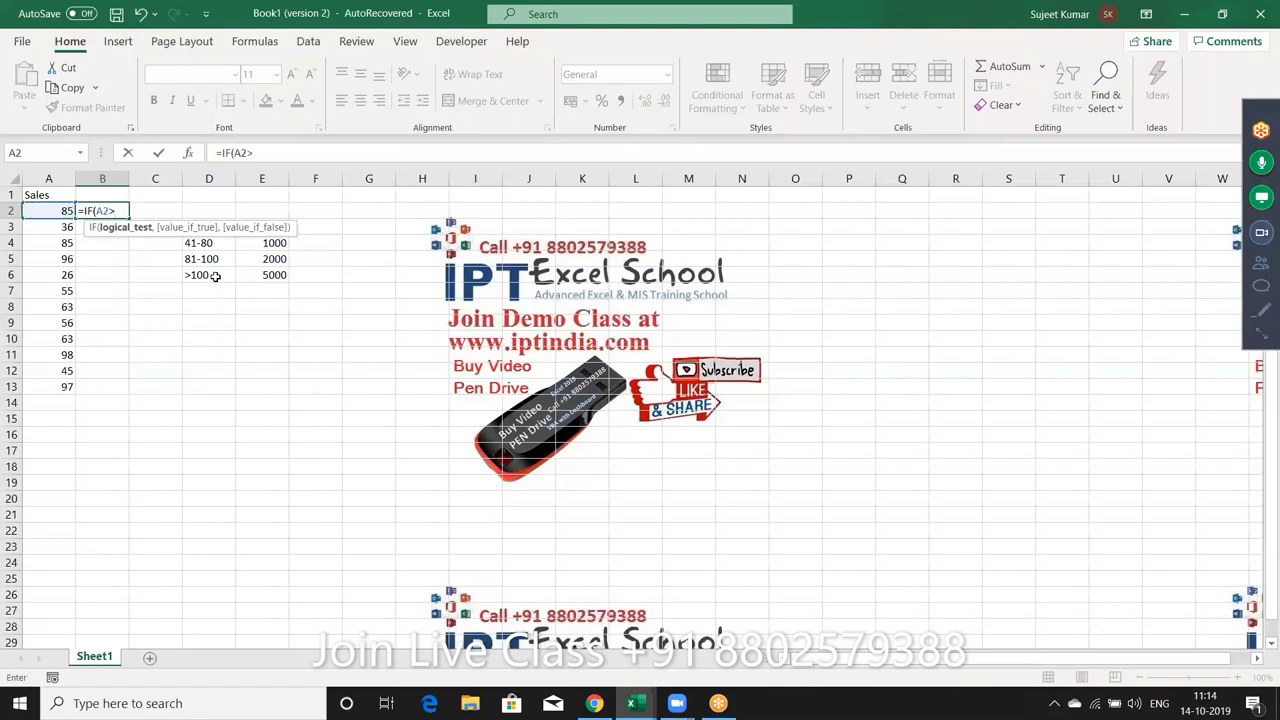
text(=)
key(BackSpace)
key(BackSpace)
text(<)
text(=)
text(100)
text(,)
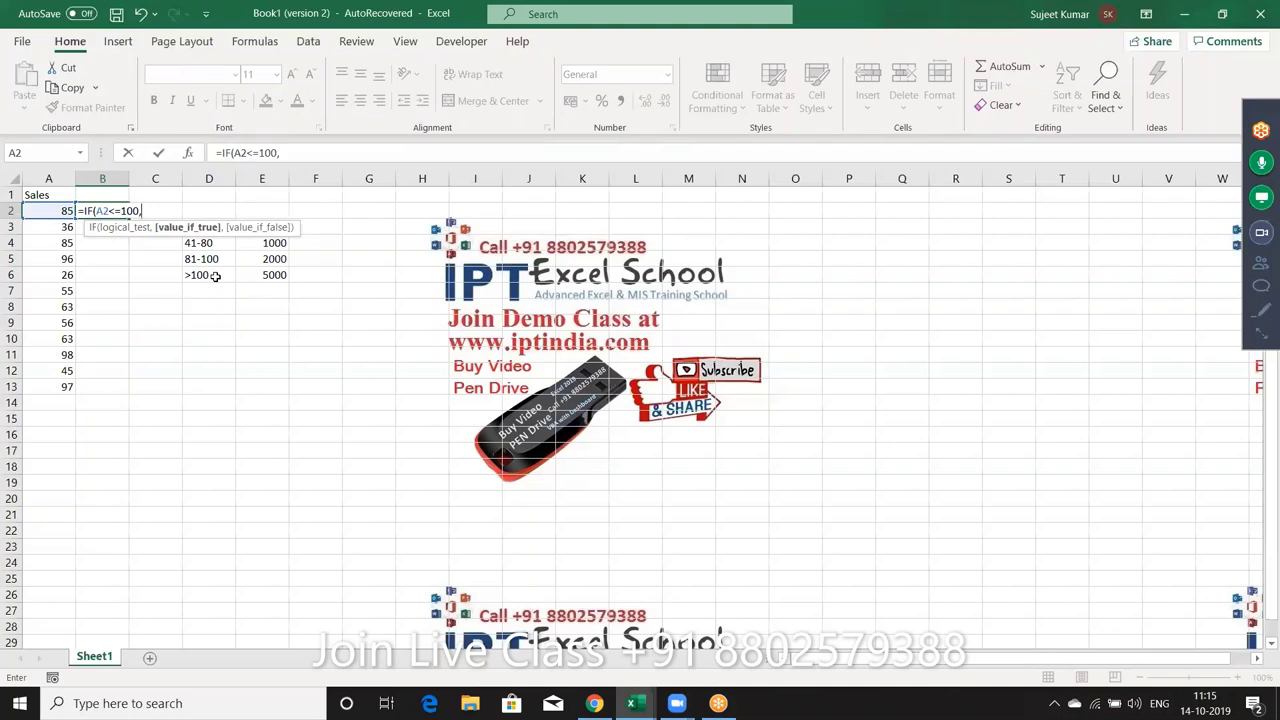
key(BackSpace)
key(BackSpace)
key(BackSpace)
key(BackSpace)
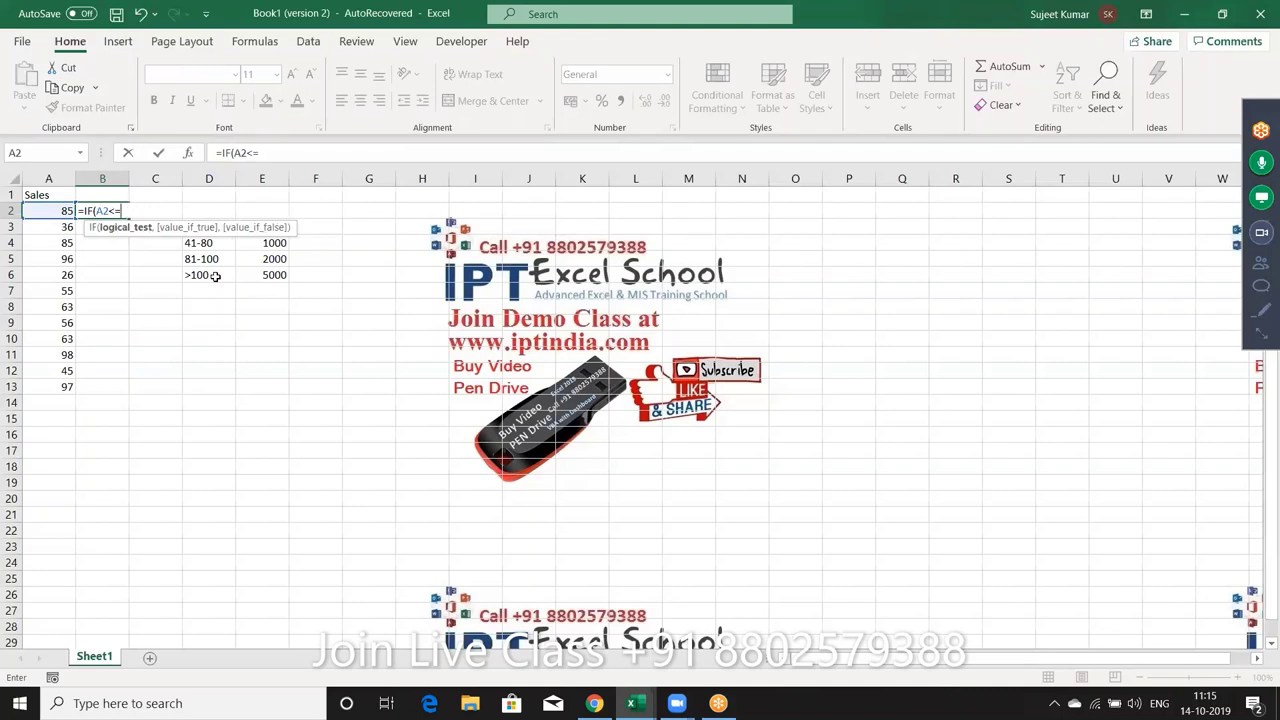
text(40)
text(,500)
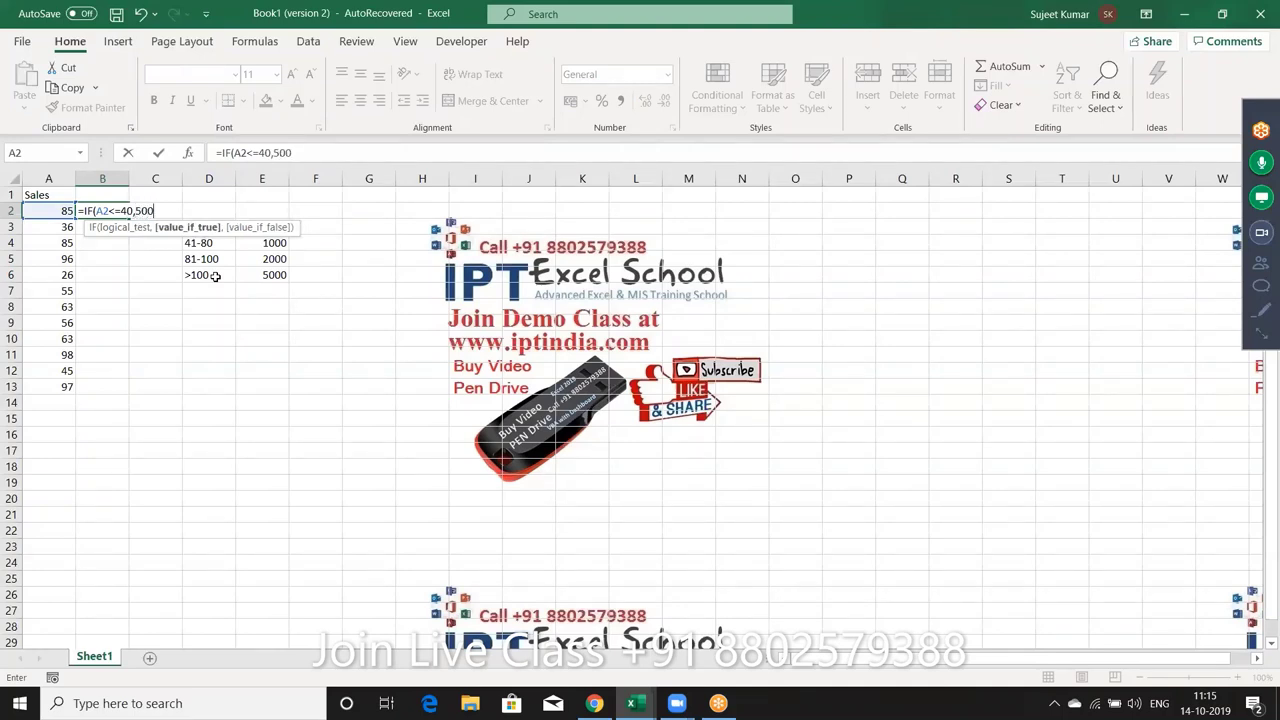
text(,IF)
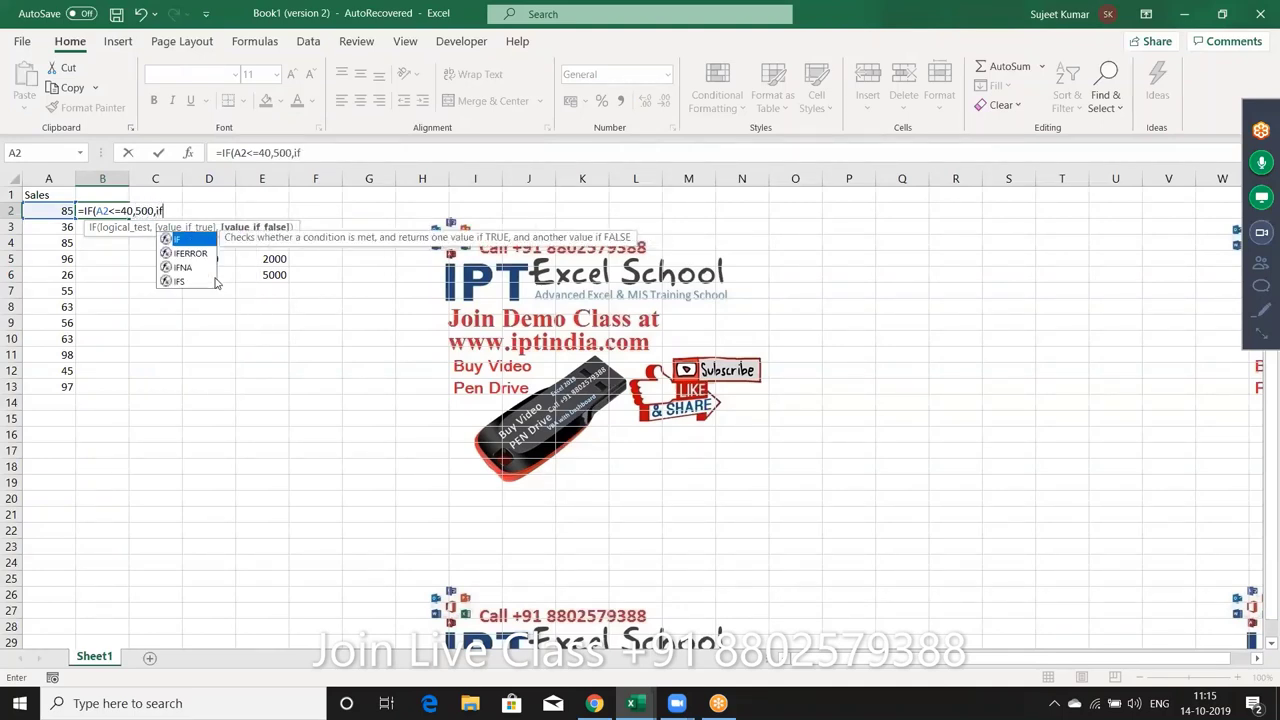
text((A2)
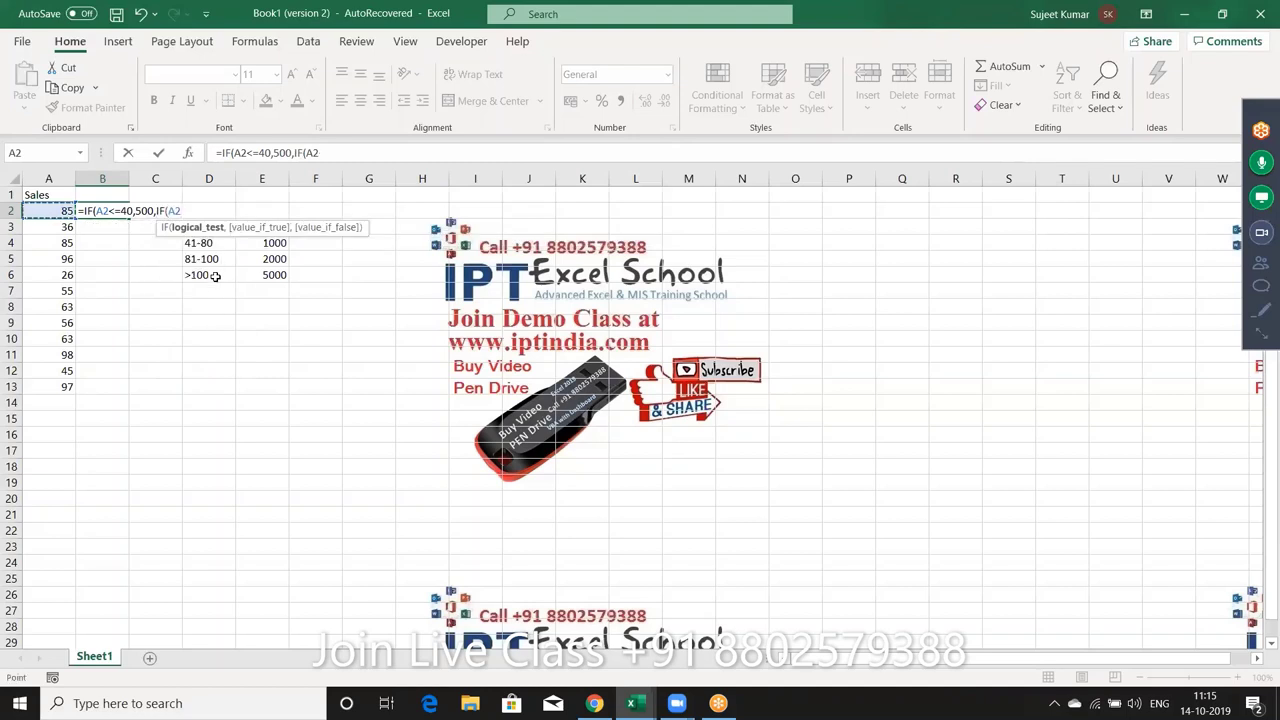
text(<=)
text(80,)
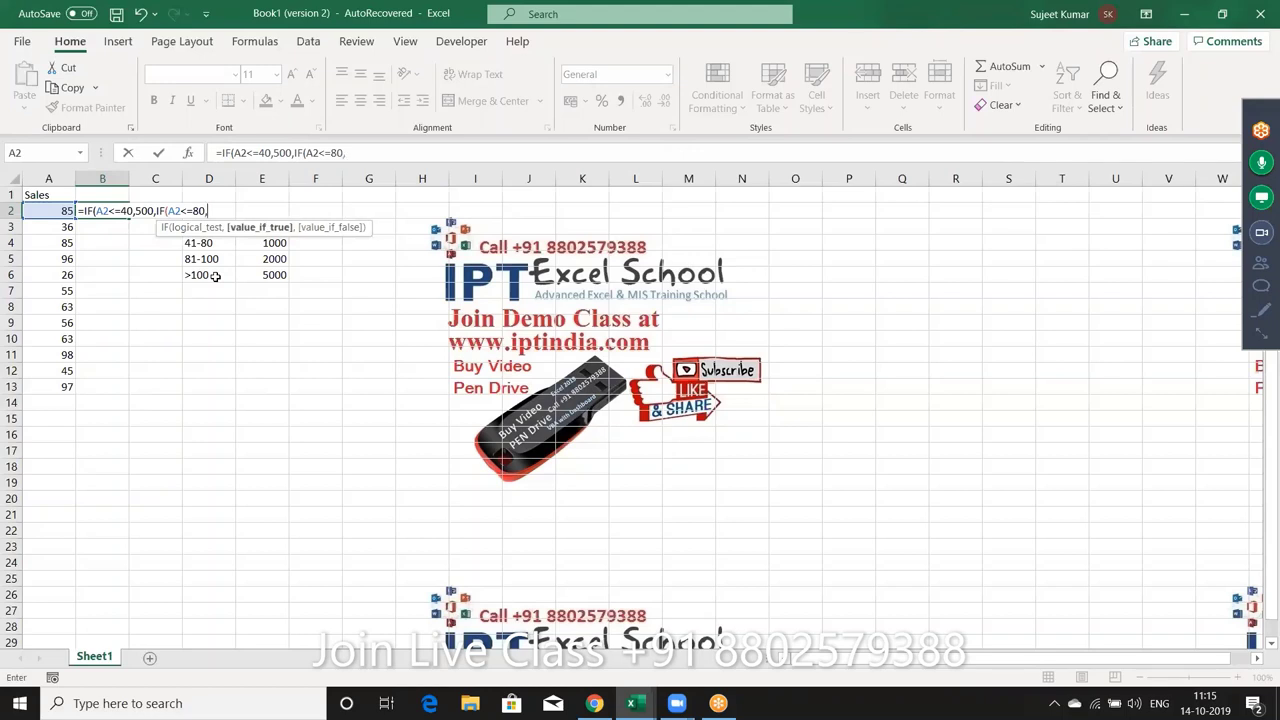
text(200)
text(0,IF)
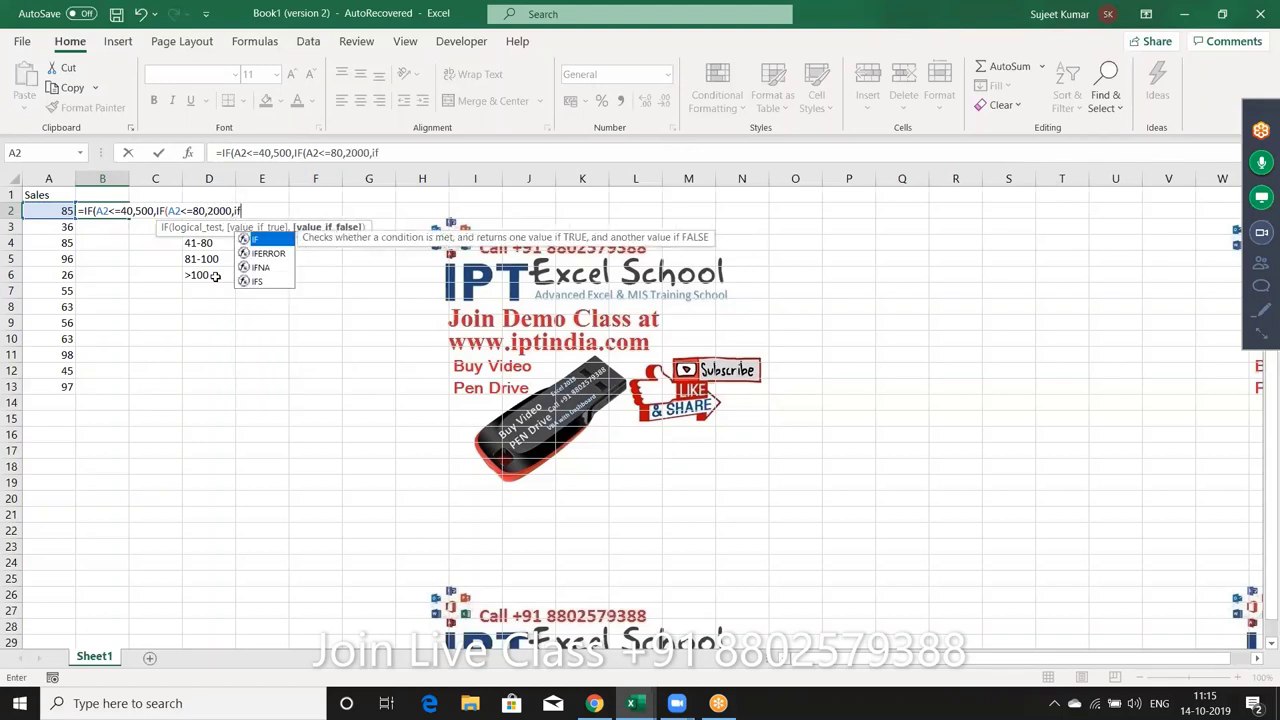
text(()
Step: Add the A2<=100 → 2000 and A2>100 → 5000 tiers, fixing the 41-80 payout to 1000
key(Left)
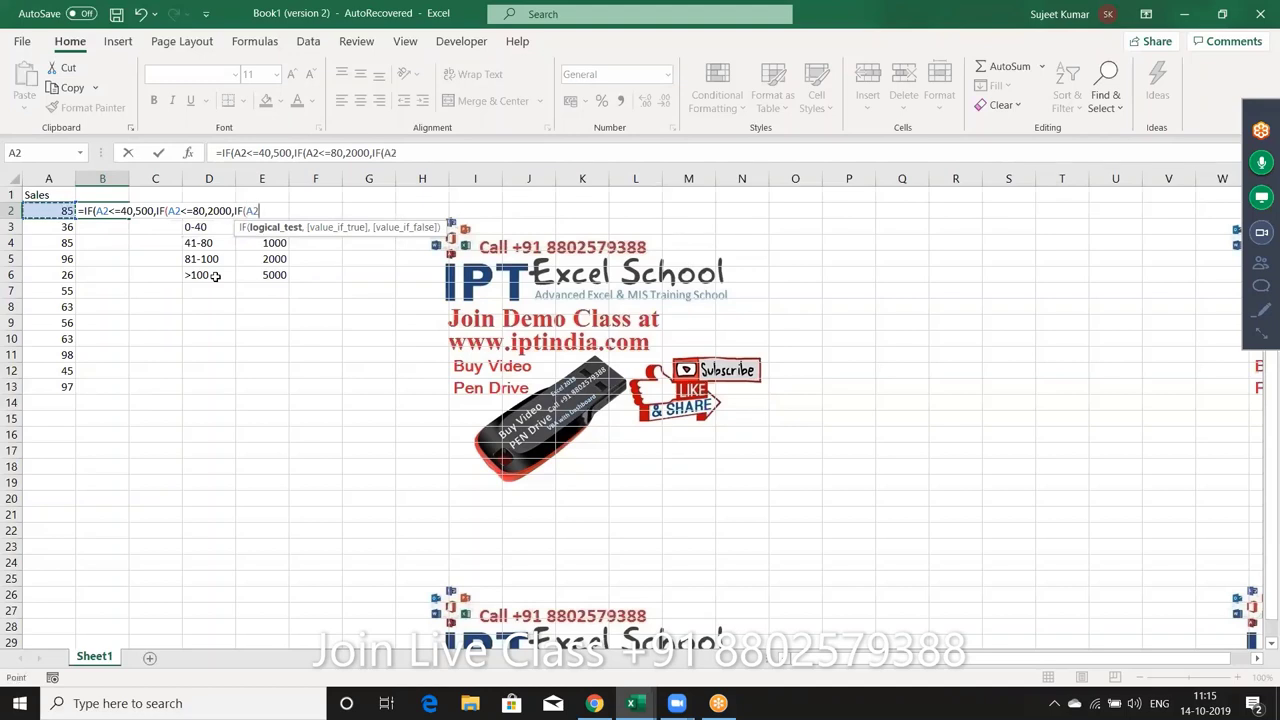
text(<=)
text(100)
text(,2000)
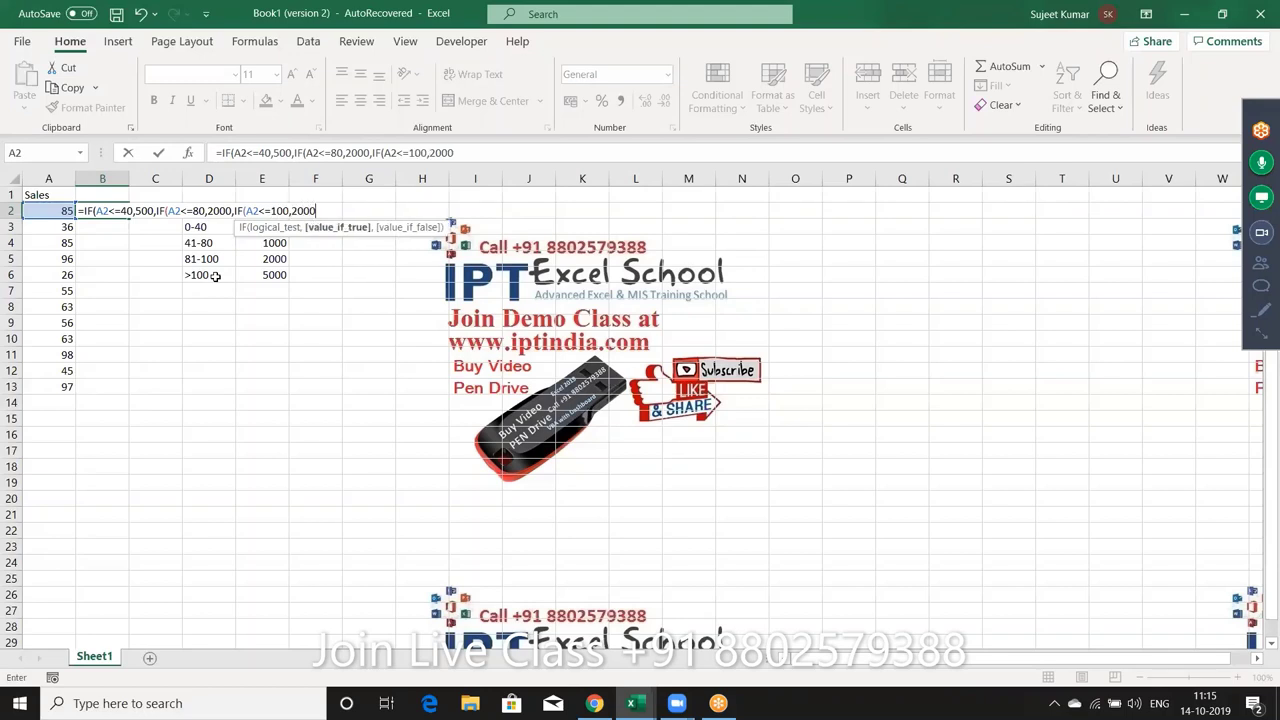
click(214, 210)
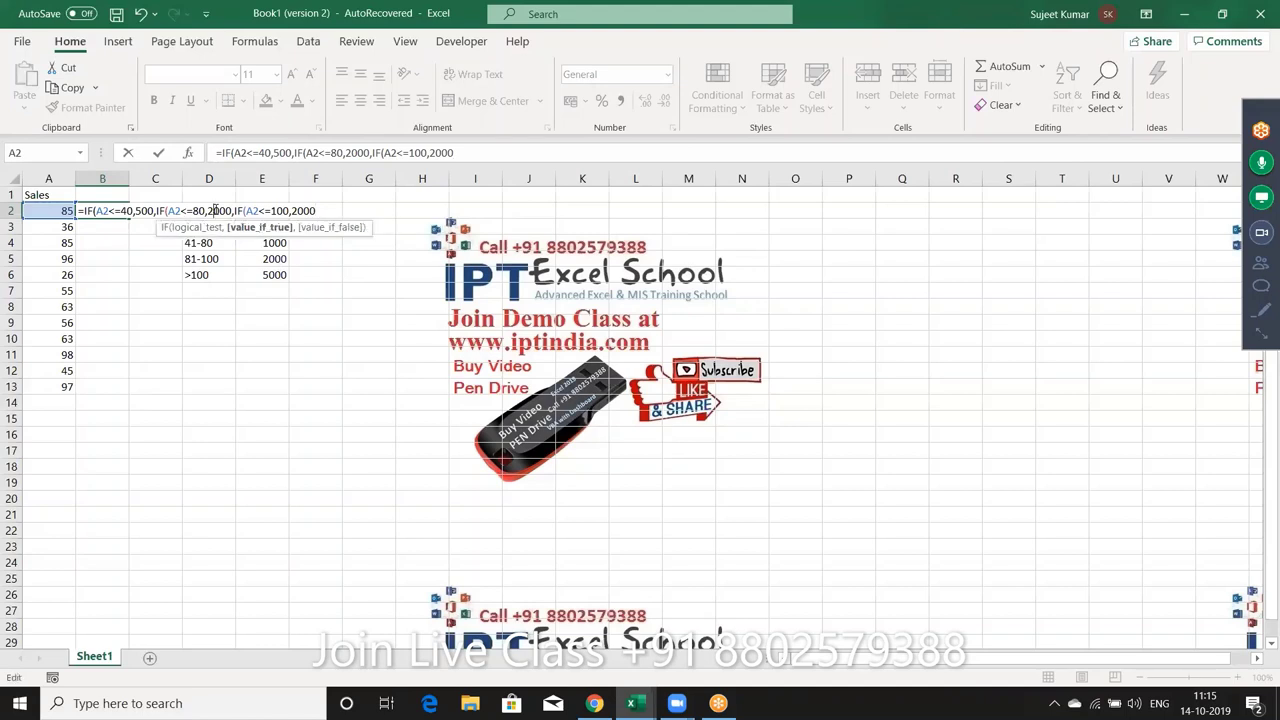
key(BackSpace)
text(1)
click(328, 210)
text(,)
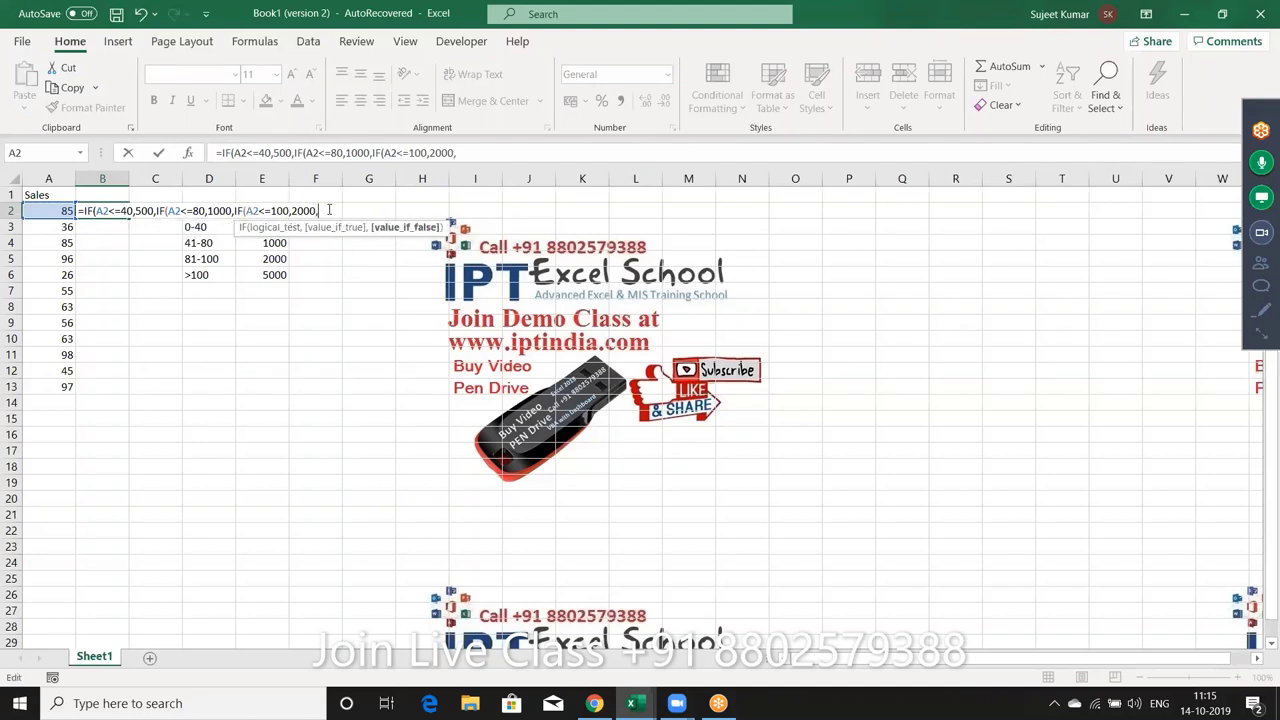
text(IF()
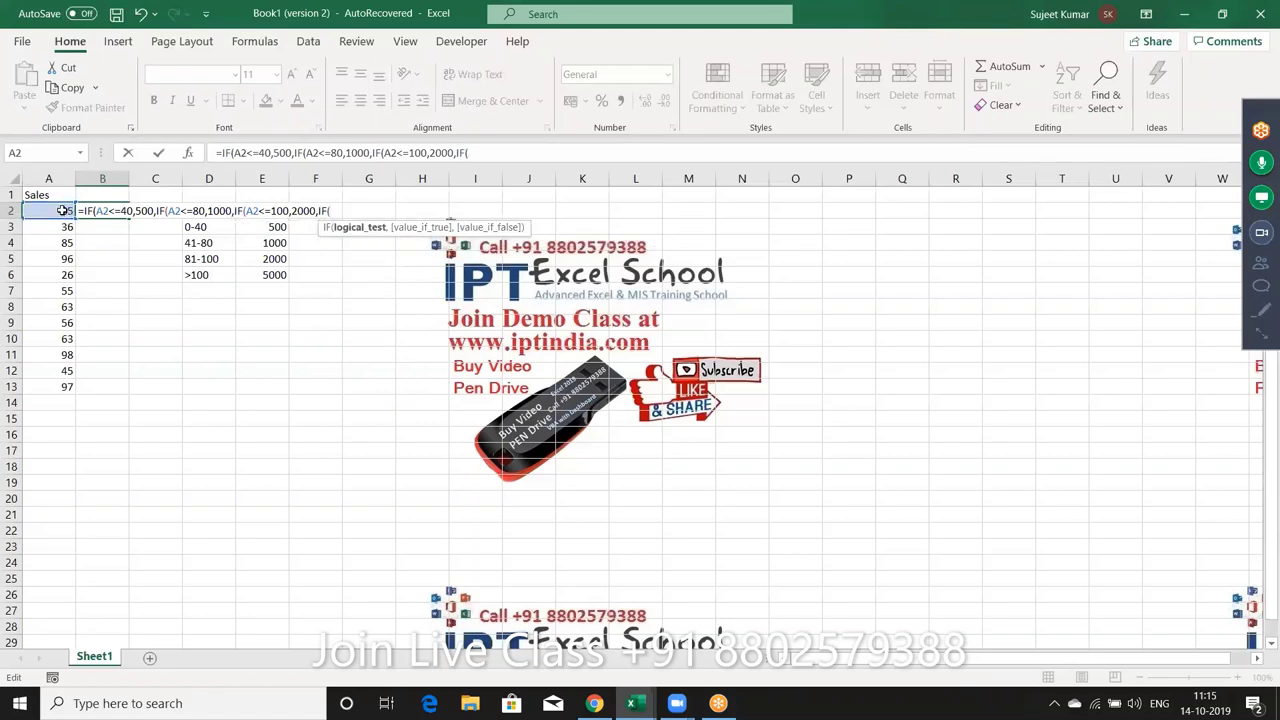
click(62, 211)
text(<)
key(BackSpace)
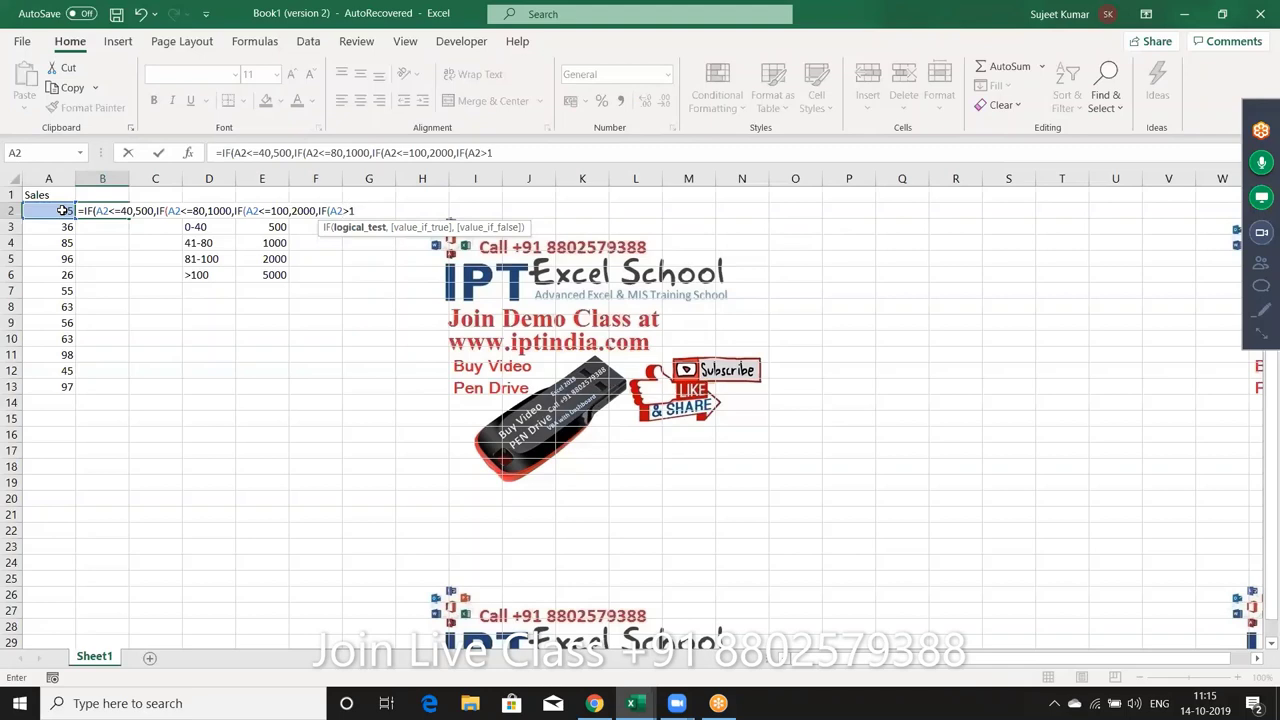
text(00,5)
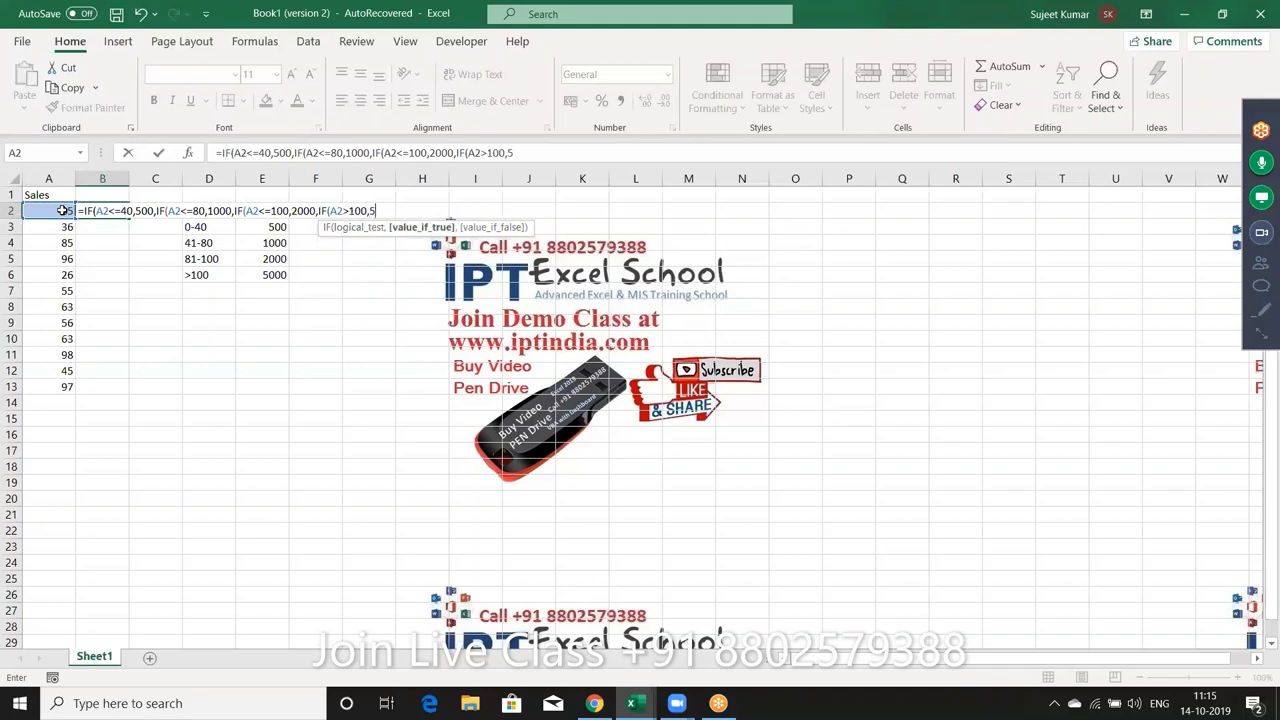
text(000)
Step: Commit the B2 incentive formula, accepting Excel's closing-bracket correction
click(230, 210)
key(Return)
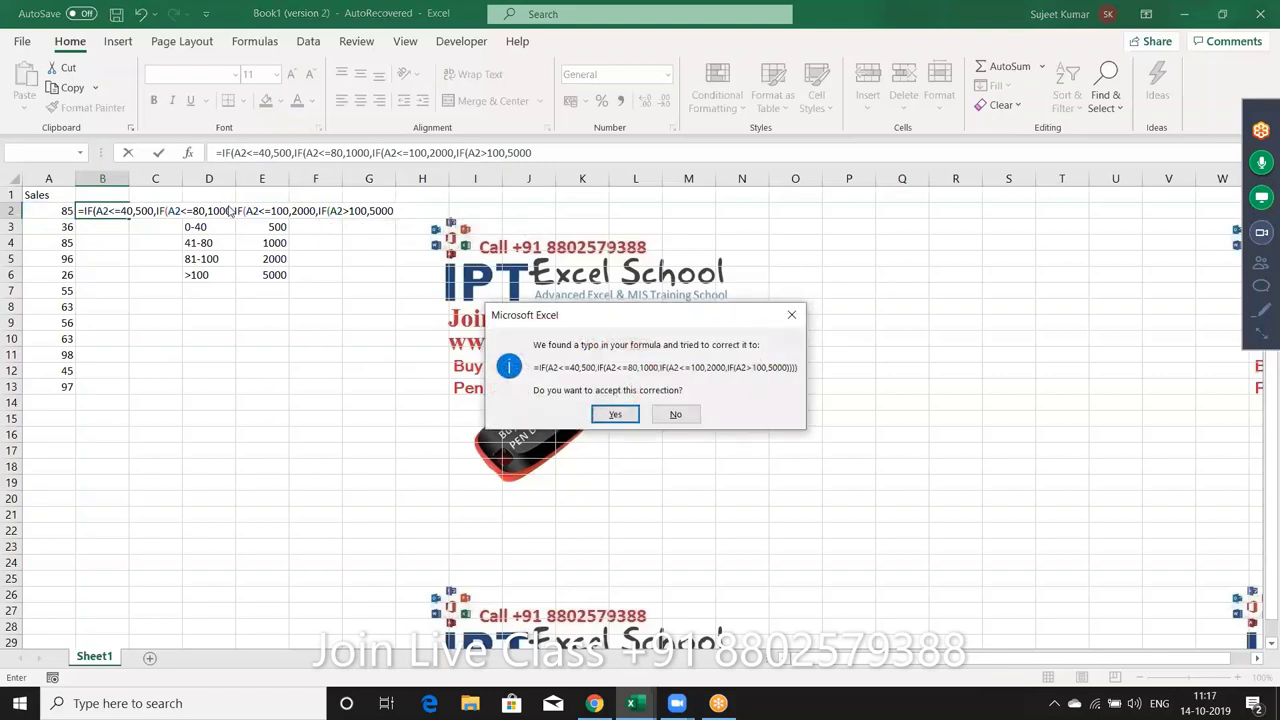
key(Return)
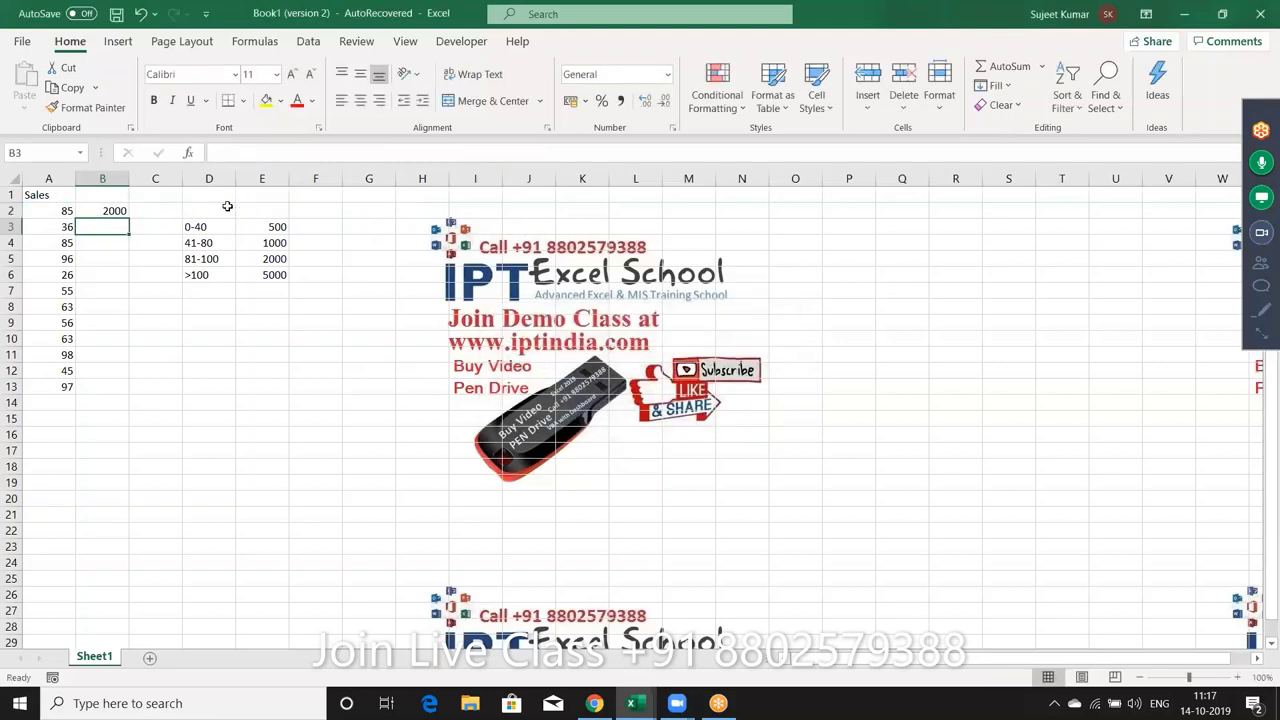
key(Up)
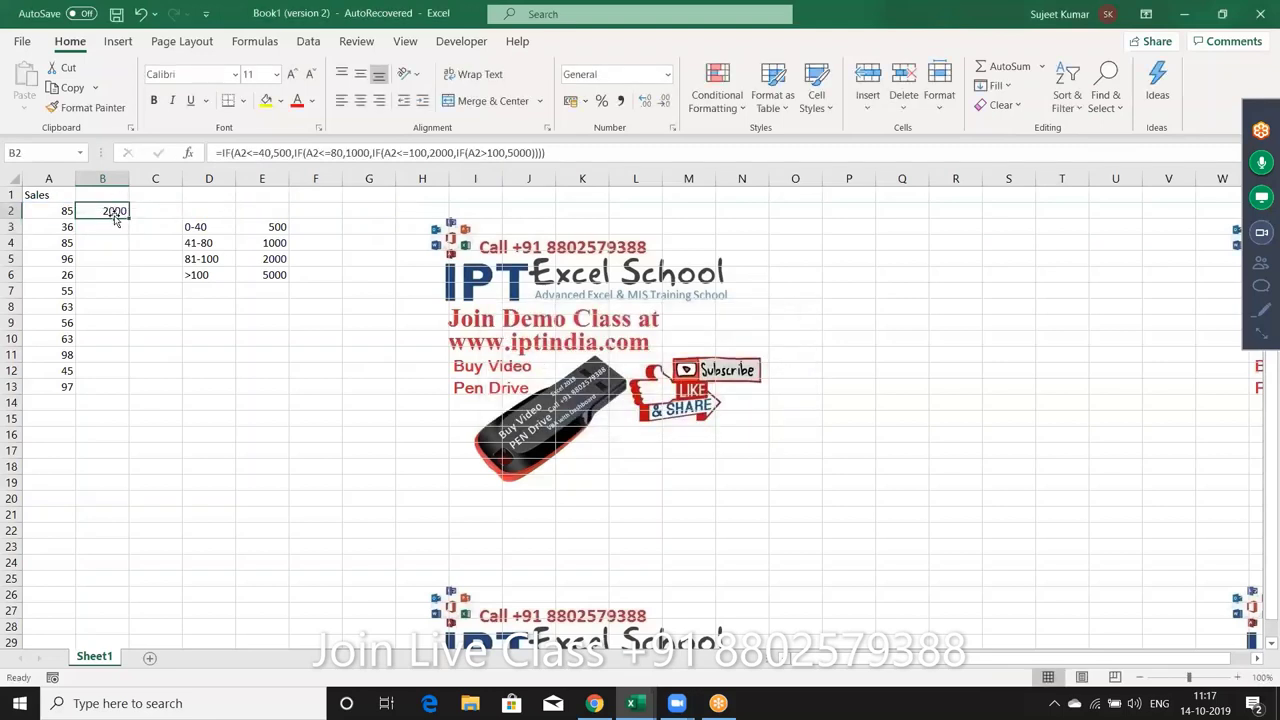
double_click(116, 211)
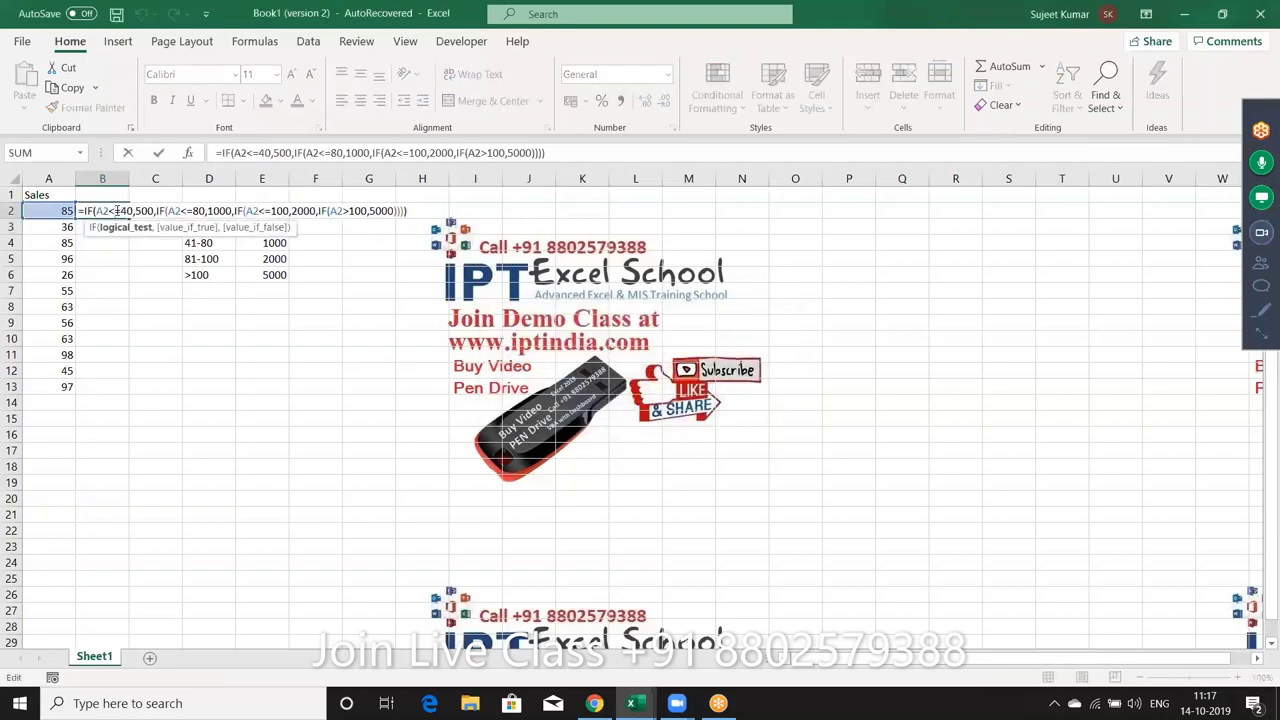
key(Return)
Step: Fill the incentive formula from B2 down to B13
click(116, 211)
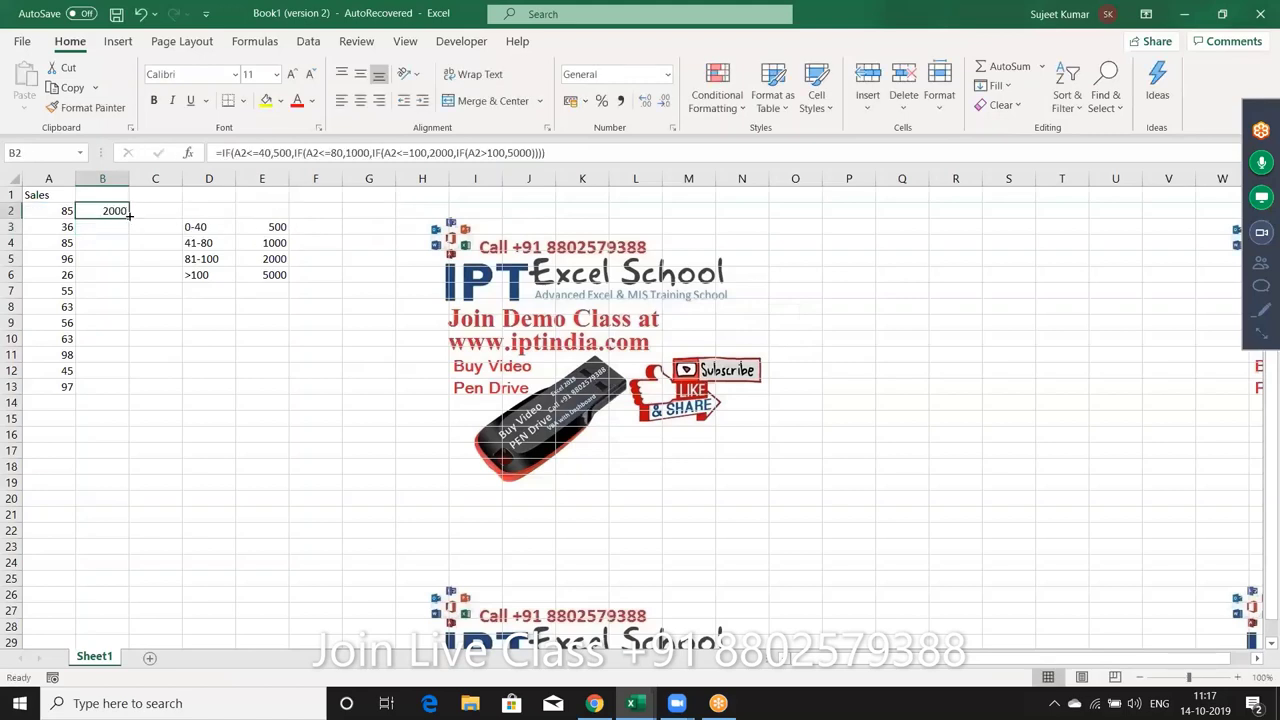
double_click(128, 218)
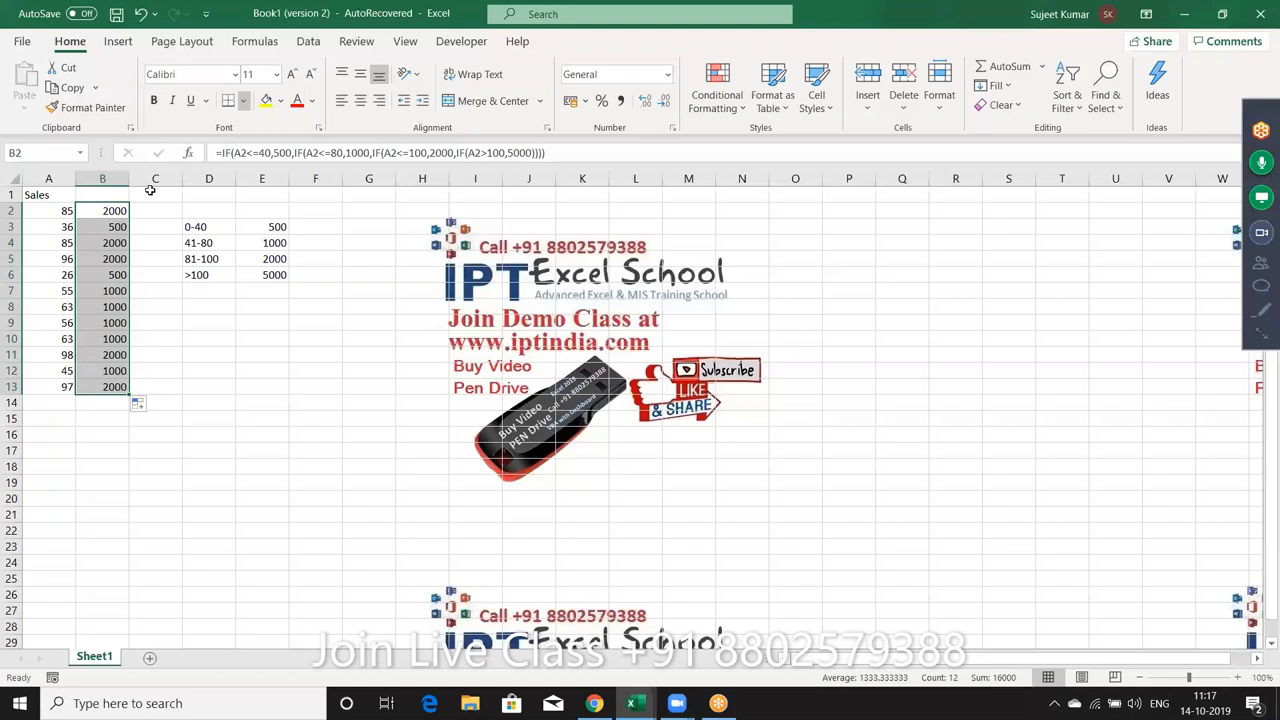
click(150, 190)
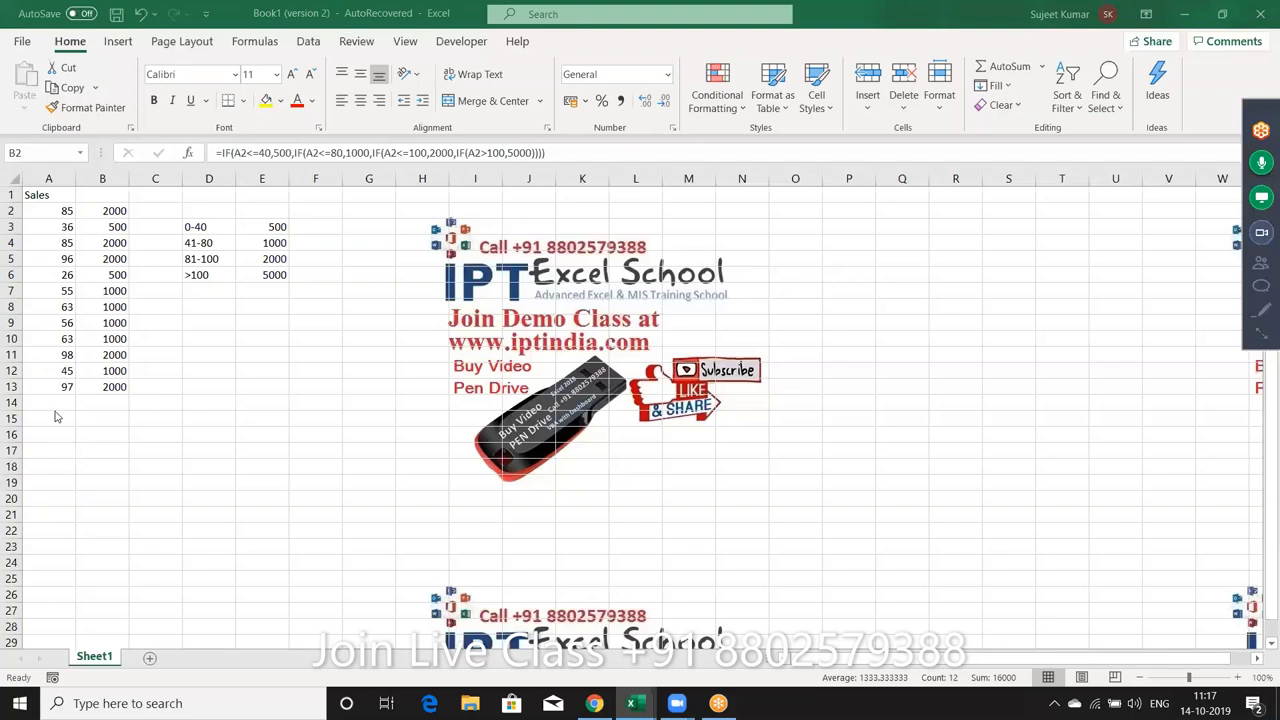
click(61, 471)
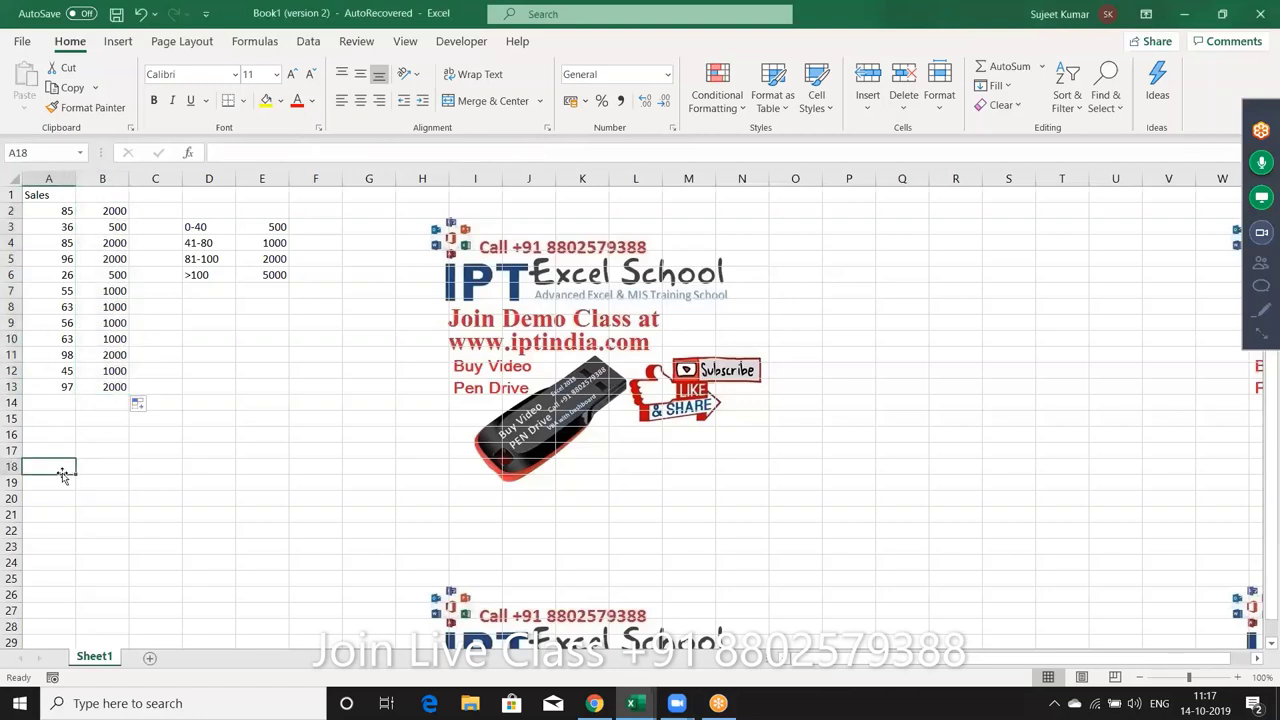
click(67, 431)
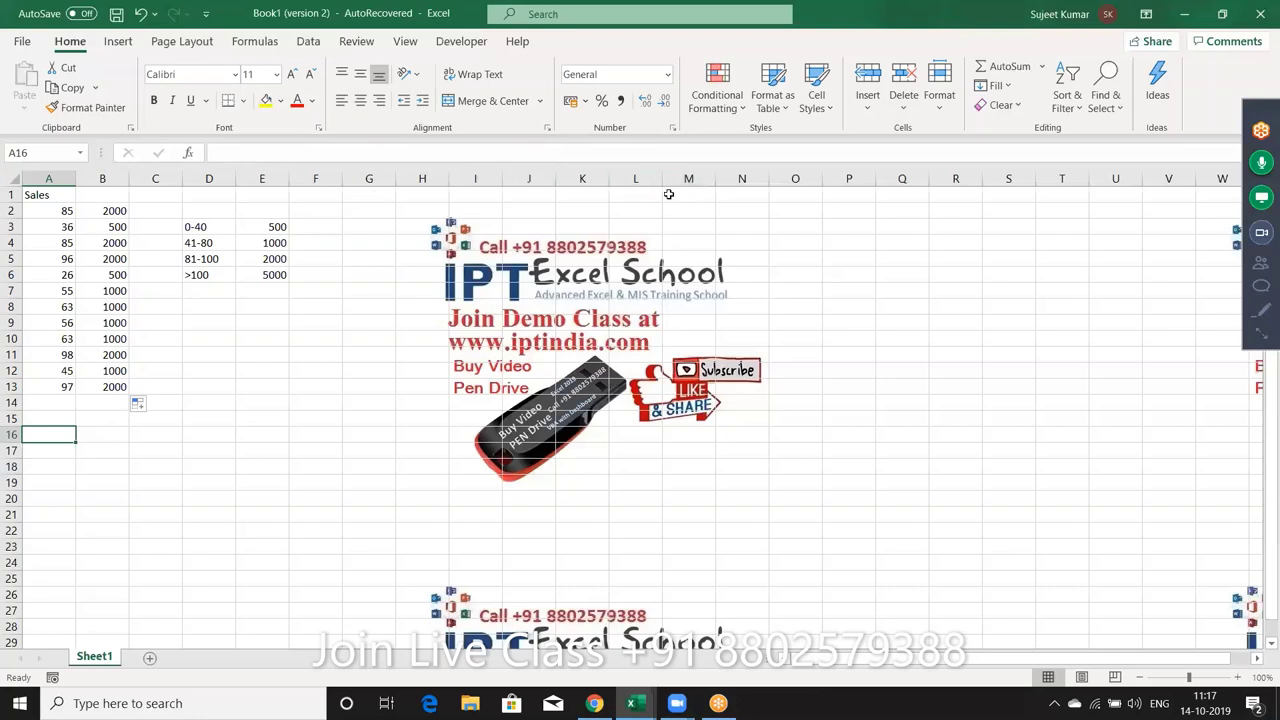
Step: Add the table headers 'Name' in N1 and 'Marks' in O1
click(766, 193)
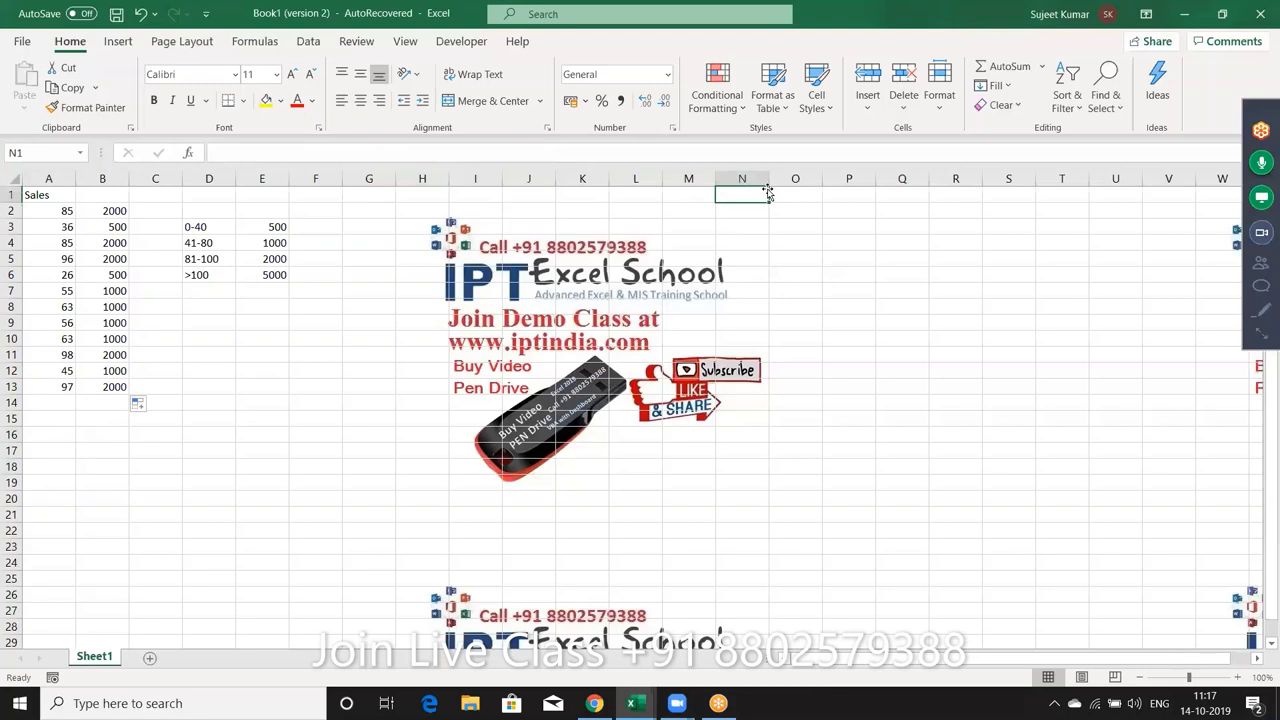
text(Name)
key(Tab)
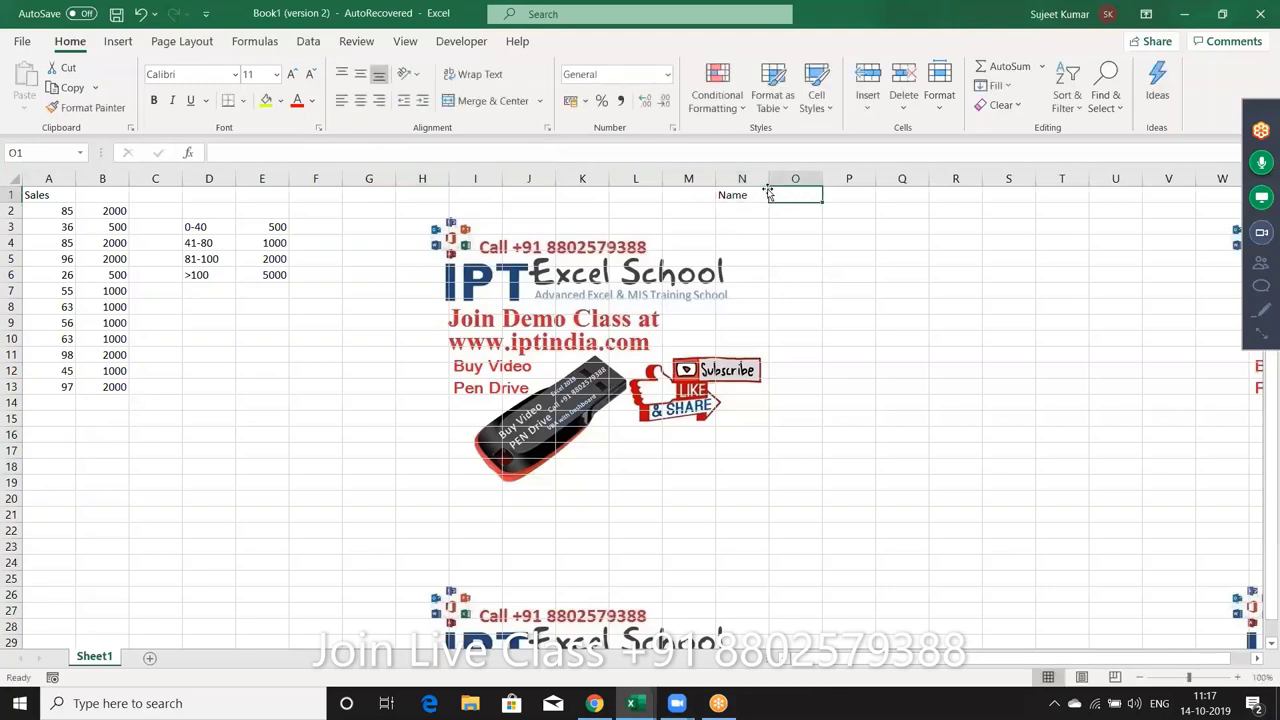
text(Scr)
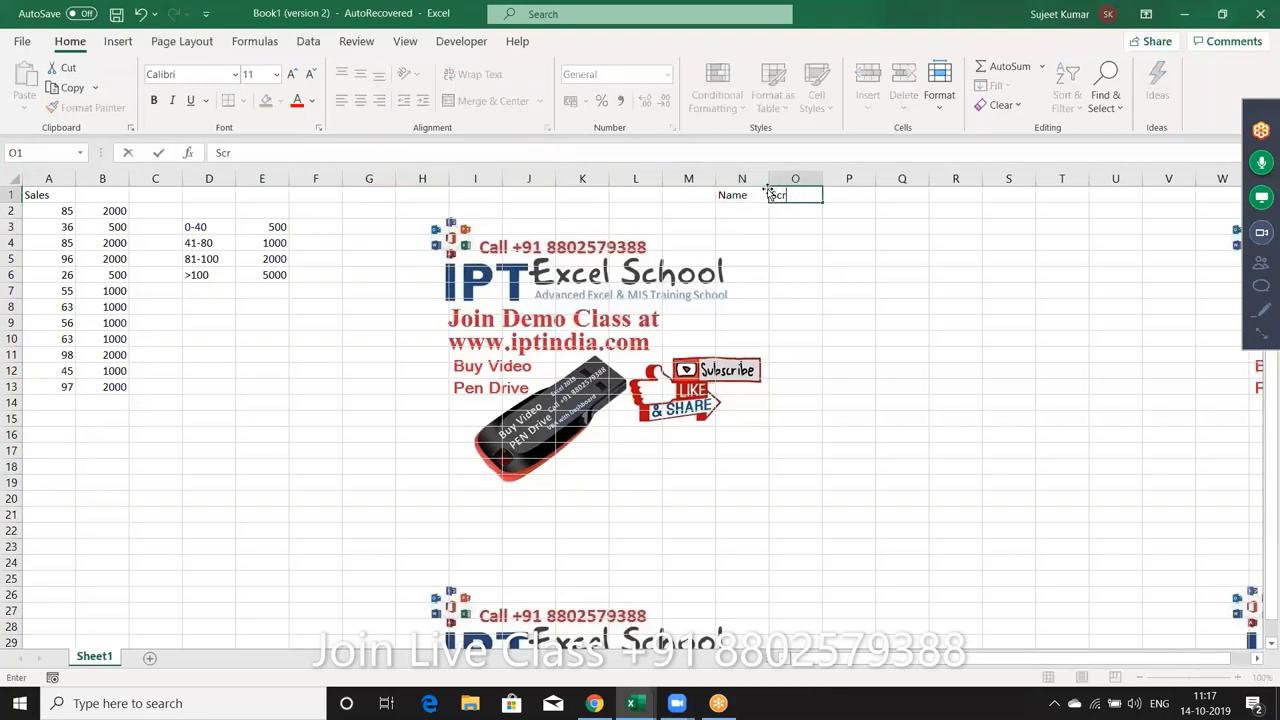
key(BackSpace)
key(BackSpace)
key(BackSpace)
text(S)
text(c)
key(BackSpace)
key(BackSpace)
text(Ma)
text(rks)
key(Return)
Step: Enter six student names down N2:N7
text(P)
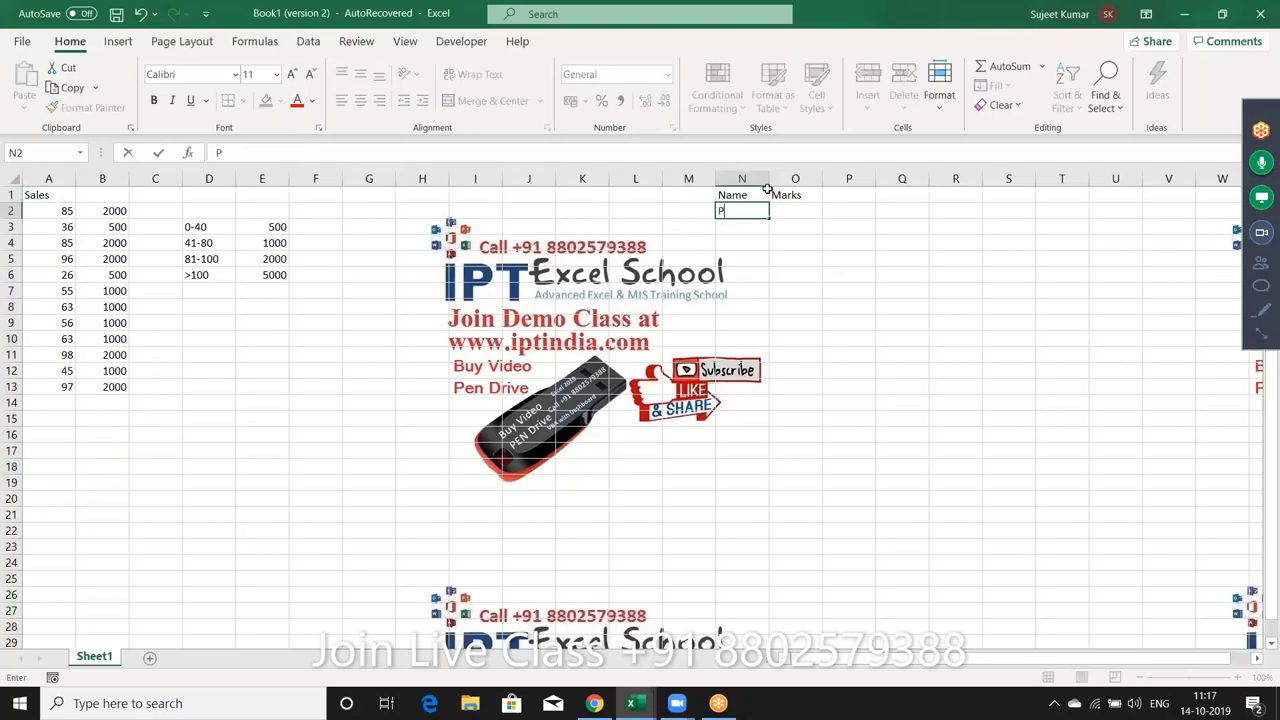
text(uja)
key(Return)
text(Neer)
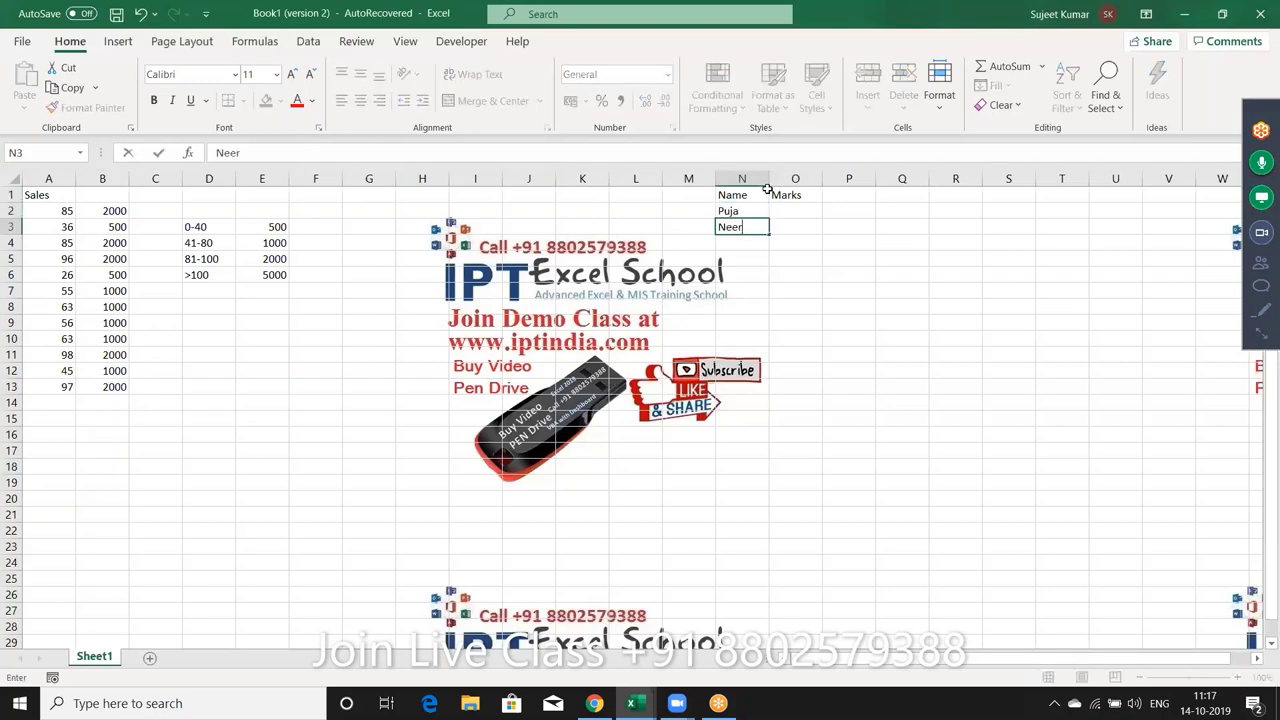
text(aj)
key(Return)
text(Ka)
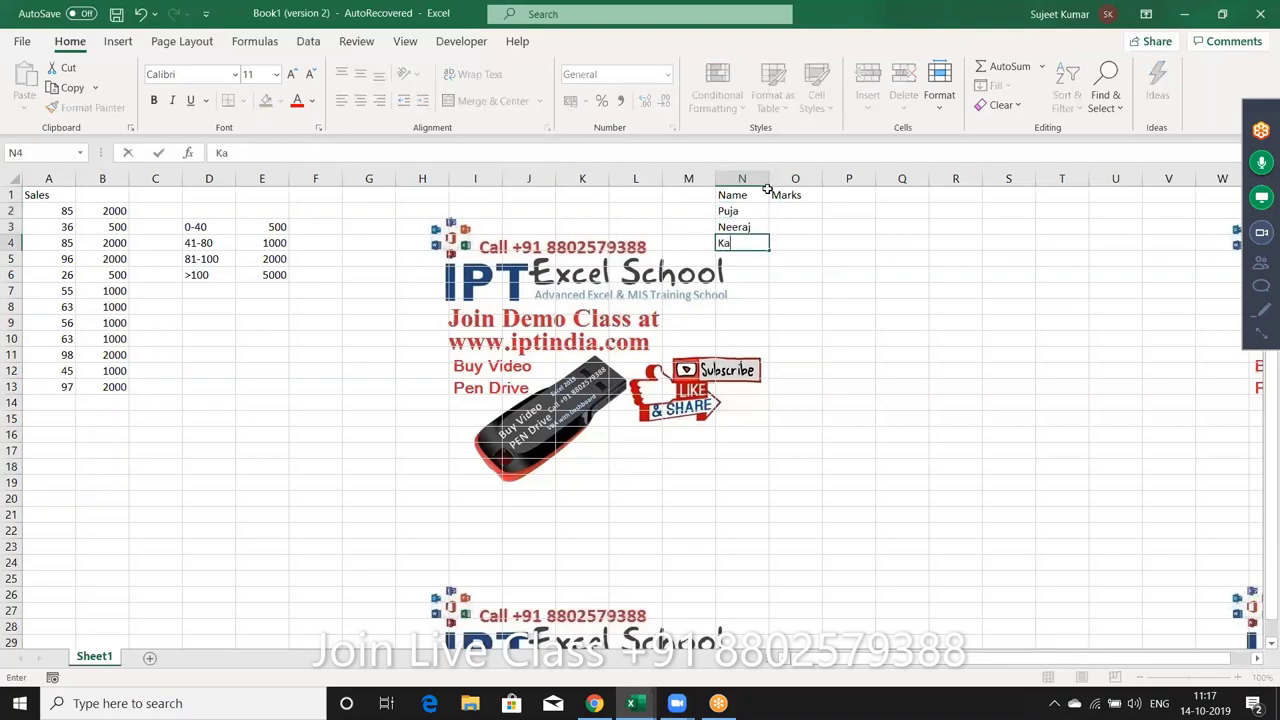
text(vita)
key(Return)
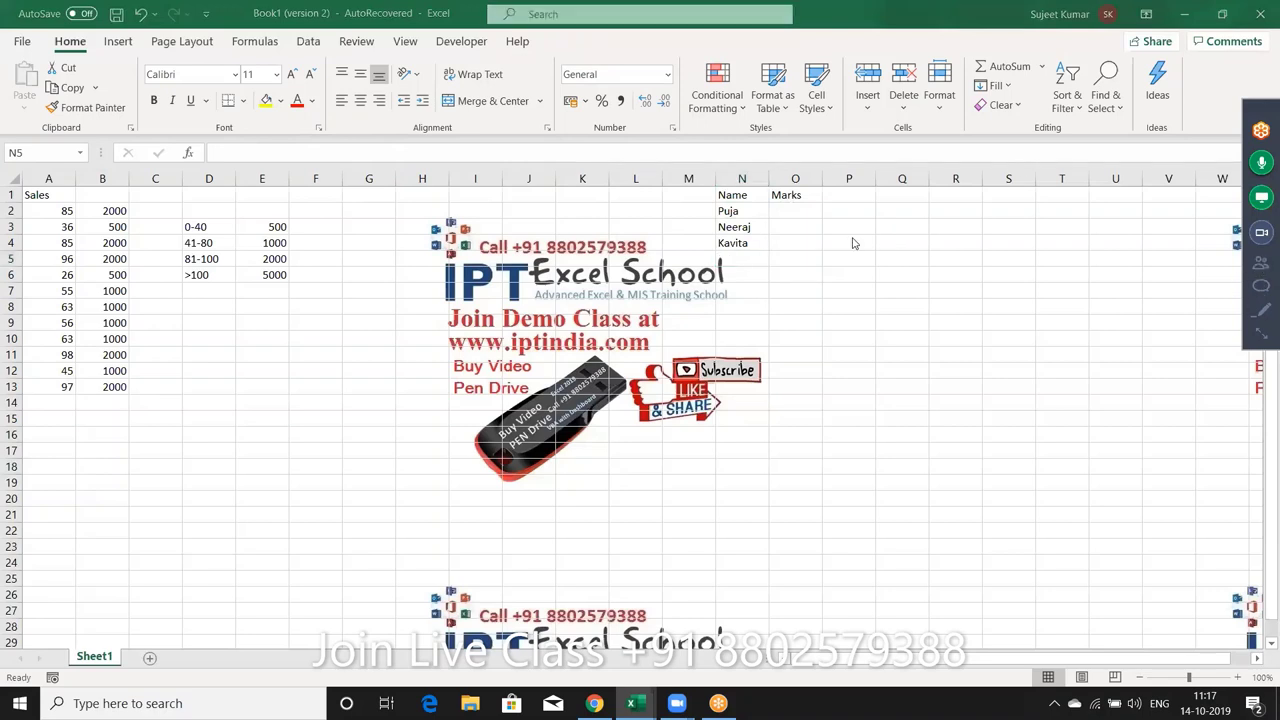
click(722, 265)
text(Ne)
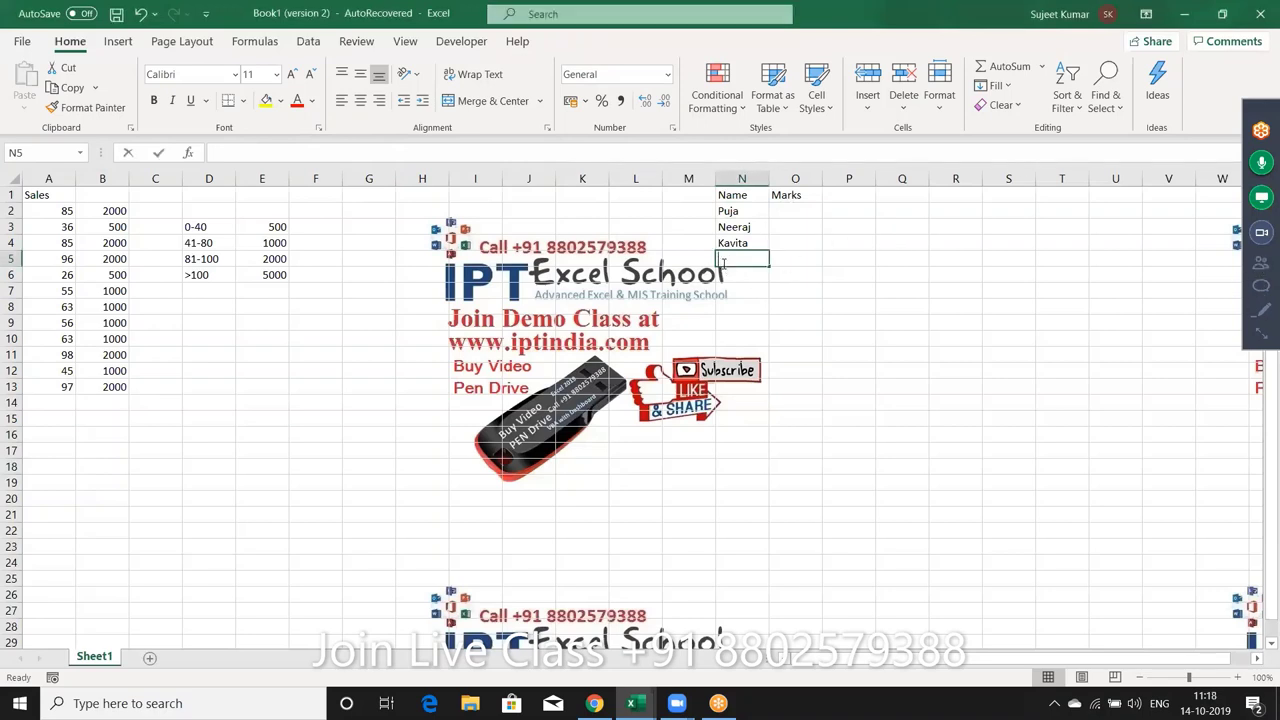
text(era)
key(BackSpace)
key(BackSpace)
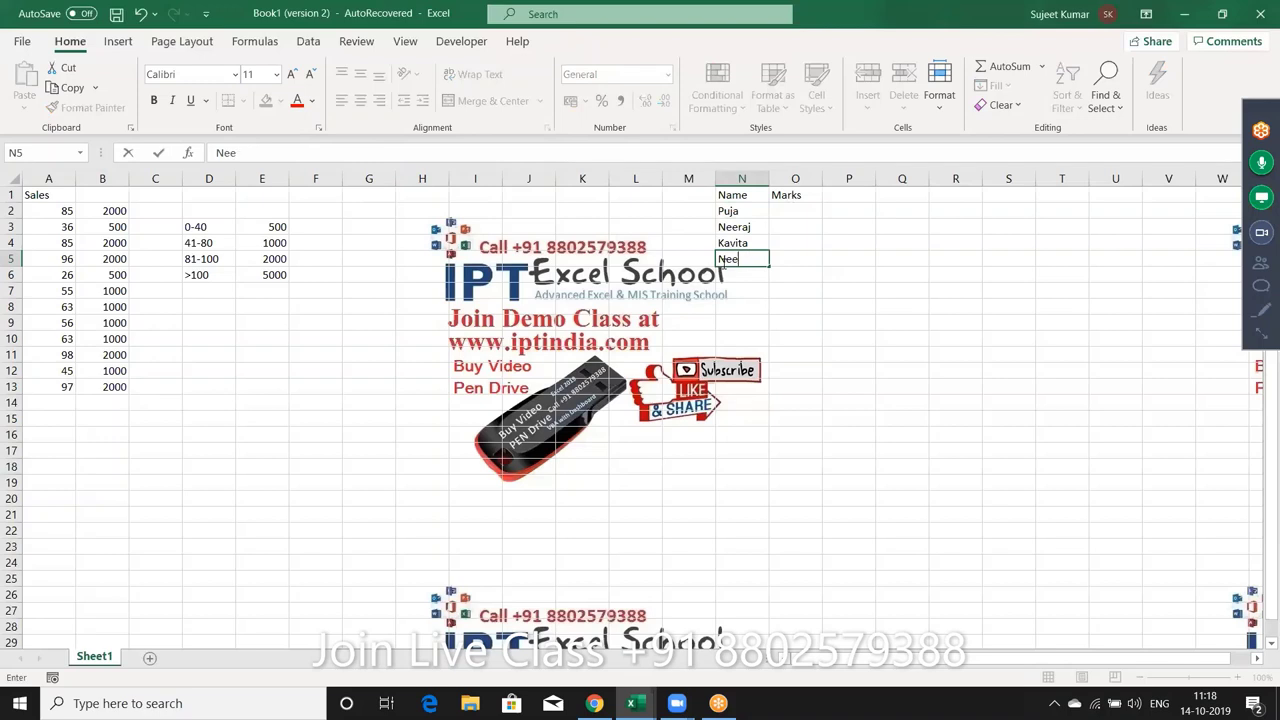
text(tu)
key(Return)
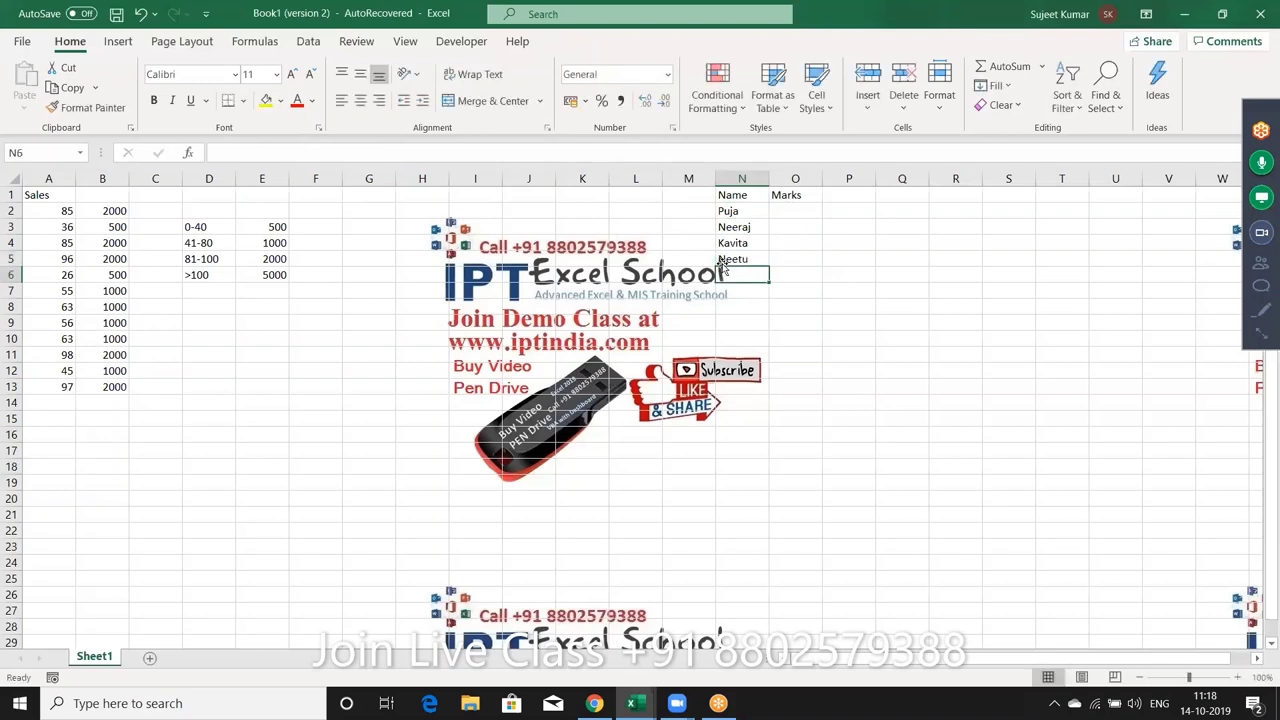
text(Inder)
key(Return)
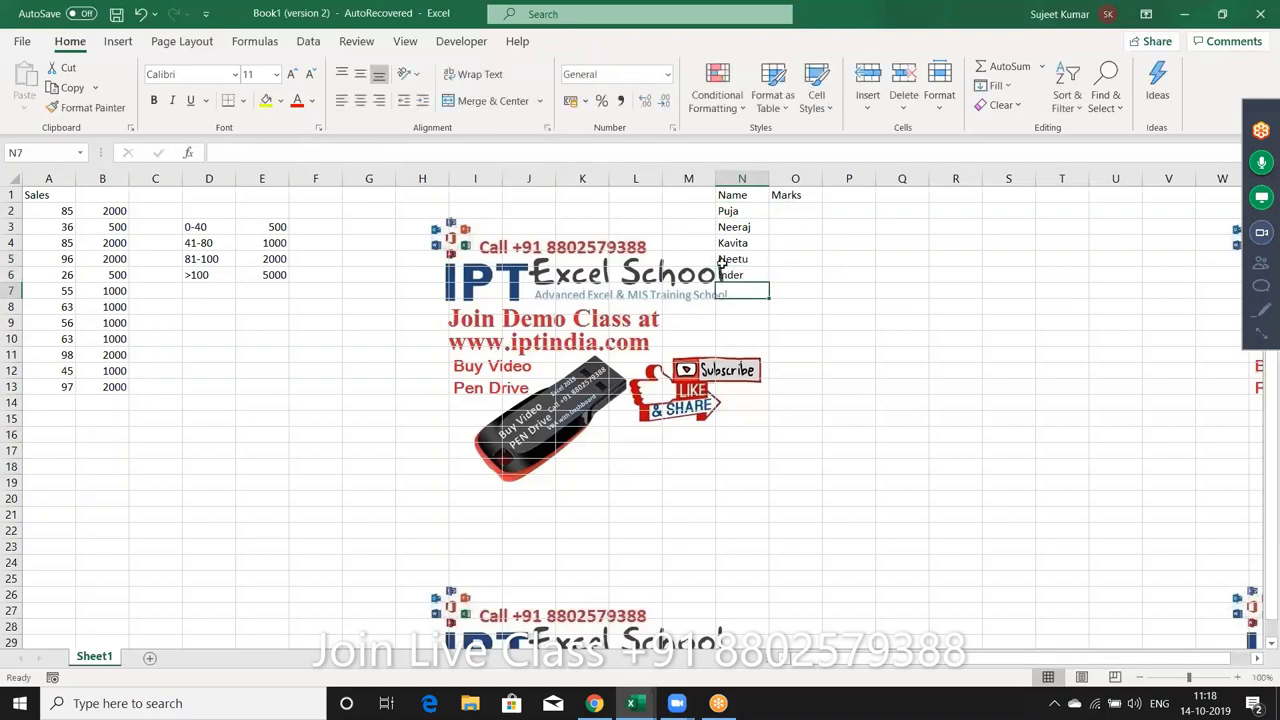
text(Om)
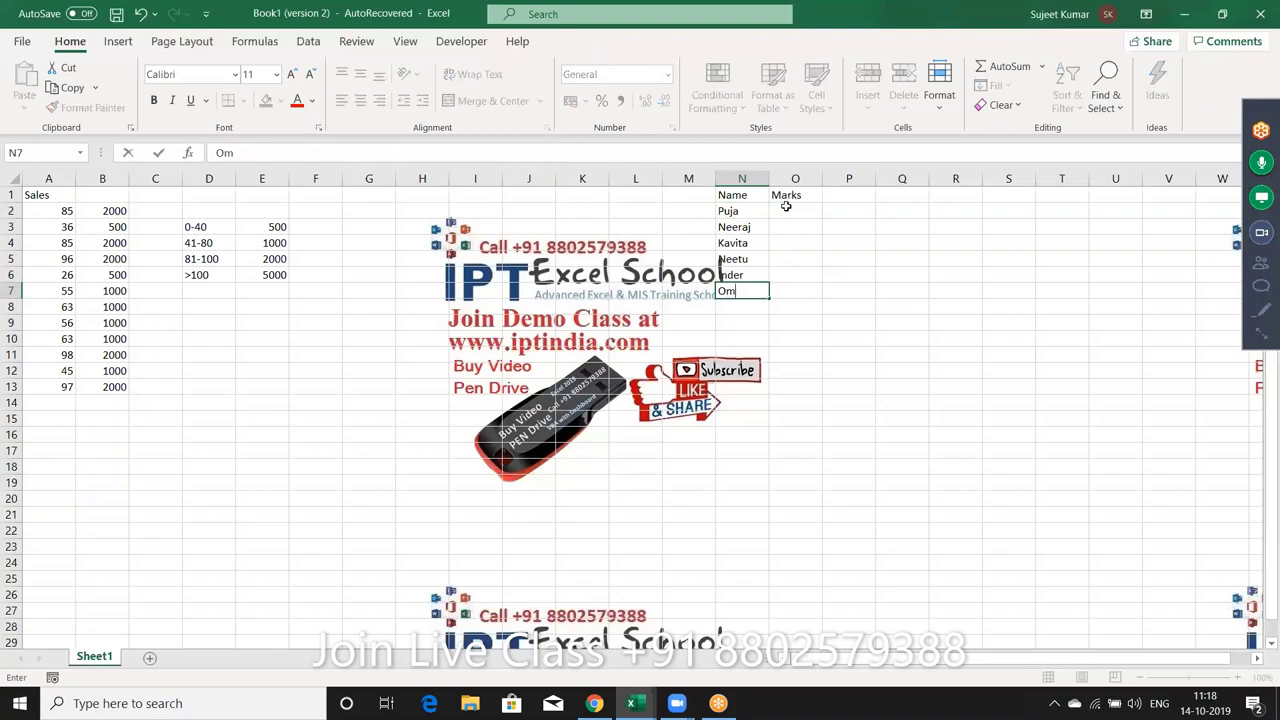
Step: Enter the marks 85, 36, 45, 78, 96, 25 in O2:O7
click(786, 206)
text(85)
key(Return)
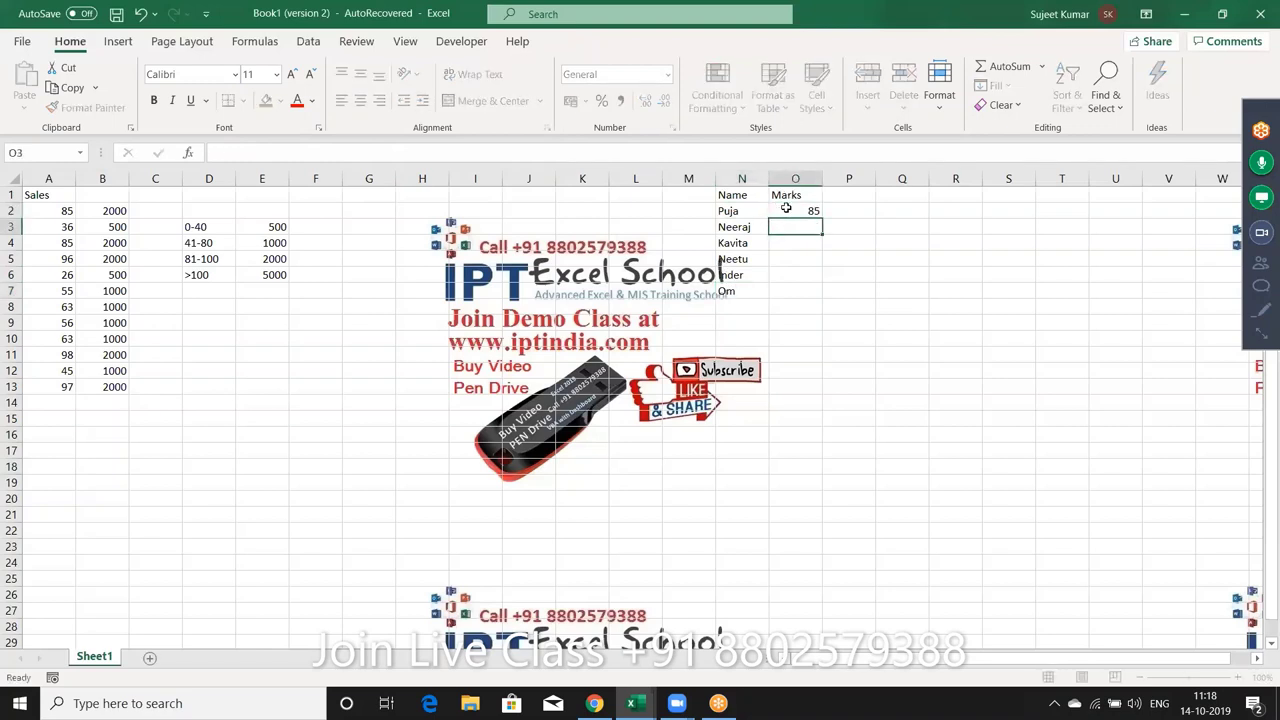
text(36)
key(Return)
text(45)
key(Return)
text(7)
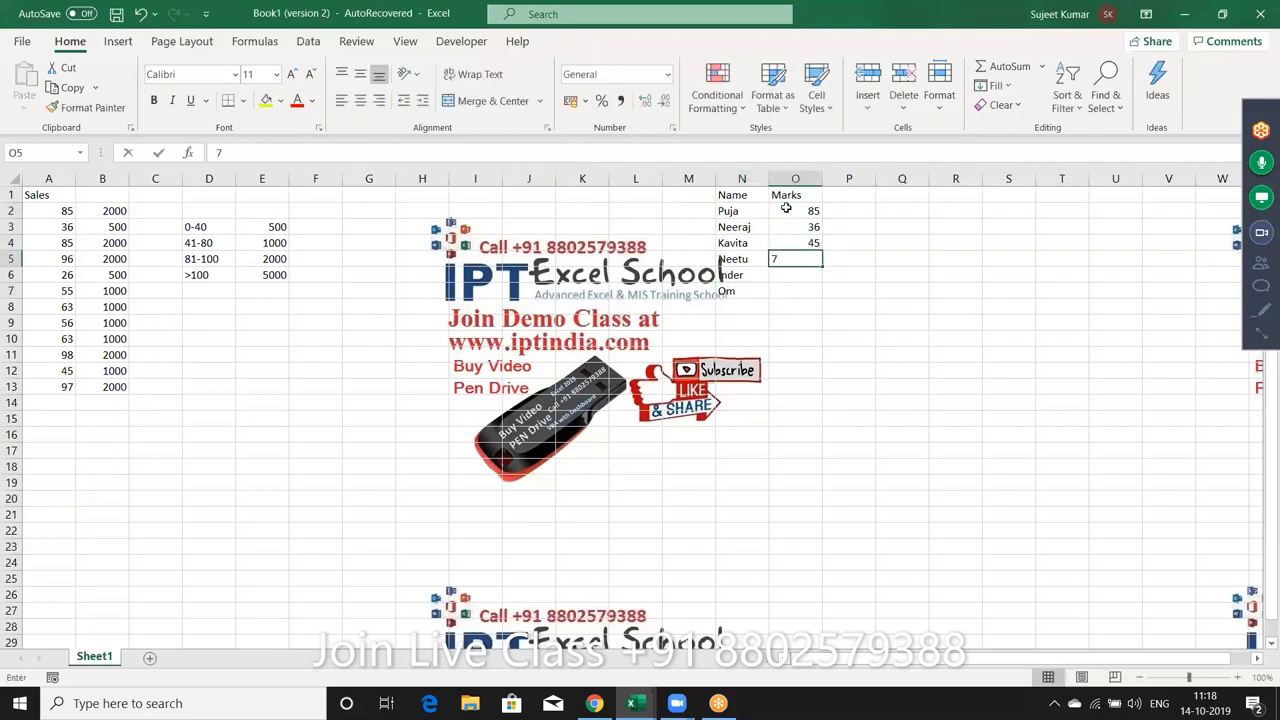
text(8)
key(Return)
text(96)
key(Return)
text(25)
key(Return)
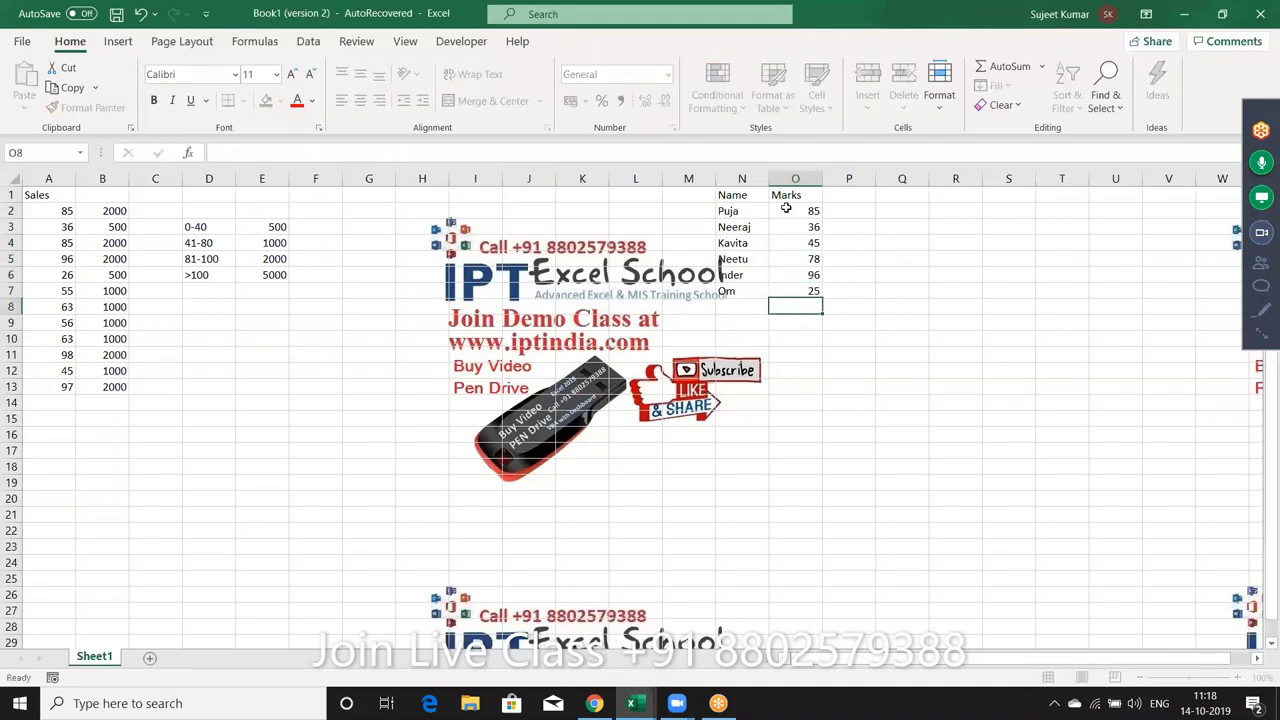
Step: Enter the <30 mark band in Q2 with the grade Fail beside it
click(782, 241)
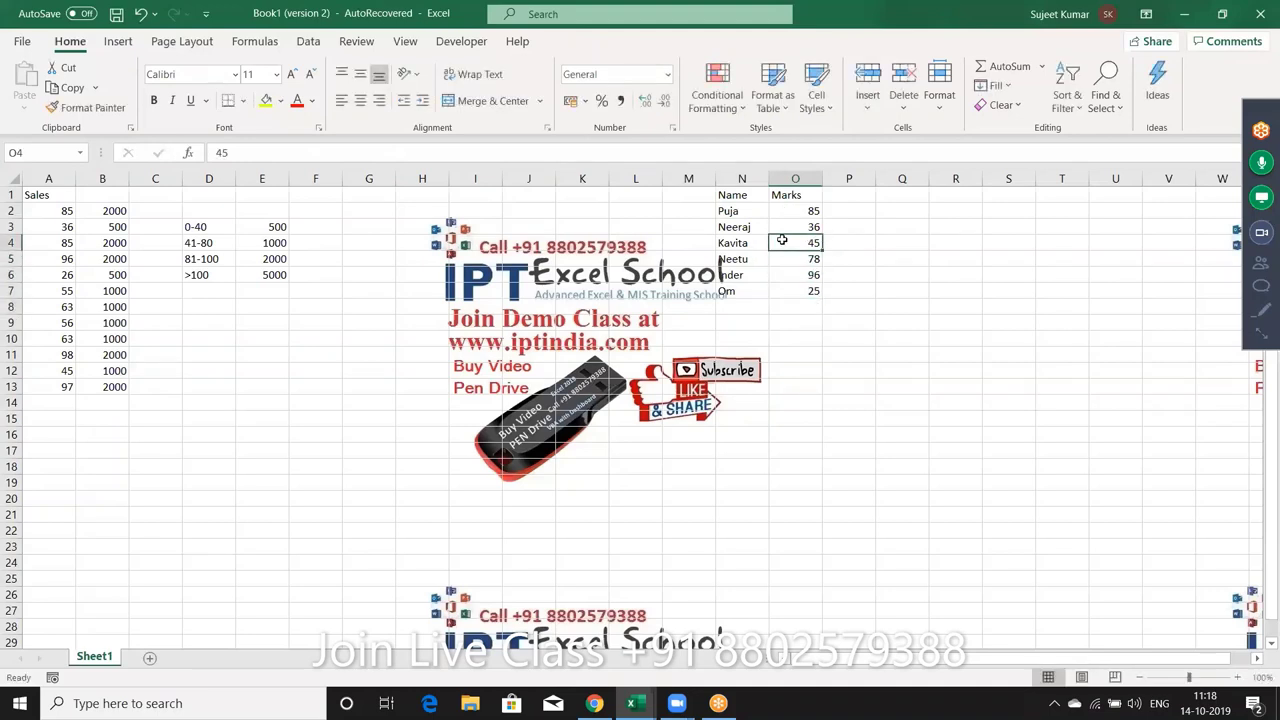
click(900, 230)
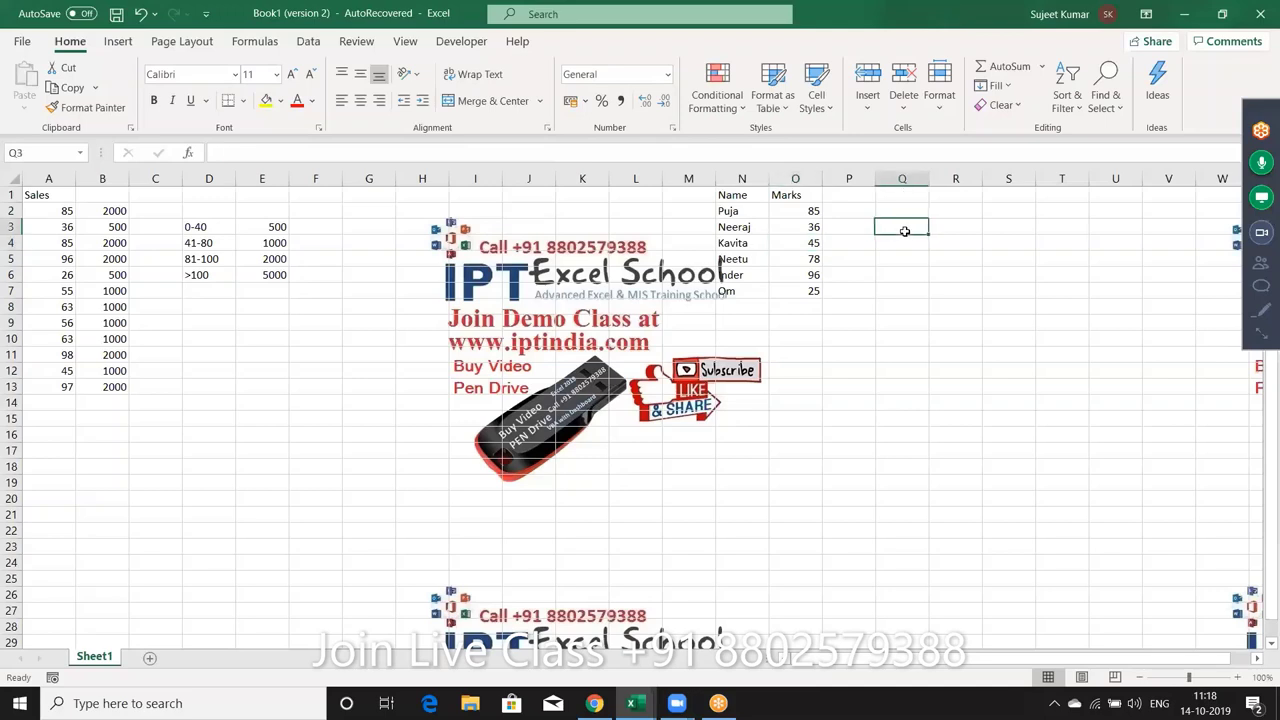
key(Up)
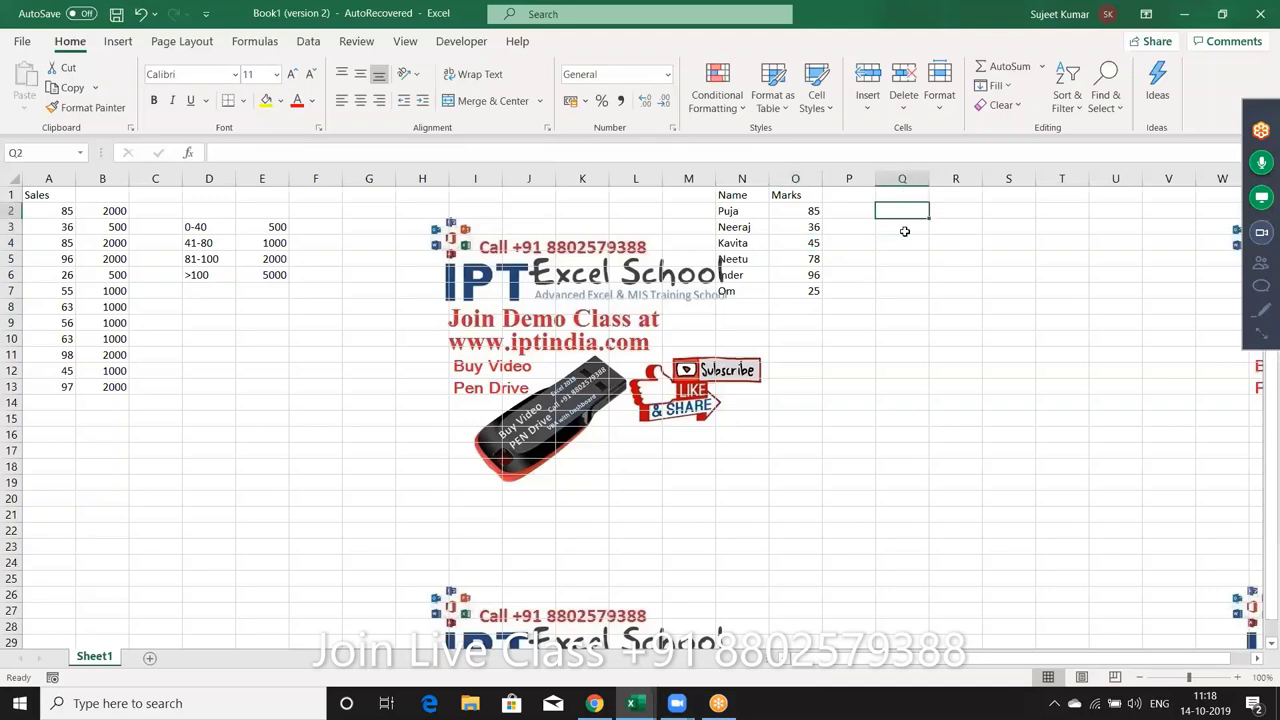
text(<)
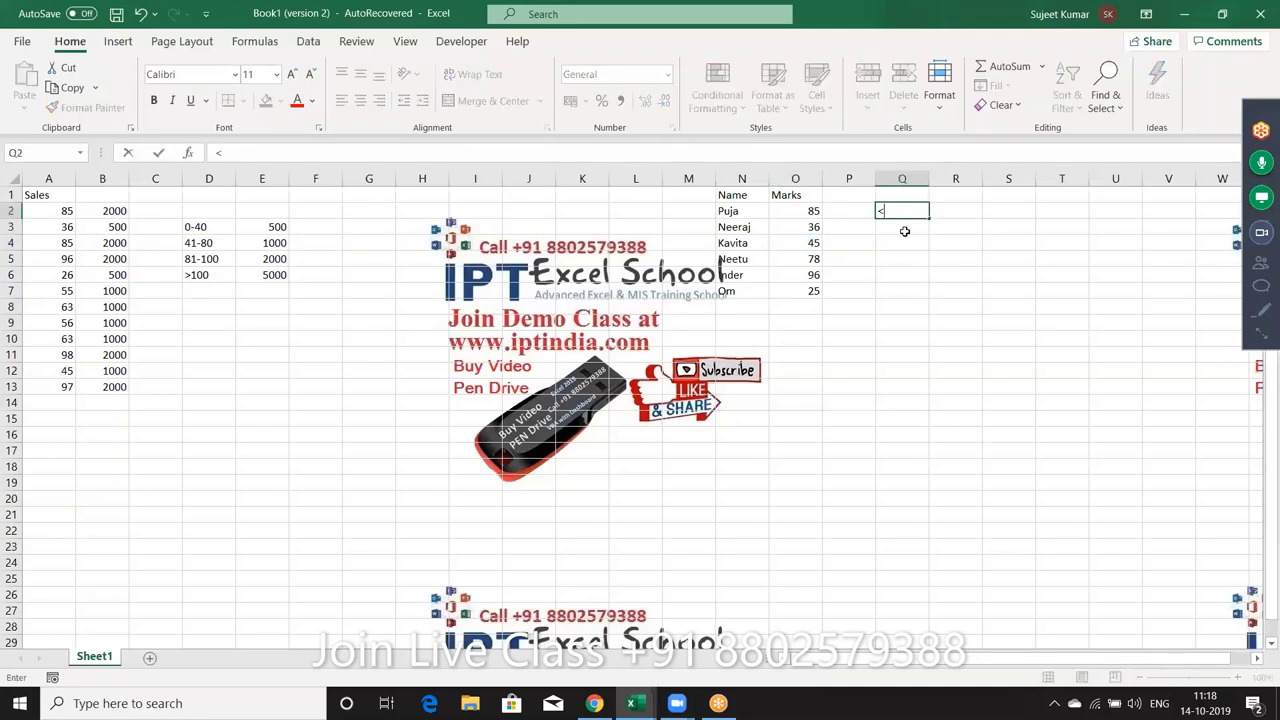
text(30)
key(Tab)
text(F)
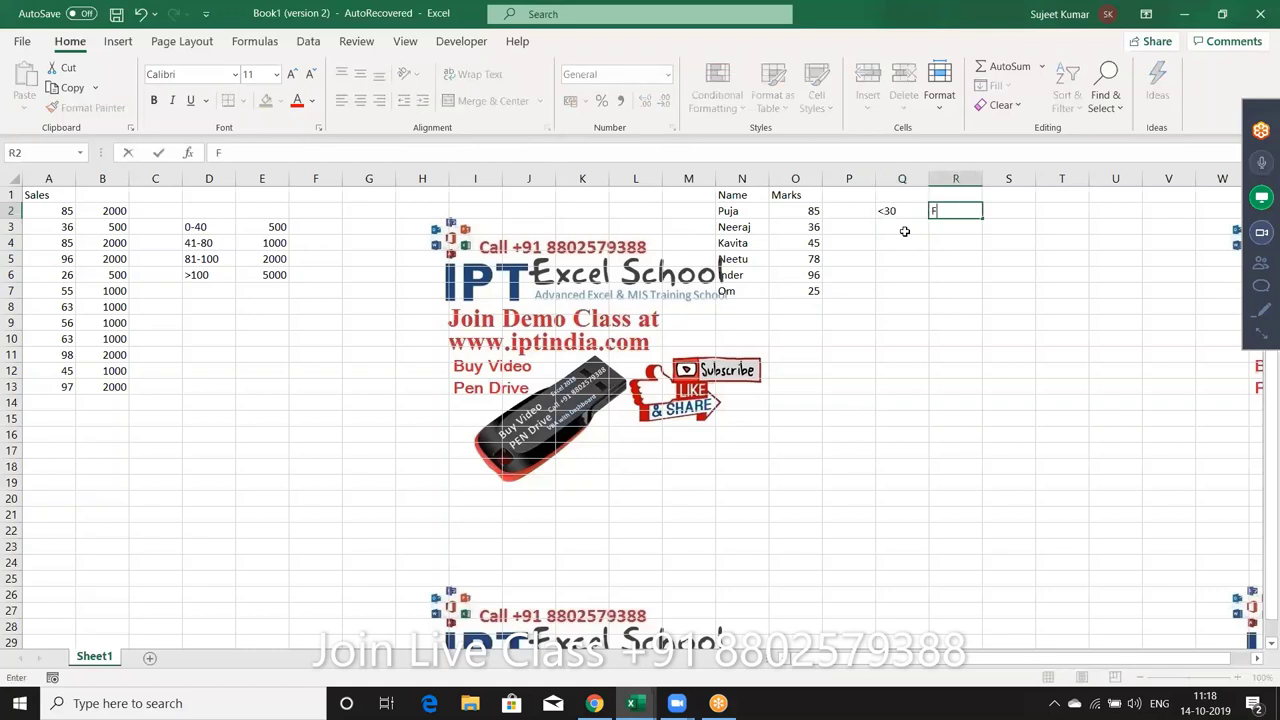
text(ail)
key(Return)
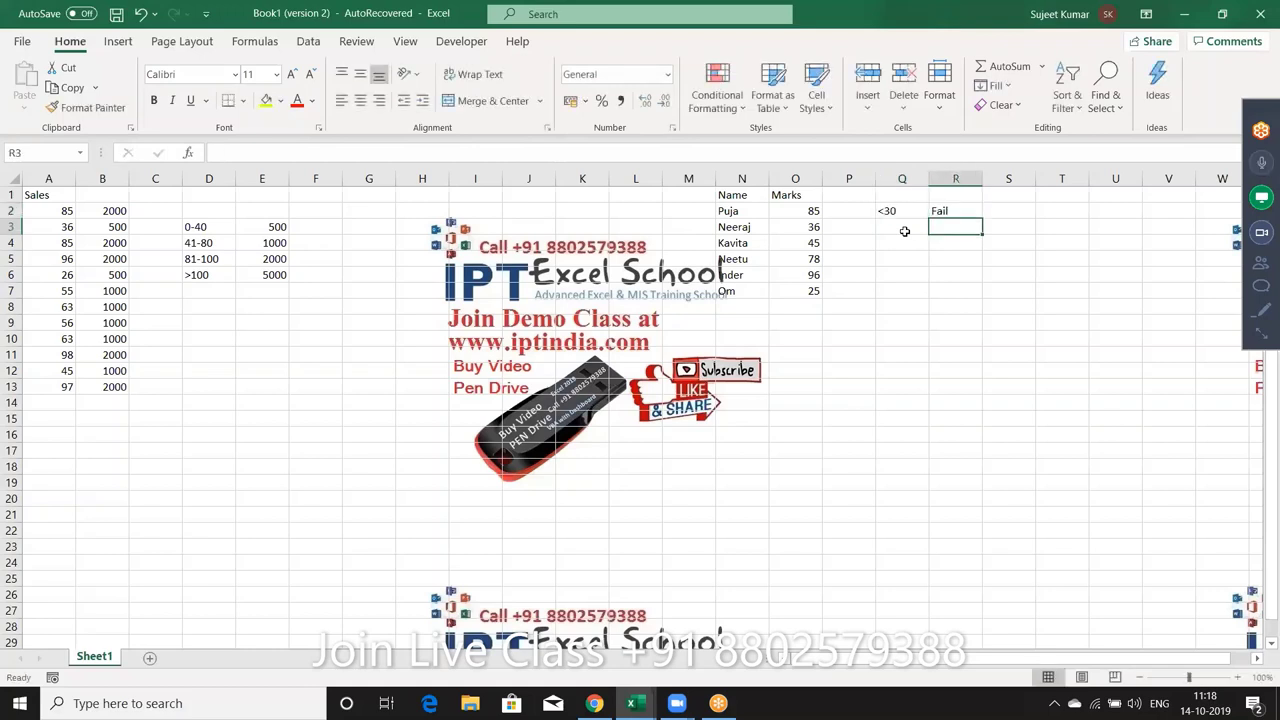
Step: Add the 30-60 and 61-80 mark bands, dismissing a network warning along the way
click(904, 231)
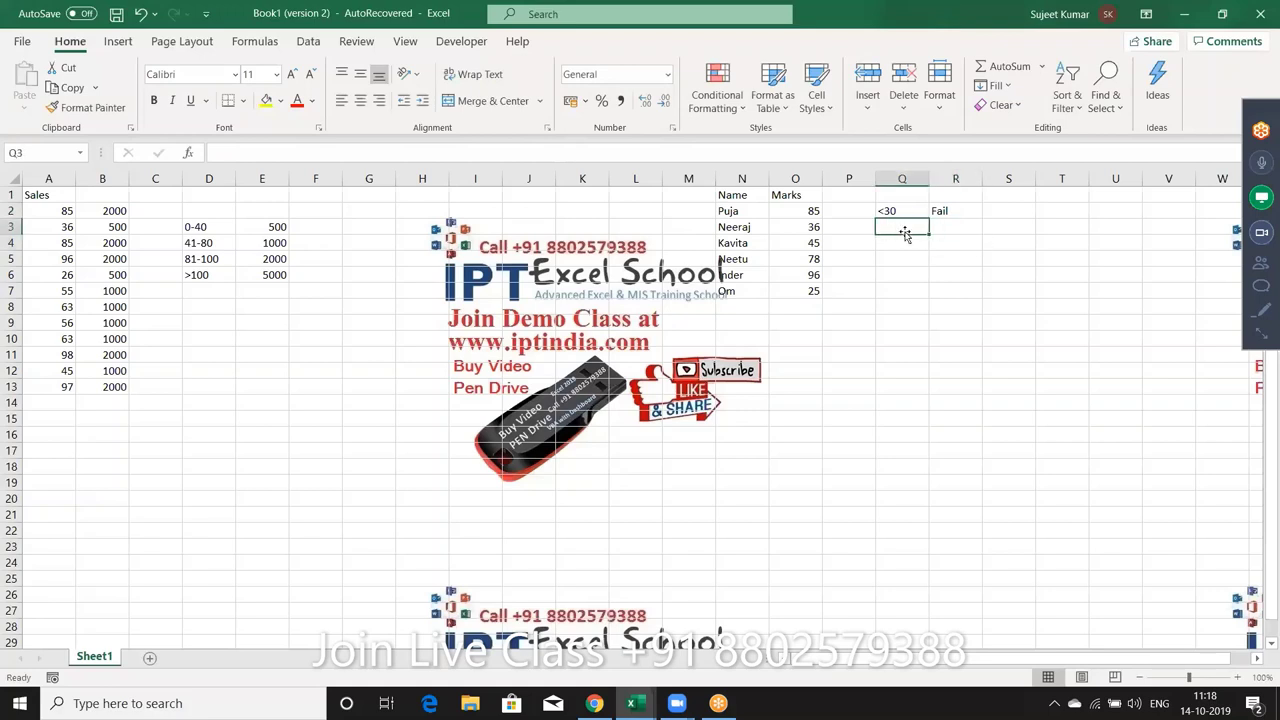
text(30)
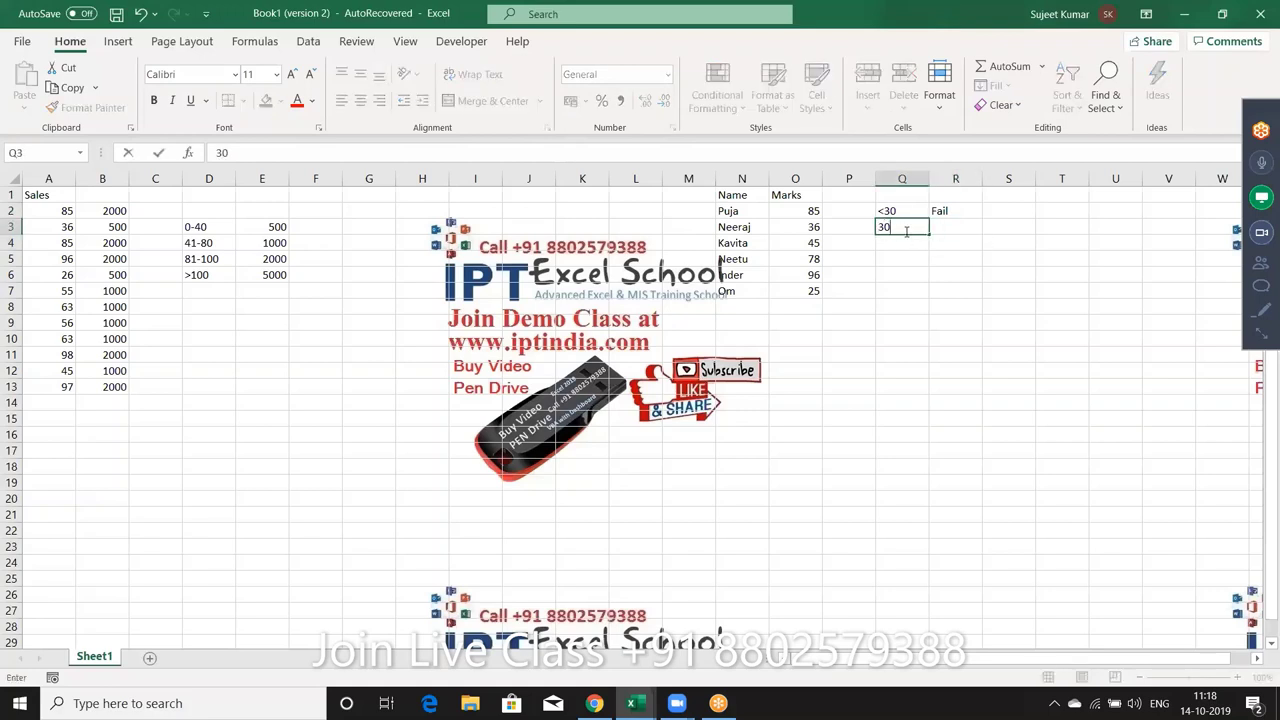
text(-60)
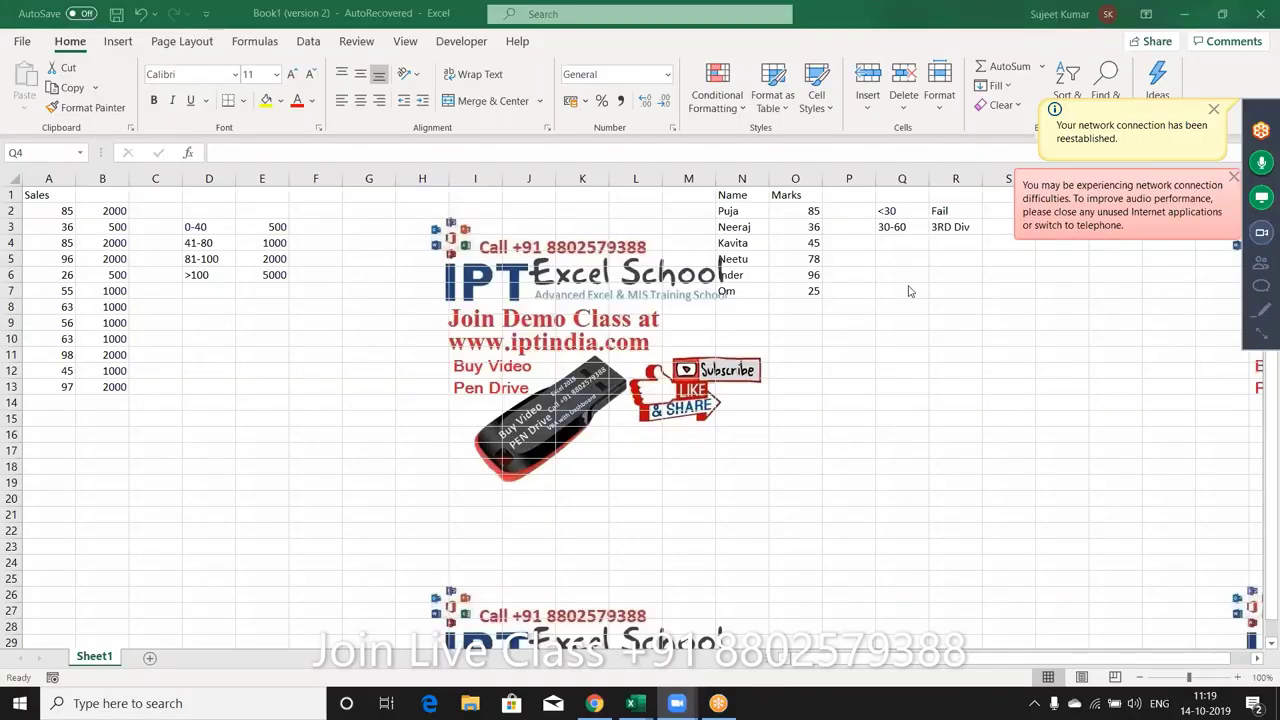
click(903, 243)
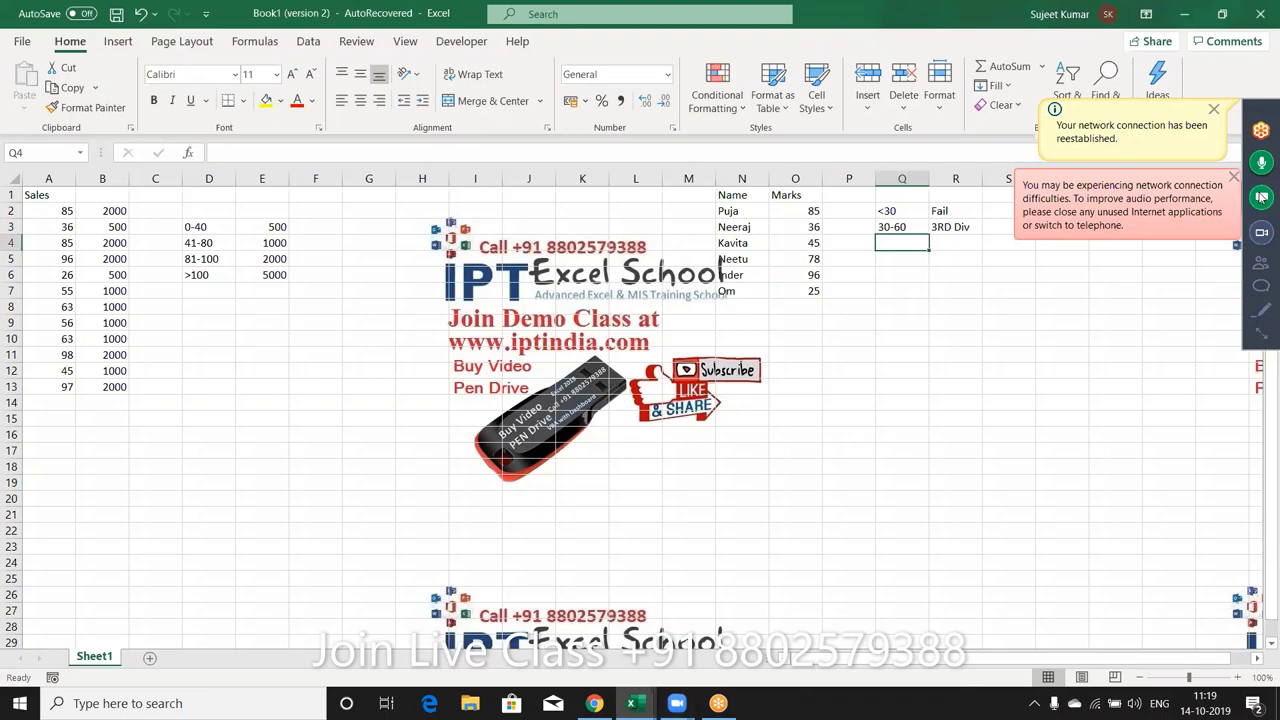
click(1234, 177)
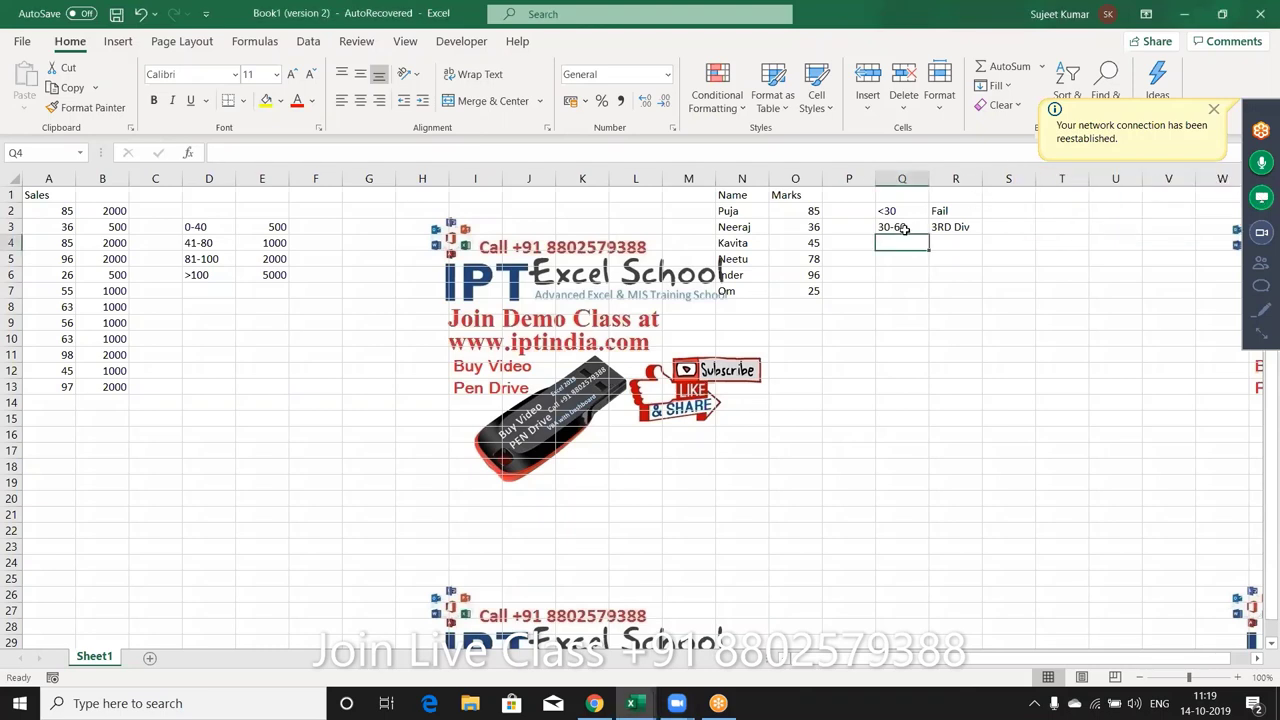
text(60-)
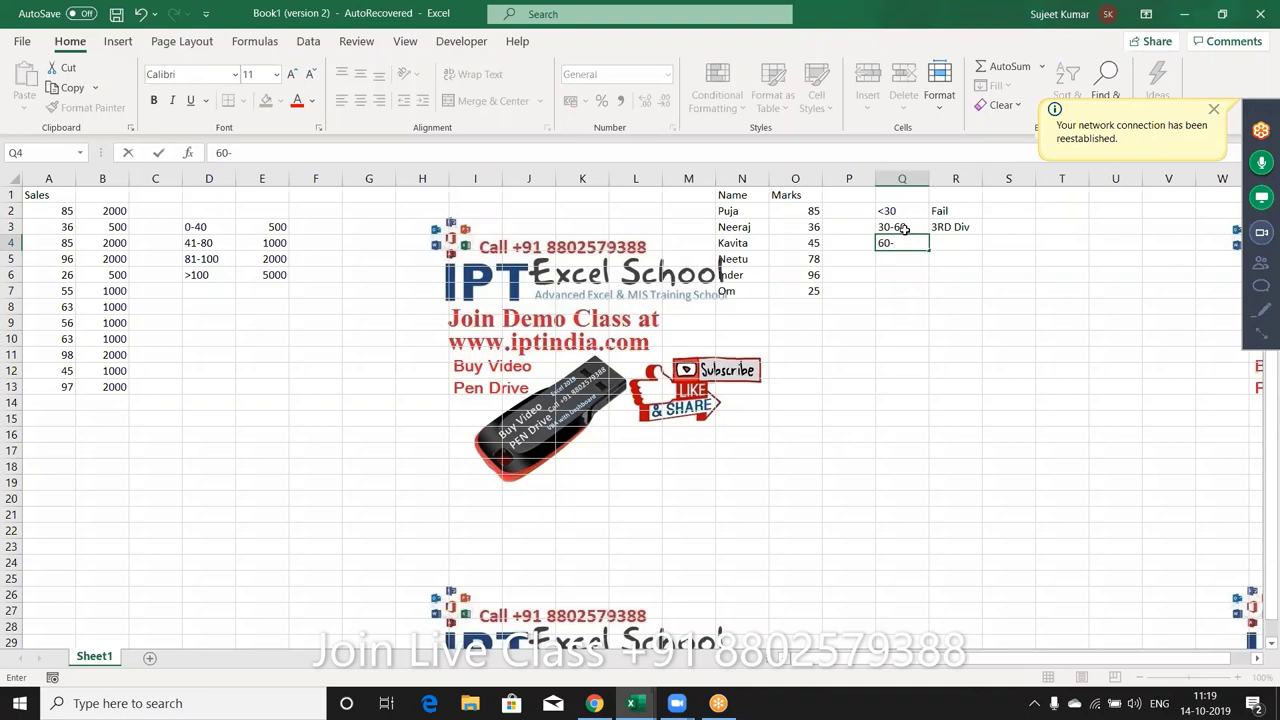
key(BackSpace)
text(1-)
text(800)
key(BackSpace)
key(Tab)
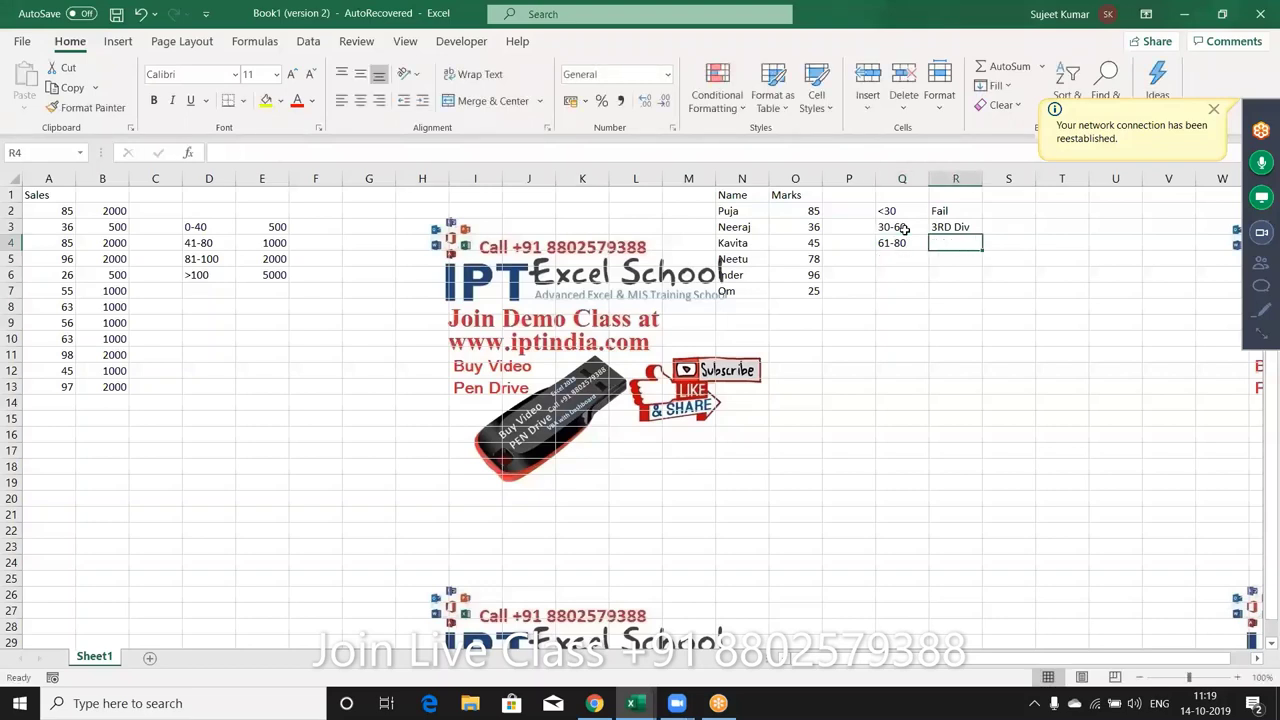
Step: Grade 61-80 as 2nd Div and add the 81-100 band graded 1st Div
text(2nd)
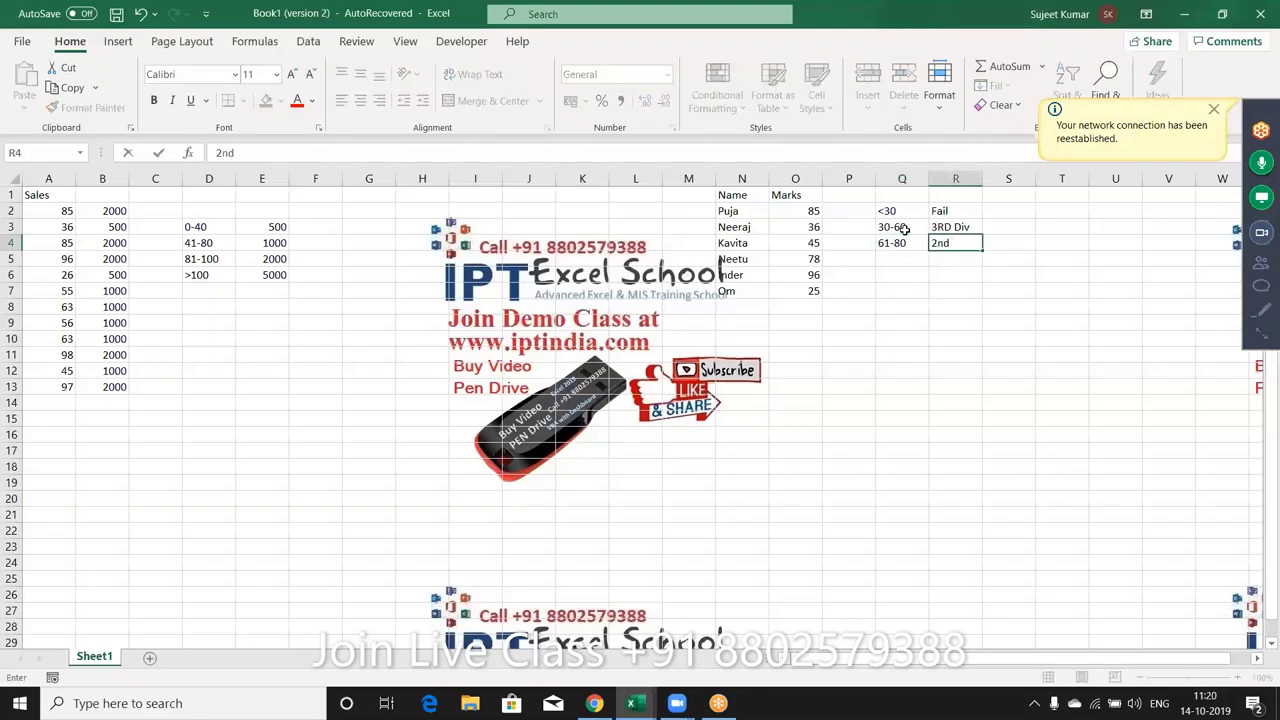
text( Di)
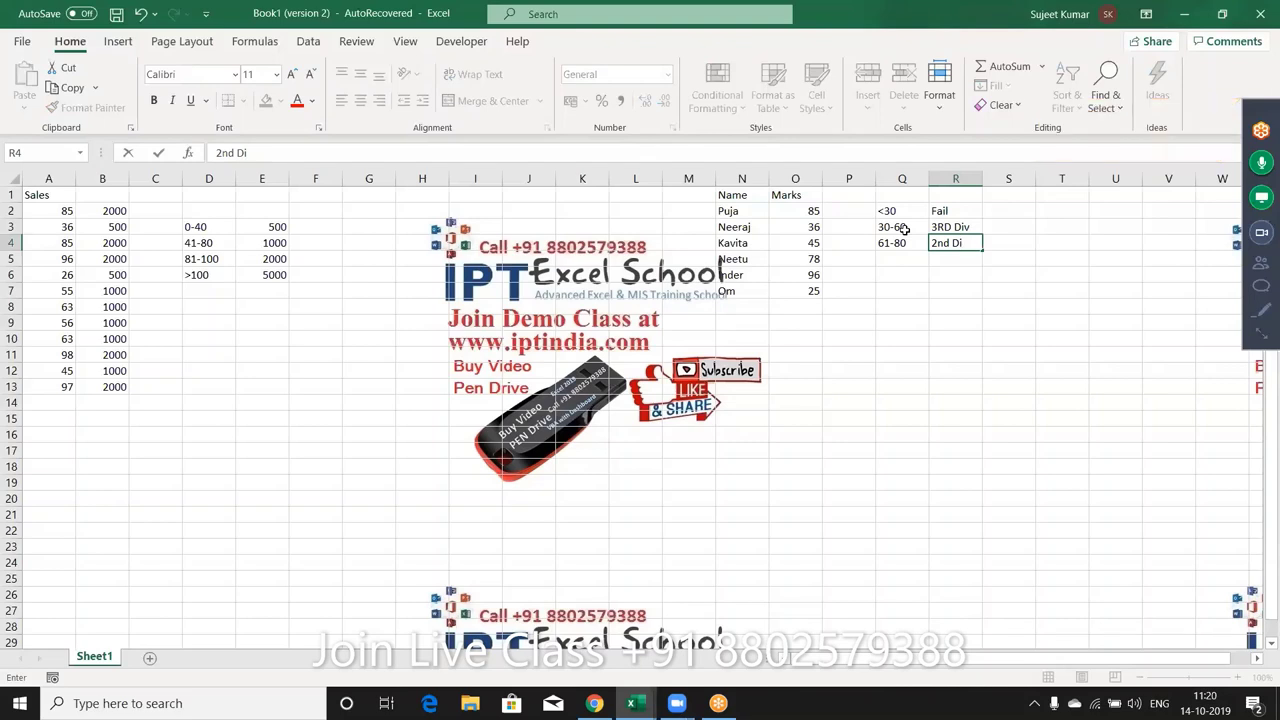
text(v)
key(Return)
text(81)
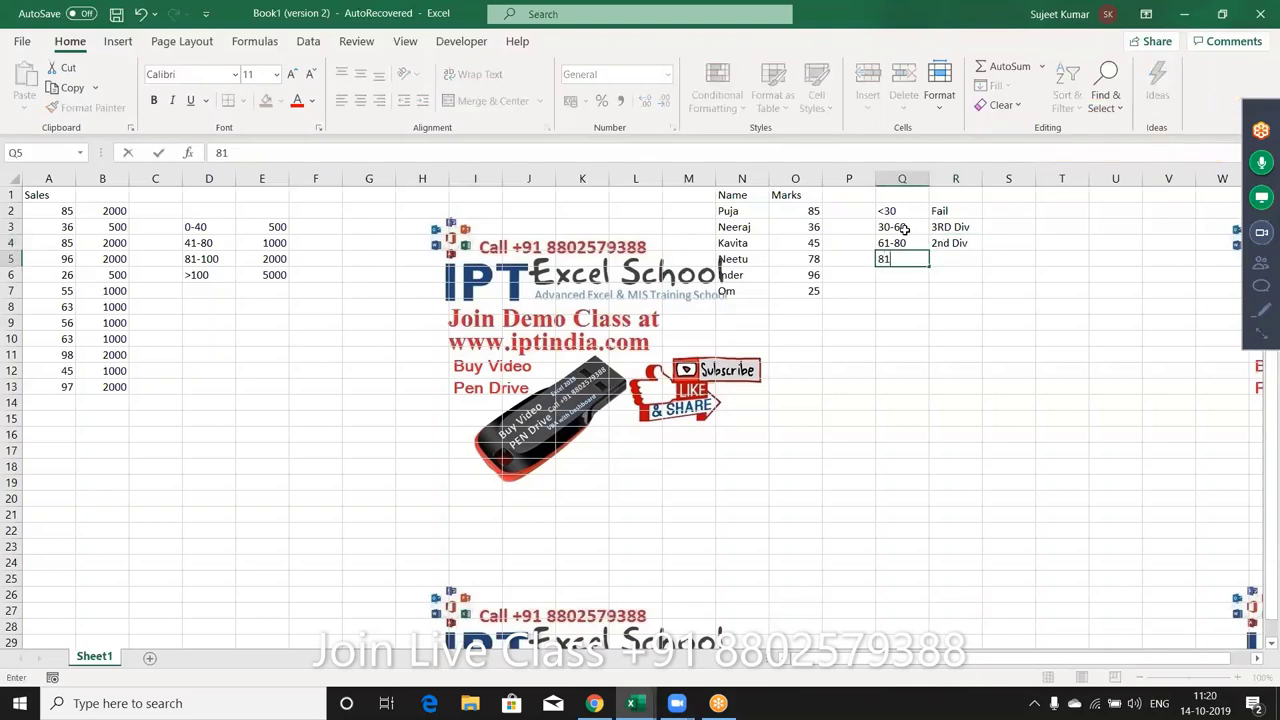
text(-100)
key(Tab)
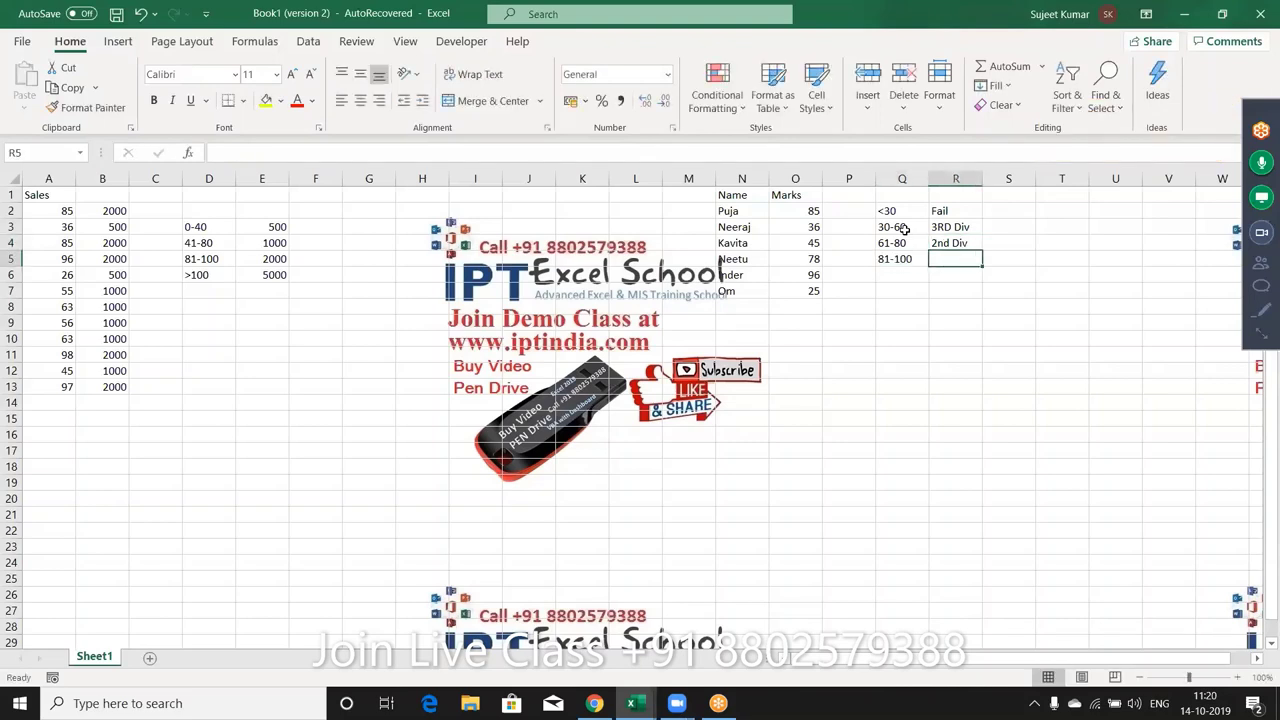
text(1st)
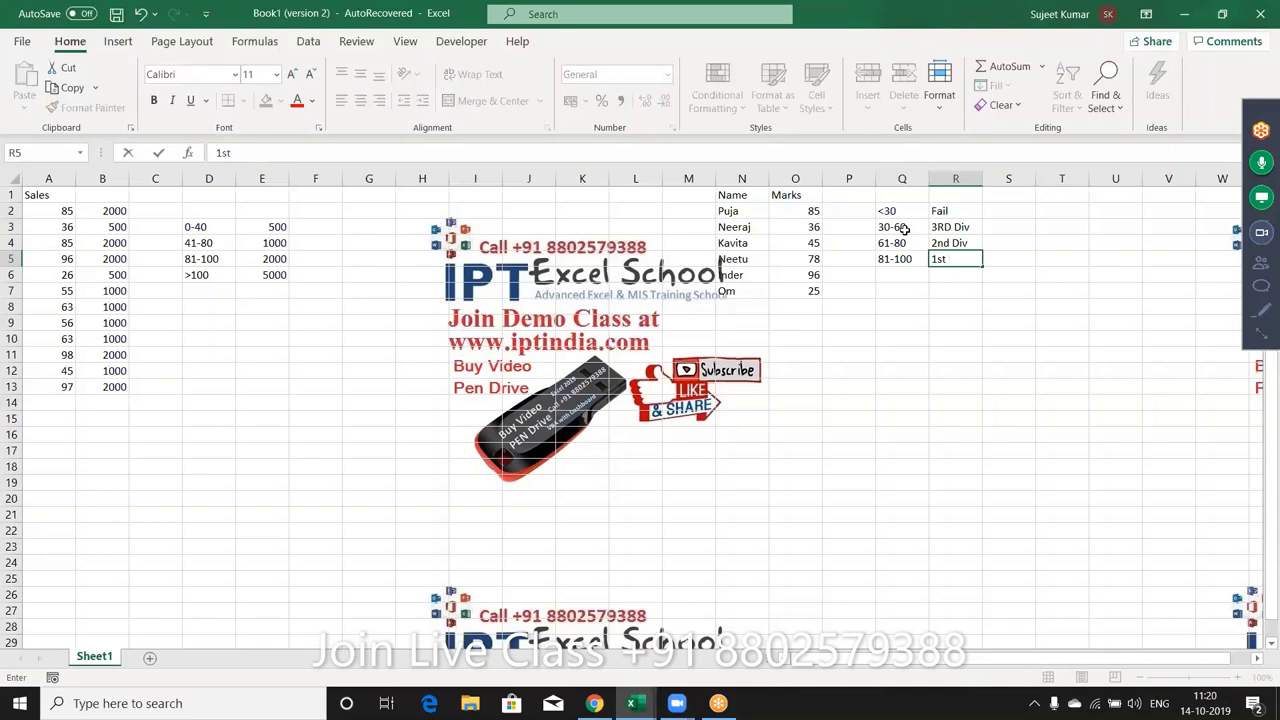
text( Div)
key(Return)
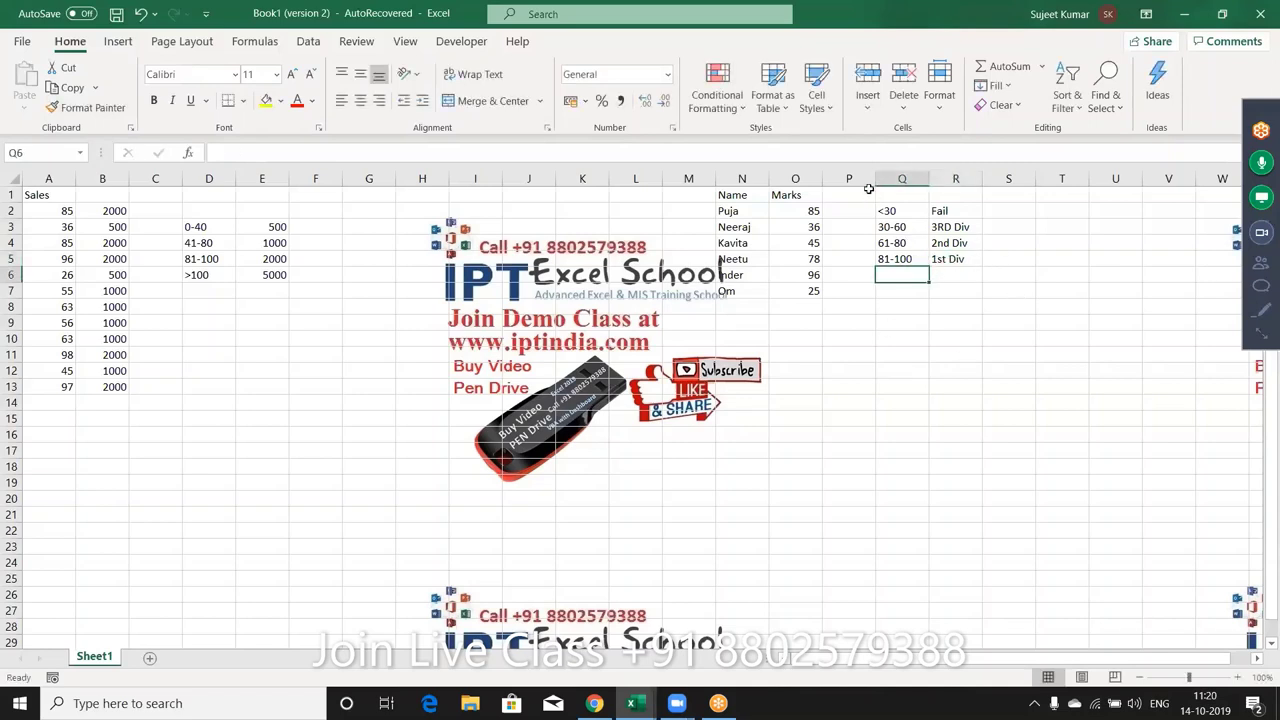
click(839, 189)
Step: Head P1 'Result', insert a blank column at Q, and begin =IF( in P2
text(Re)
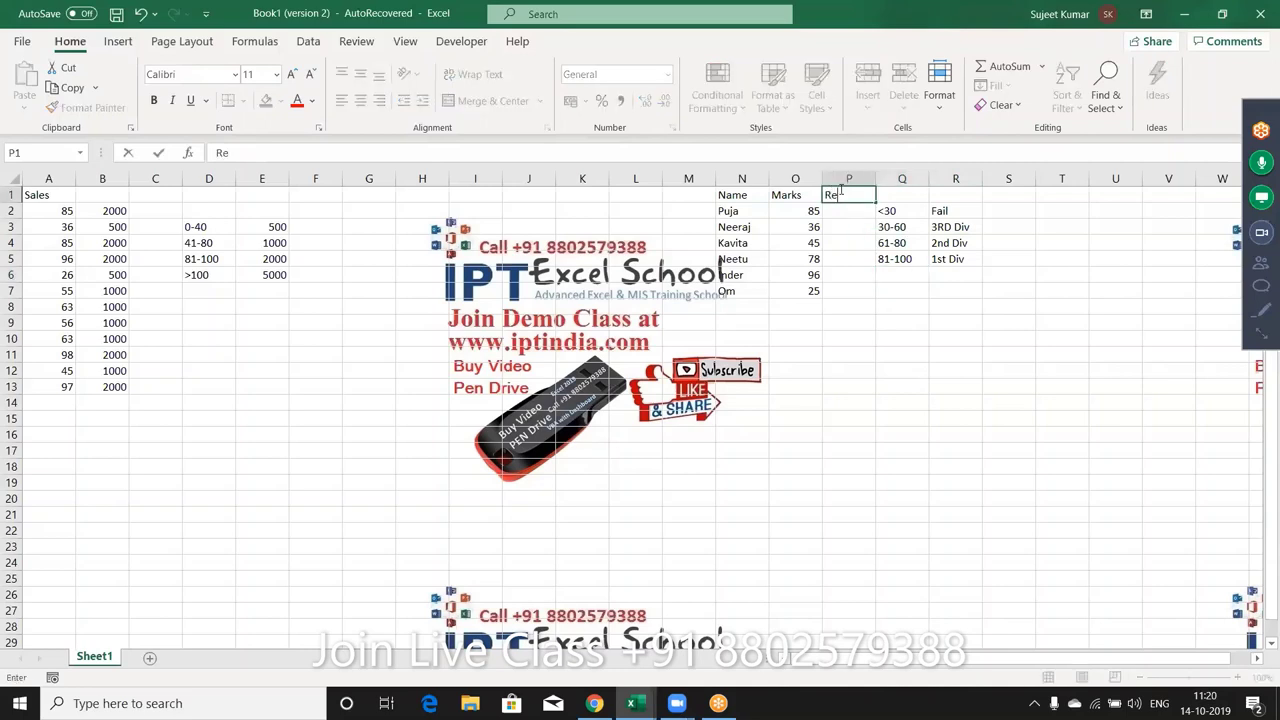
text(suls)
text(t)
key(Return)
click(905, 178)
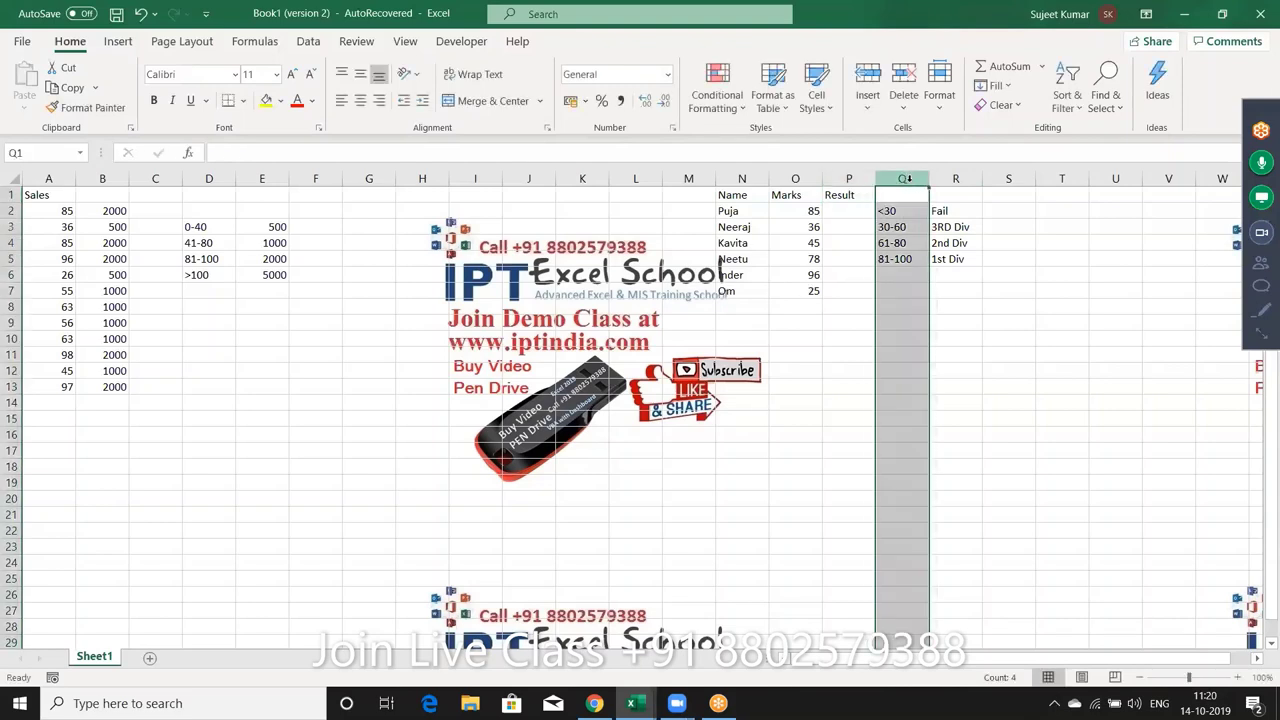
key(ctrl+shift+plus)
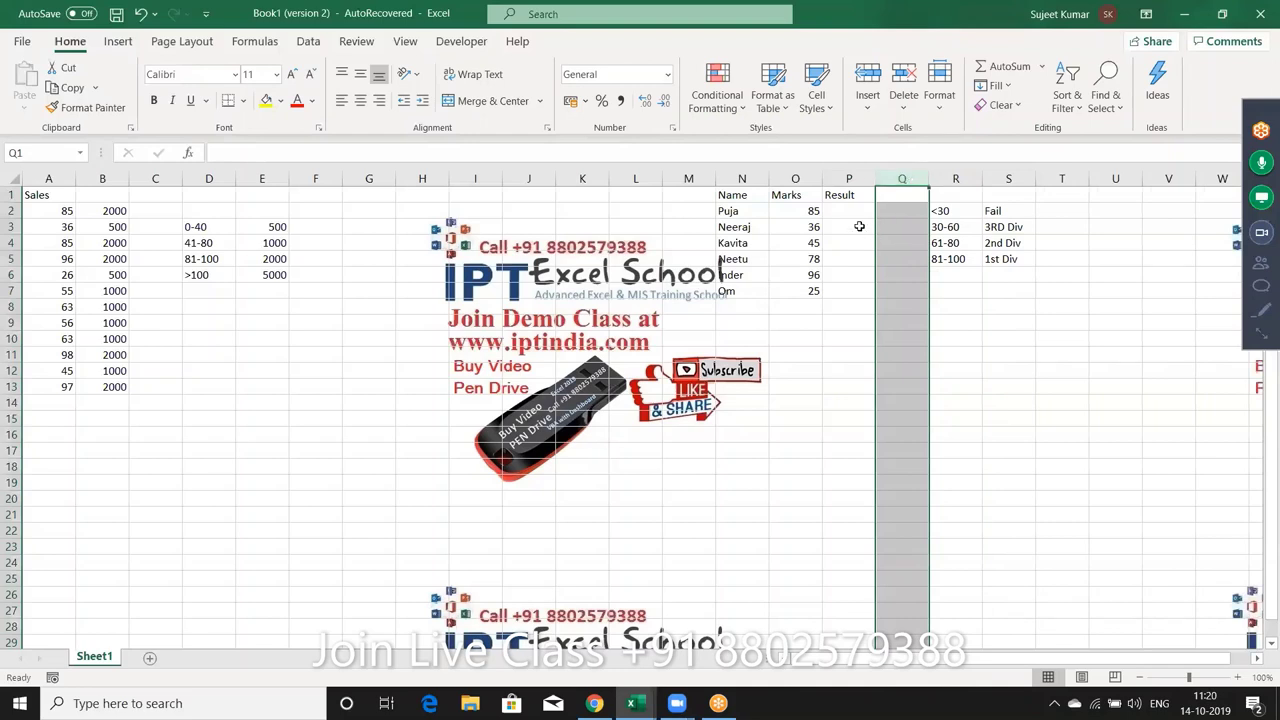
click(846, 212)
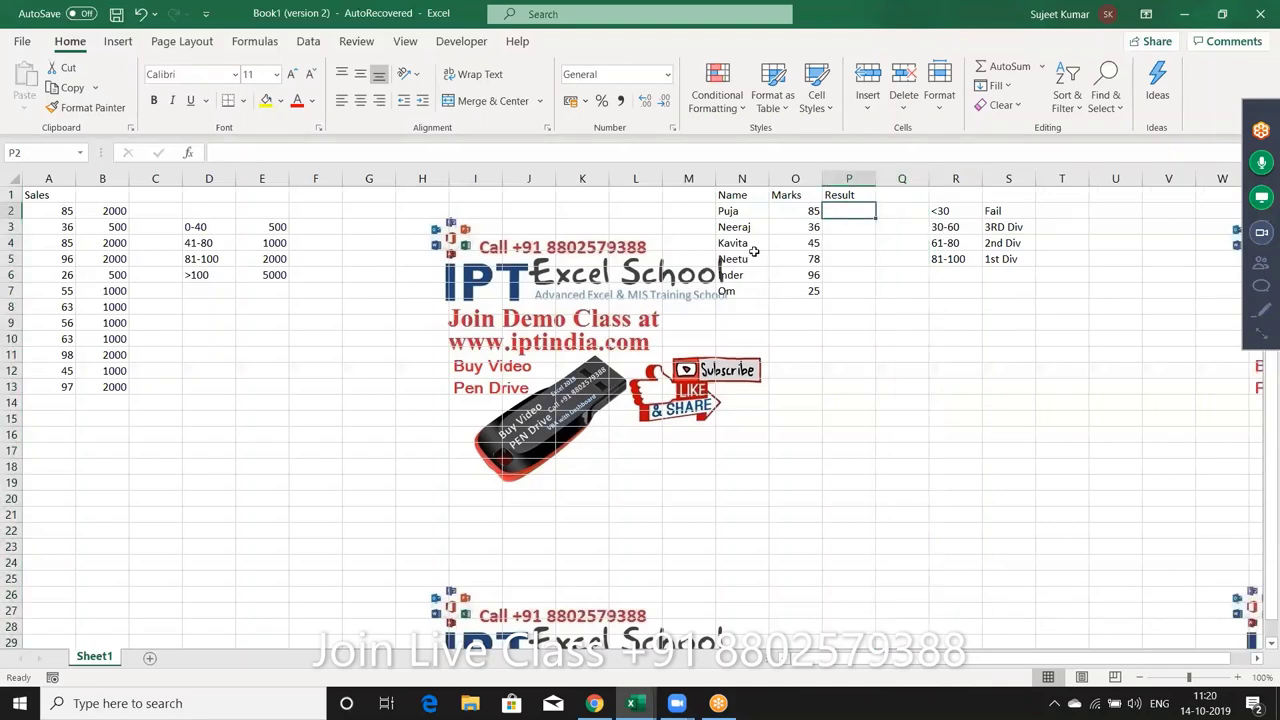
text(=)
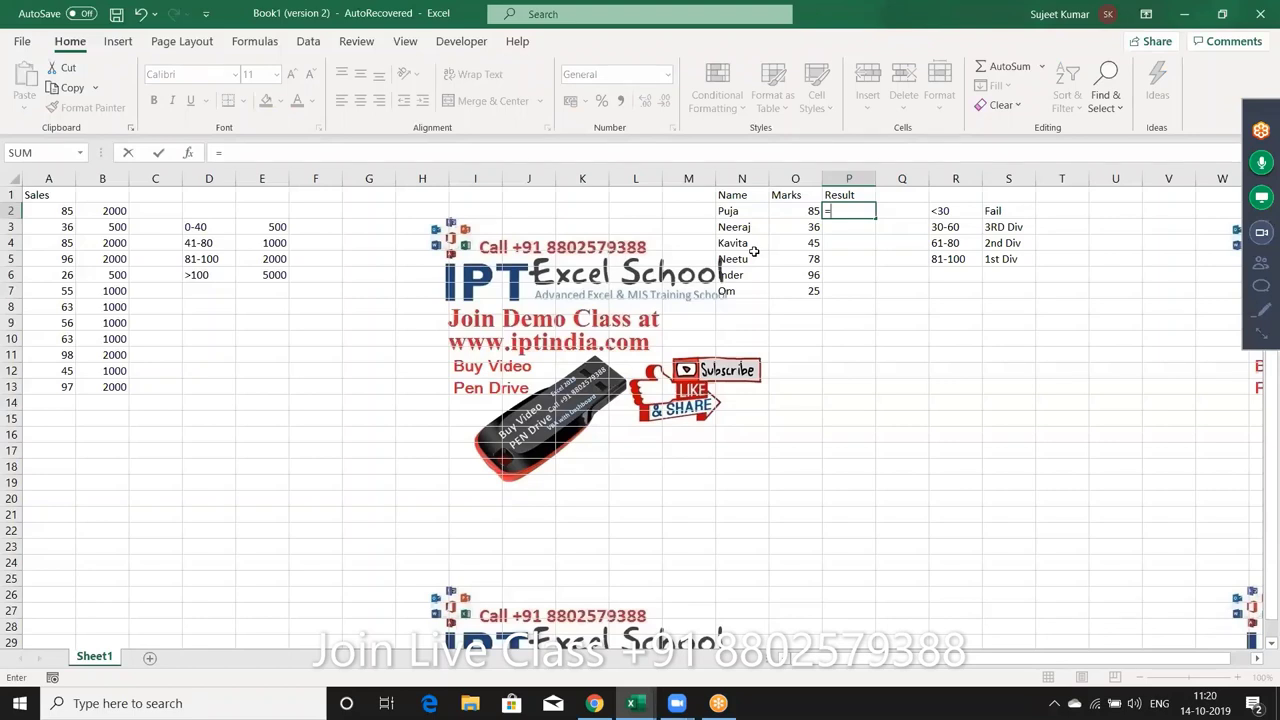
text(IF()
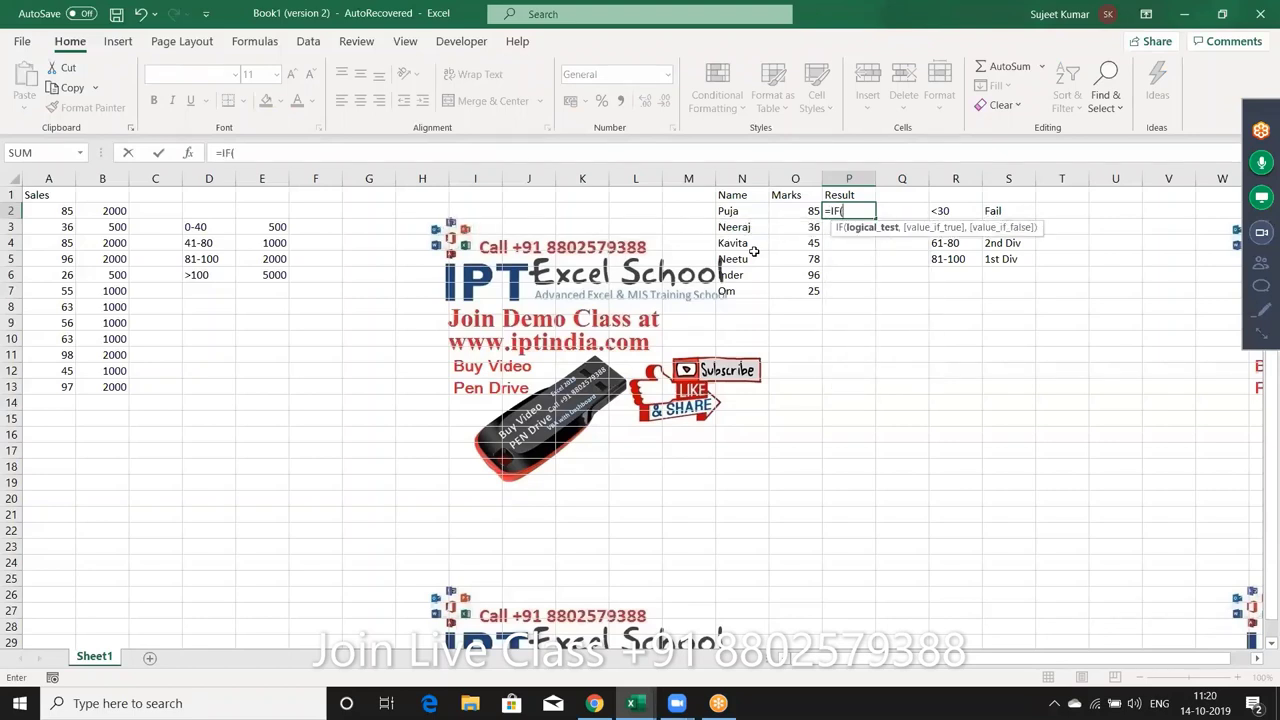
Step: Type =IF(O2<30,"Fail",IF(O2<=80," in P2, referencing the mark in O2
key(Left)
text(<)
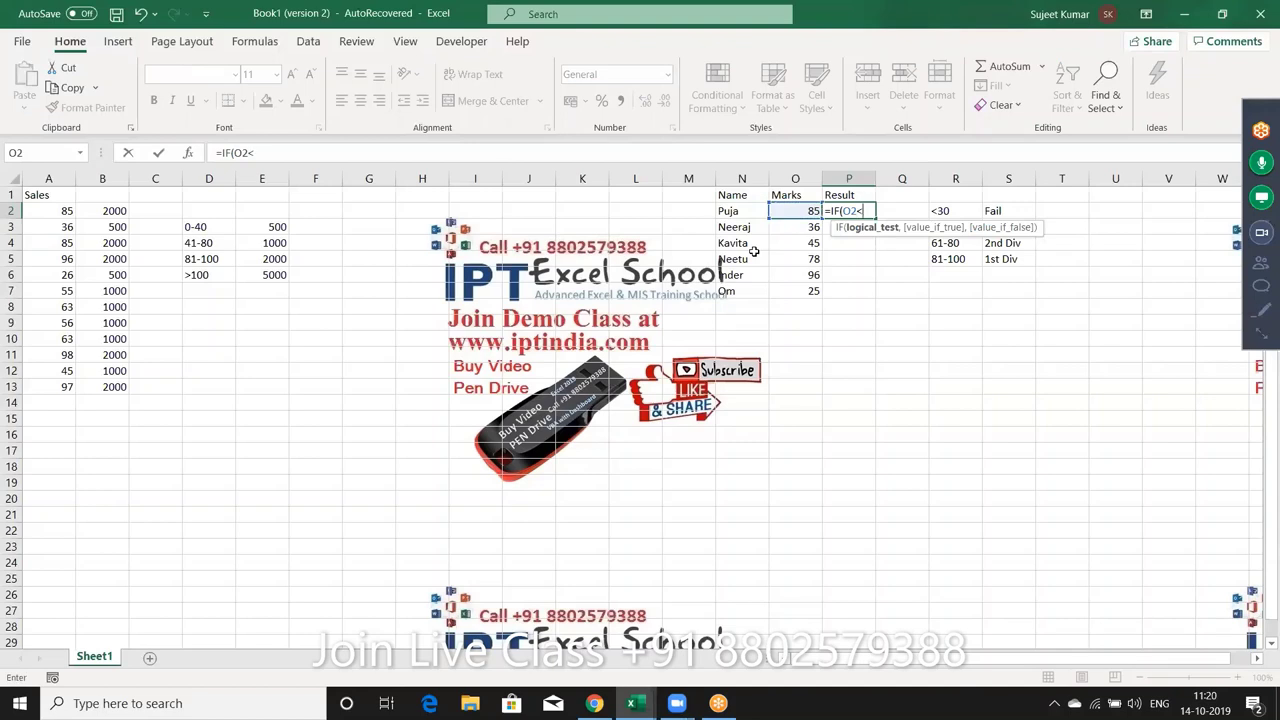
key(BackSpace)
text(<)
text(=)
text(30)
key(BackSpace)
key(BackSpace)
key(BackSpace)
text(30,)
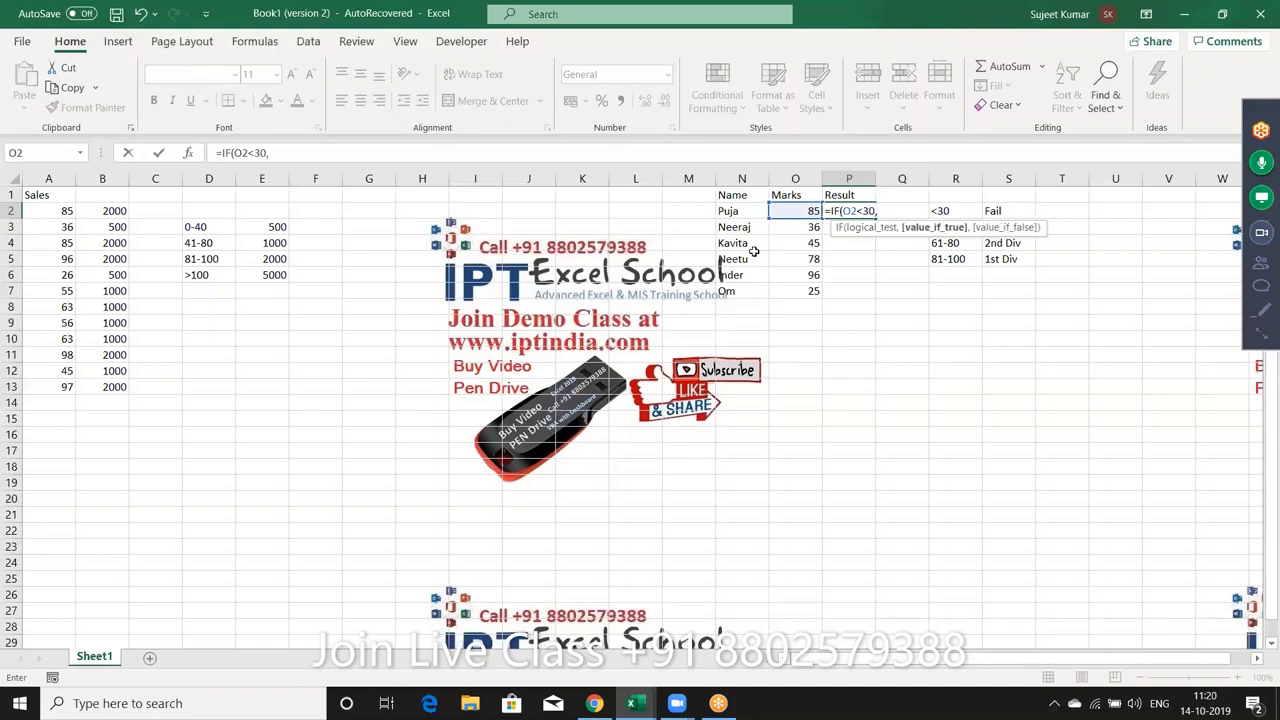
text("F)
text(ail)
text(")
text(,)
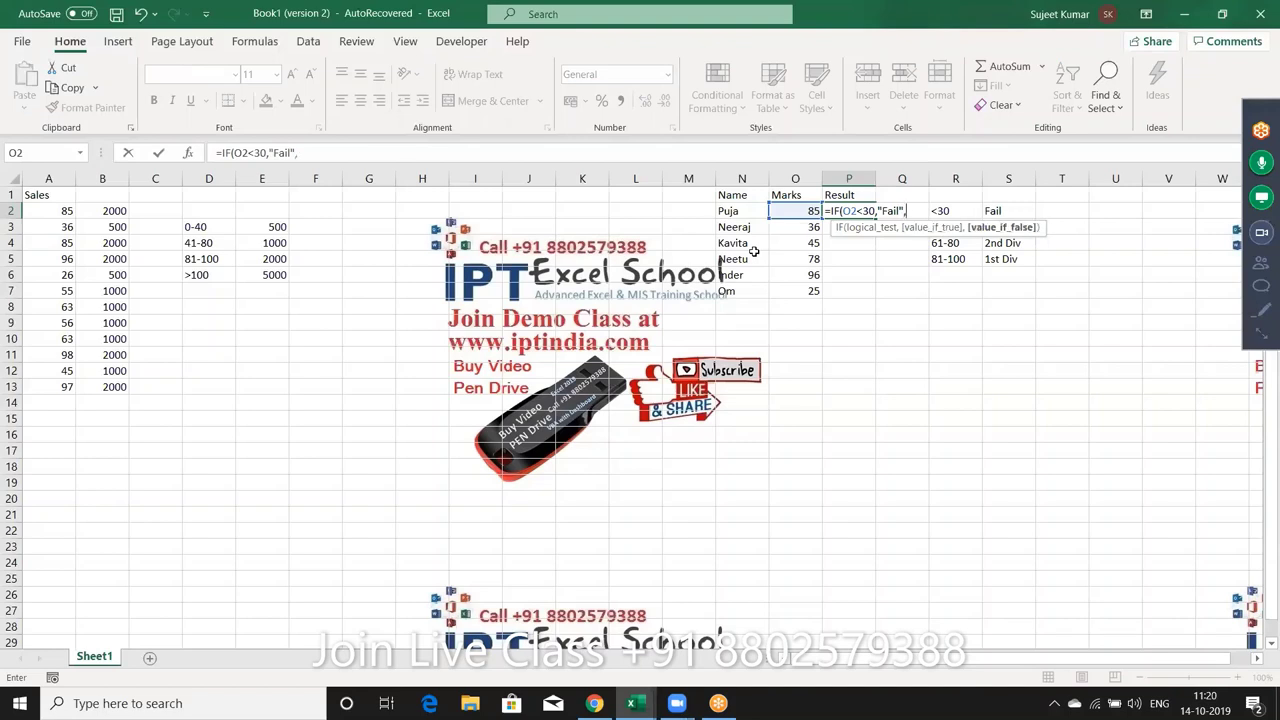
text(i)
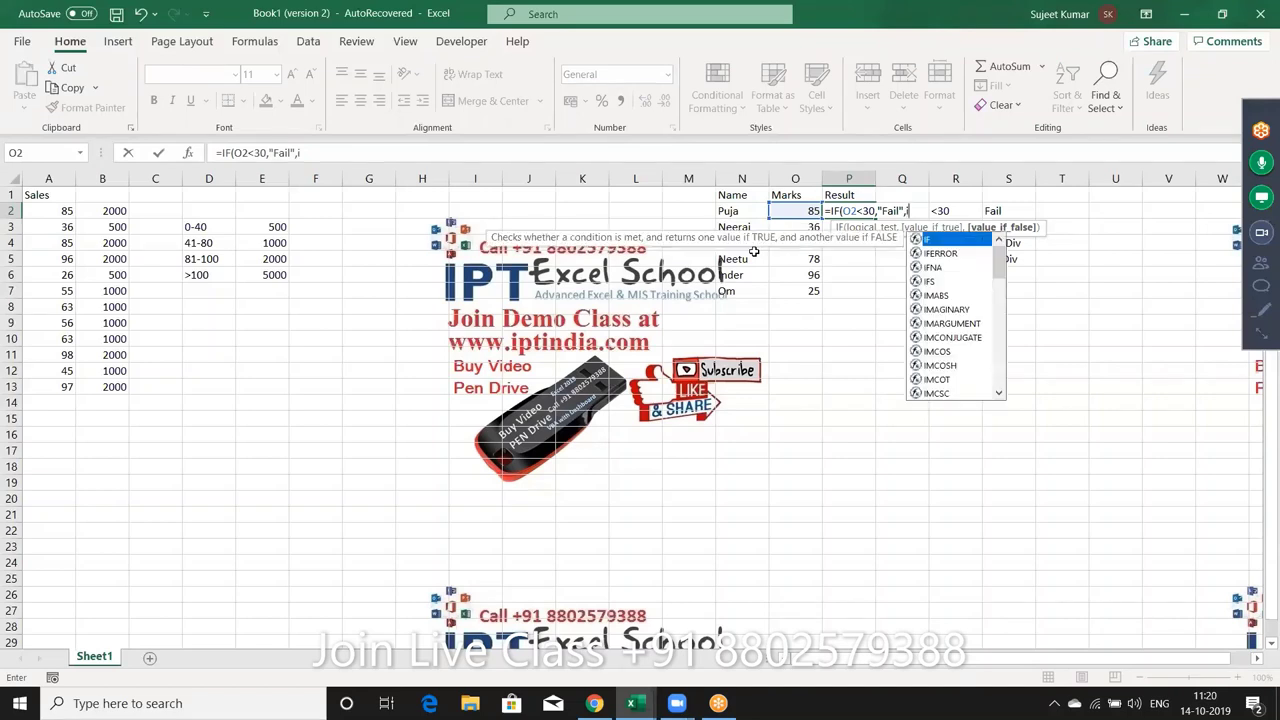
text(f)
key(Tab)
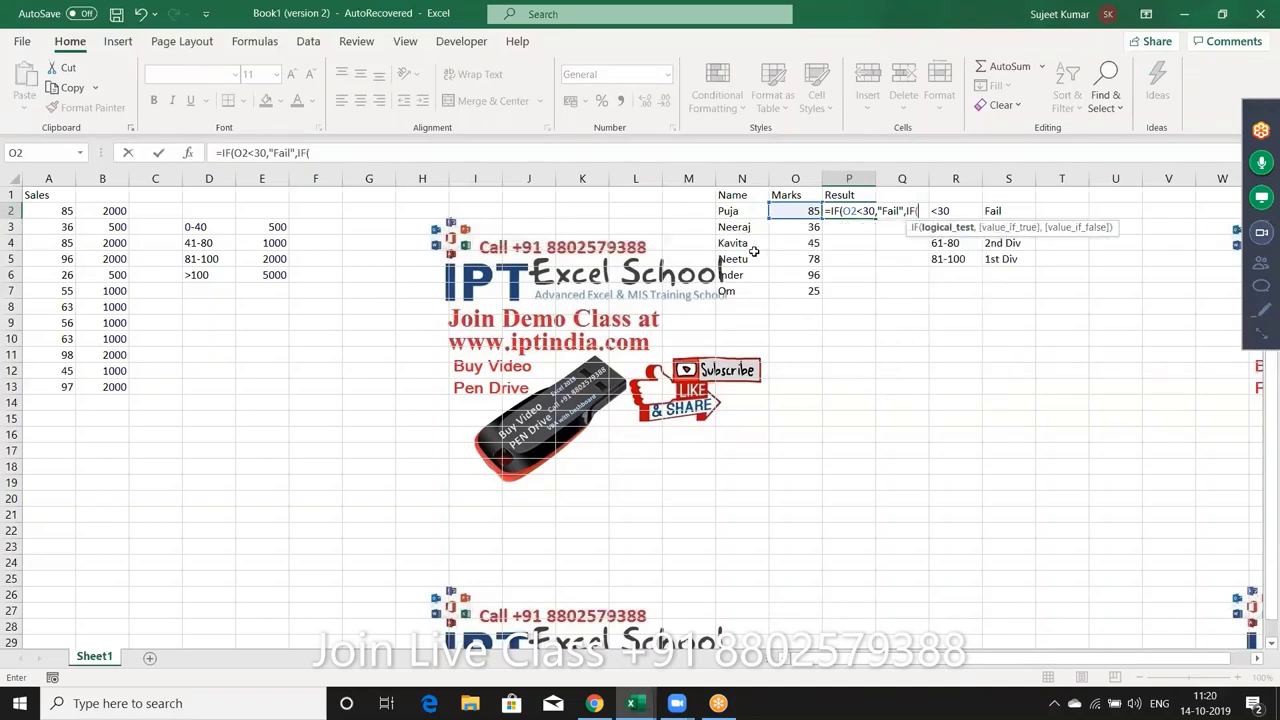
click(805, 215)
text(<)
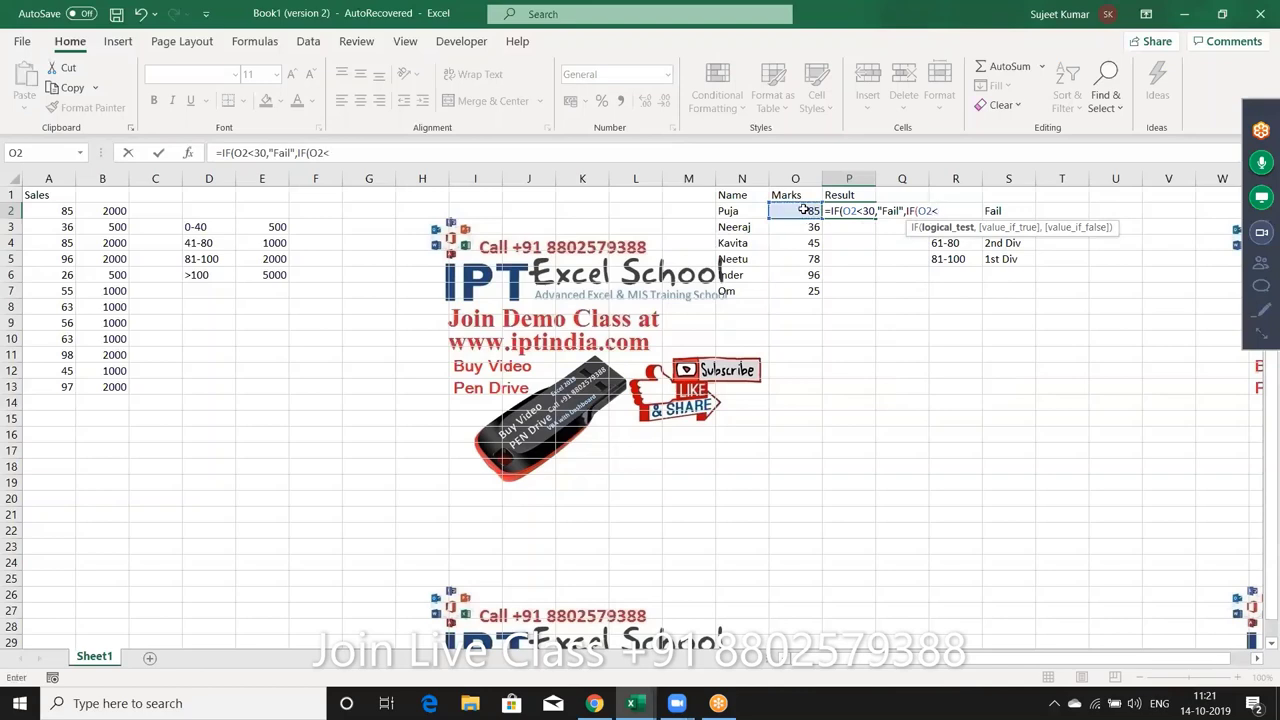
text(=)
text(80)
text(,)
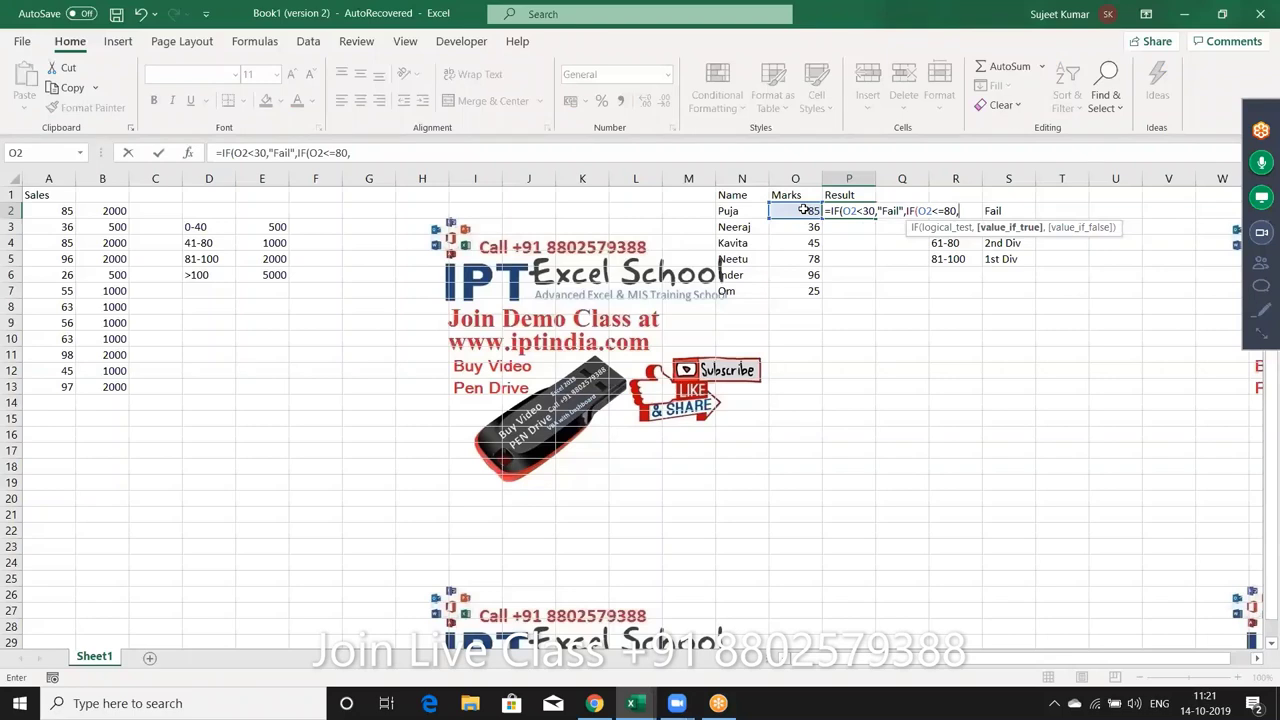
text(")
Step: Extend the formula with "3rd Div" up to 60, "2nd Div" up to 80, "1st Div" up to 100
text(1)
key(BackSpace)
text(3)
text(rd D)
text(iv")
text(,IF)
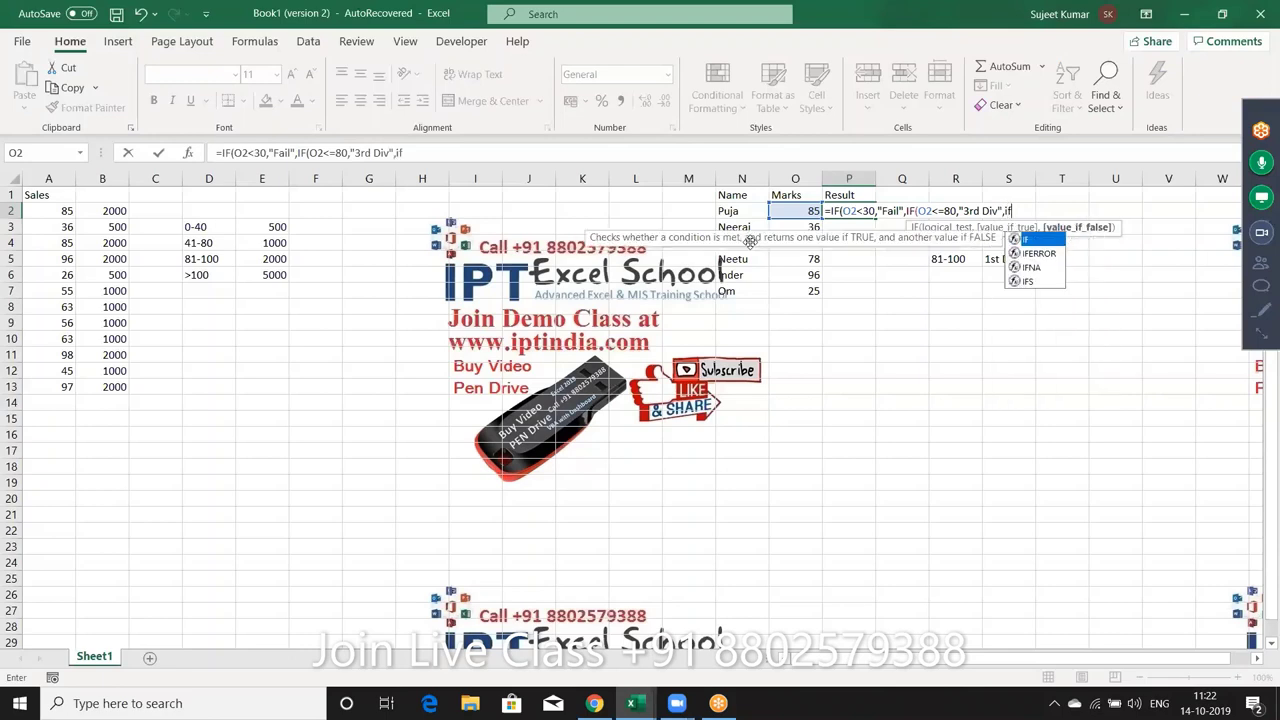
text(()
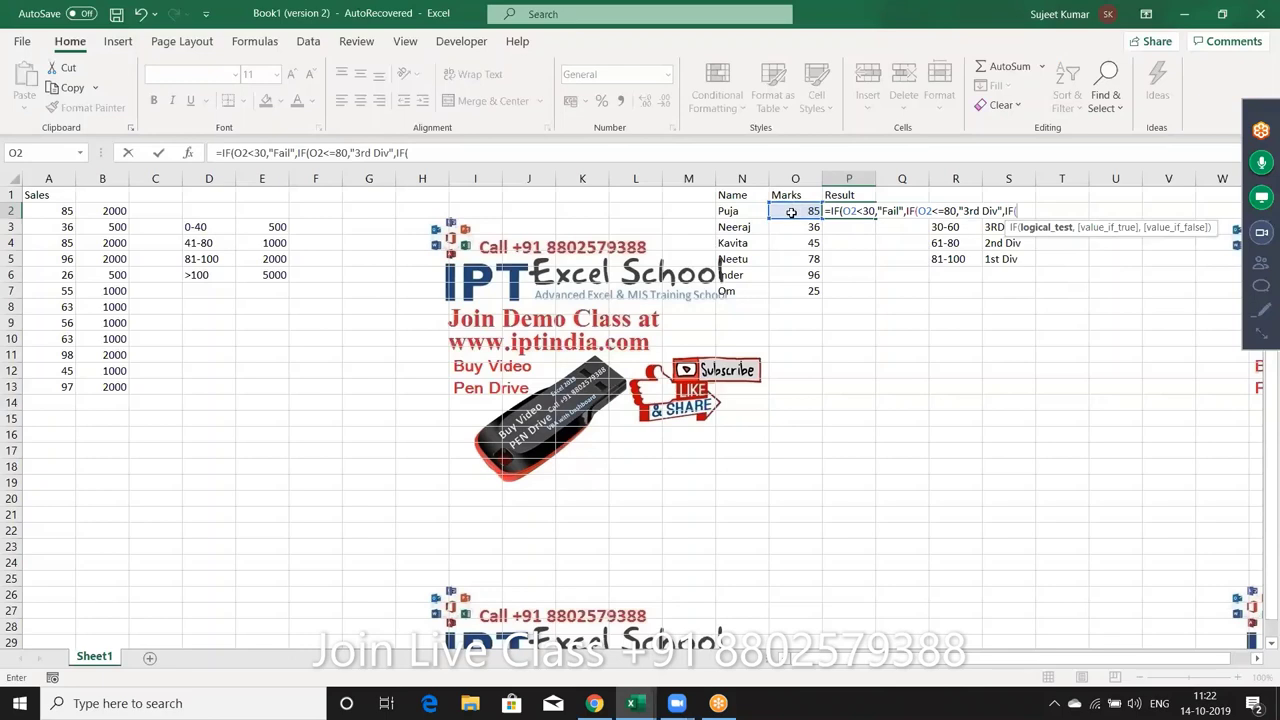
click(790, 212)
text(<)
text(=)
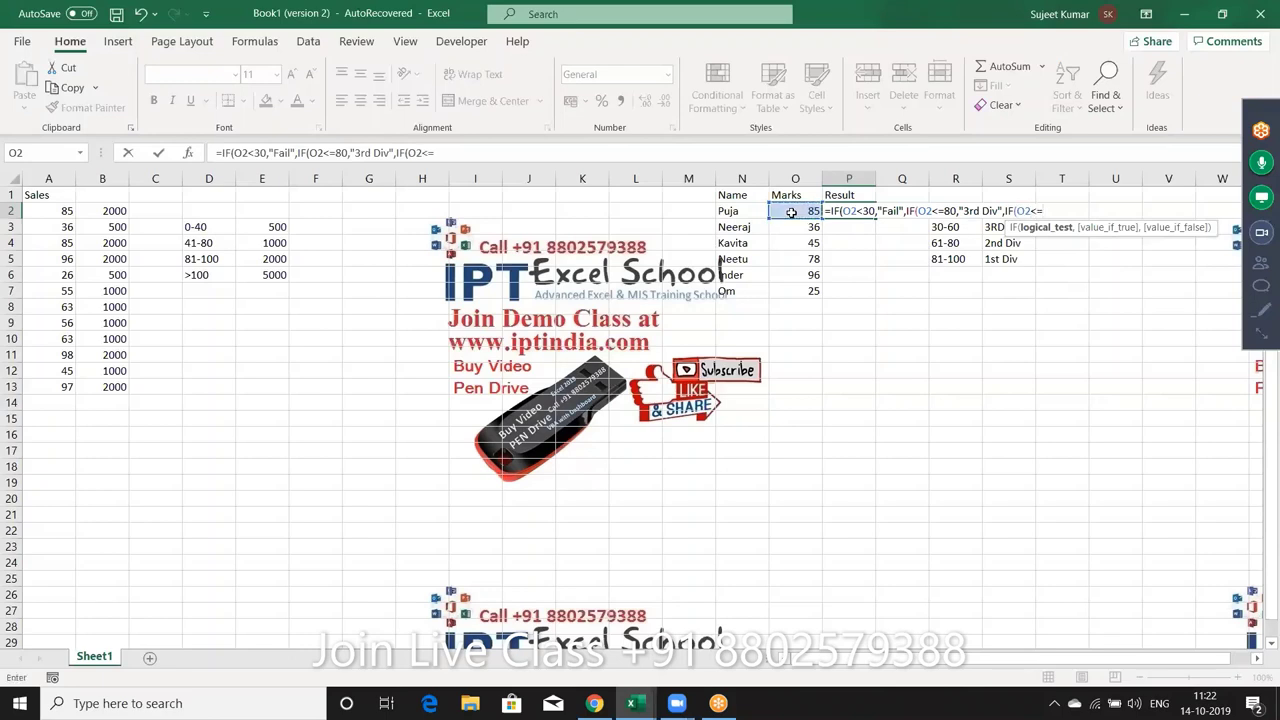
text(8)
click(952, 212)
key(BackSpace)
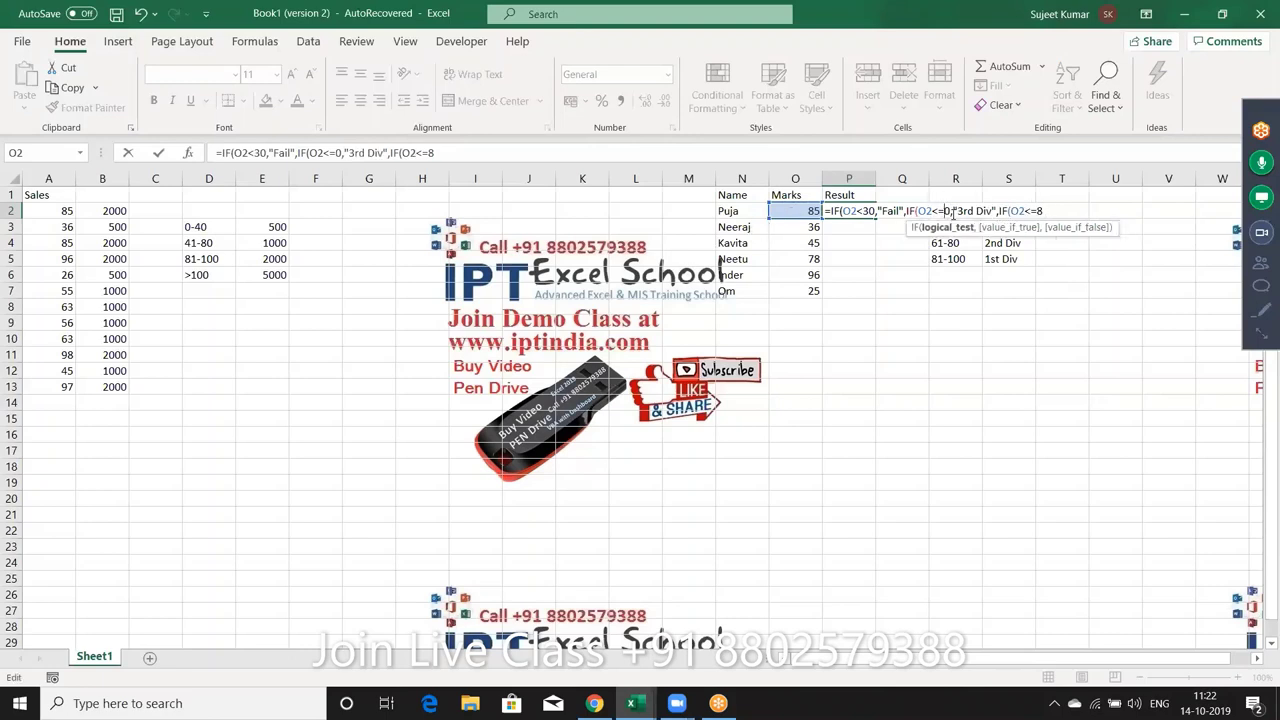
text(6)
click(1055, 211)
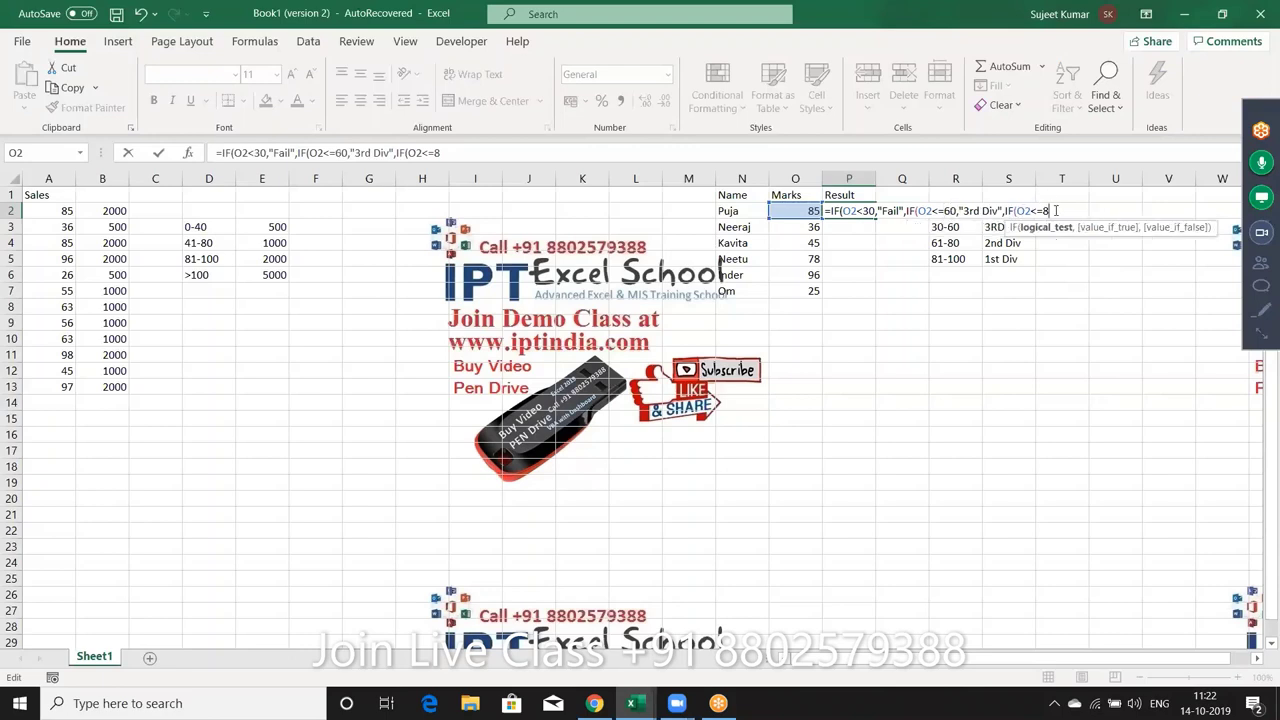
text(0,)
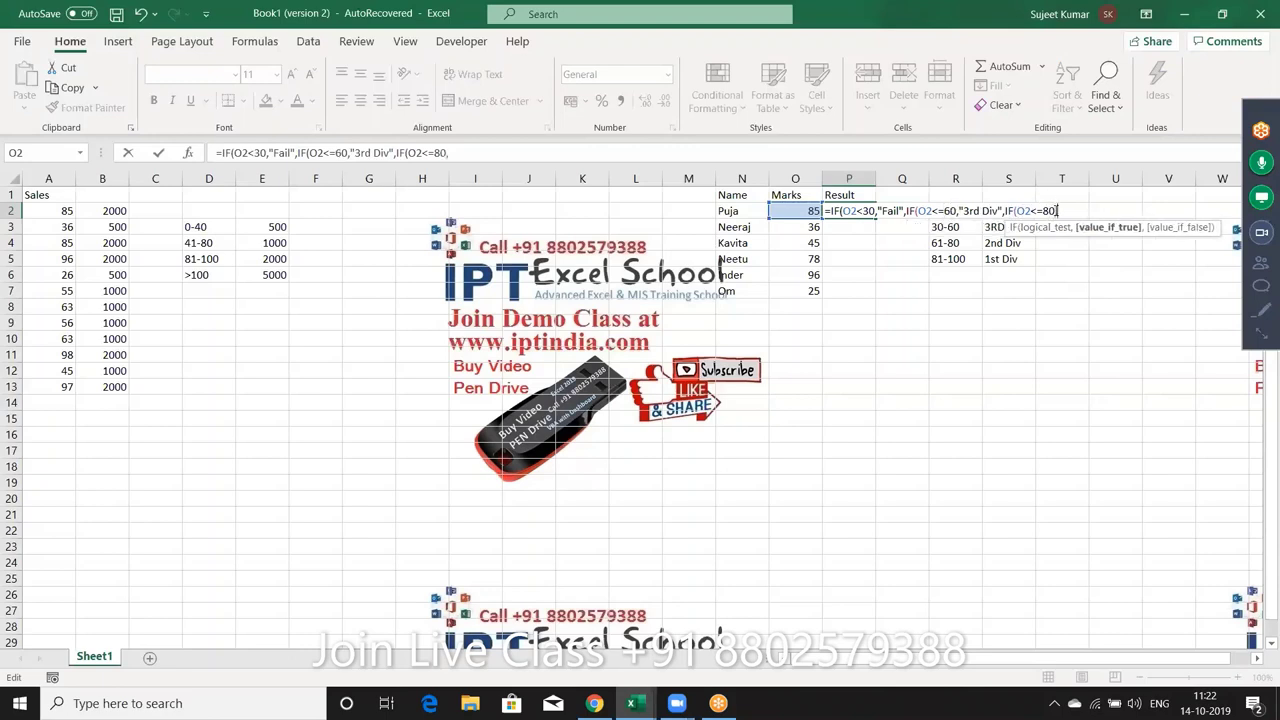
text("2)
text(nd Div")
text(,I)
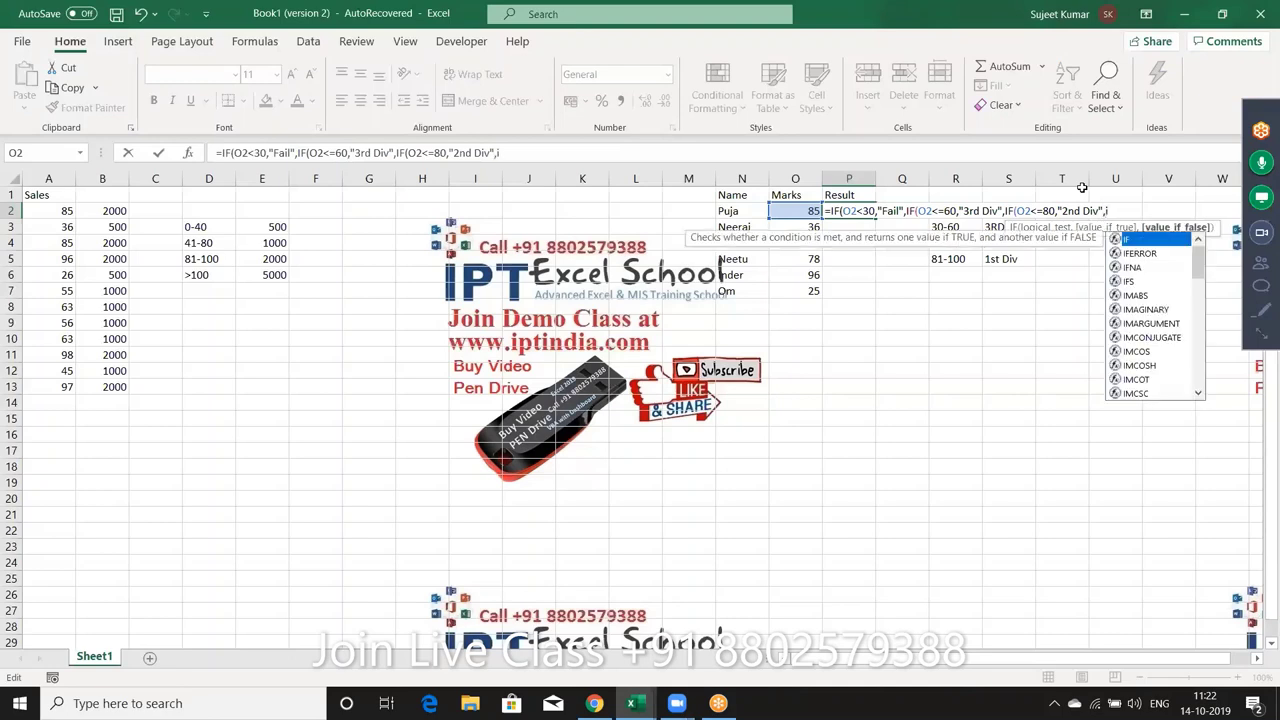
text(F()
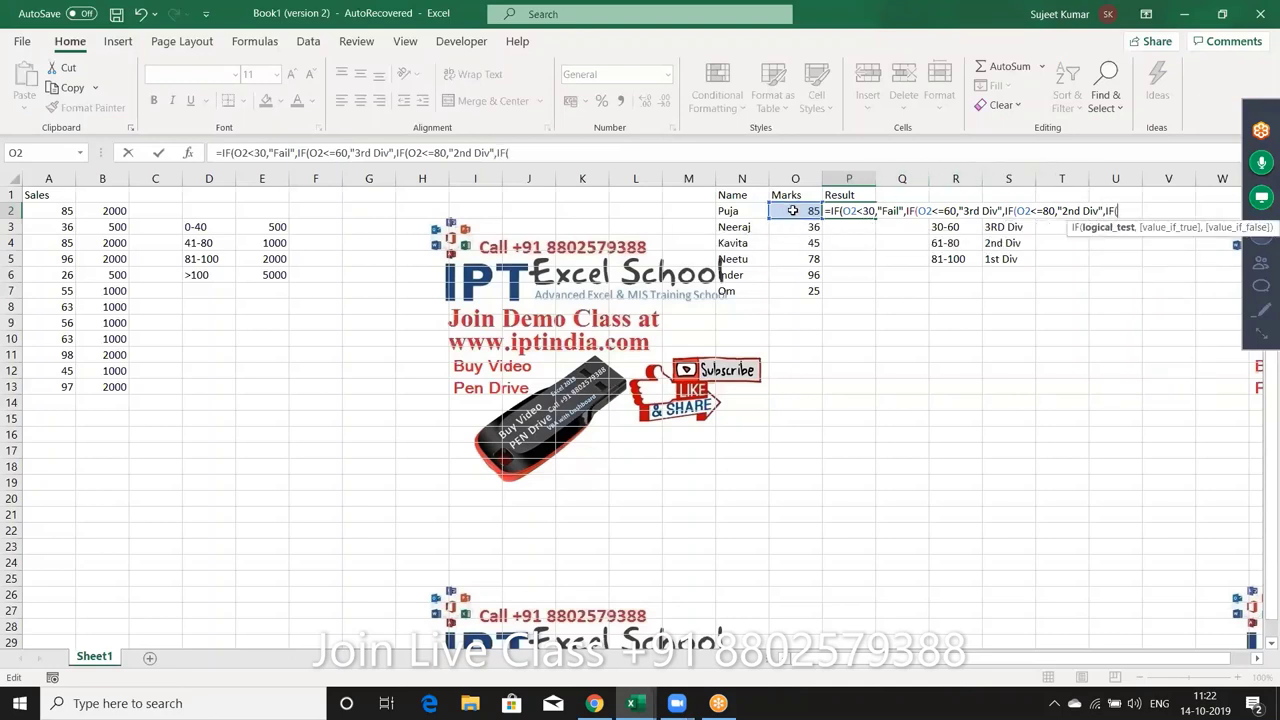
click(792, 208)
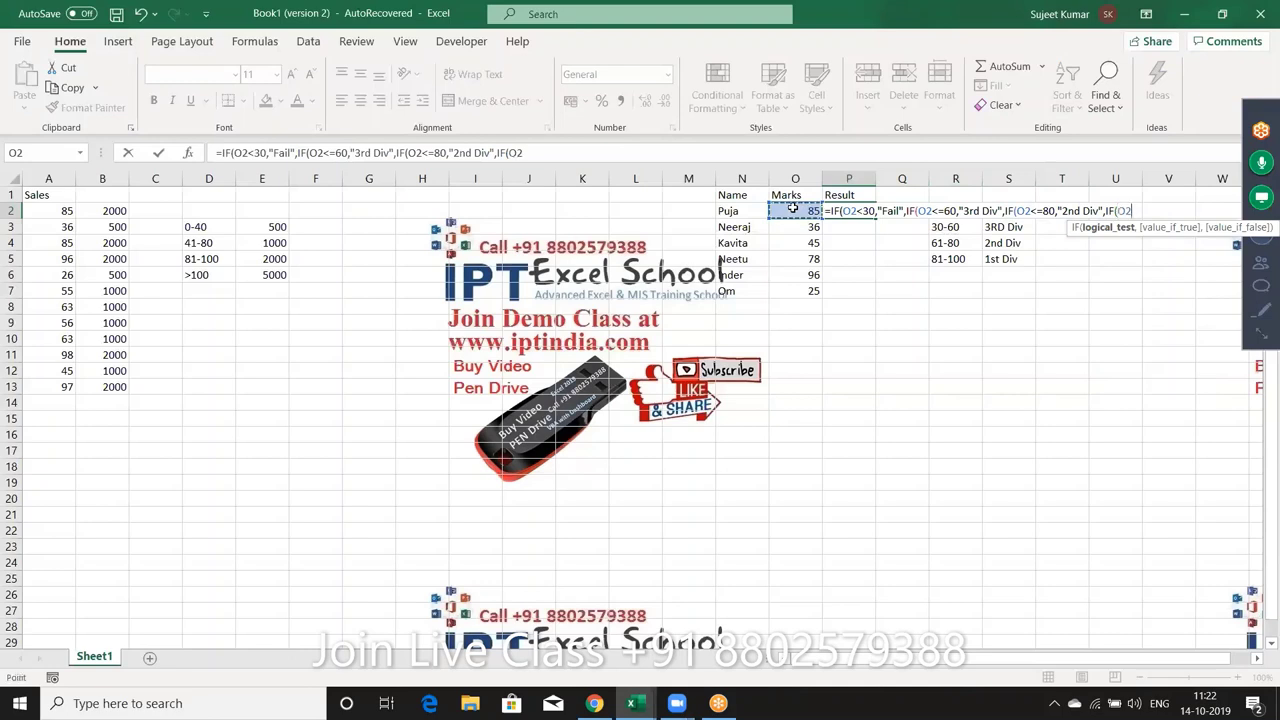
text(<=1)
text(00,)
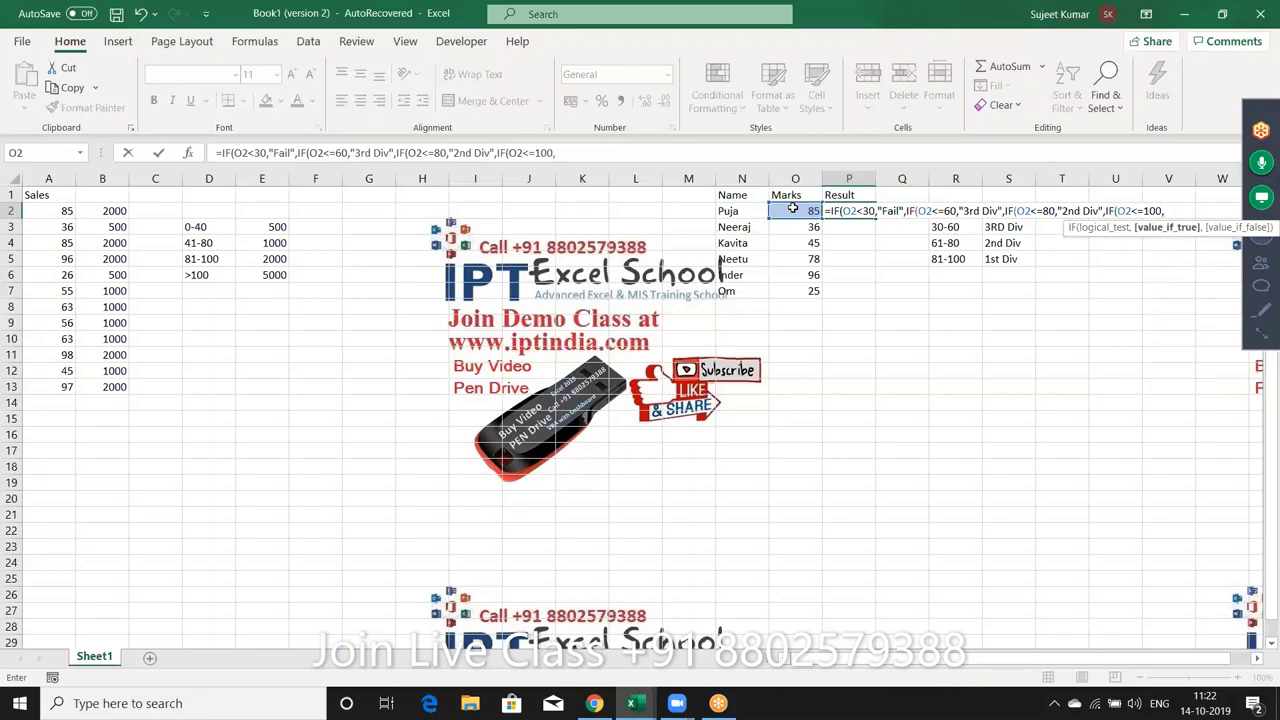
text(")
text(1st )
text(Div")
Step: Check each nested IF's condition and result in the P2 formula's argument tooltip
click(849, 212)
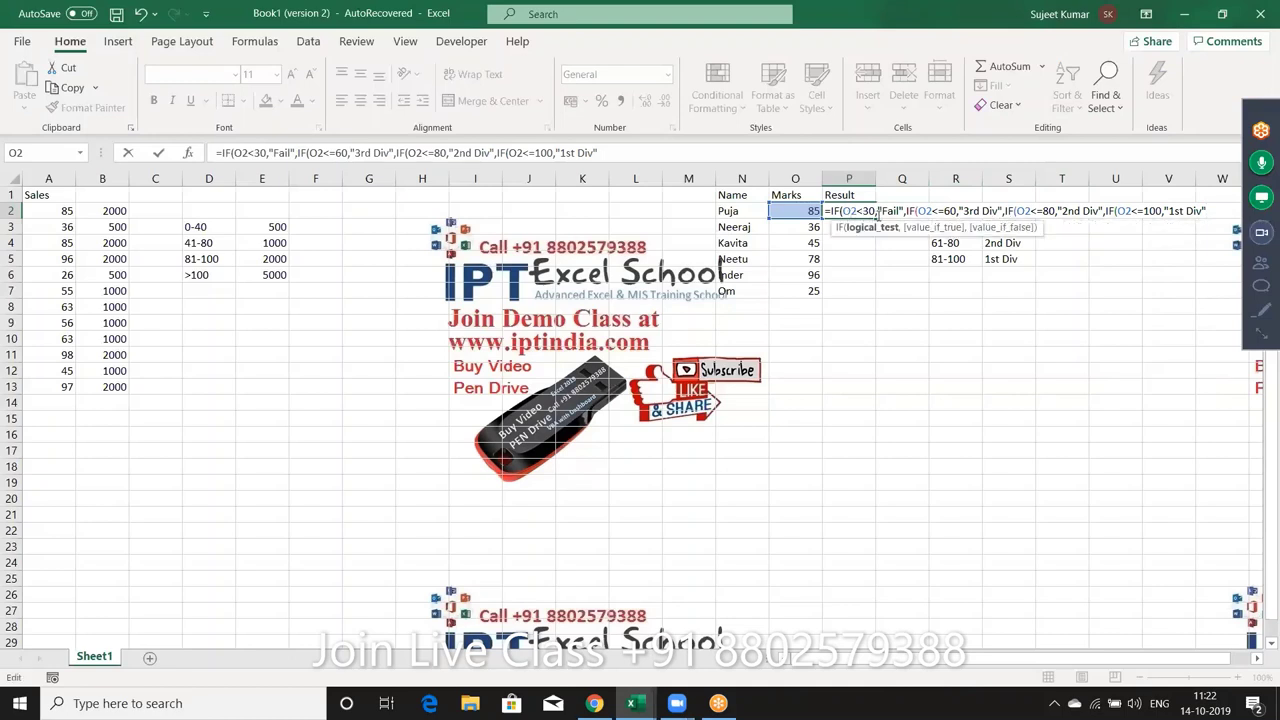
click(894, 211)
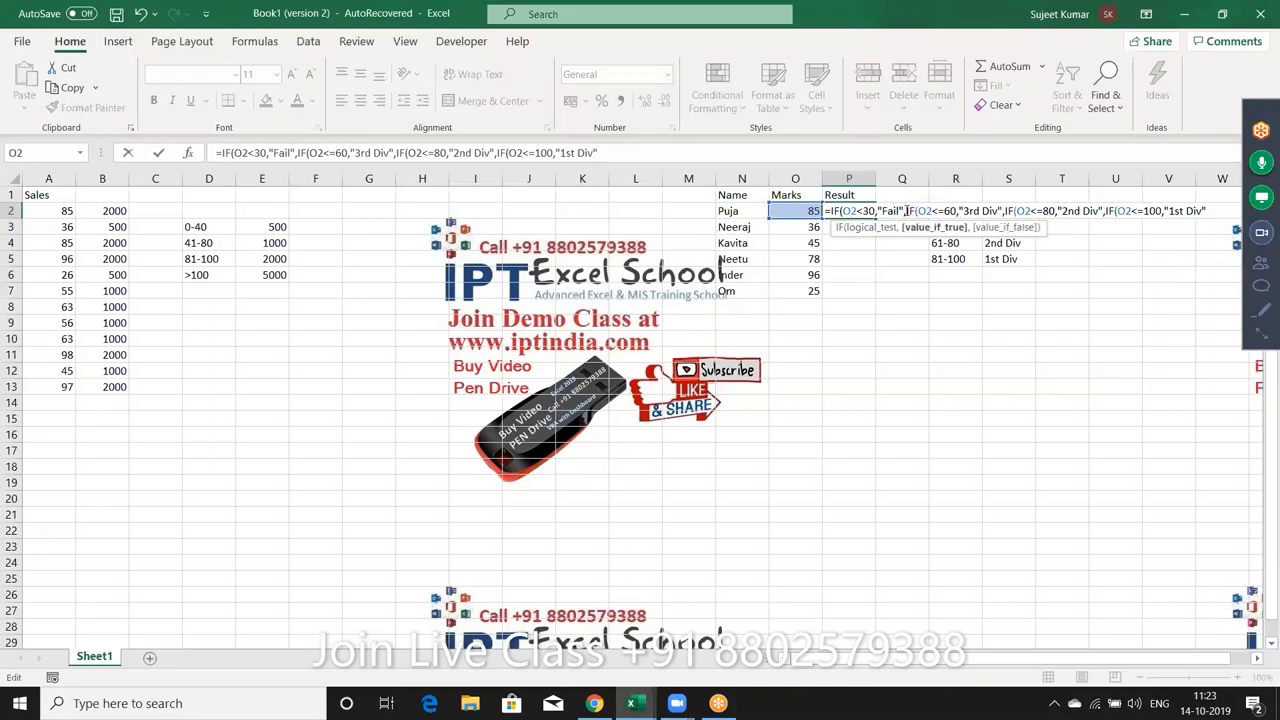
drag(906, 211, 1217, 224)
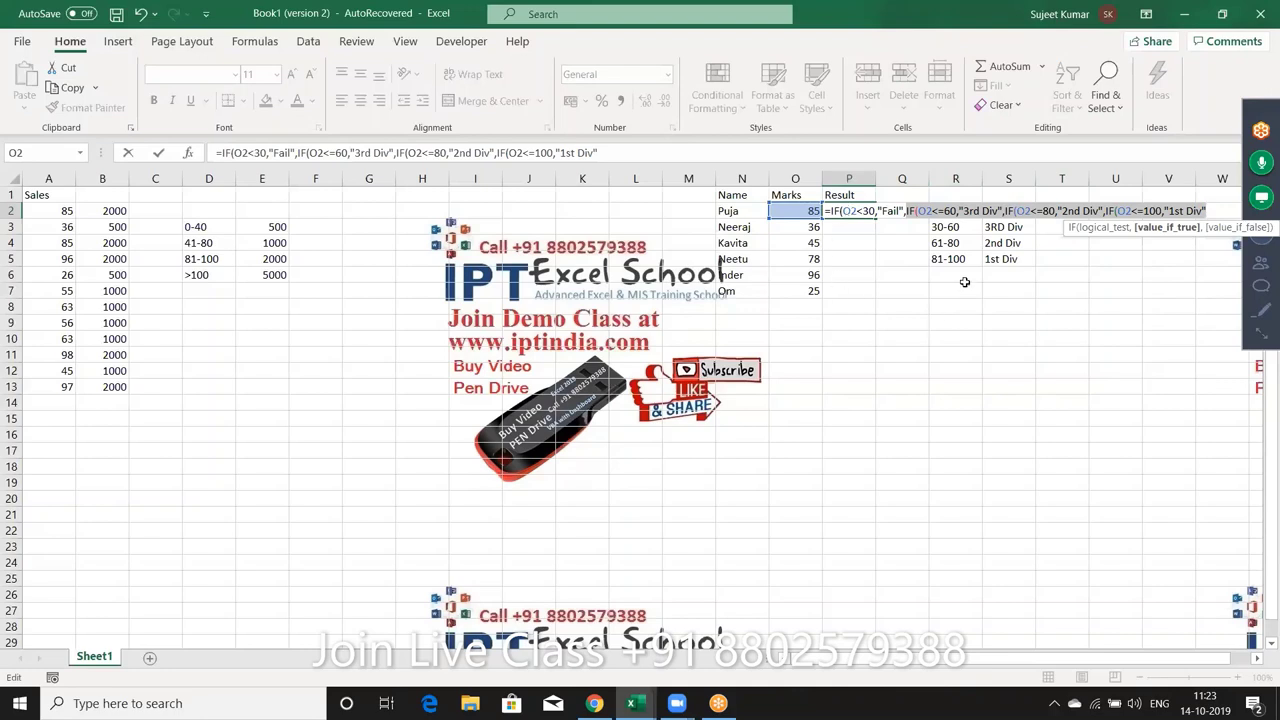
click(934, 210)
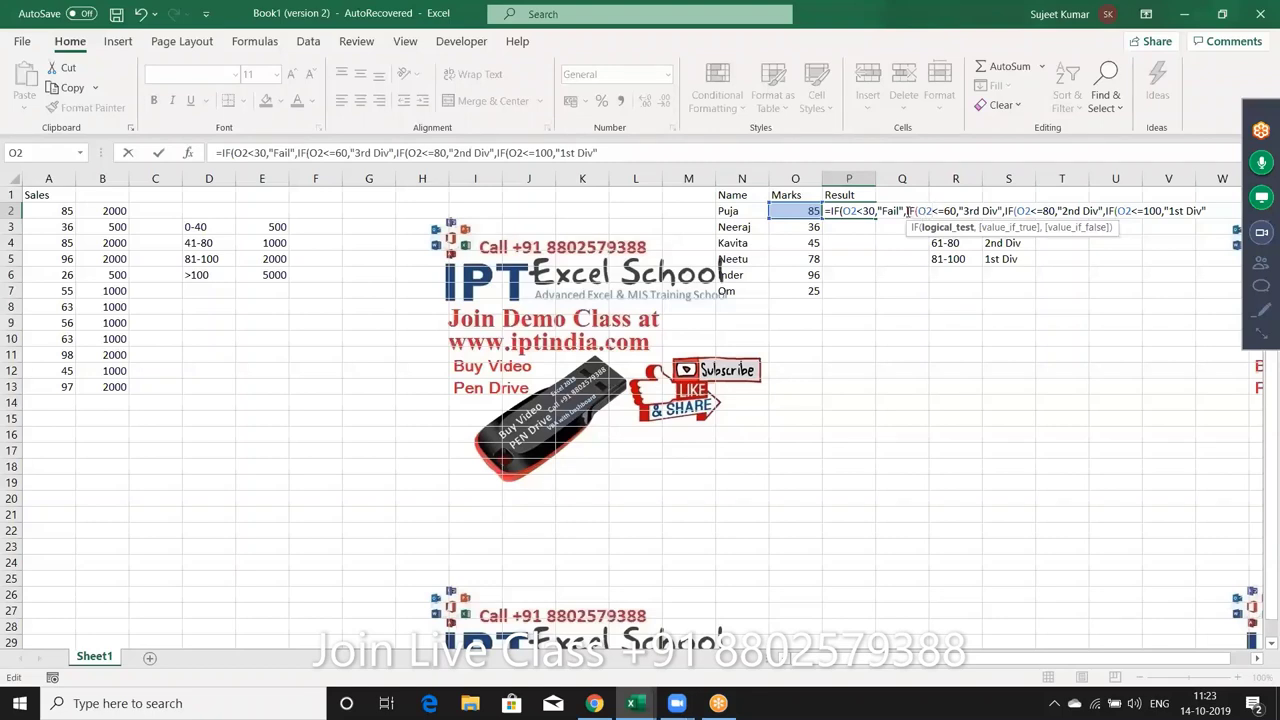
click(866, 212)
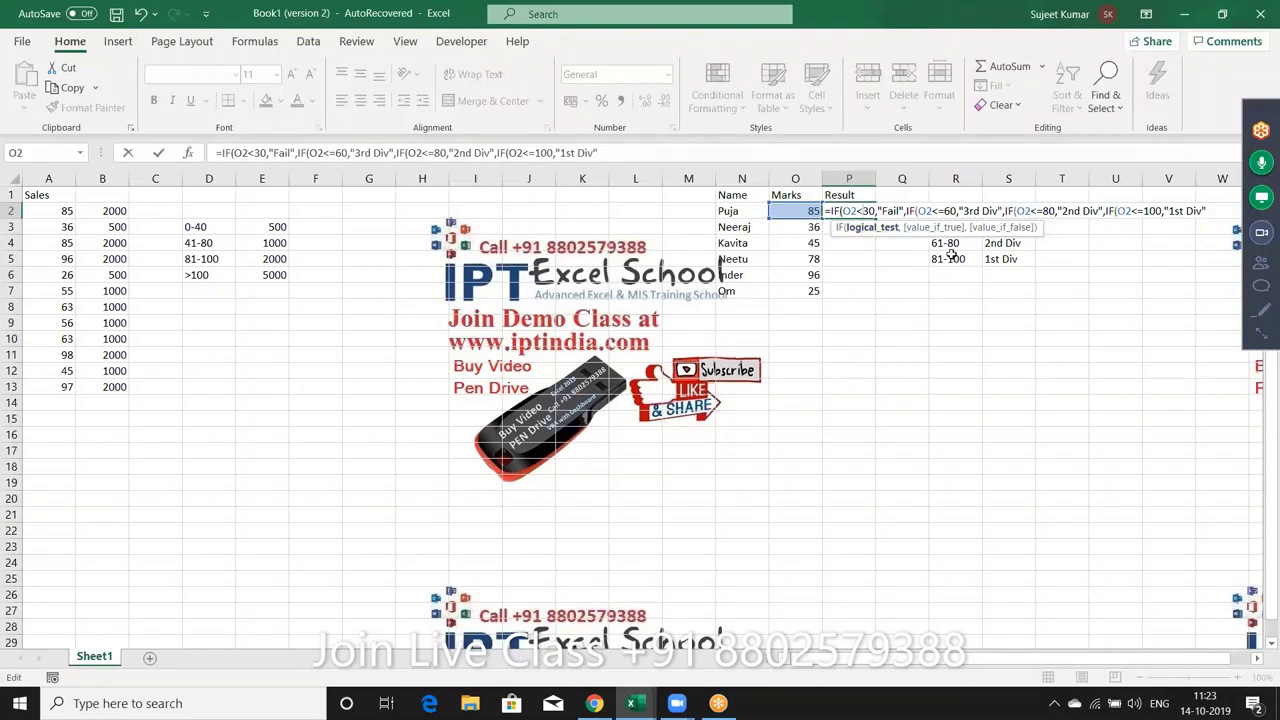
click(931, 210)
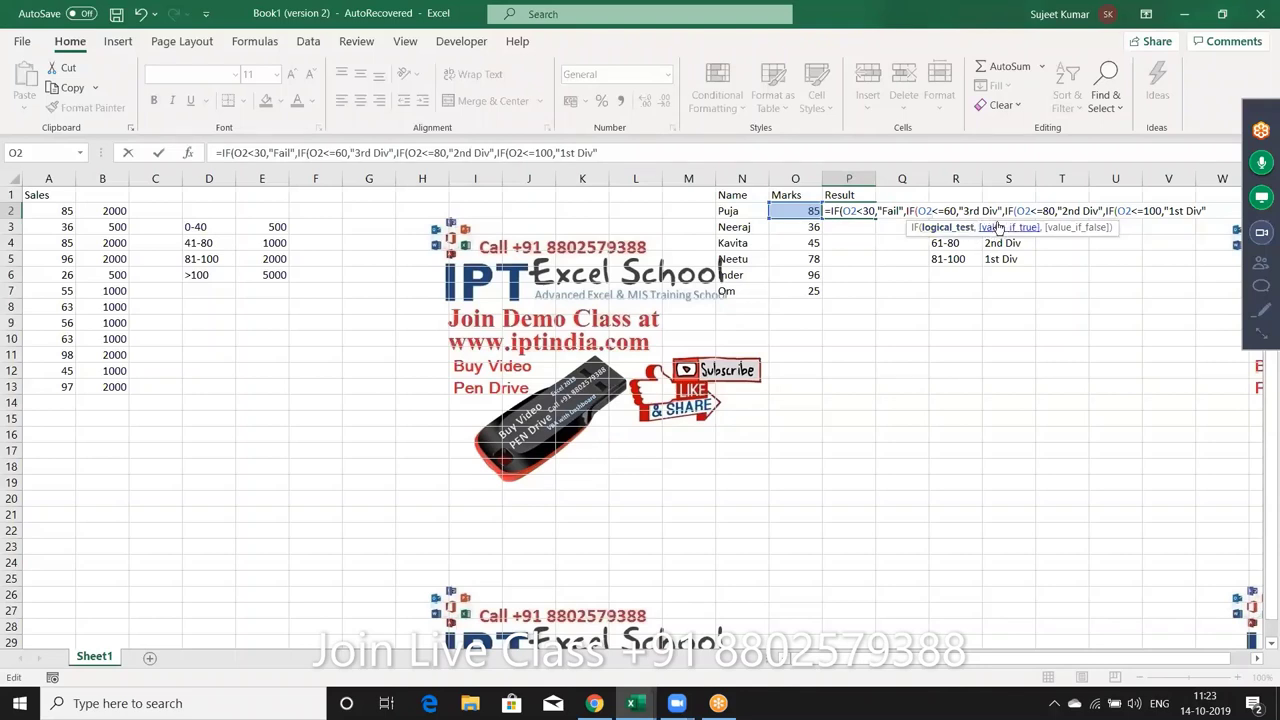
click(1013, 211)
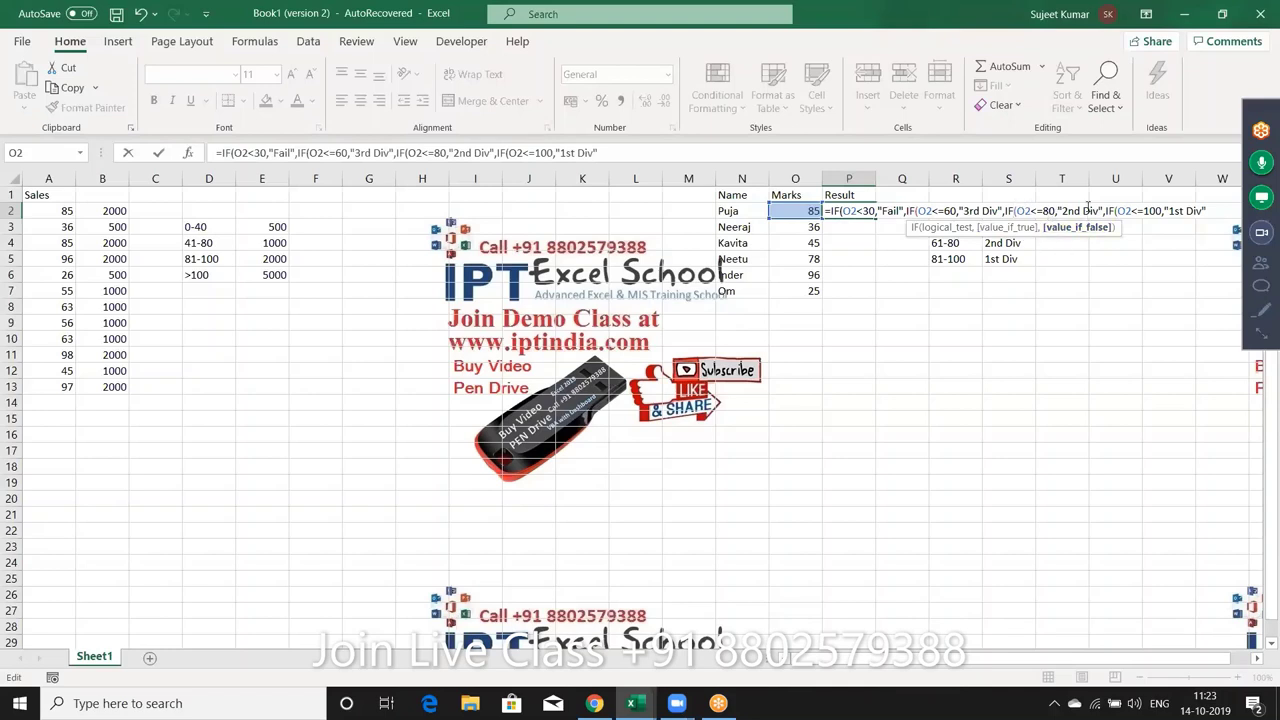
click(1088, 211)
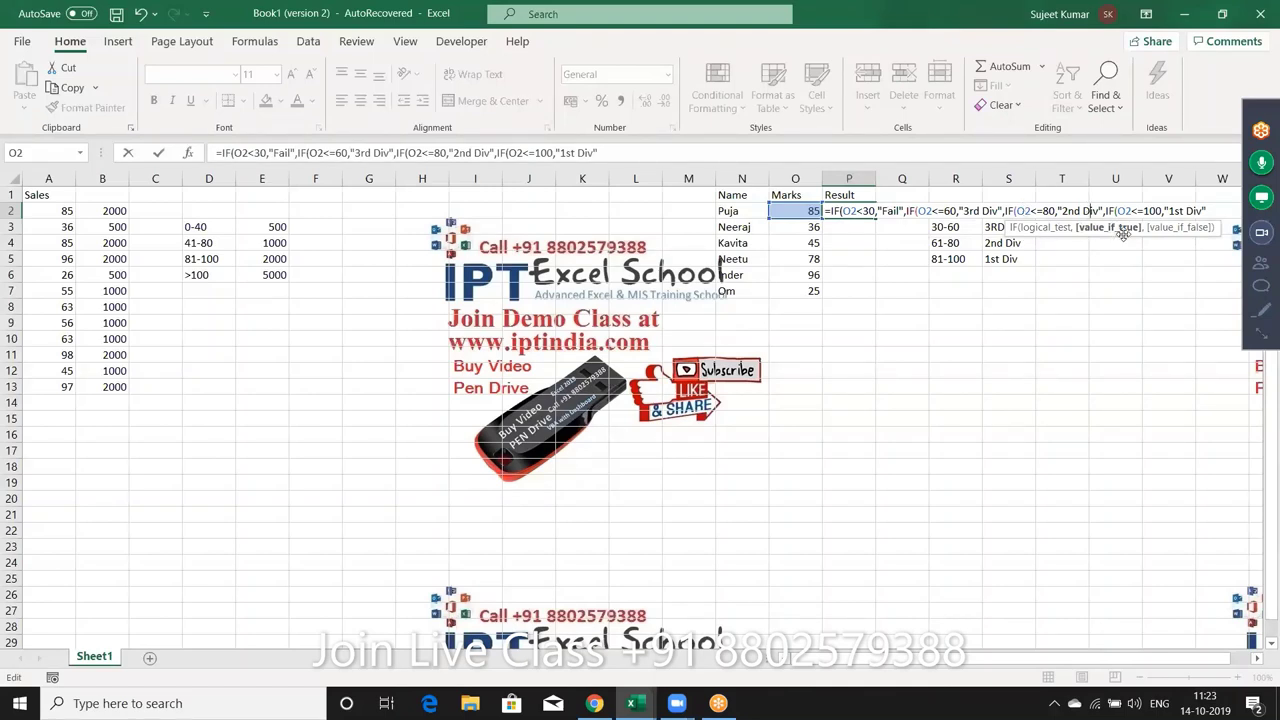
Step: Commit the P2 grading formula, accept Excel's correction, and fill it down to P7
key(Return)
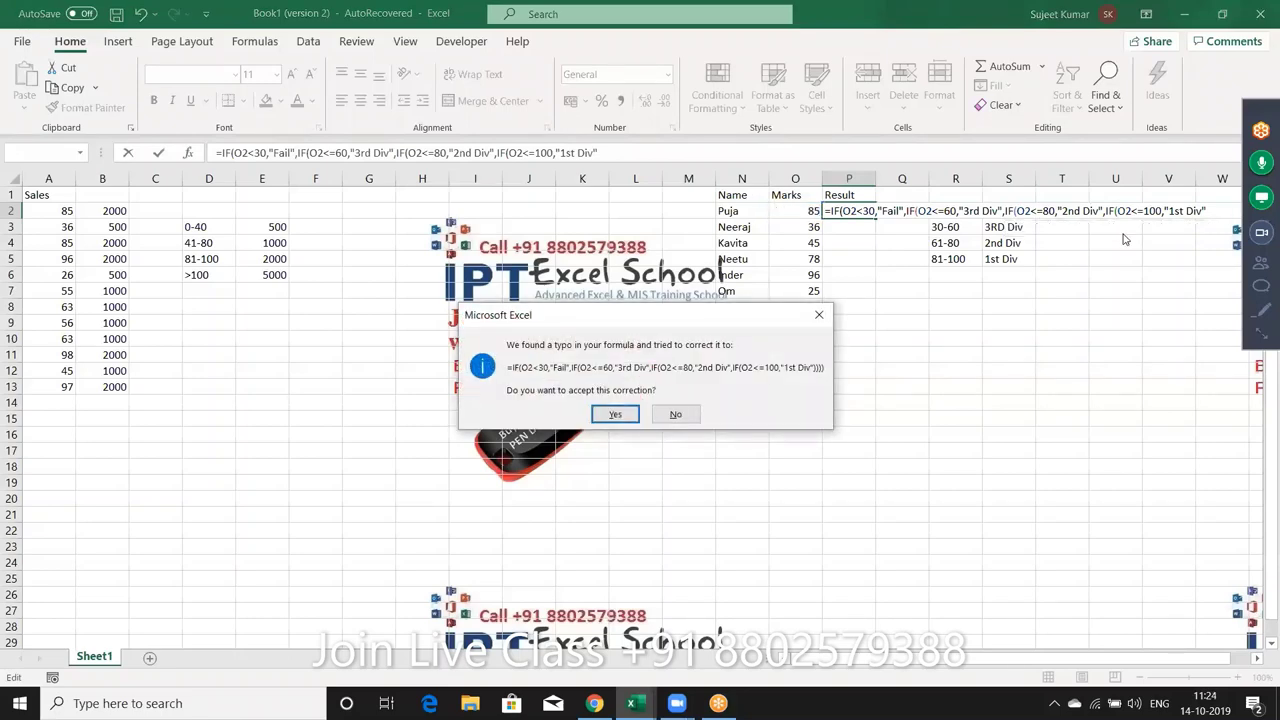
key(Return)
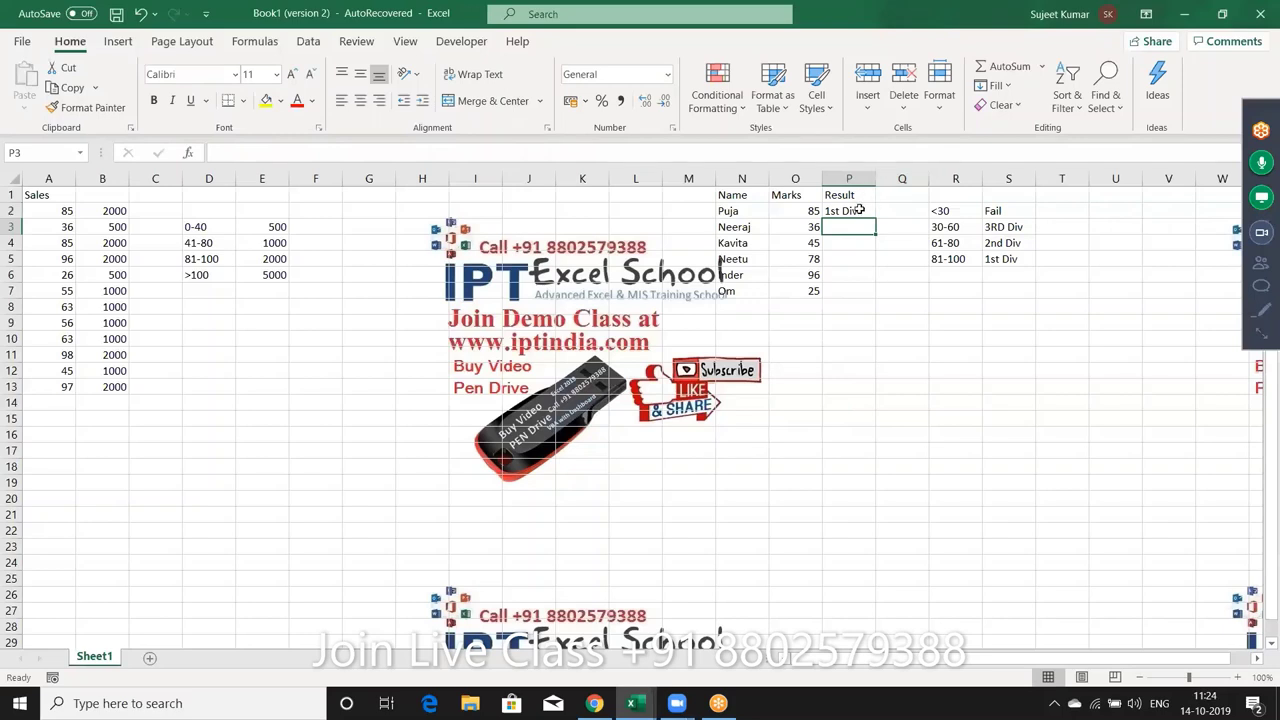
double_click(852, 211)
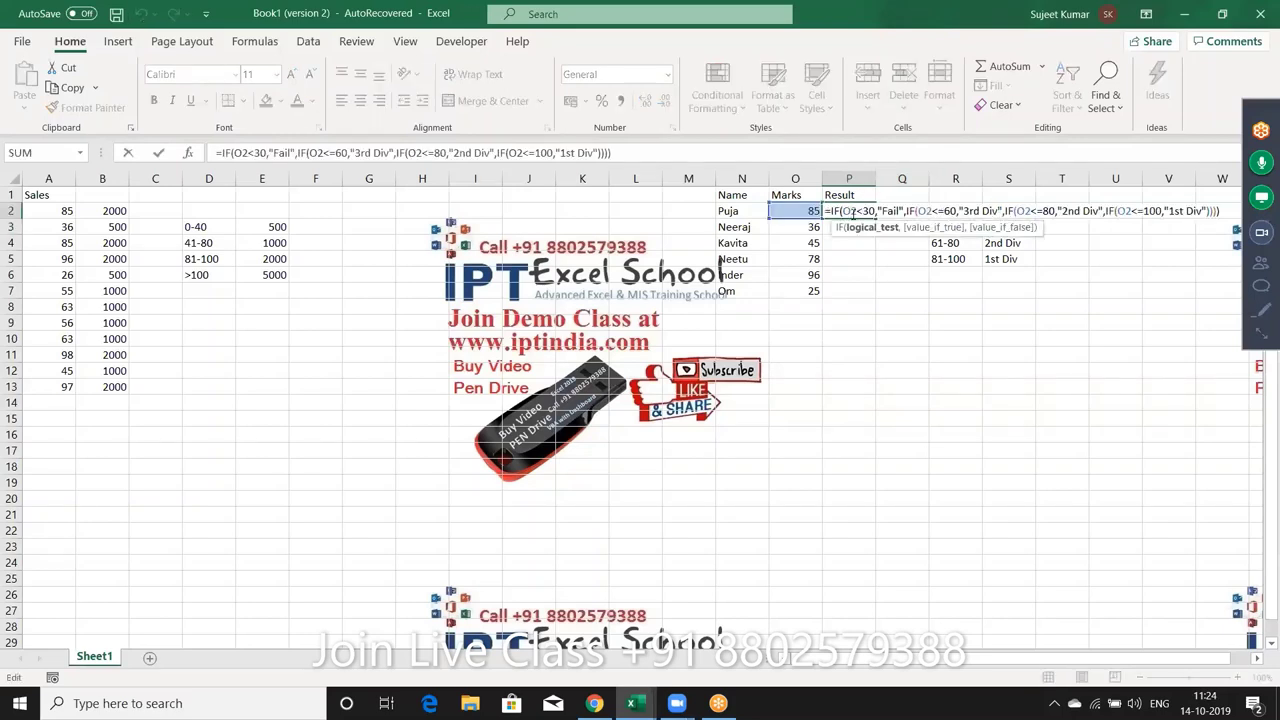
key(Escape)
double_click(874, 220)
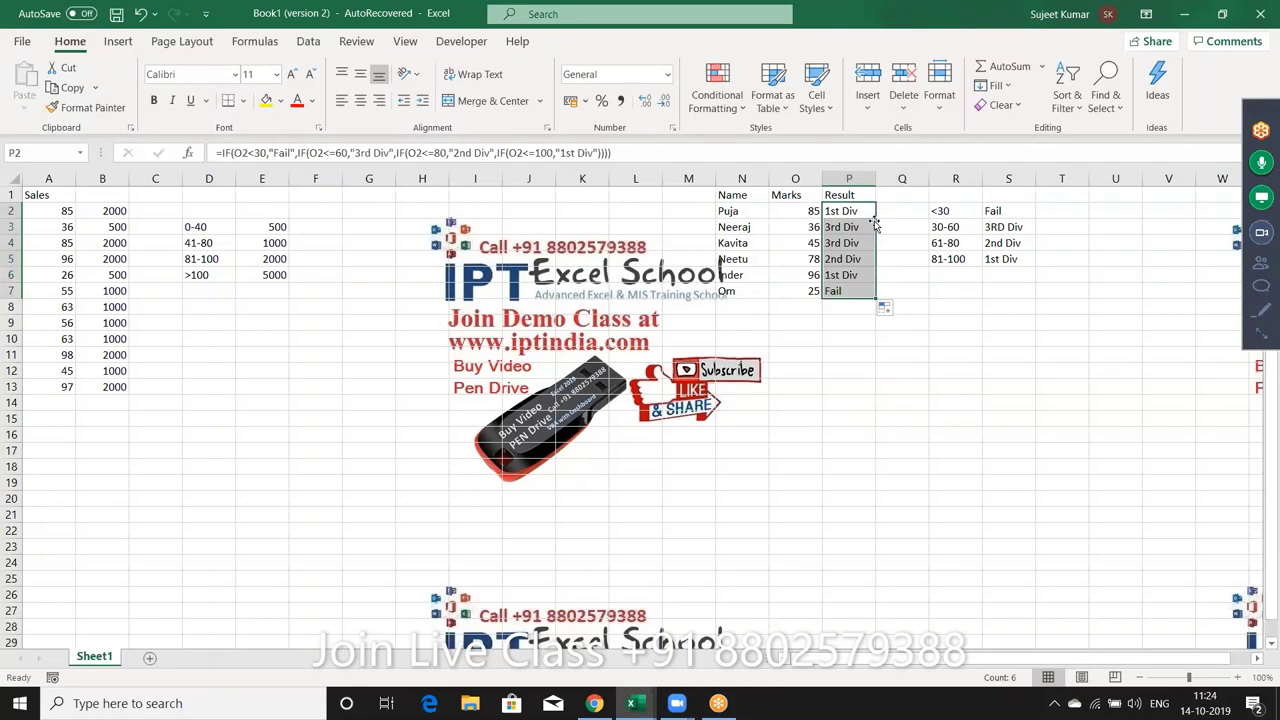
drag(940, 211, 943, 272)
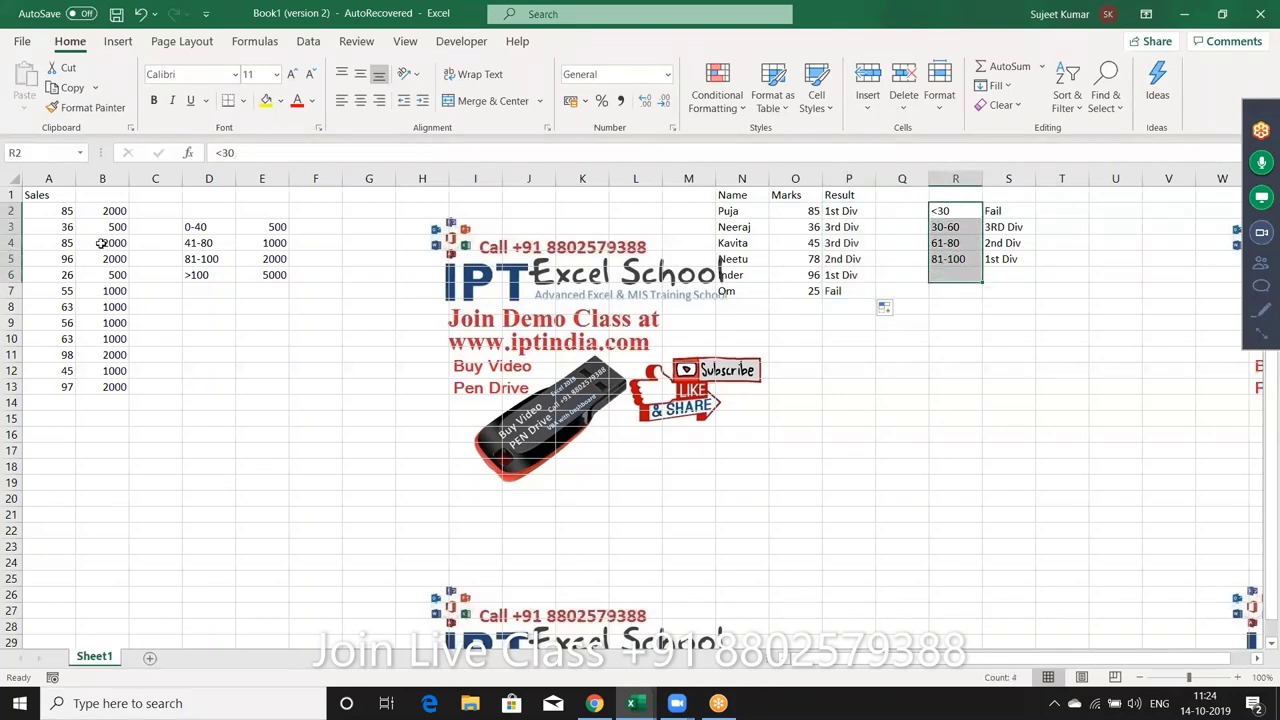
Step: Enter 25-60 in E11 and 20U in F11
click(232, 356)
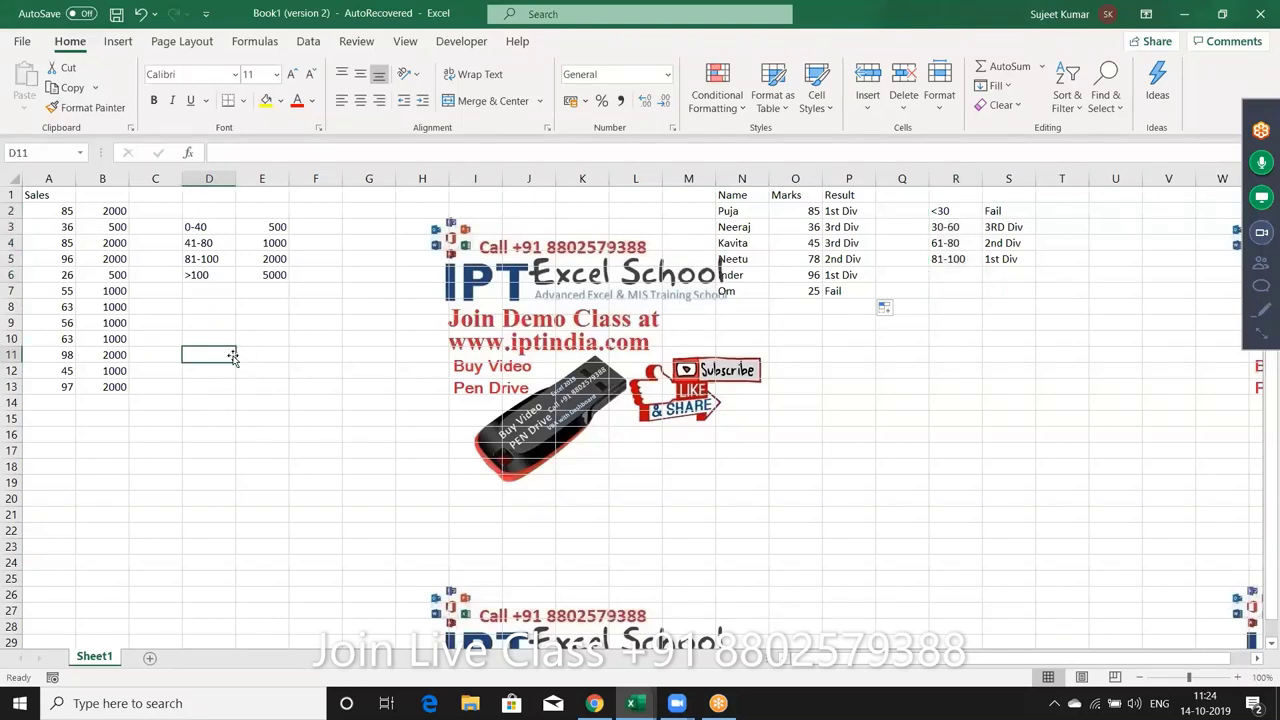
key(Right)
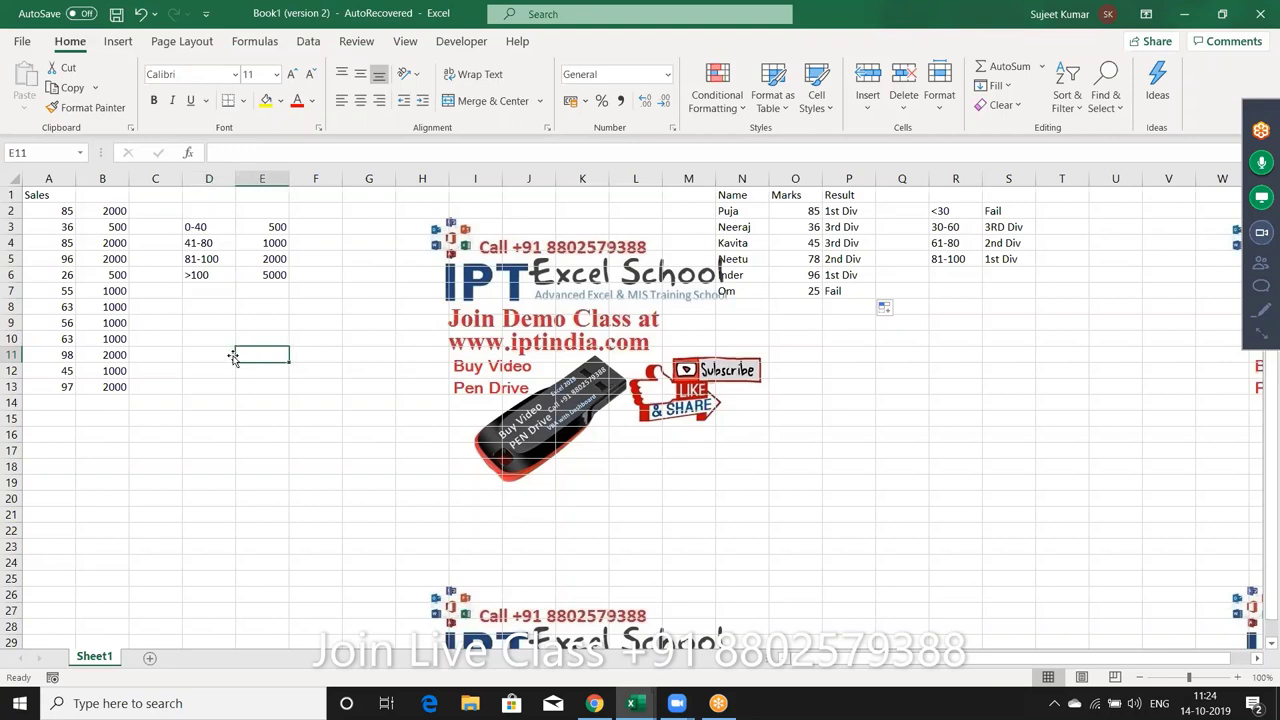
text(25-)
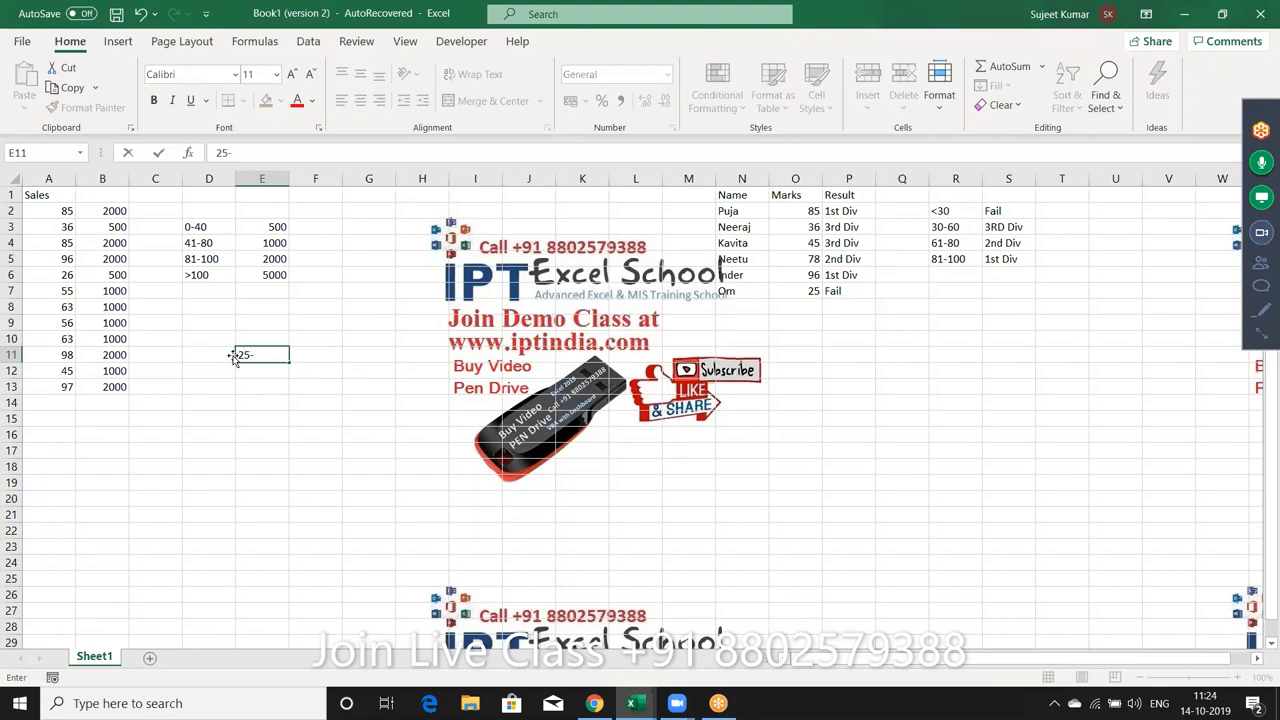
text(60)
key(Right)
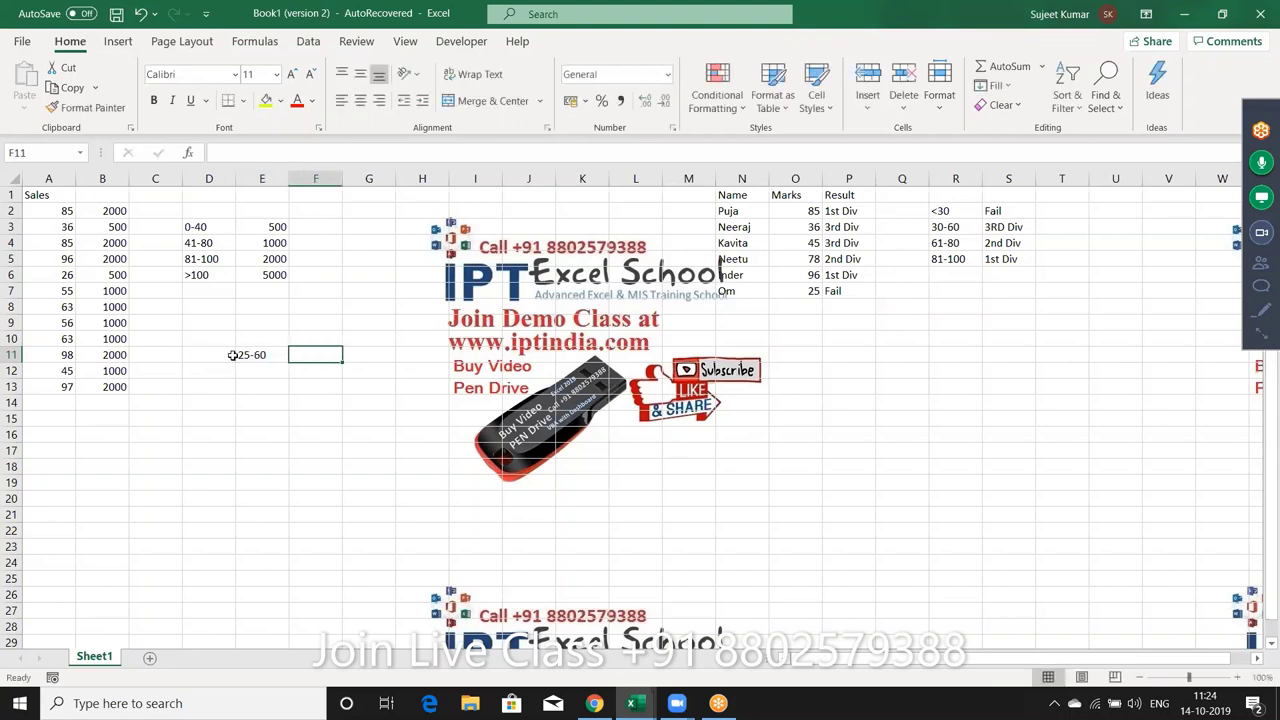
text(20)
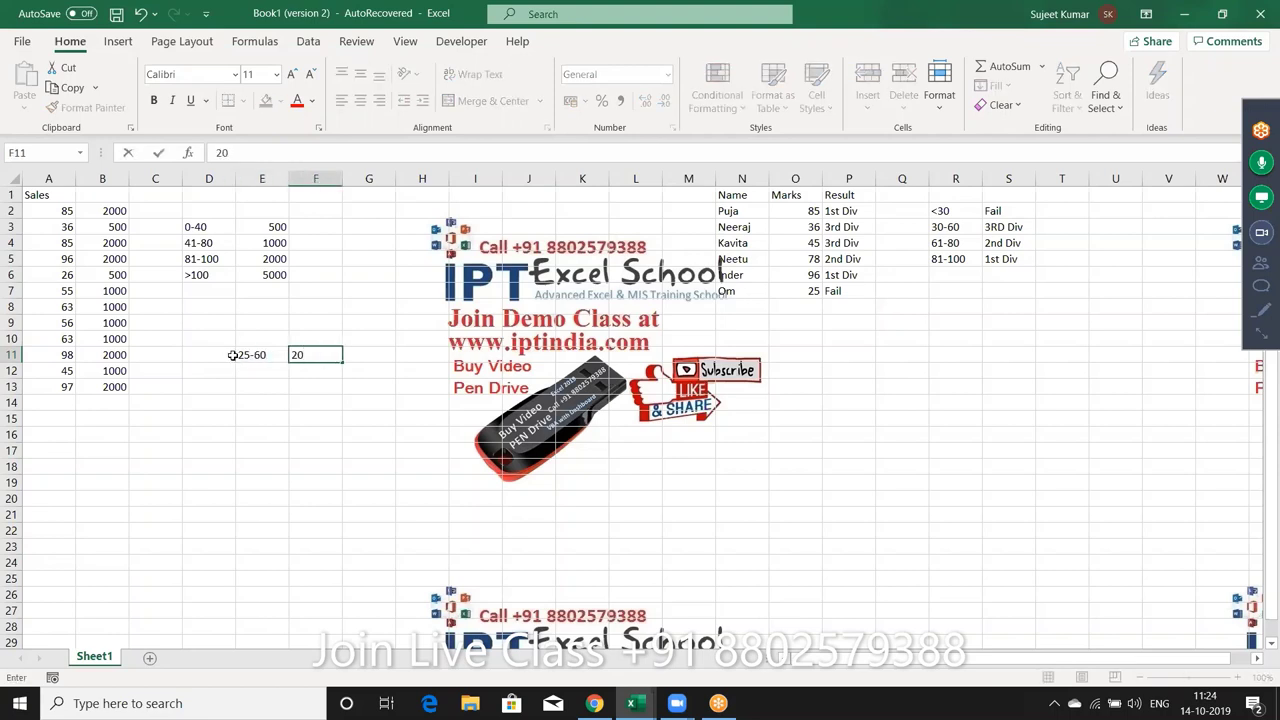
key(Return)
key(Up)
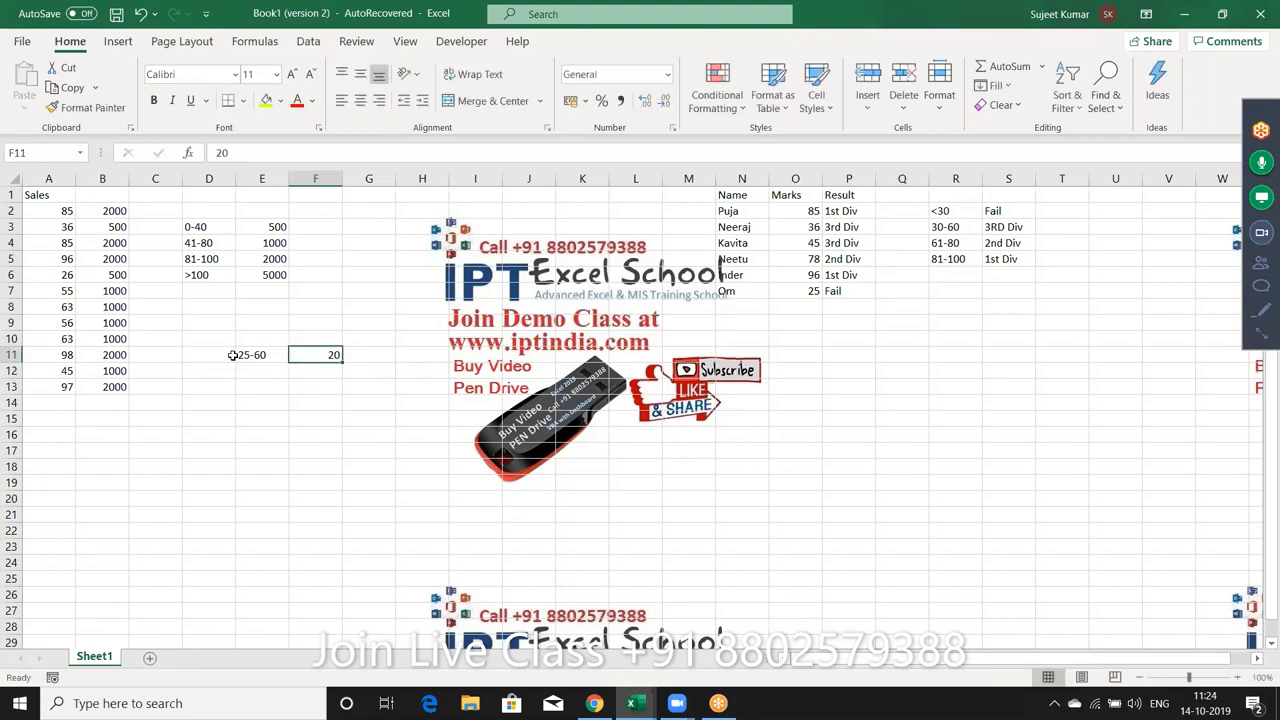
text(20)
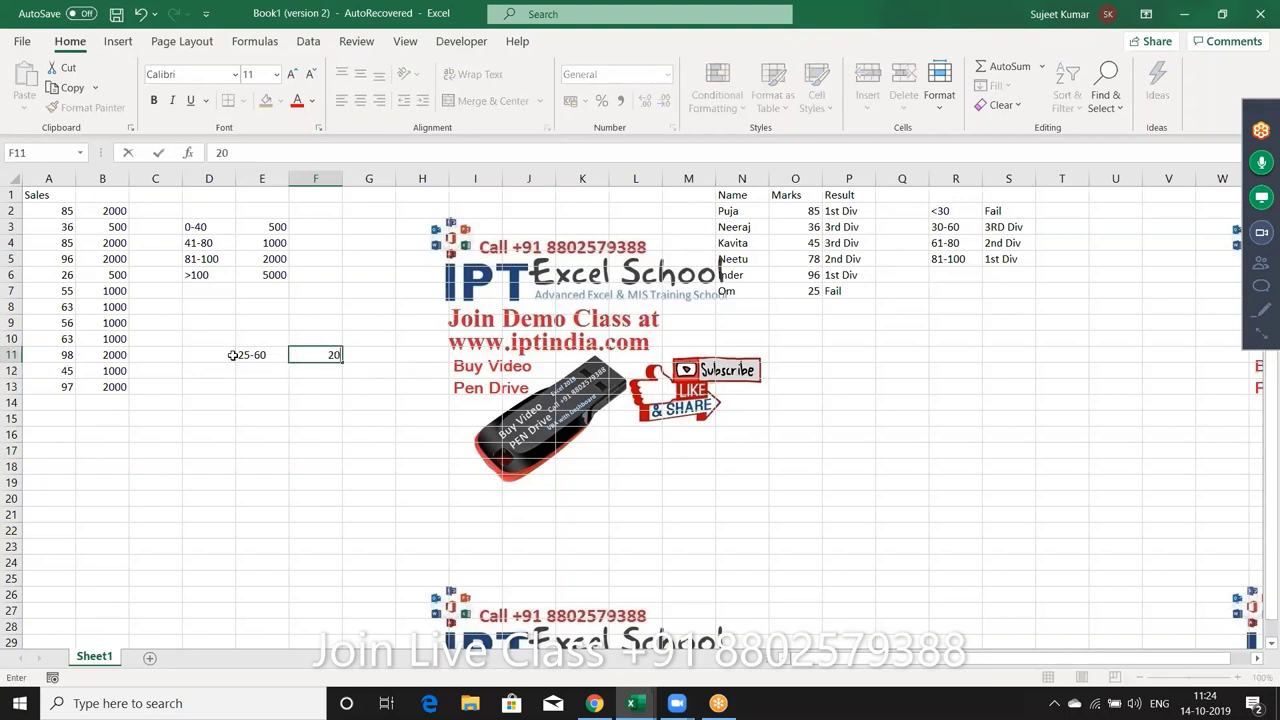
text(U)
key(Return)
Step: Enter 85-95 in E12
key(Down)
key(Left)
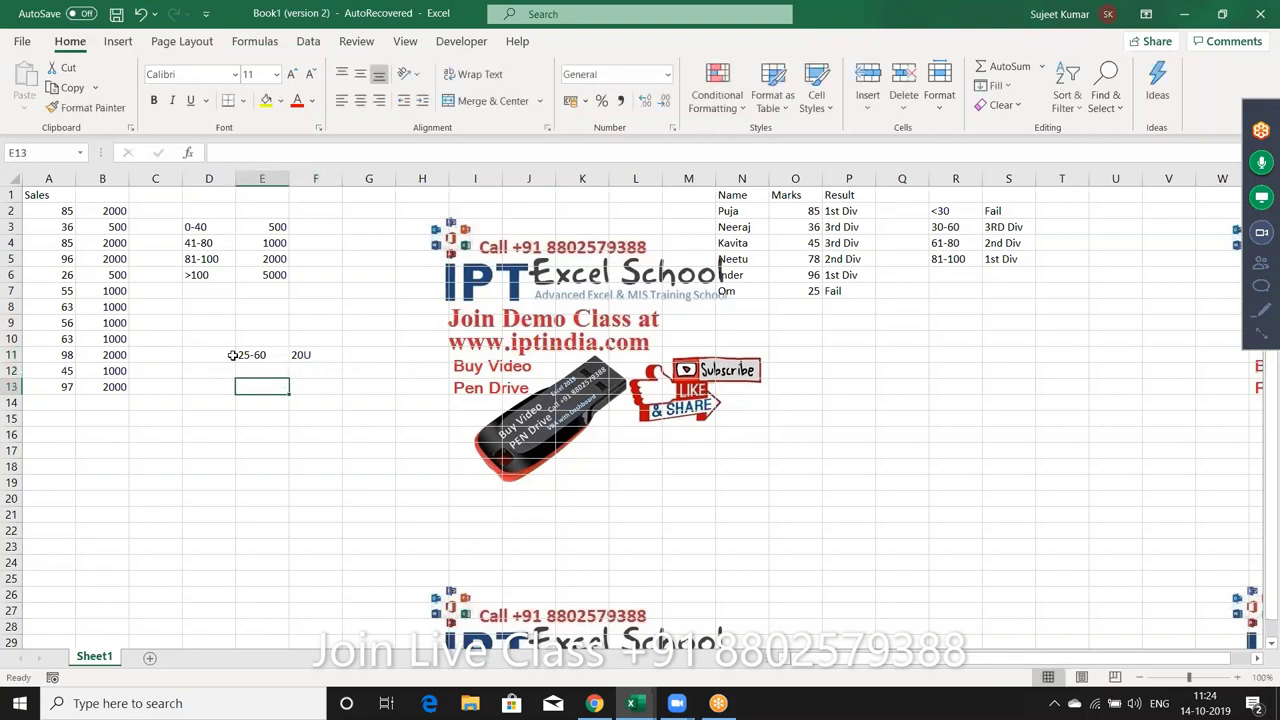
key(Up)
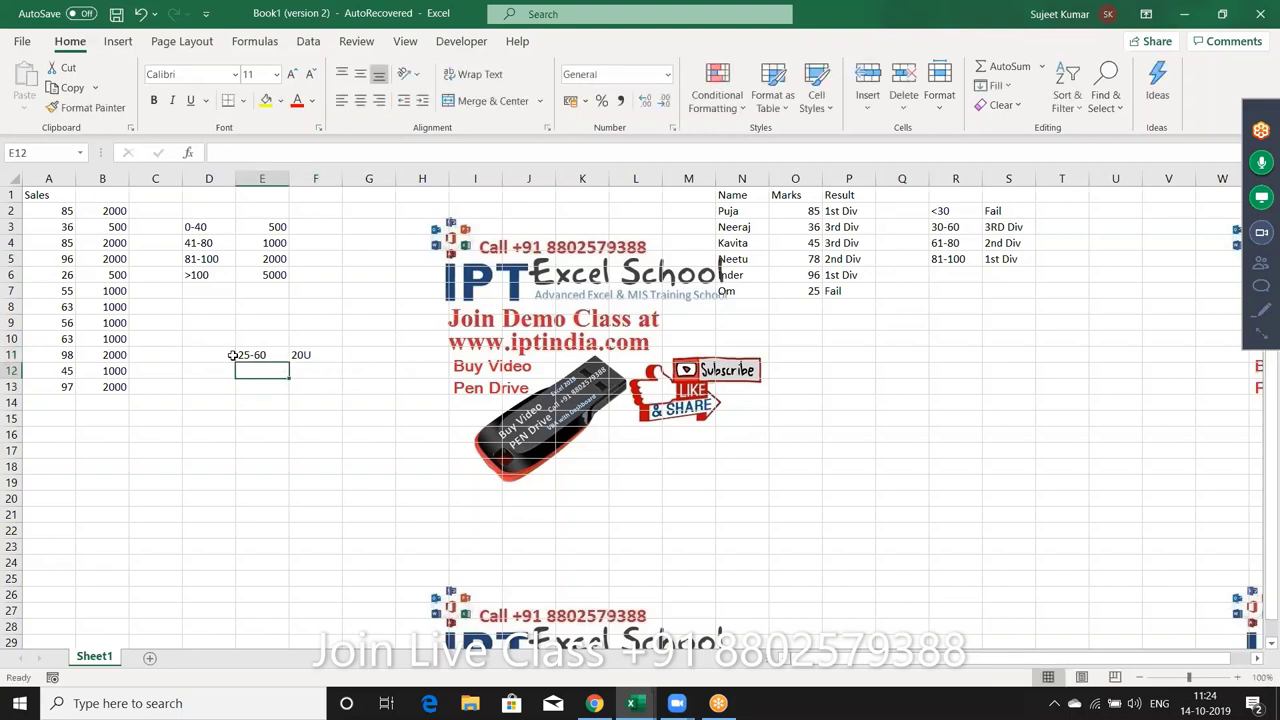
text(85-95)
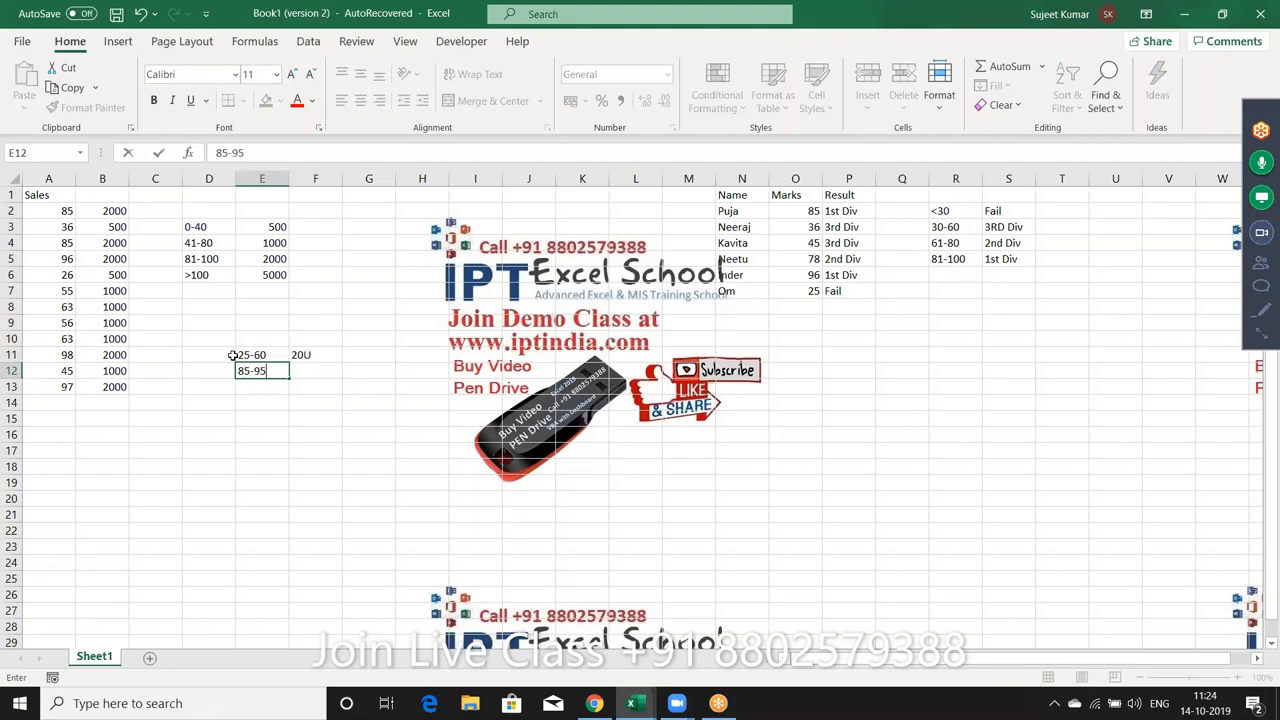
key(Return)
text(0)
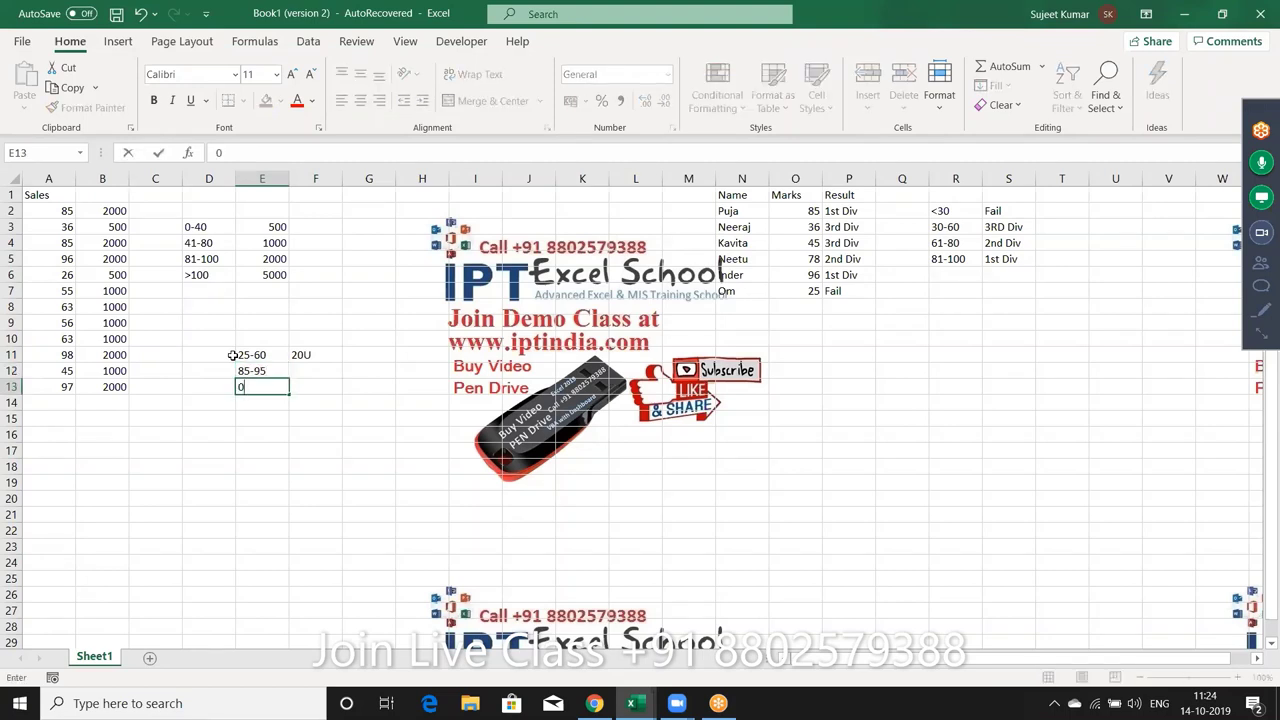
key(Escape)
Step: Enter 40 in F12 and 15 in F13
key(Up)
key(Right)
text(40)
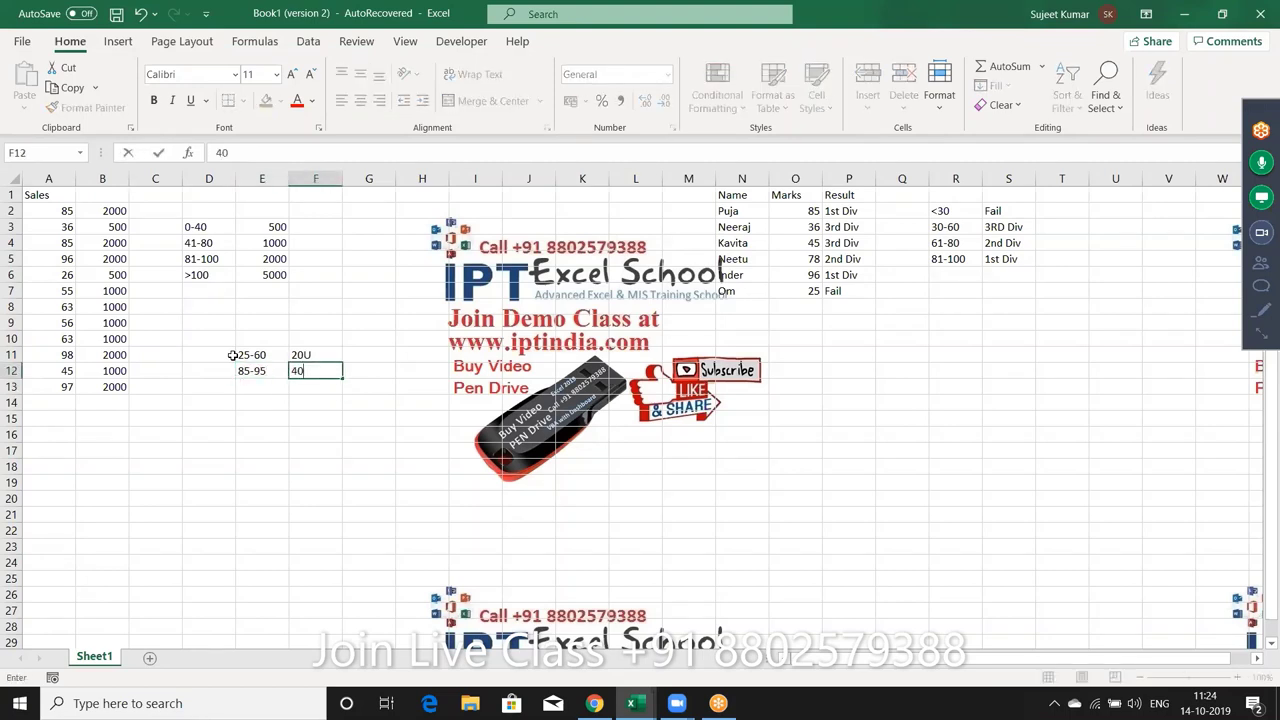
key(Tab)
key(Down)
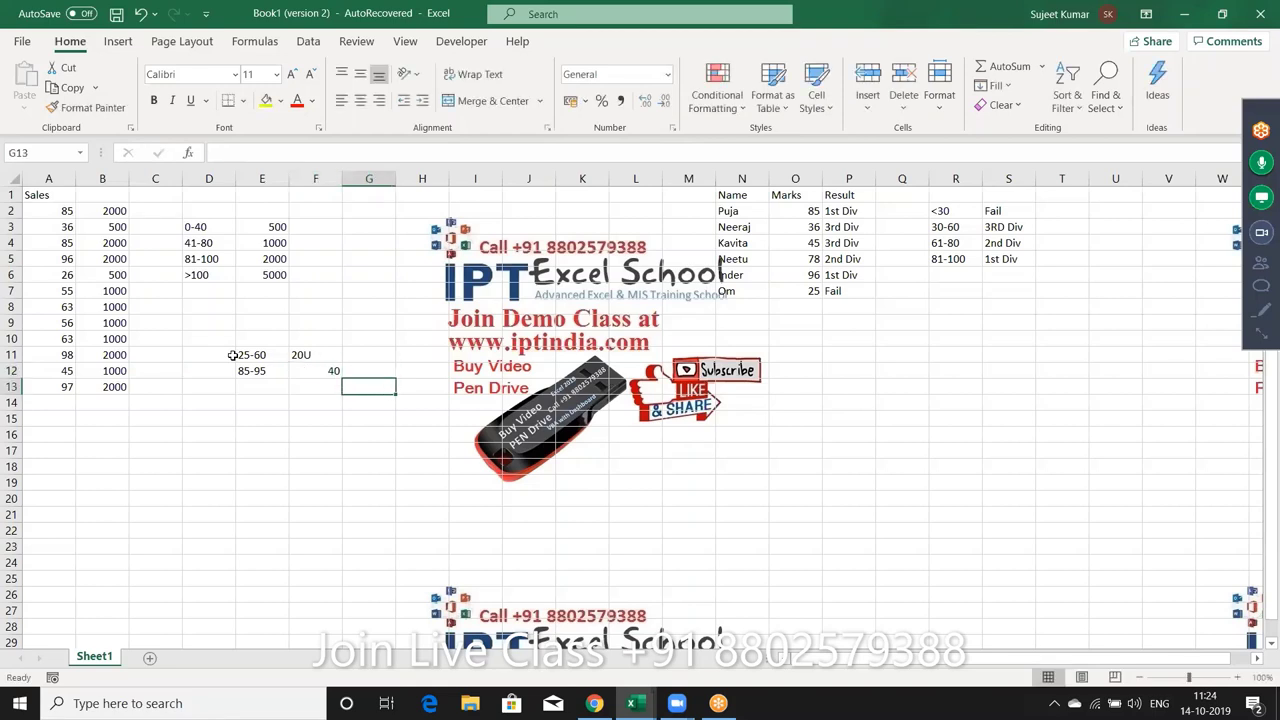
key(Left)
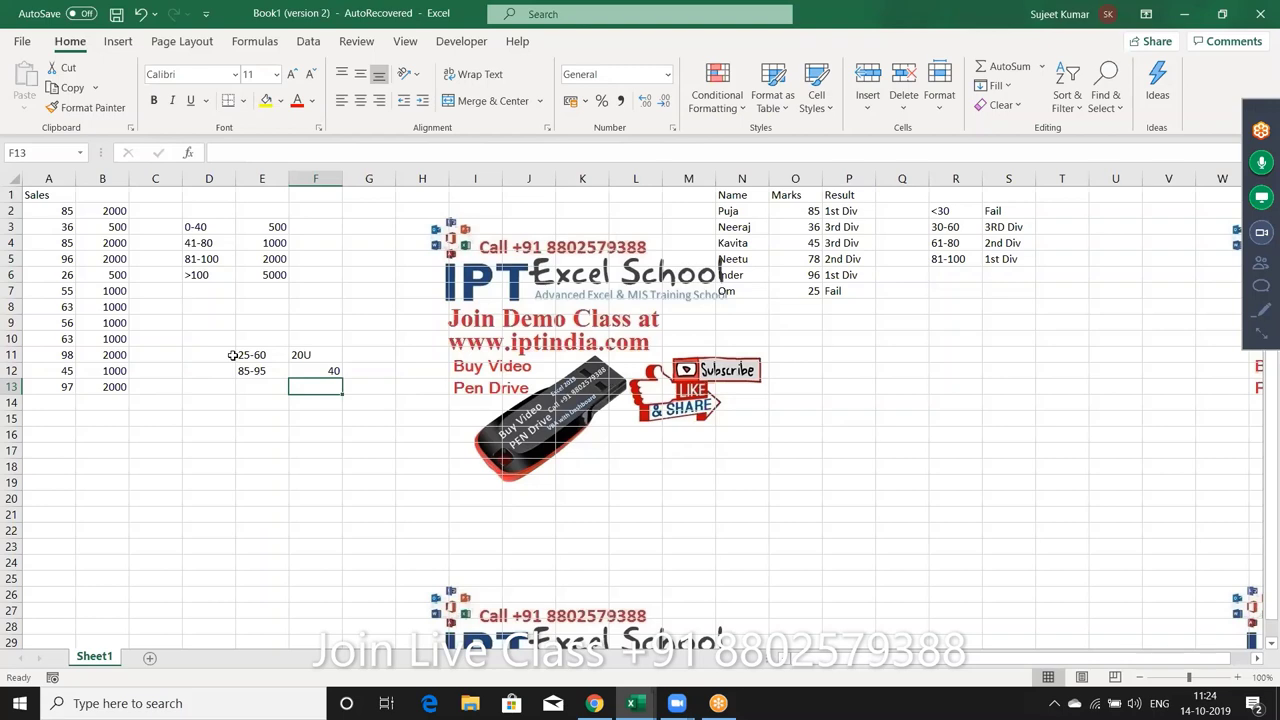
text(15)
key(Return)
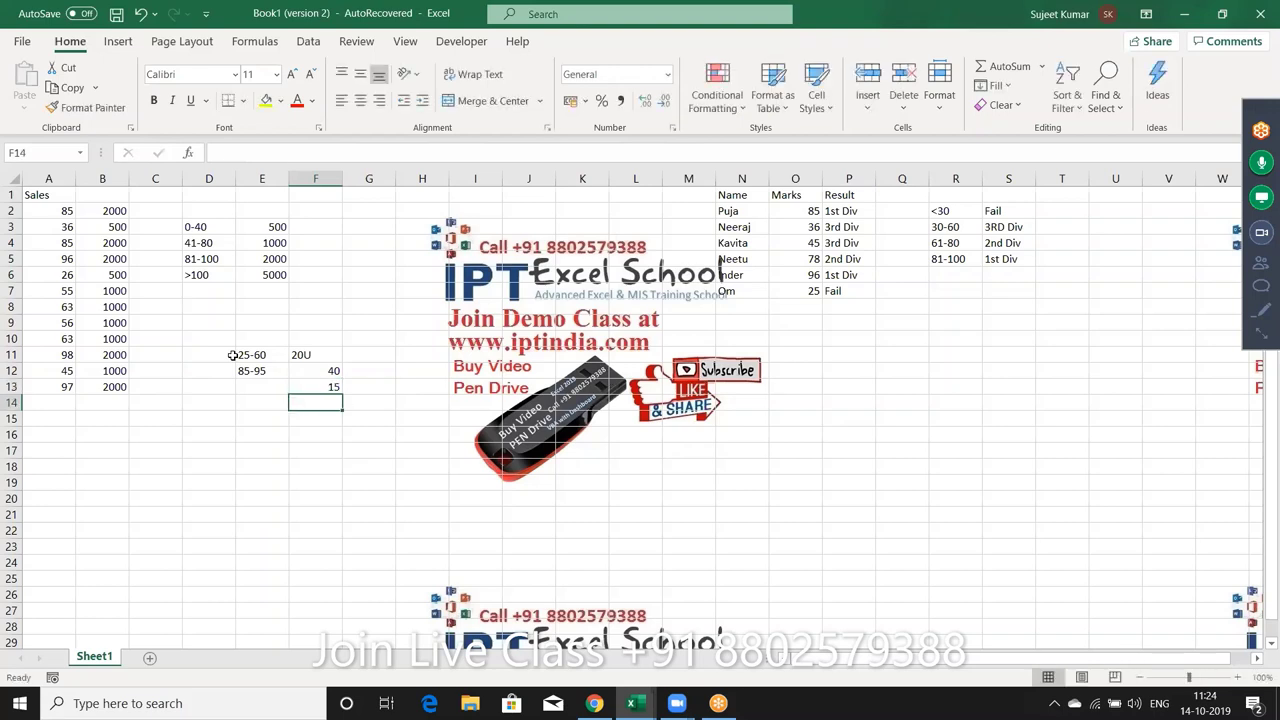
click(102, 178)
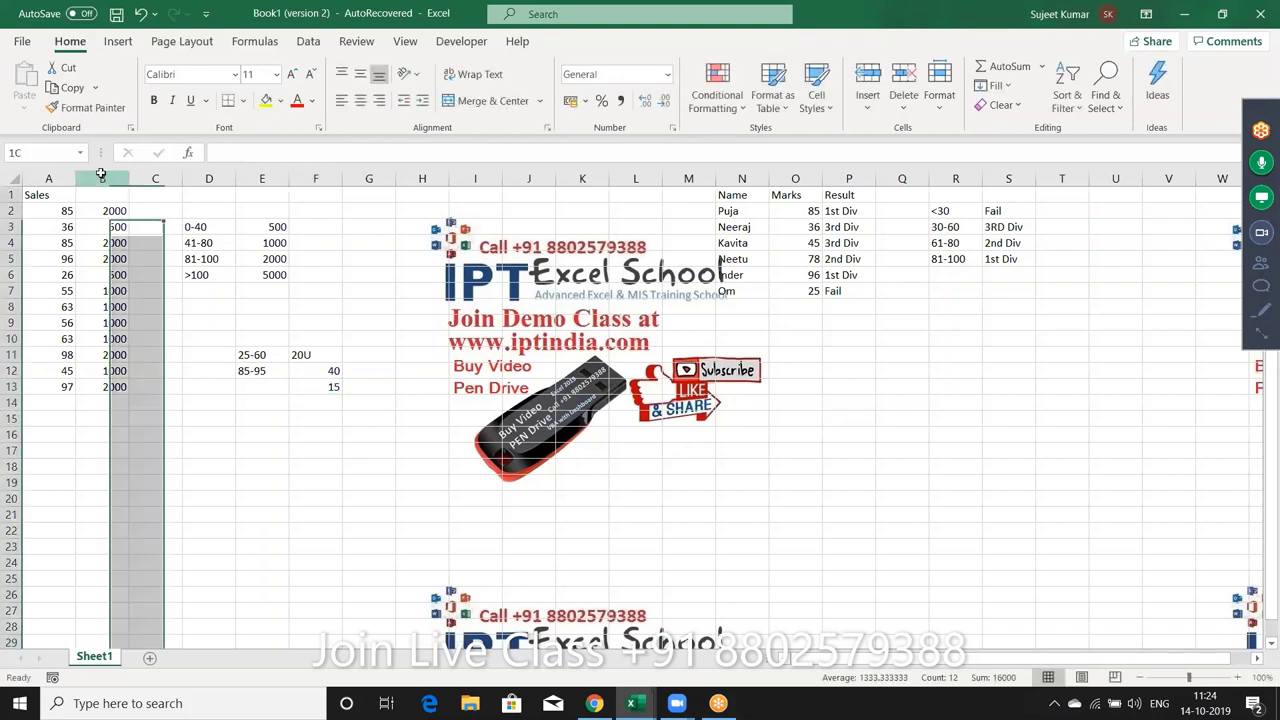
double_click(28, 195)
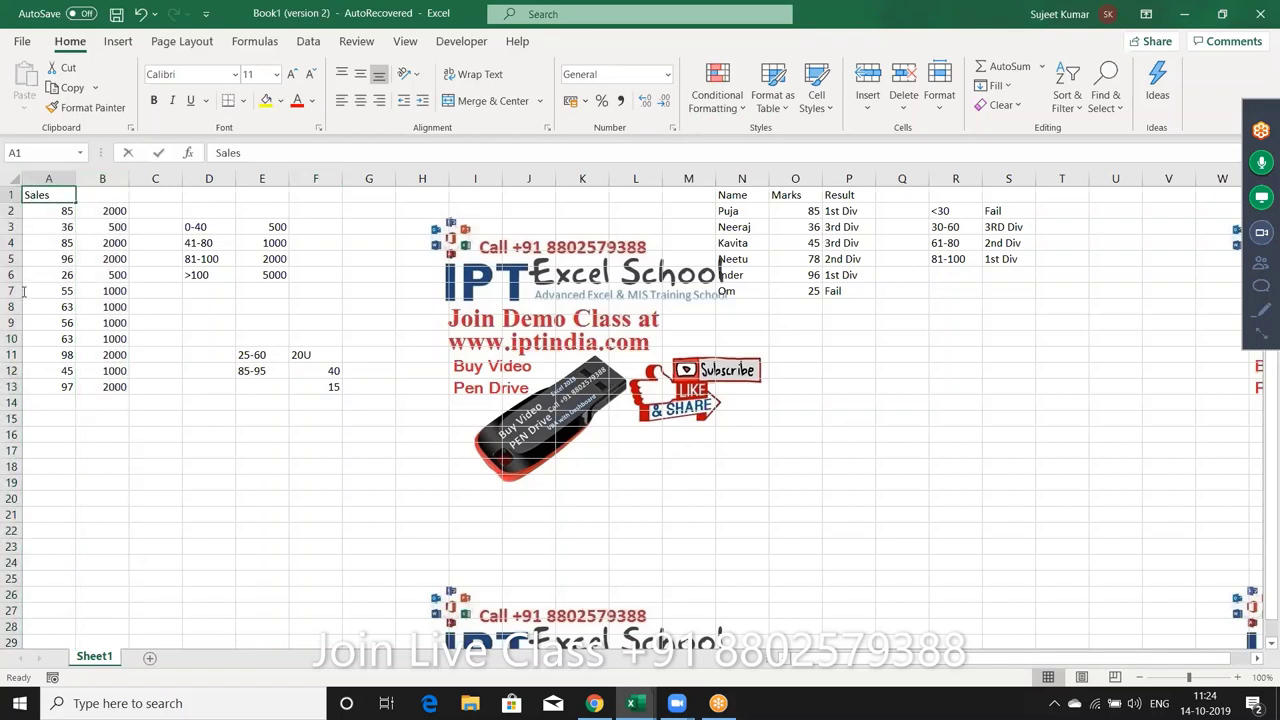
Step: Copy the Sales values in A1:A13, then mute an attendee in the meeting window
shift+click(59, 387)
key(ctrl+c)
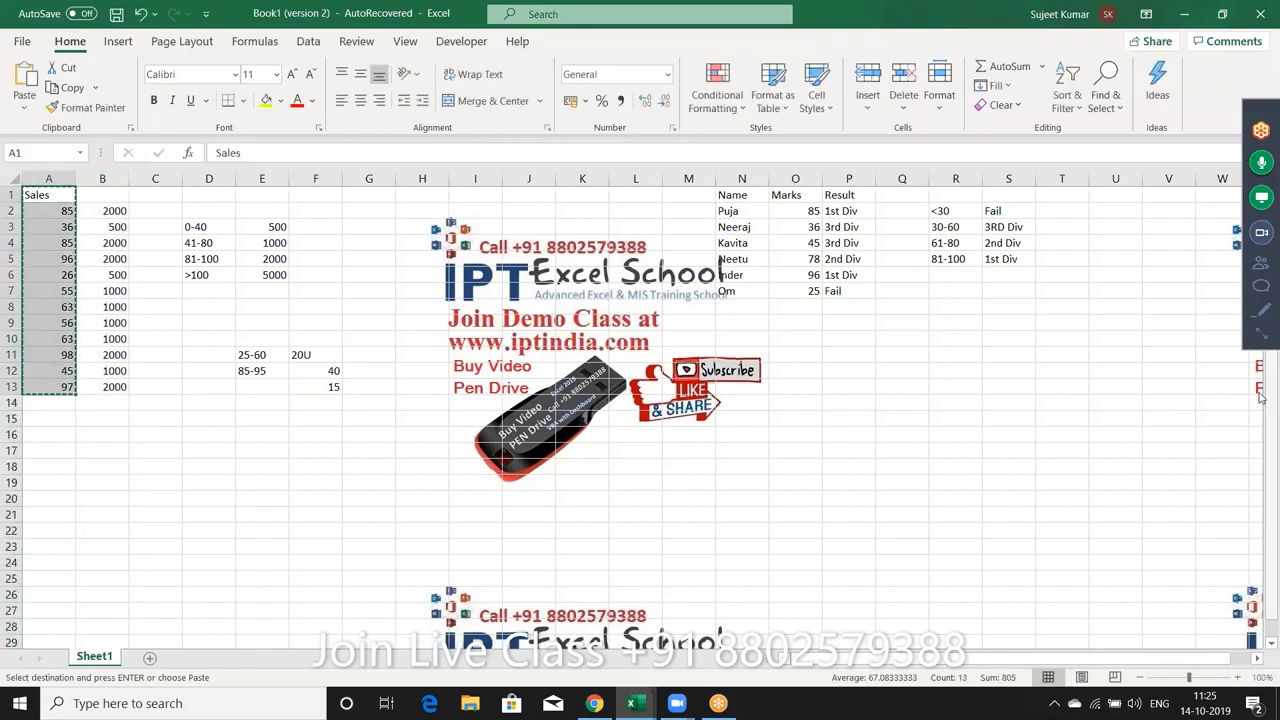
click(1261, 262)
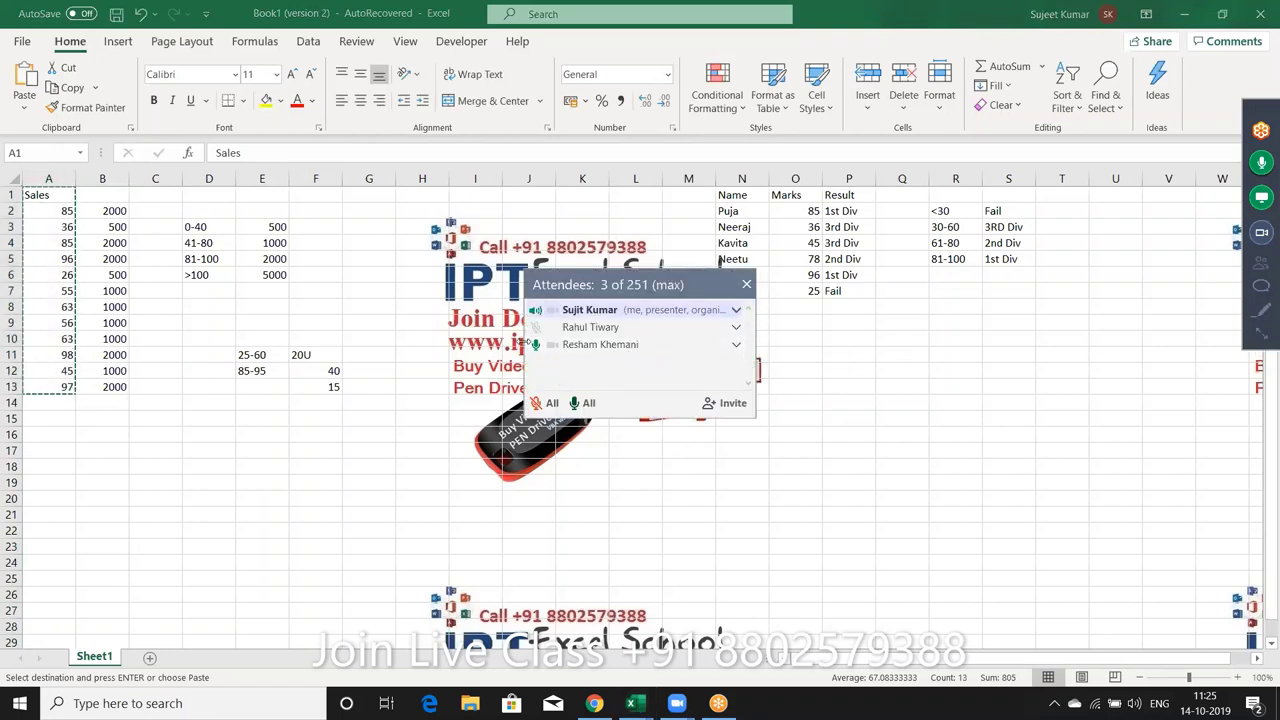
click(535, 344)
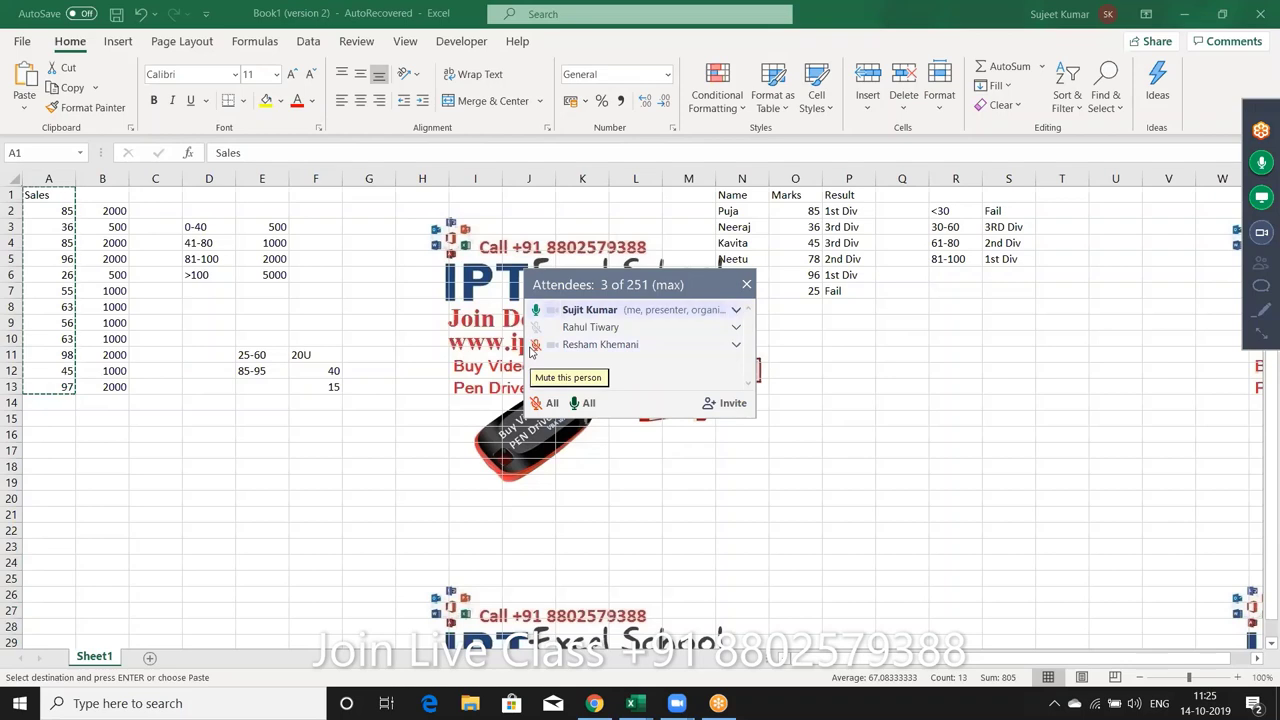
click(746, 285)
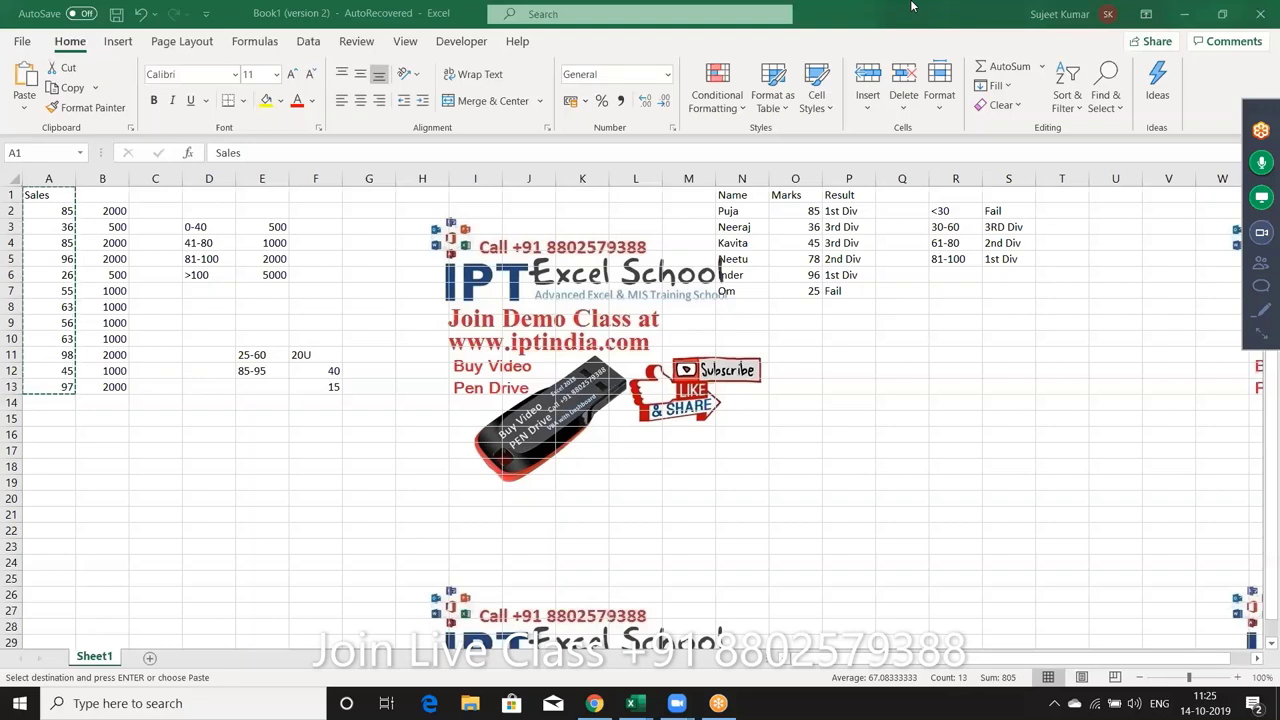
Step: Paste the copied Sales figures at A17 and clear the copy marquee
click(51, 446)
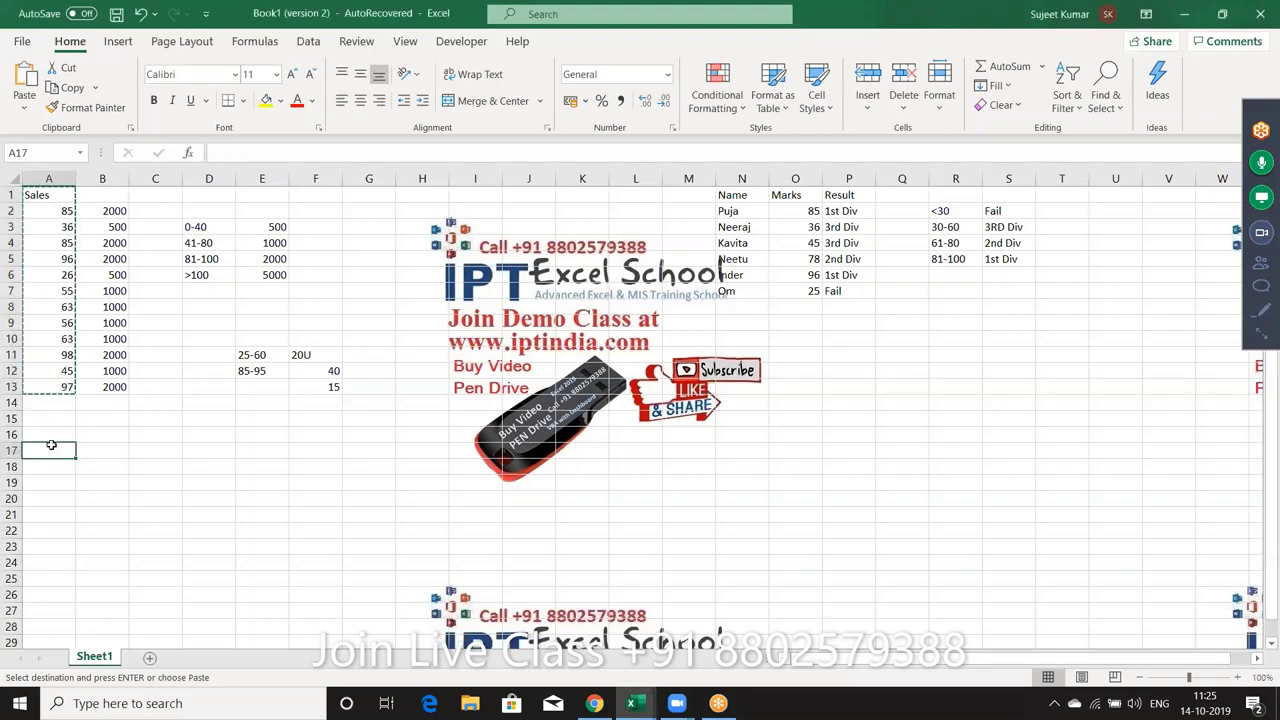
key(ctrl+v)
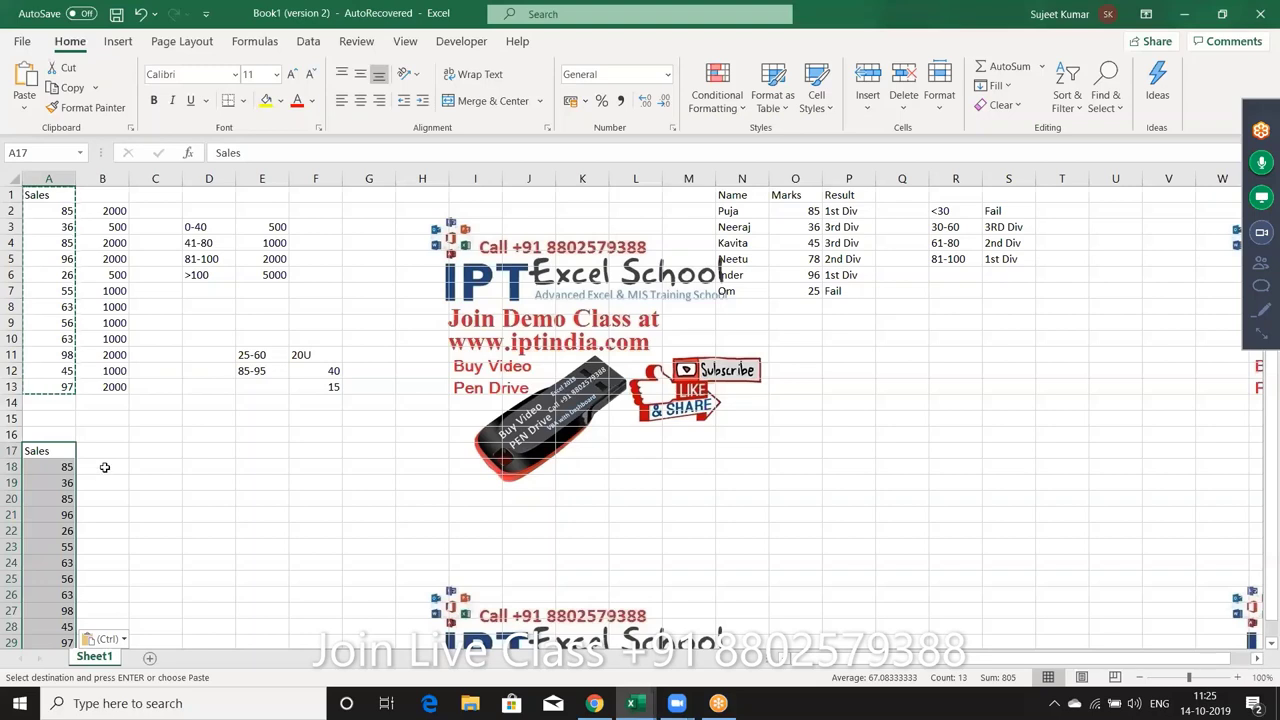
click(104, 467)
key(Escape)
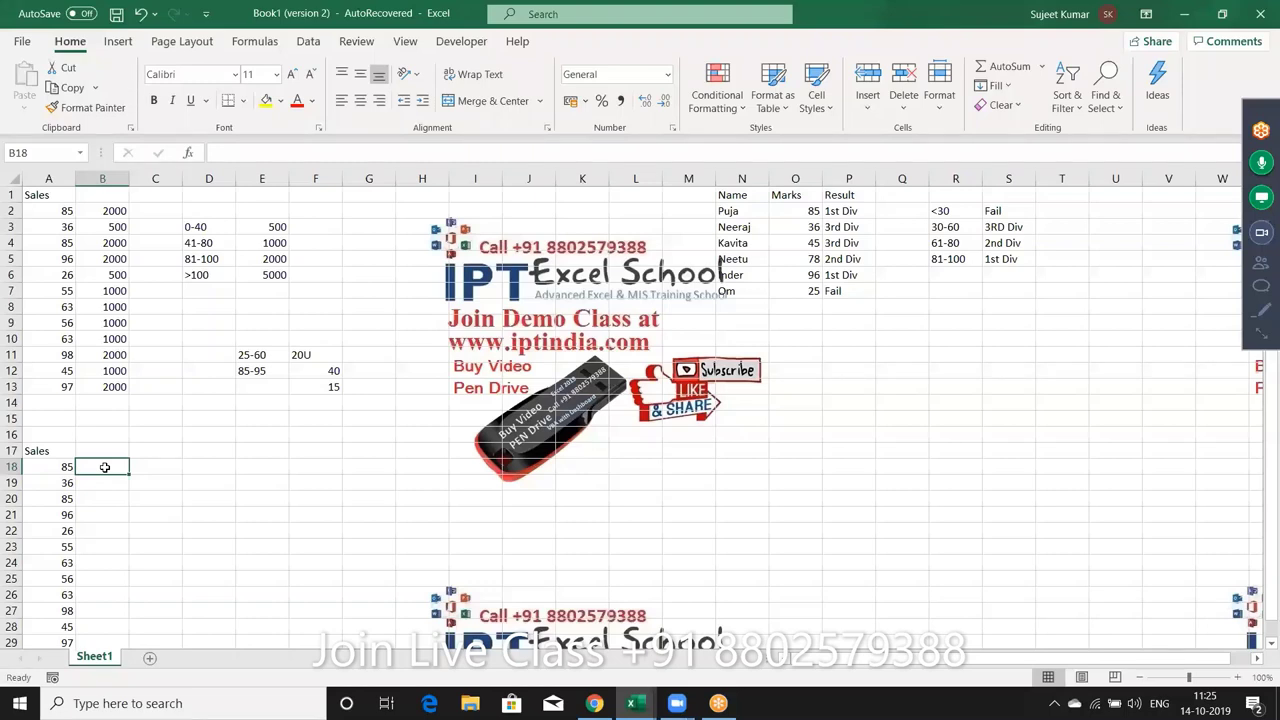
Step: Type =IF(AND(A18>=25,A18<=60),A18*20, in B18, referencing A18 each time
text(=)
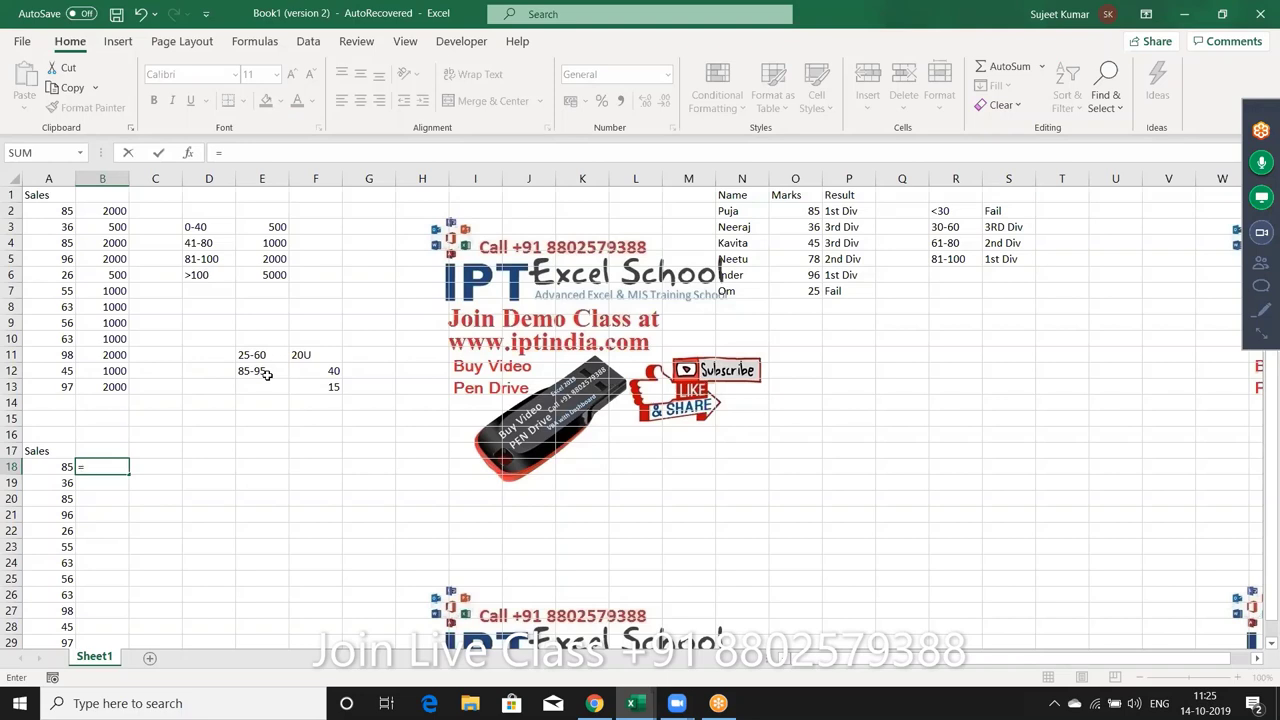
text(I)
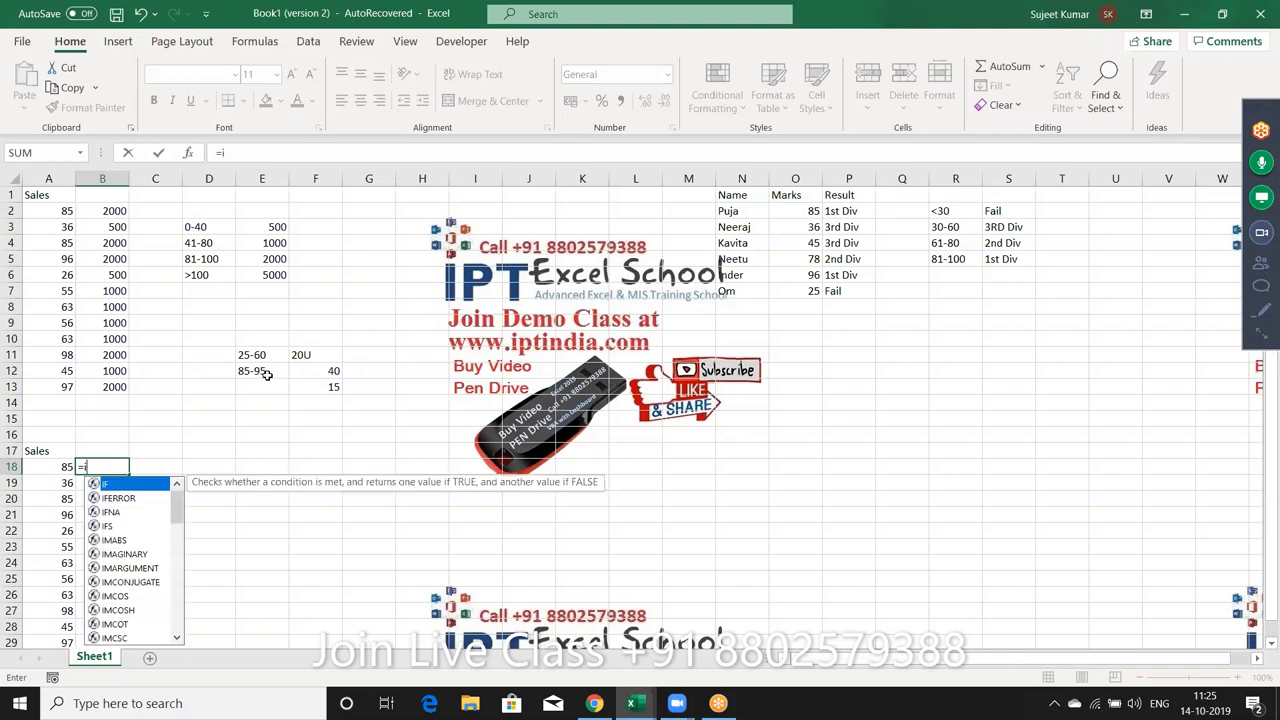
text(F()
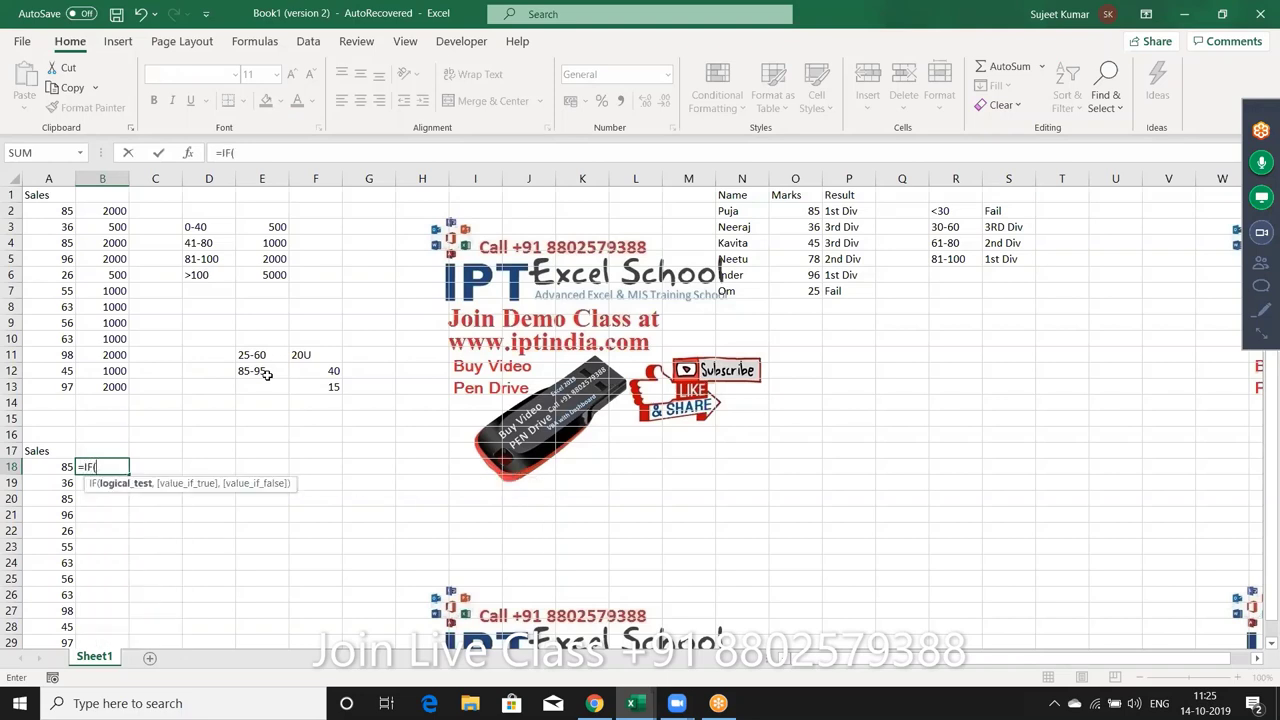
text(and)
key(Tab)
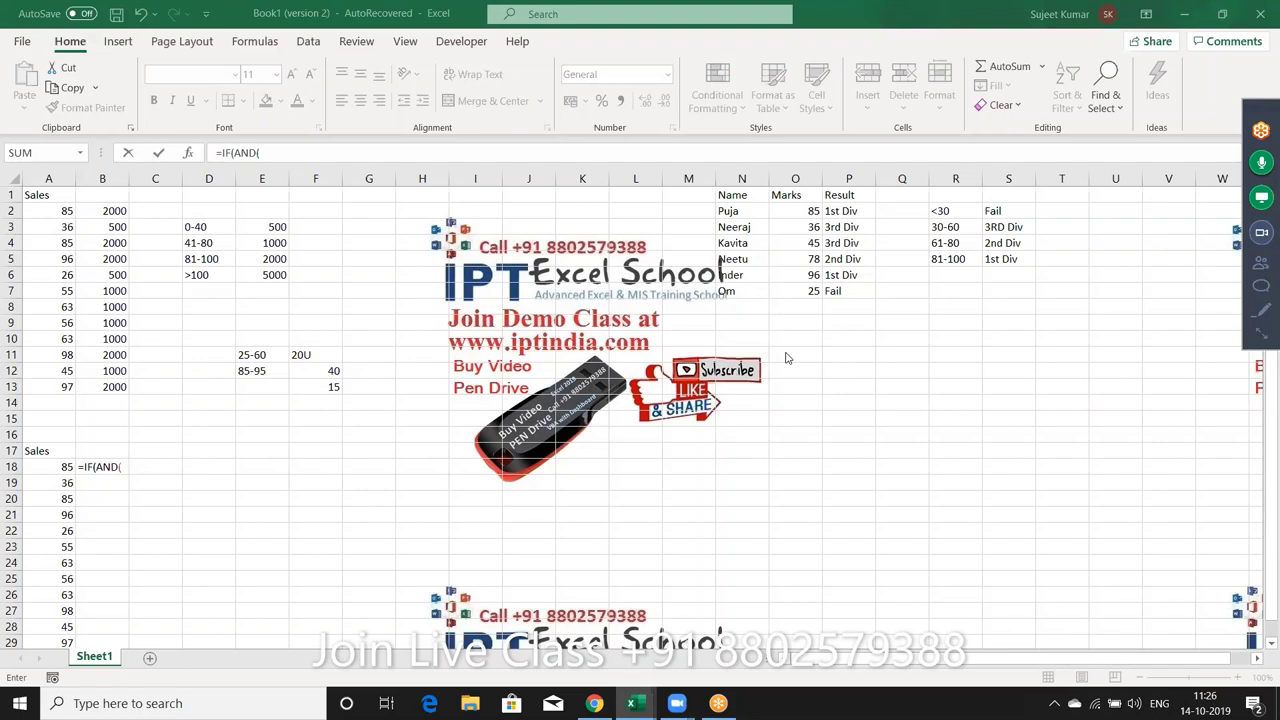
click(124, 467)
click(42, 466)
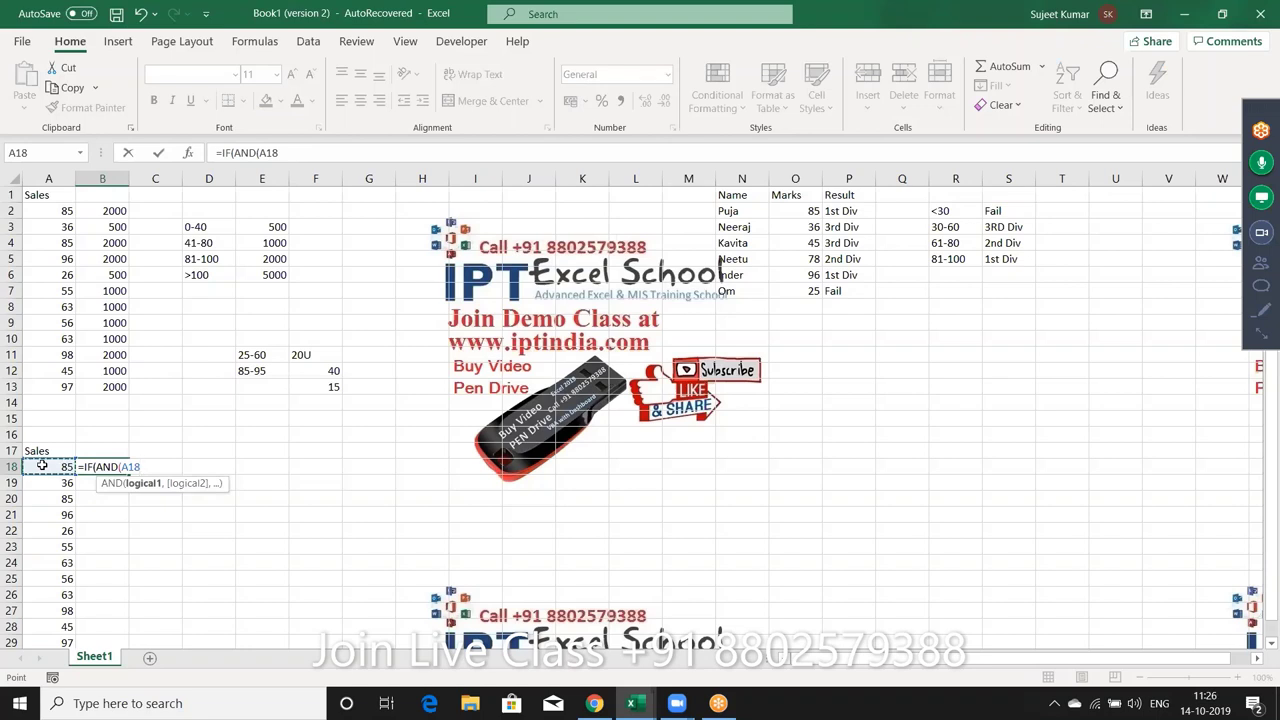
text(>=)
text(25,)
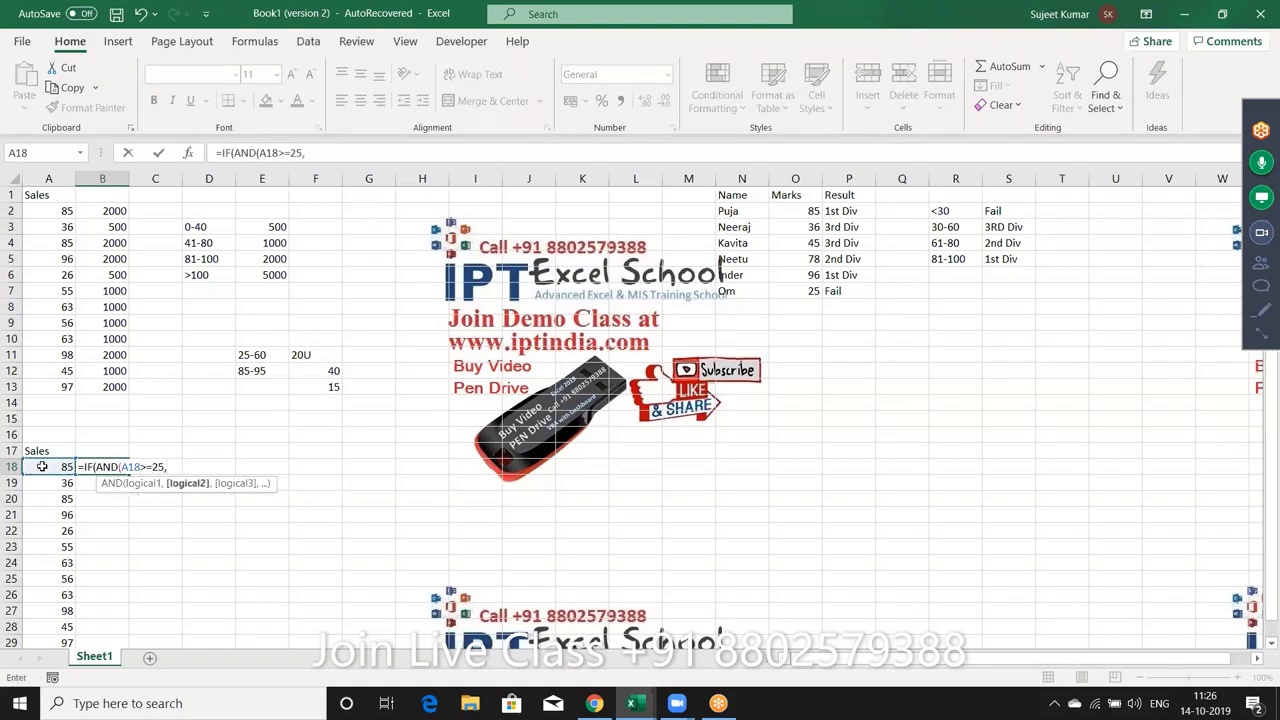
click(42, 466)
text(<)
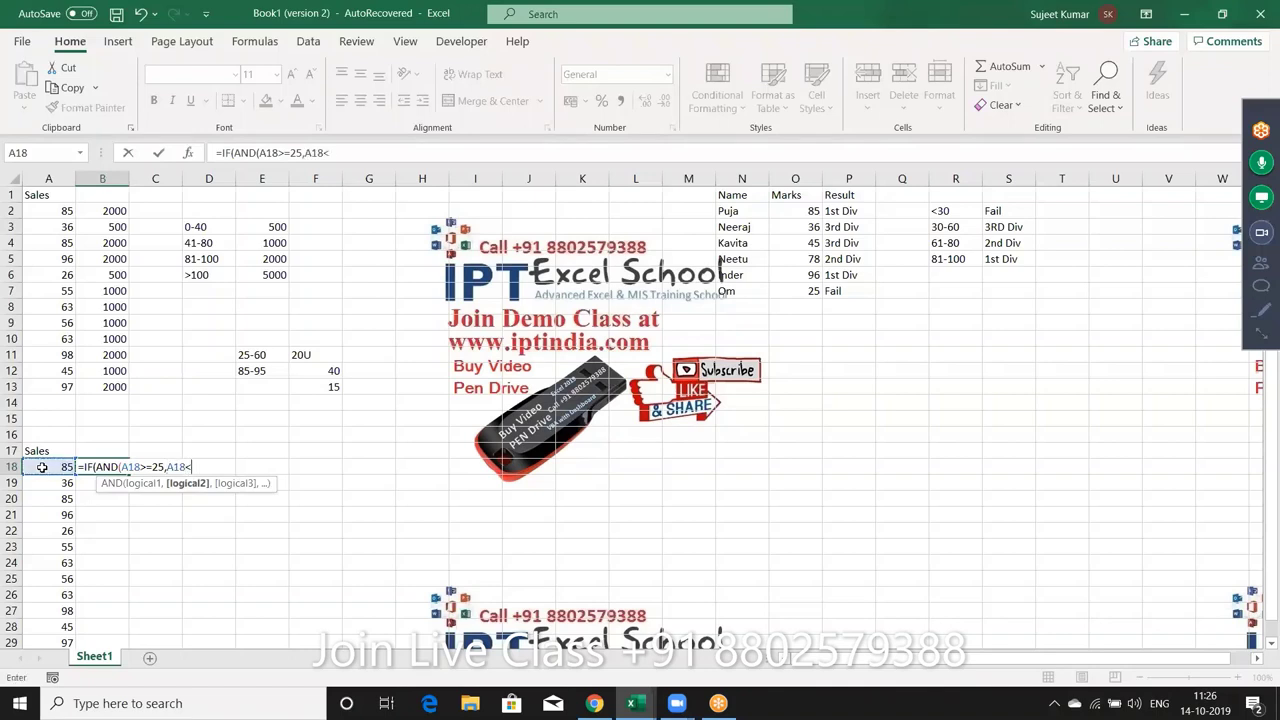
text(=)
text(6)
key(BackSpace)
text(60)
text(),)
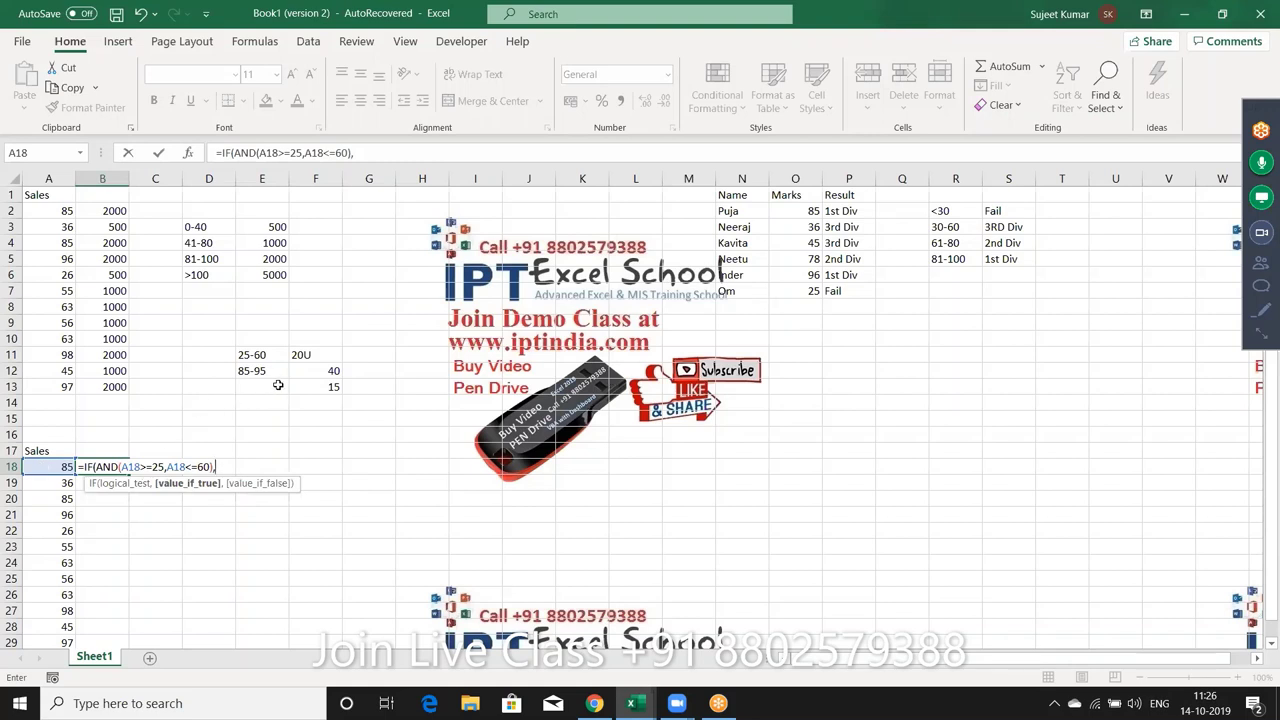
click(58, 476)
click(58, 467)
text(*)
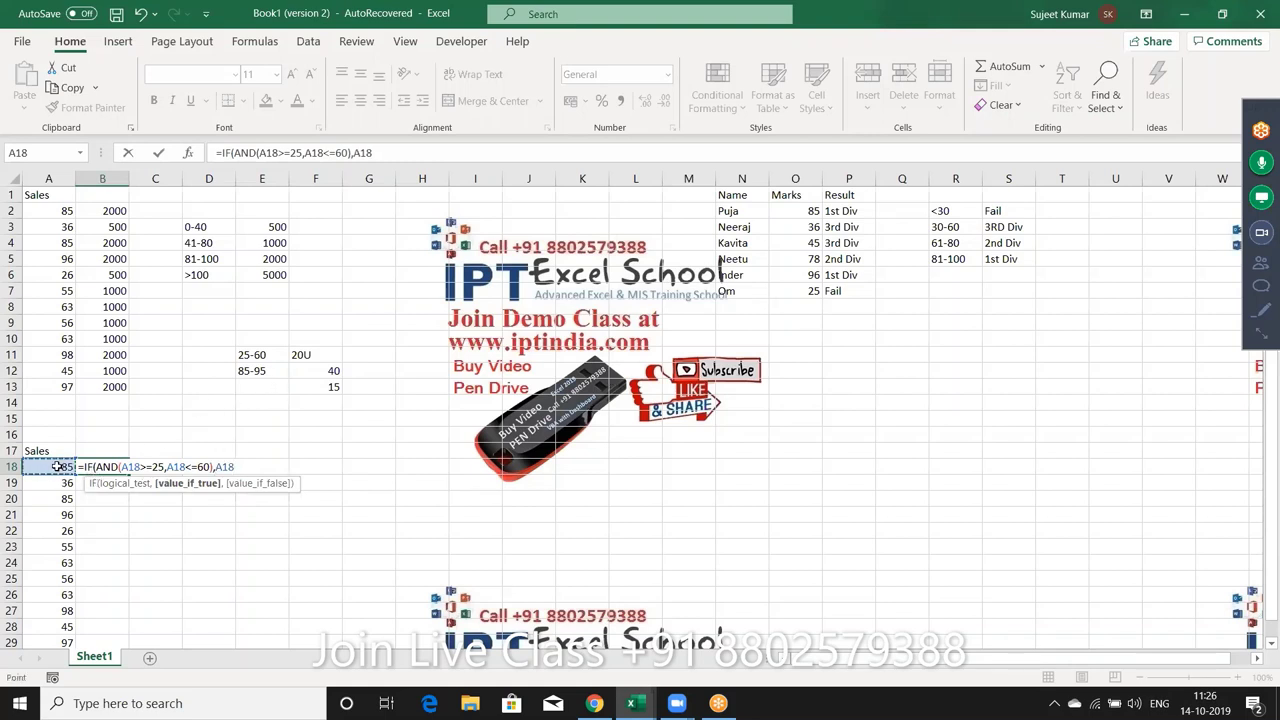
text(20)
text(,)
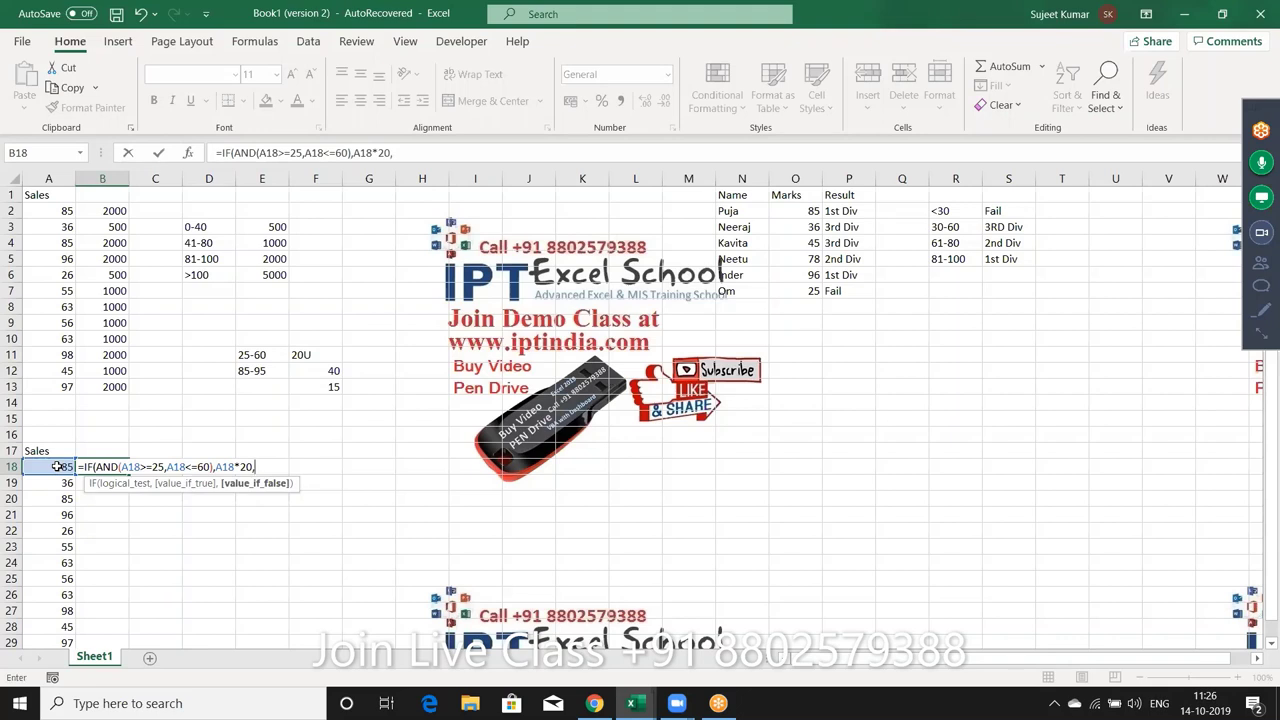
Step: Extend the B18 formula with IF(AND(A18>=85,A18<=95),A18*40,A18*15) for the second tier and fallback rate
text(IF)
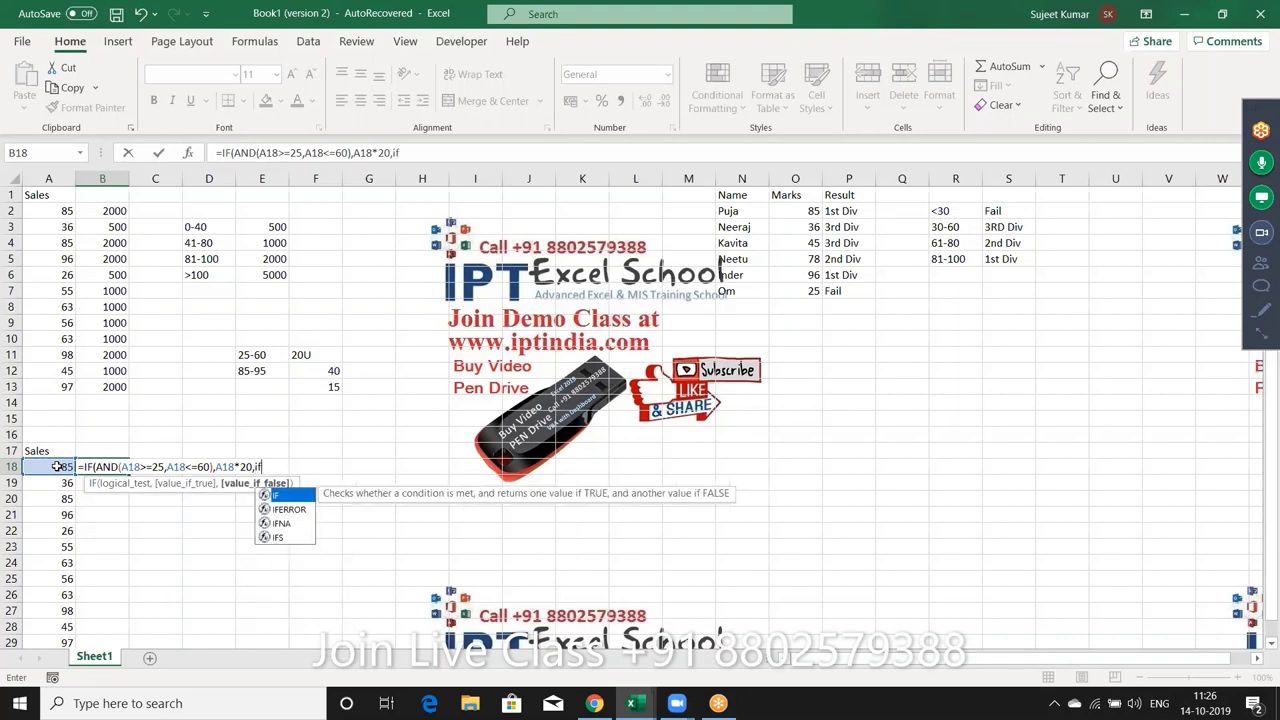
text(()
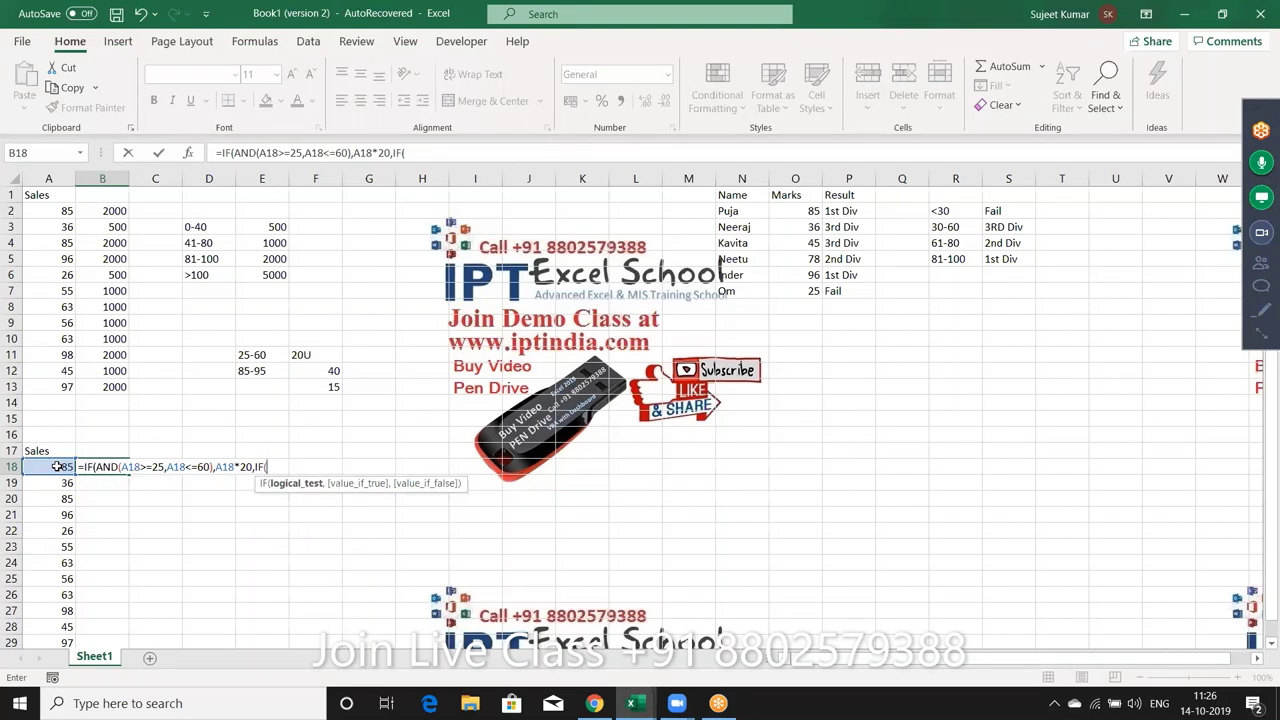
text(A)
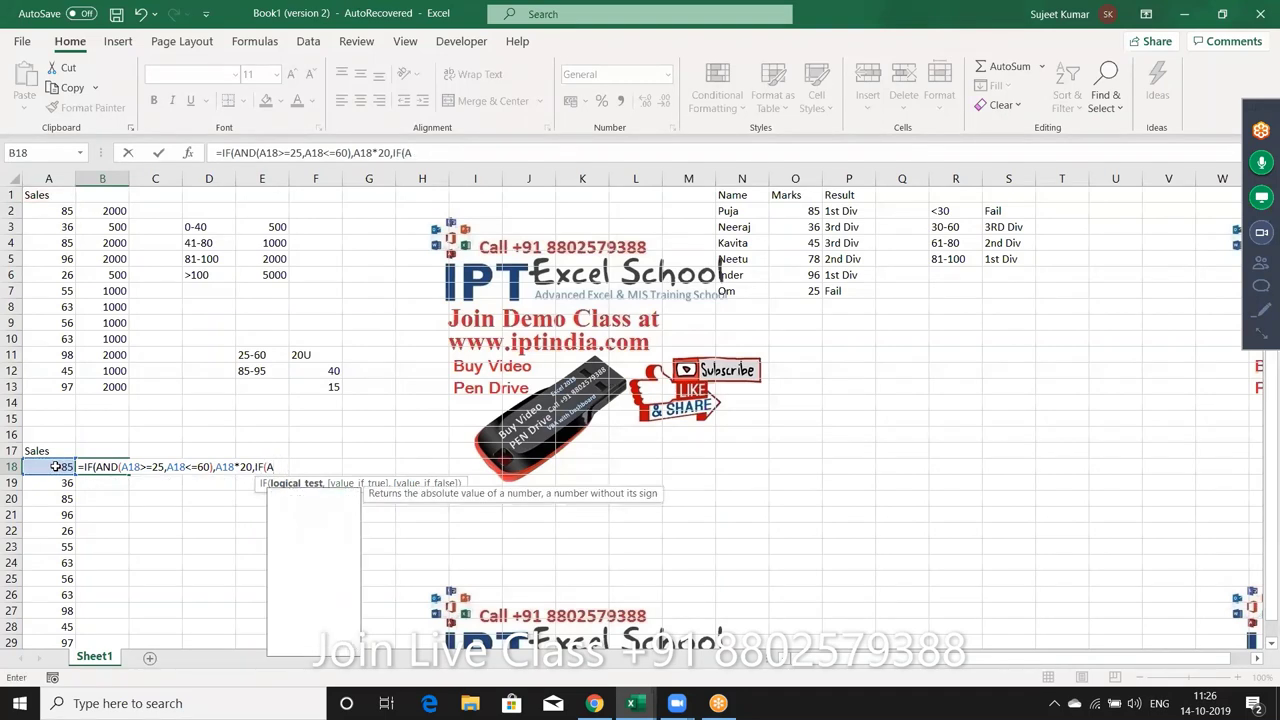
text(ND()
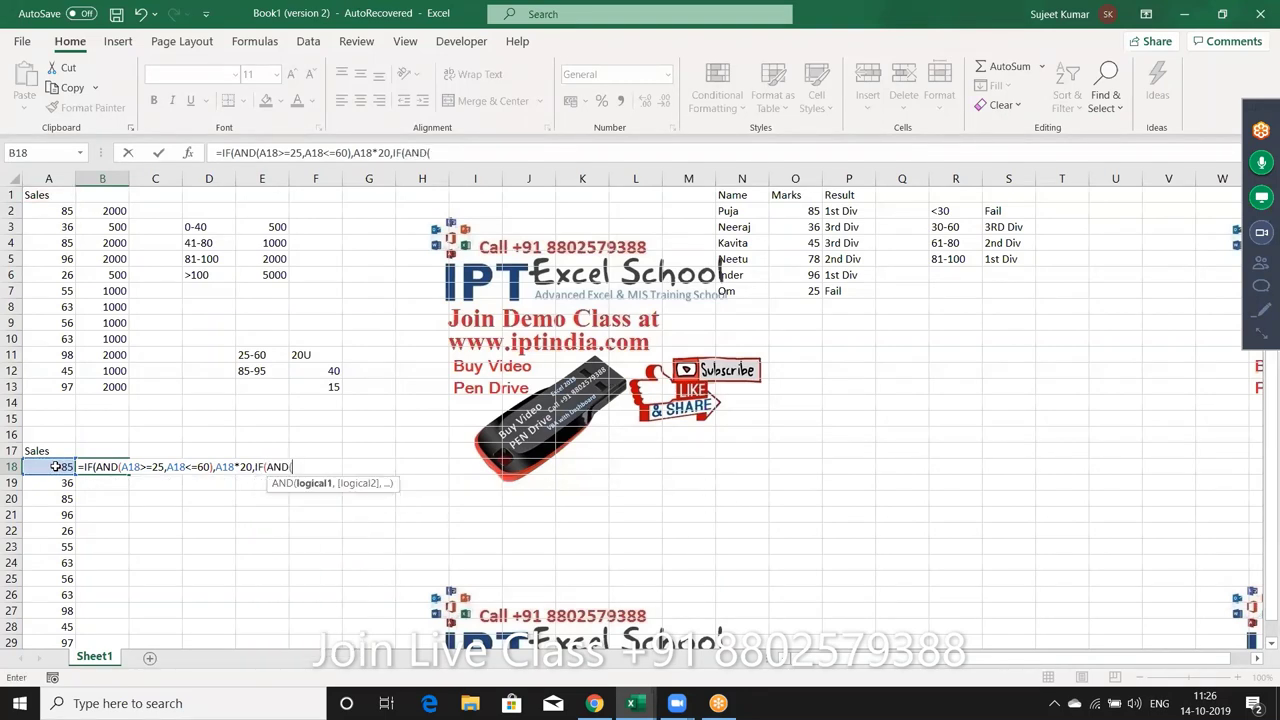
click(55, 467)
text(>=85)
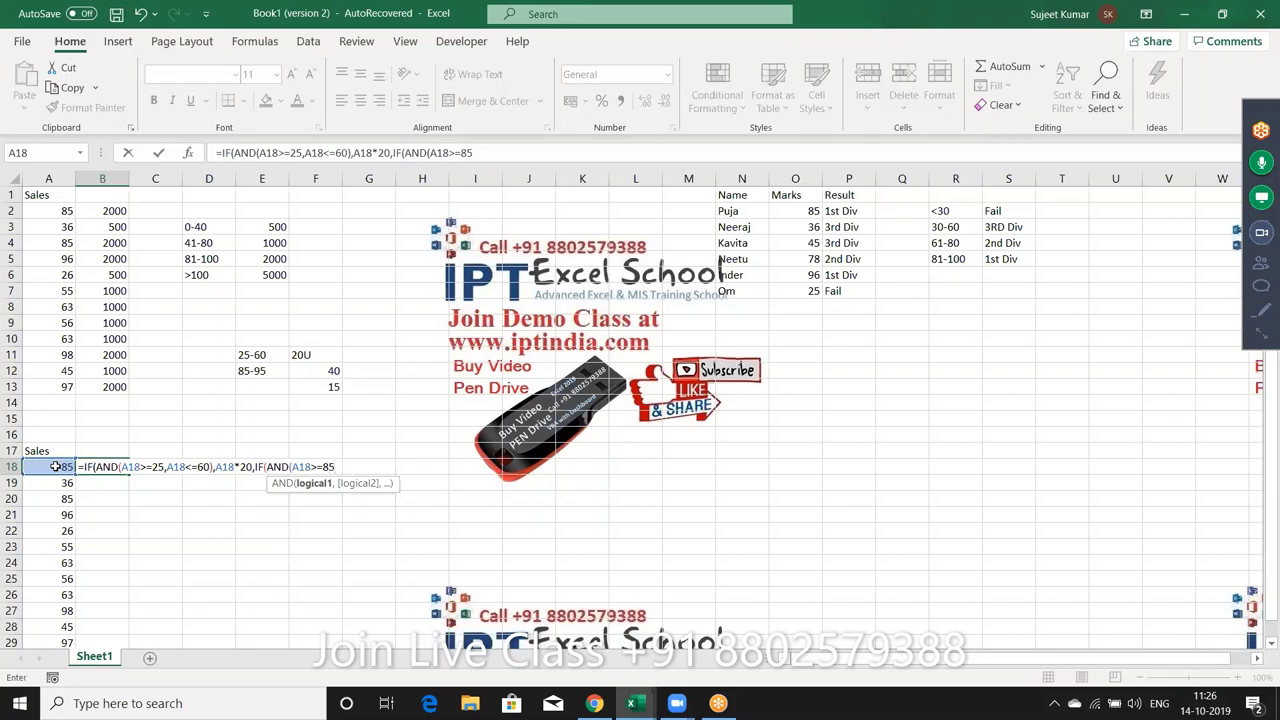
text(,)
click(55, 467)
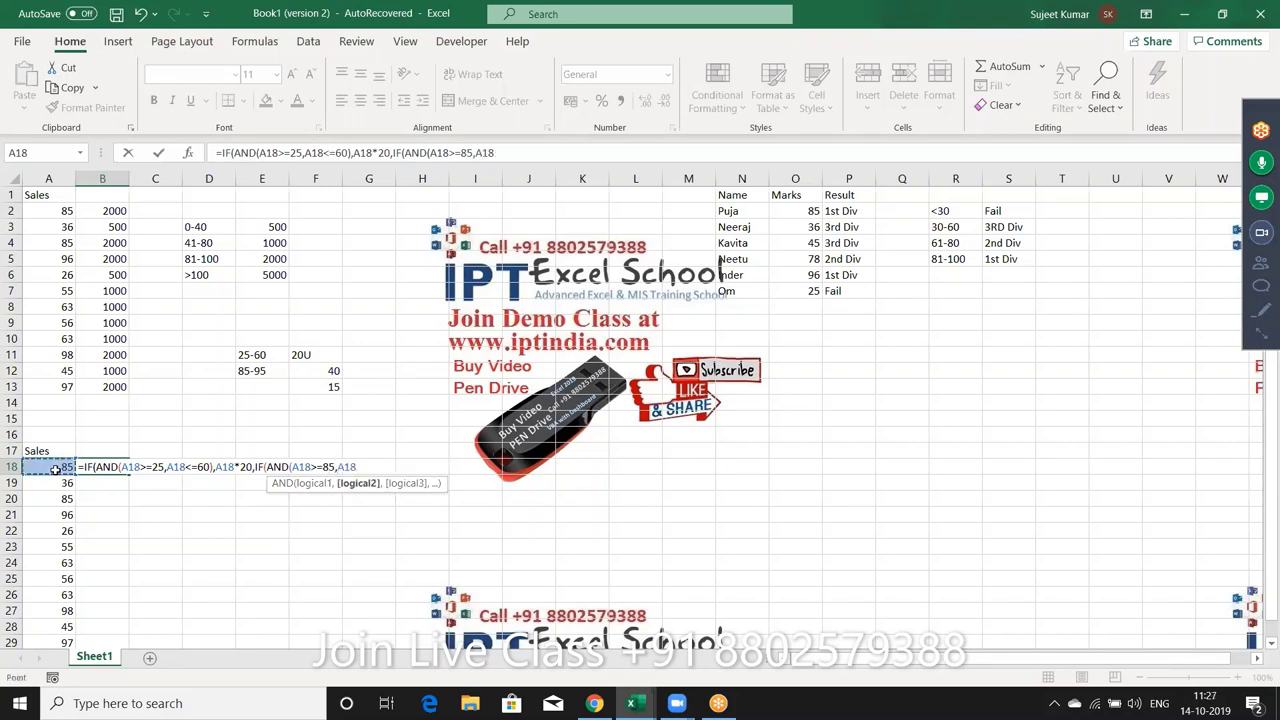
text(<=)
text(95))
text(,)
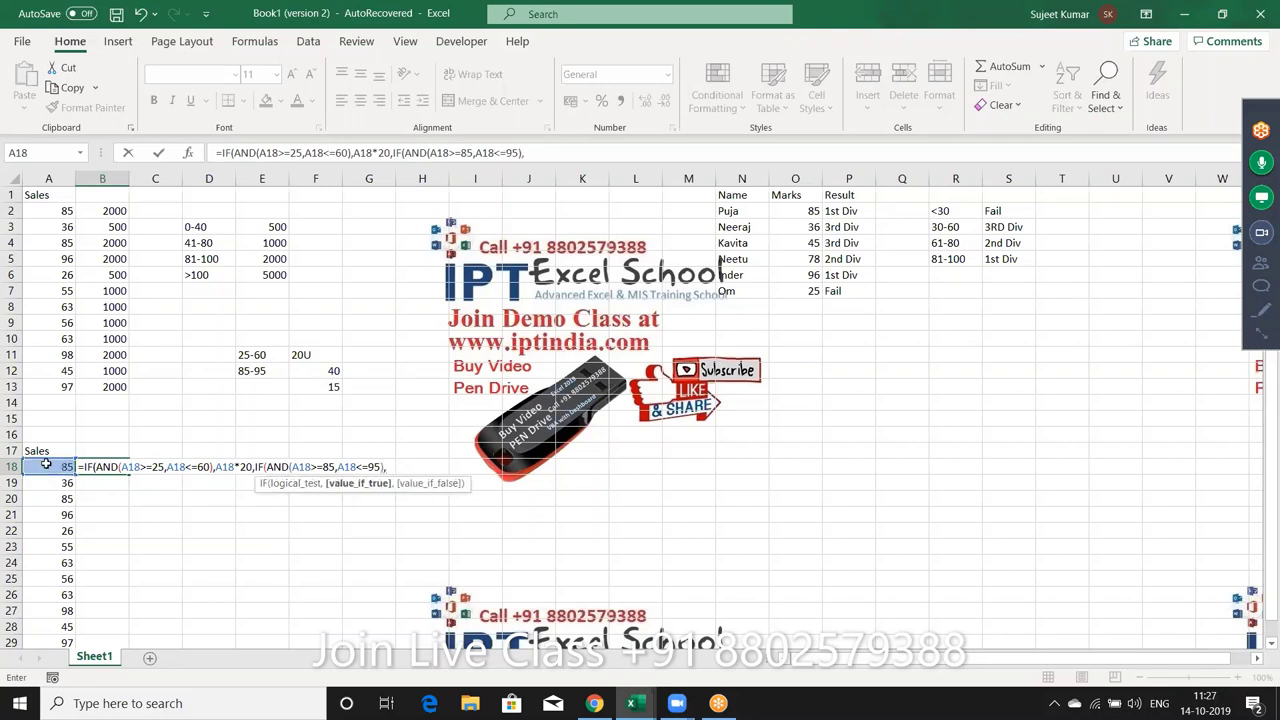
click(45, 465)
text(*)
text(4)
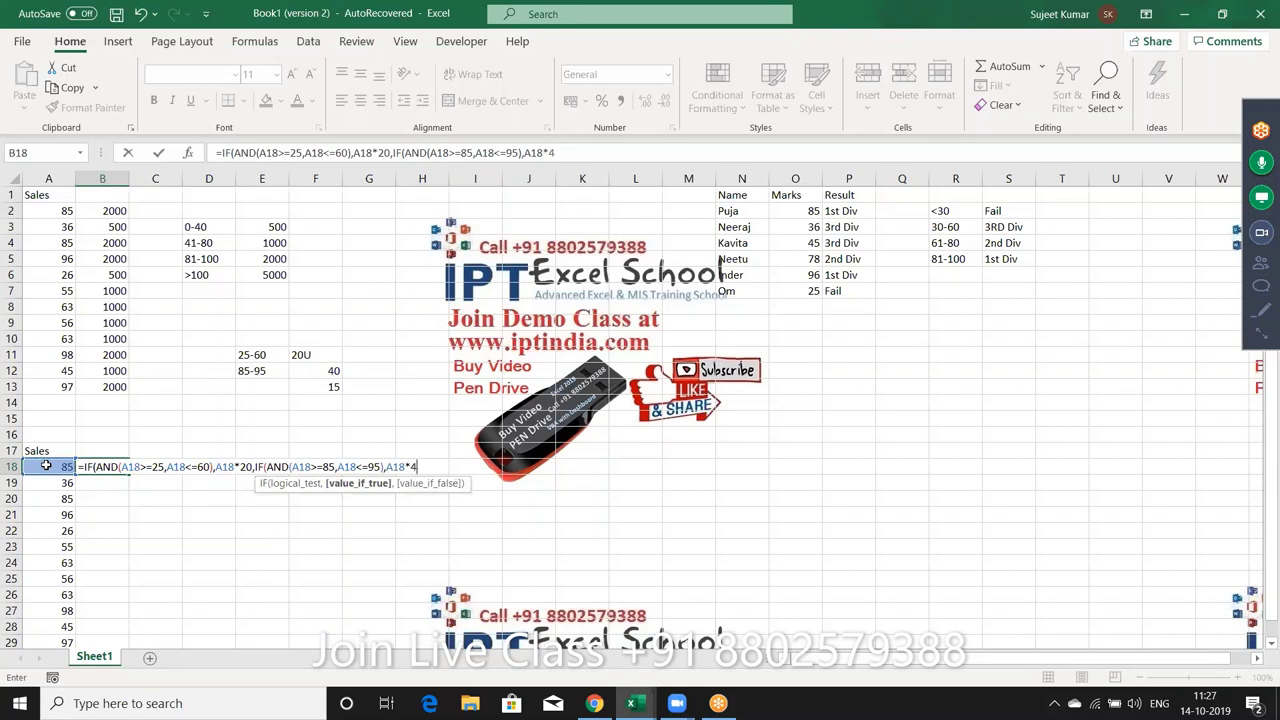
text(0,)
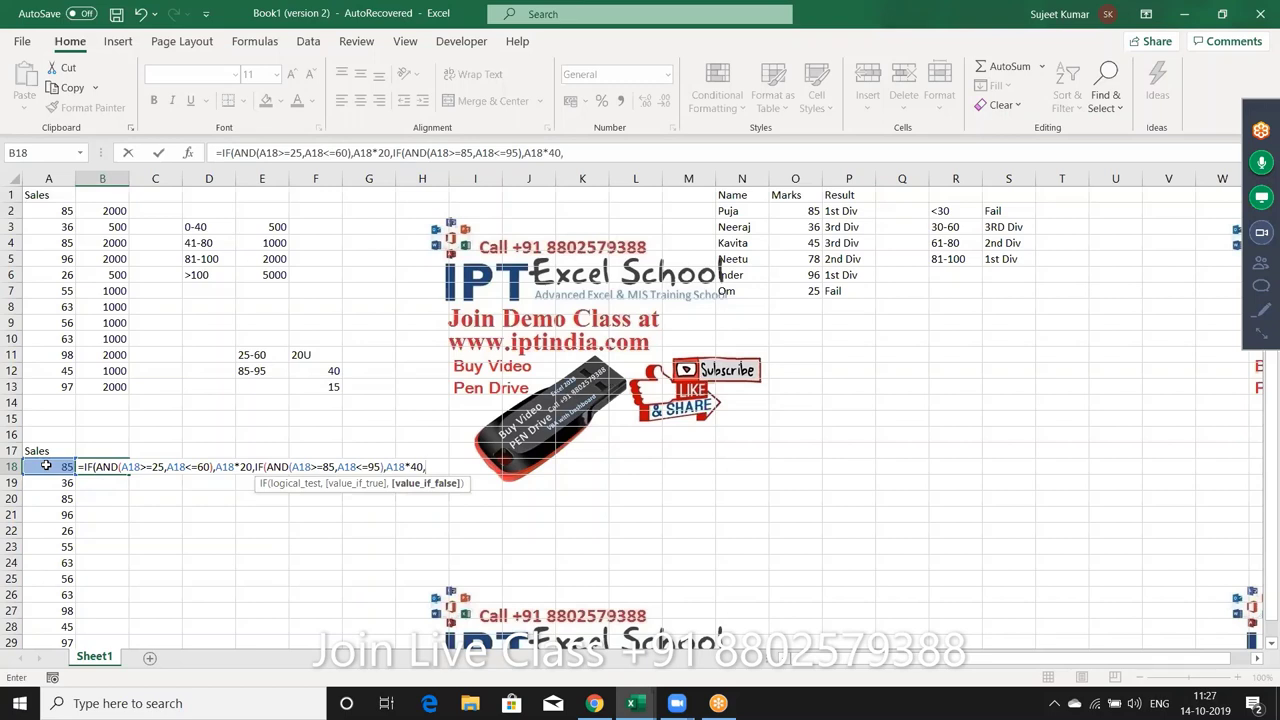
click(45, 466)
text(*1)
text(5)
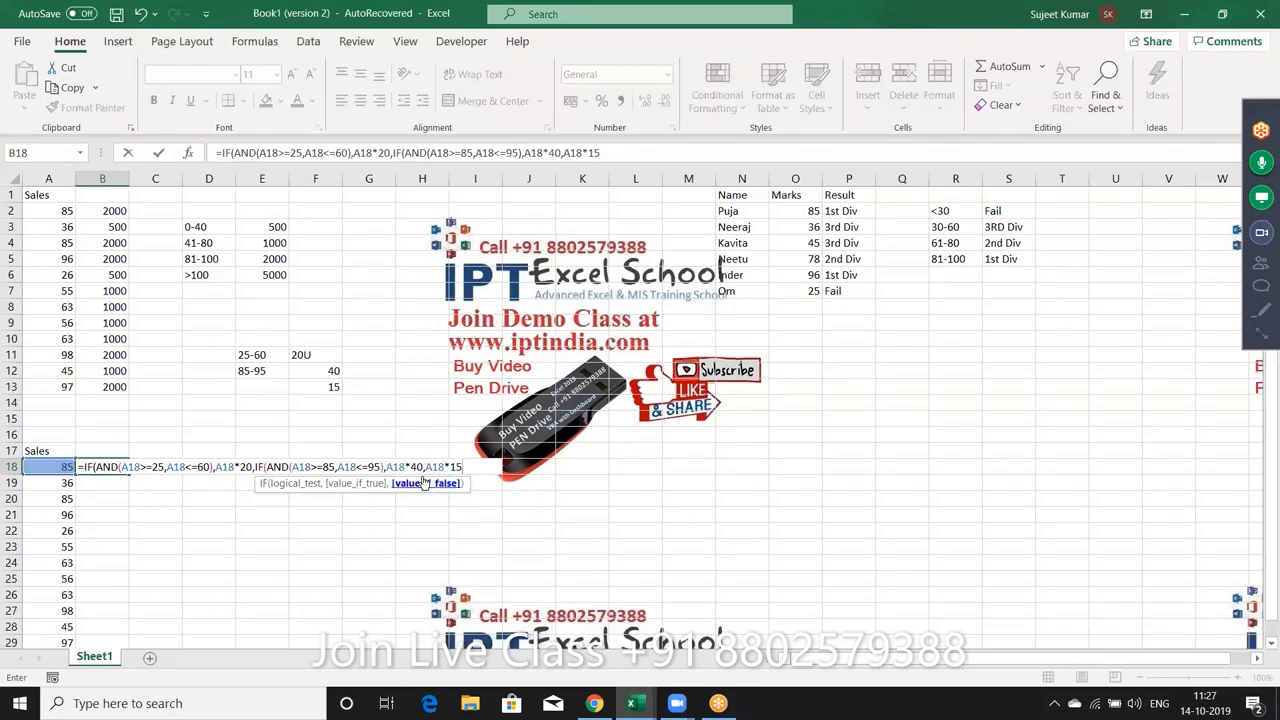
Step: Commit B18 with the corrected closing brackets and fill it down to B29, giving results like 3400, 720 and 1440
key(Return)
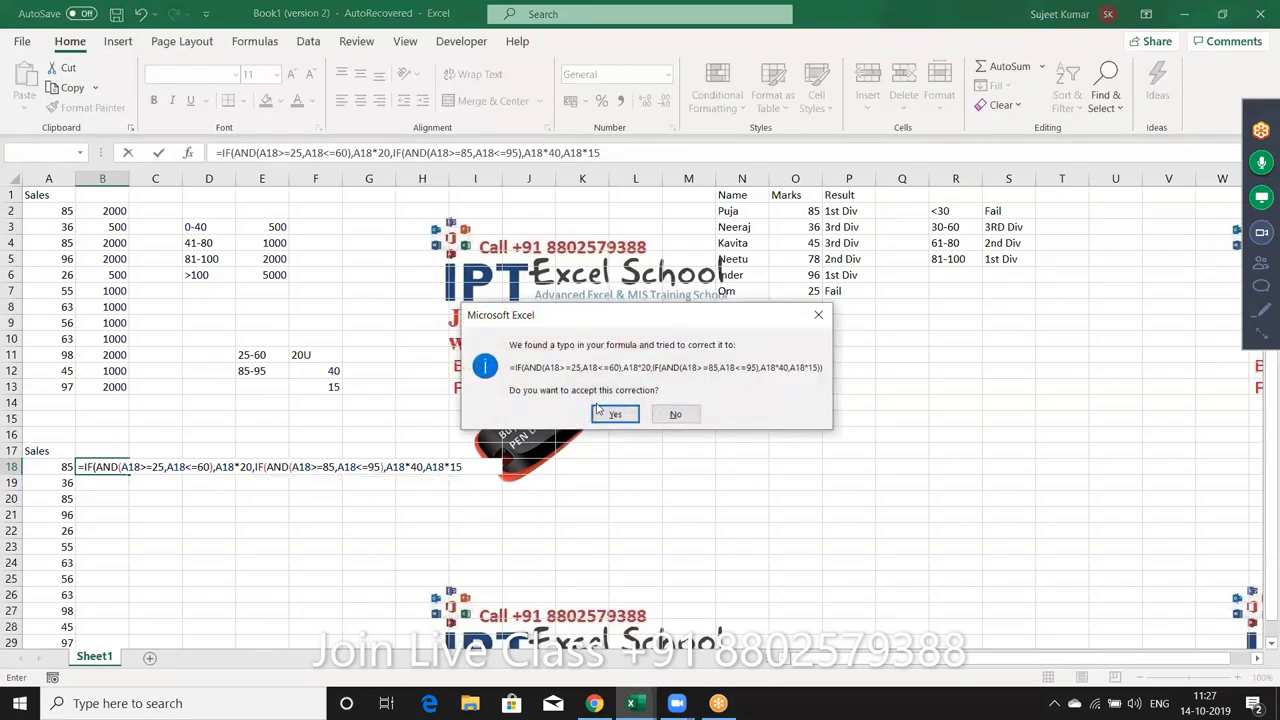
click(614, 415)
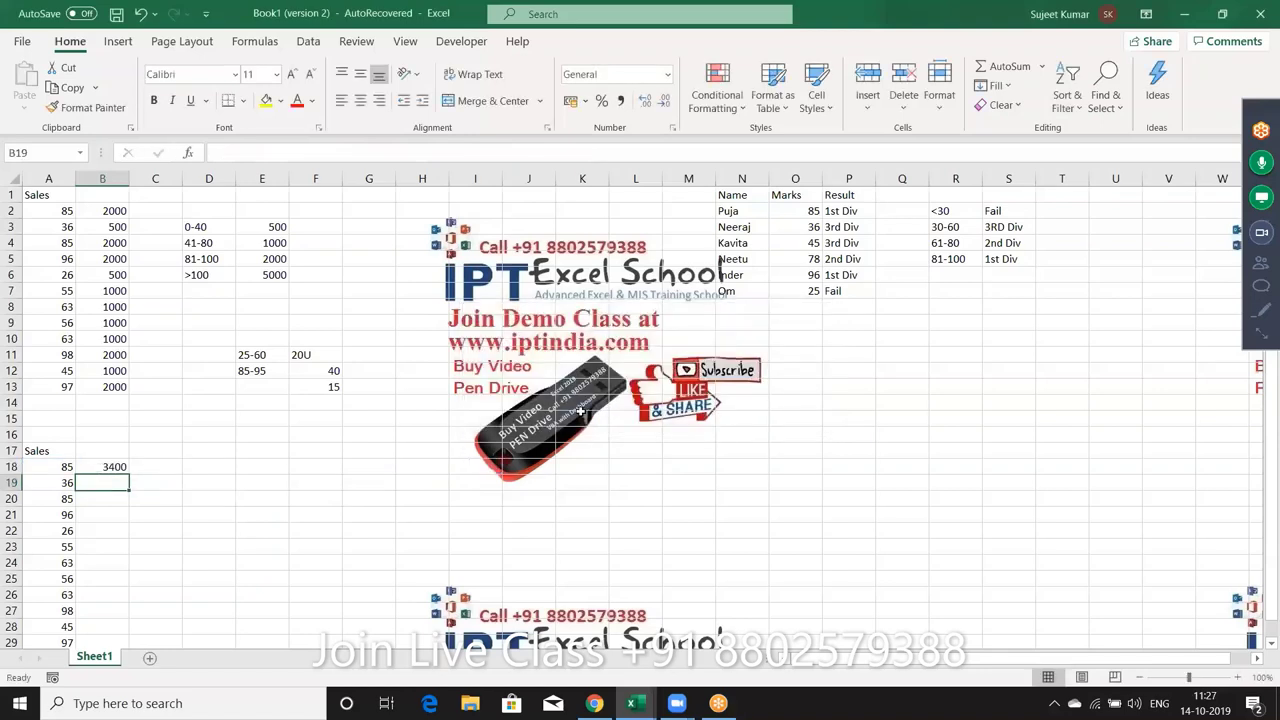
click(119, 463)
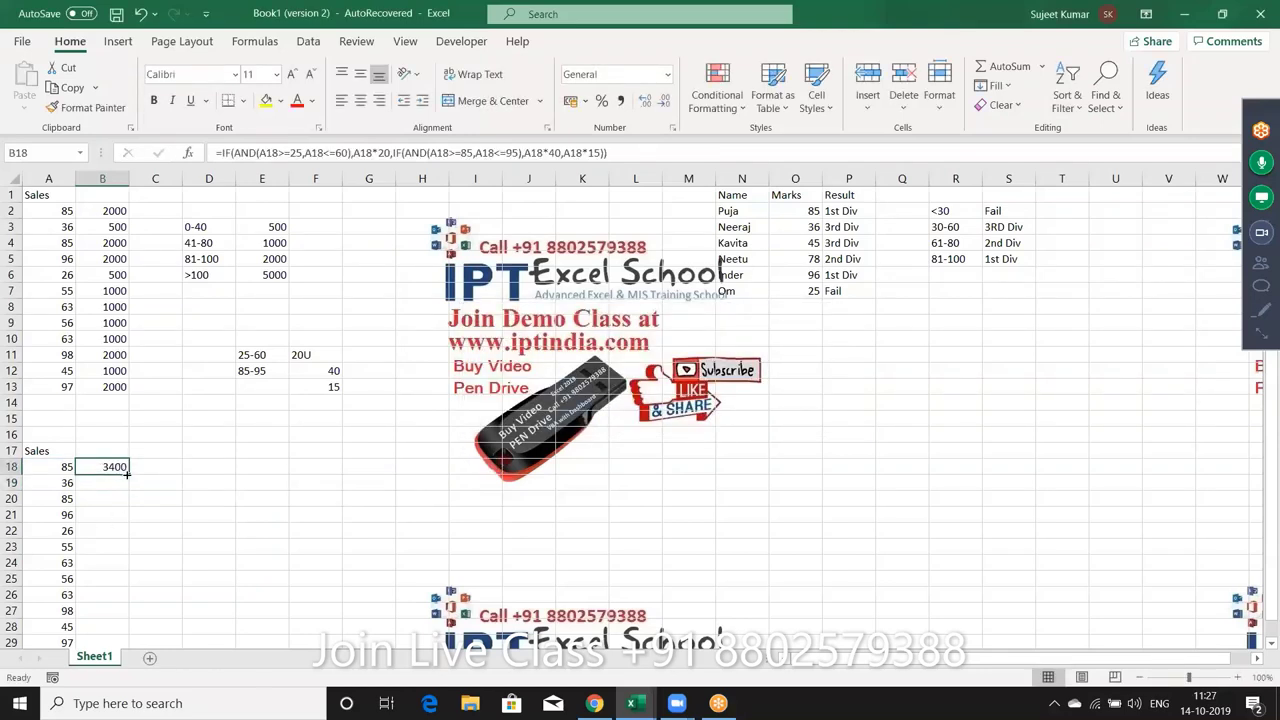
double_click(128, 475)
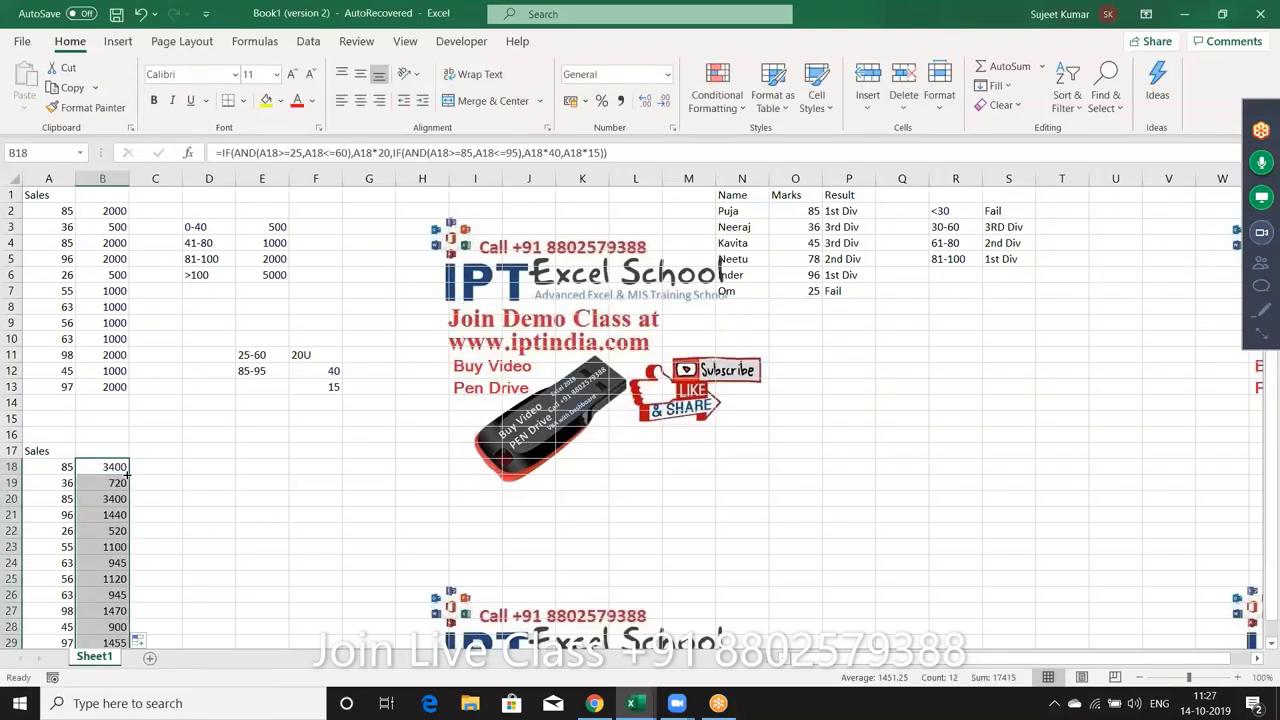
key(Down)
key(Down)
key(Down)
key(Down)
key(Down)
key(Down)
key(Down)
key(Down)
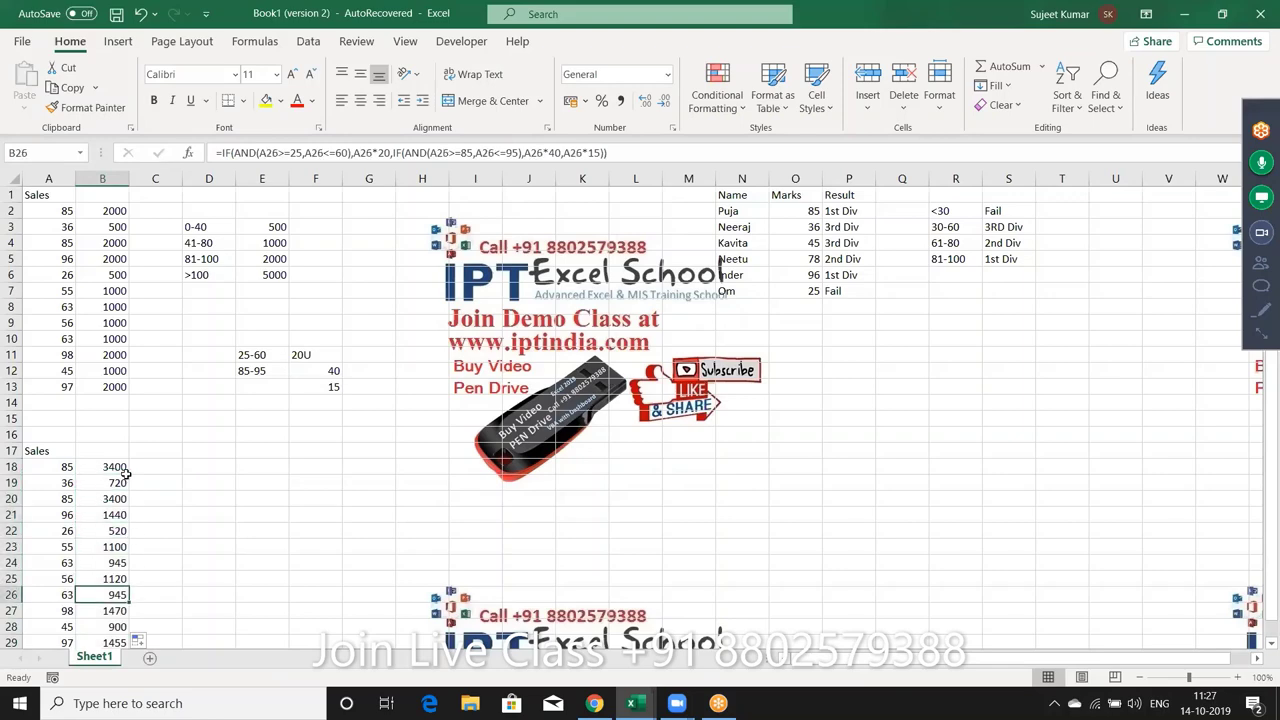
key(Down)
key(Down)
key(Down)
key(Down)
key(Down)
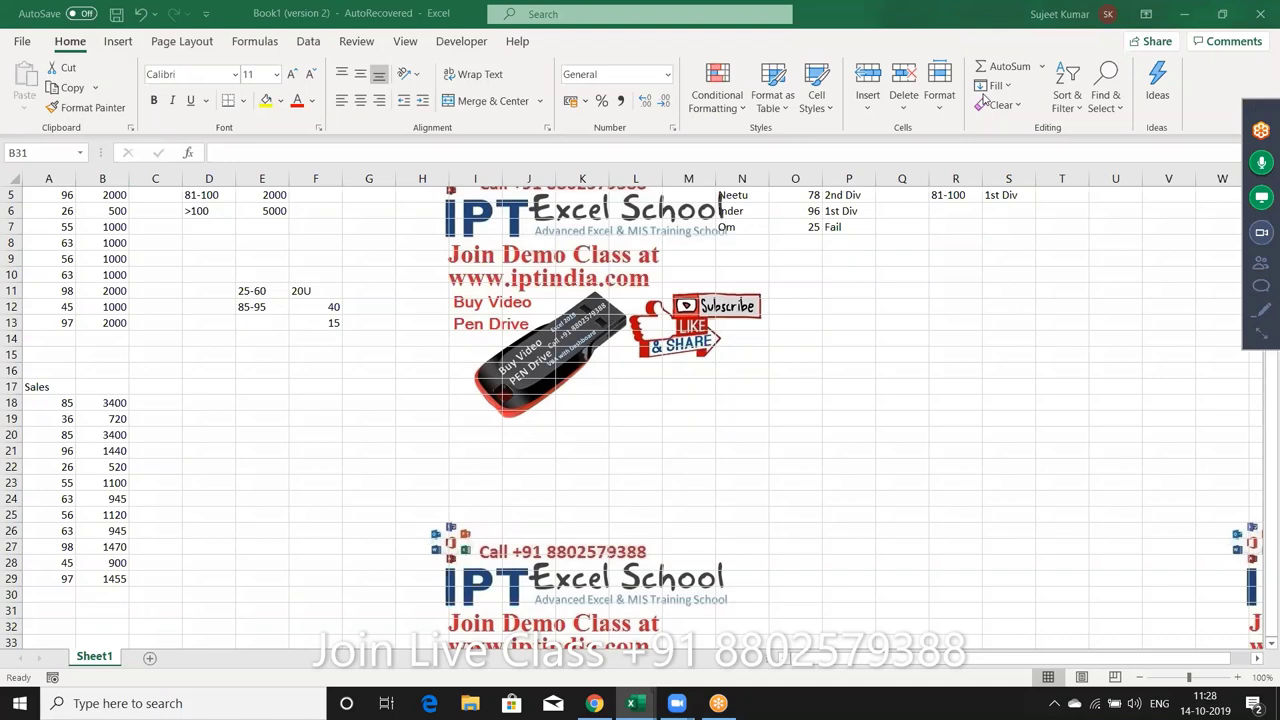
click(95, 404)
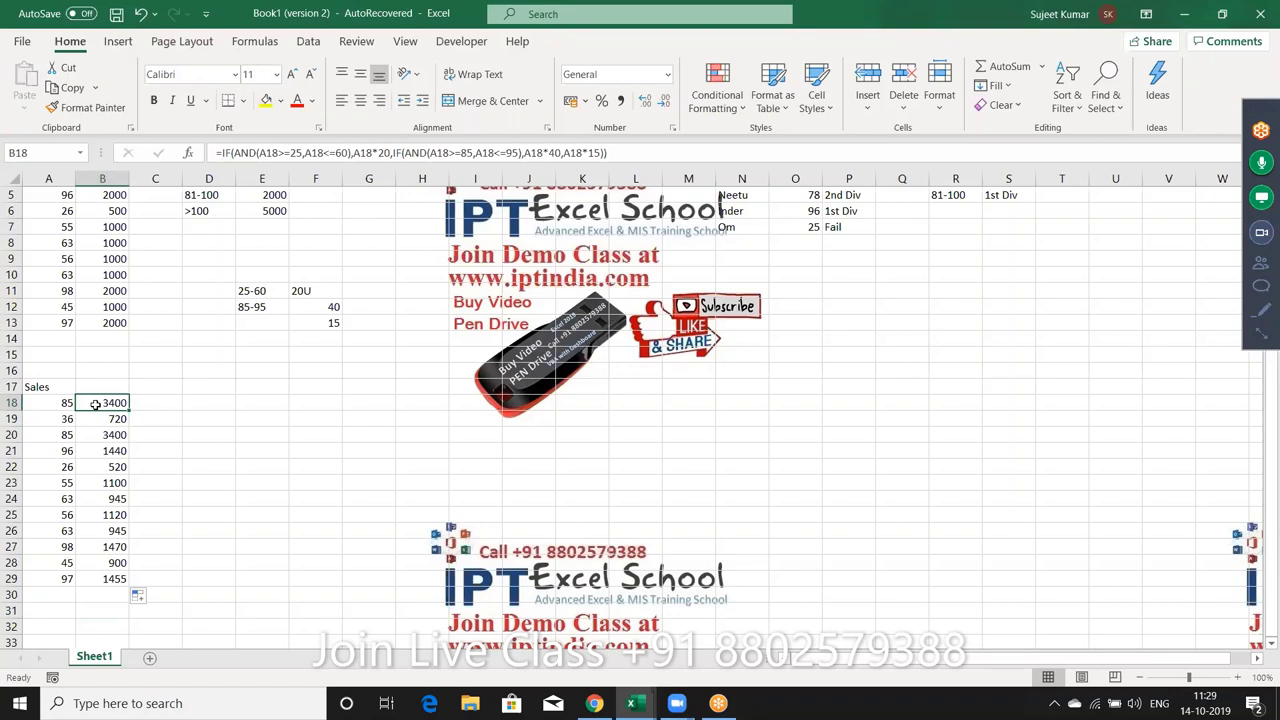
click(257, 304)
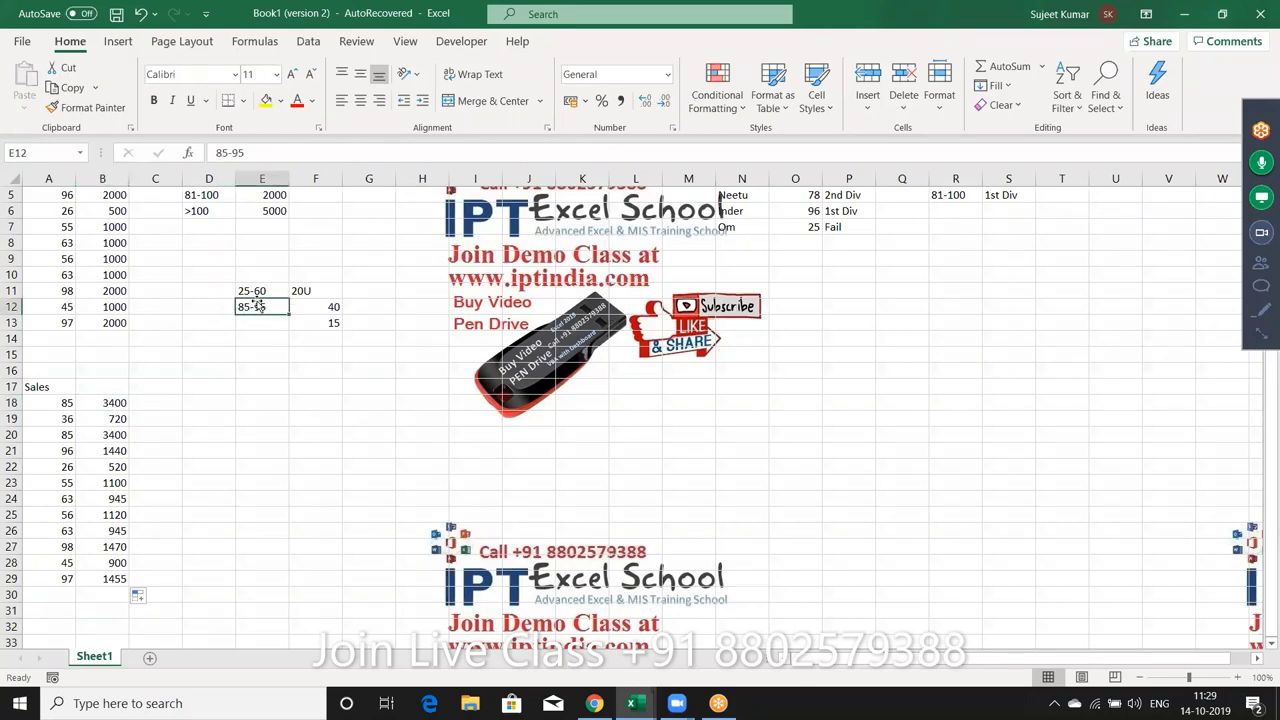
click(100, 277)
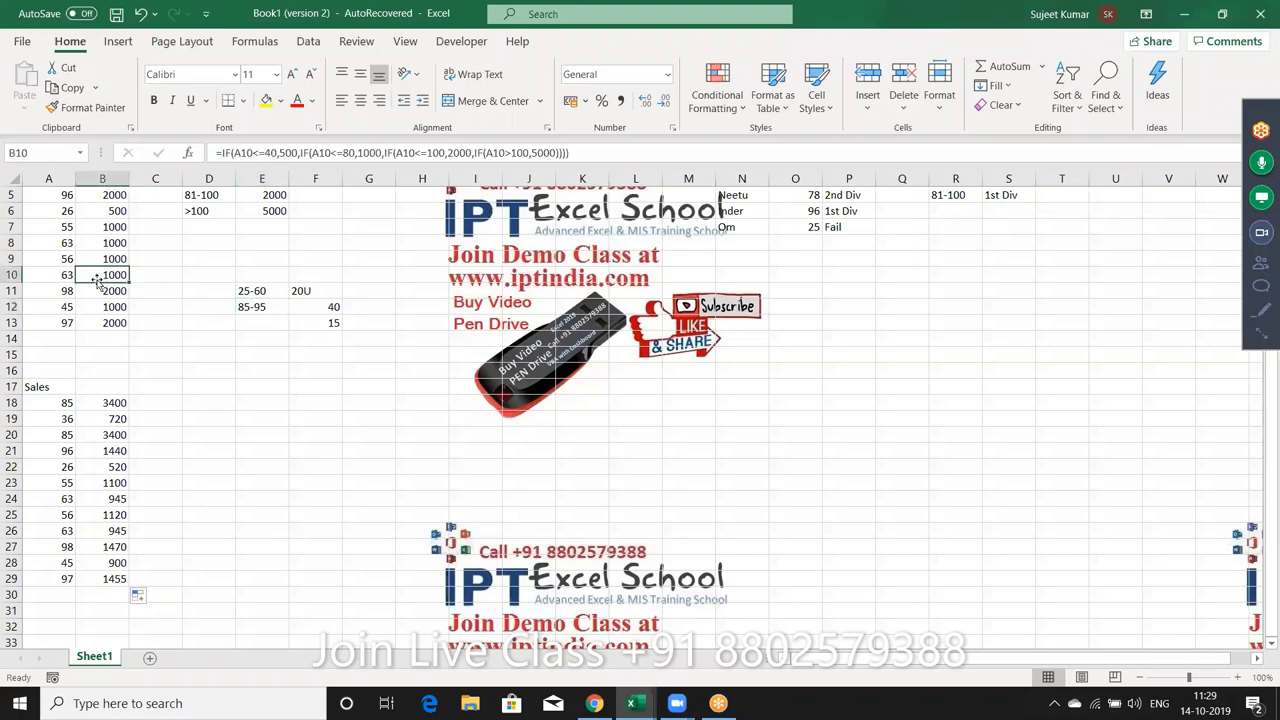
key(Up)
key(Up)
key(Up)
key(Up)
key(Up)
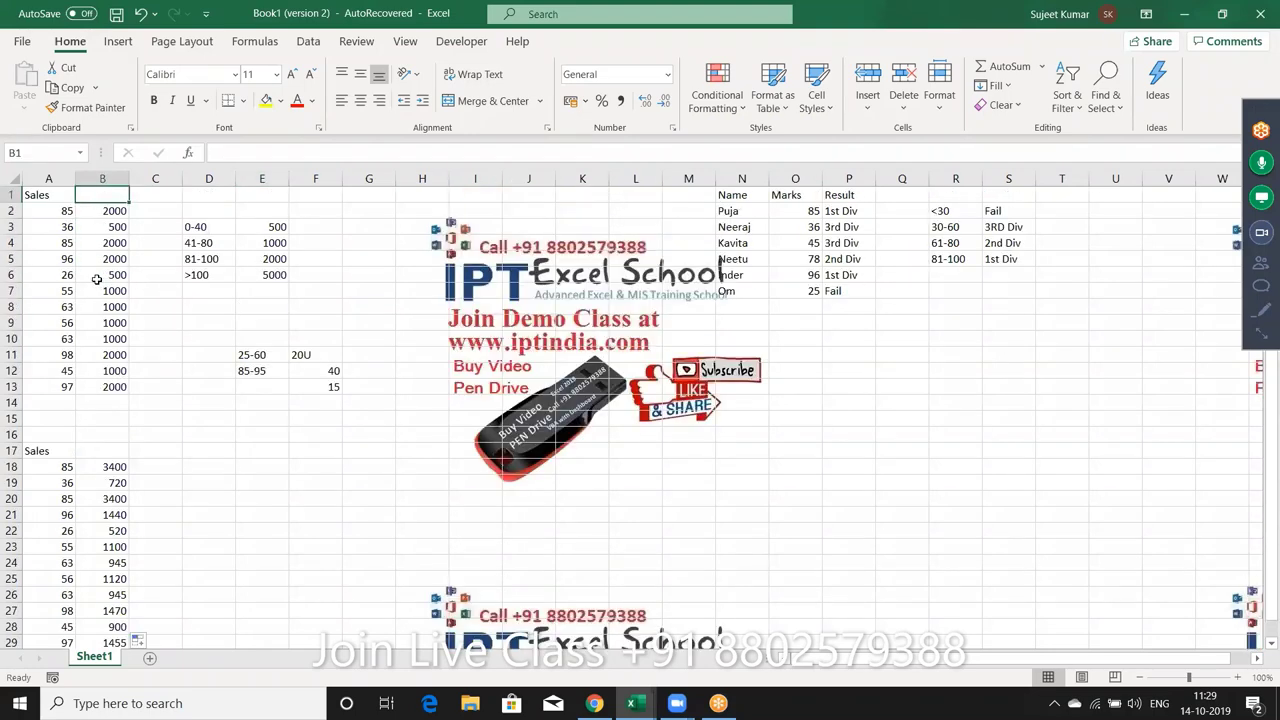
key(Up)
key(Up)
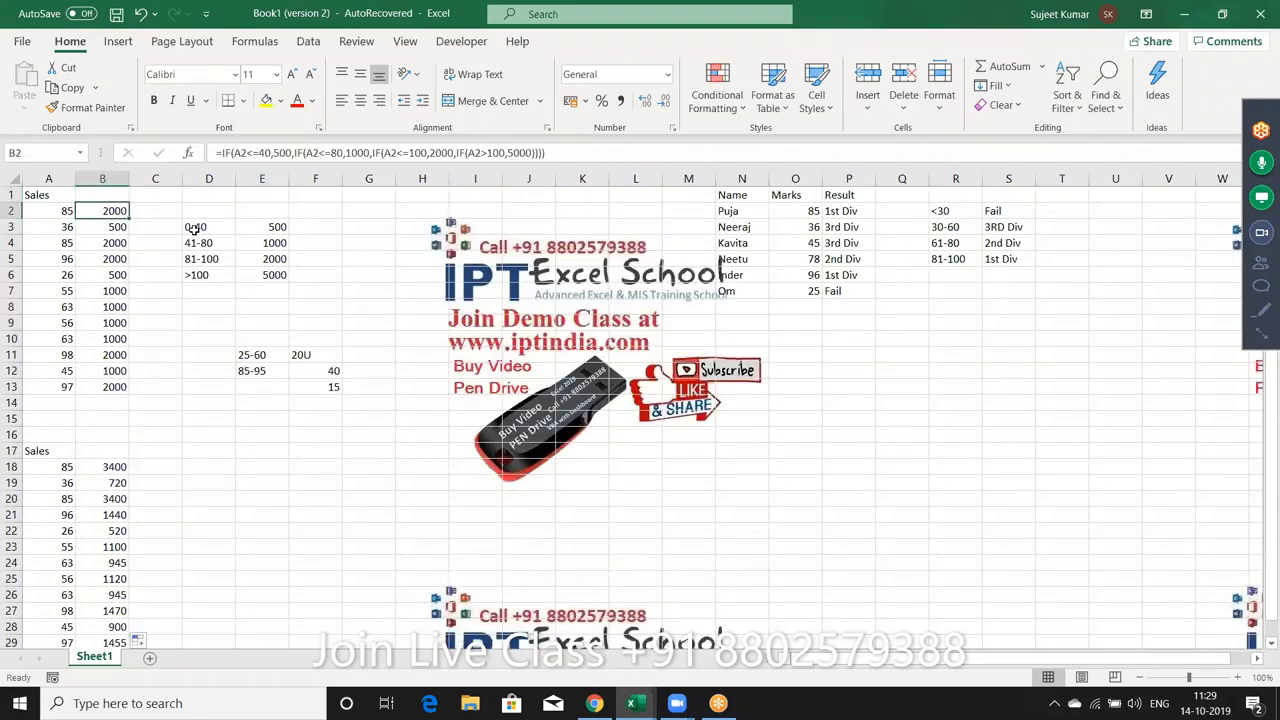
click(194, 228)
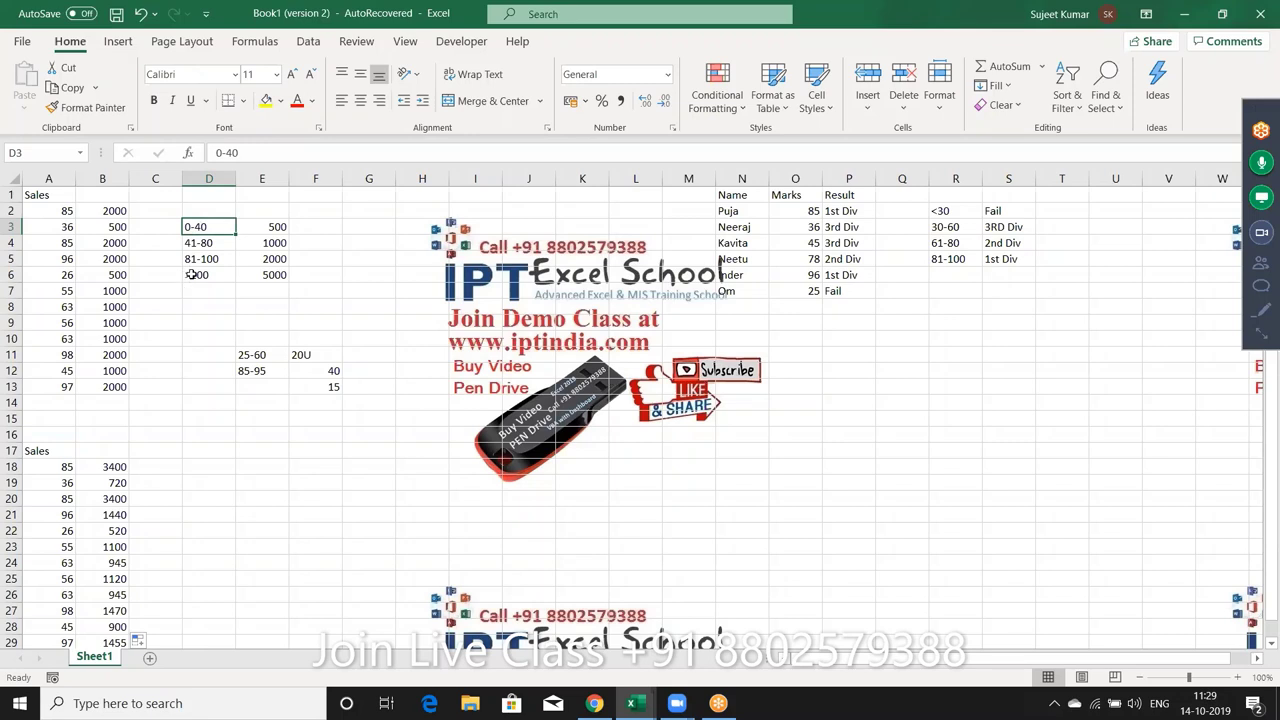
click(190, 274)
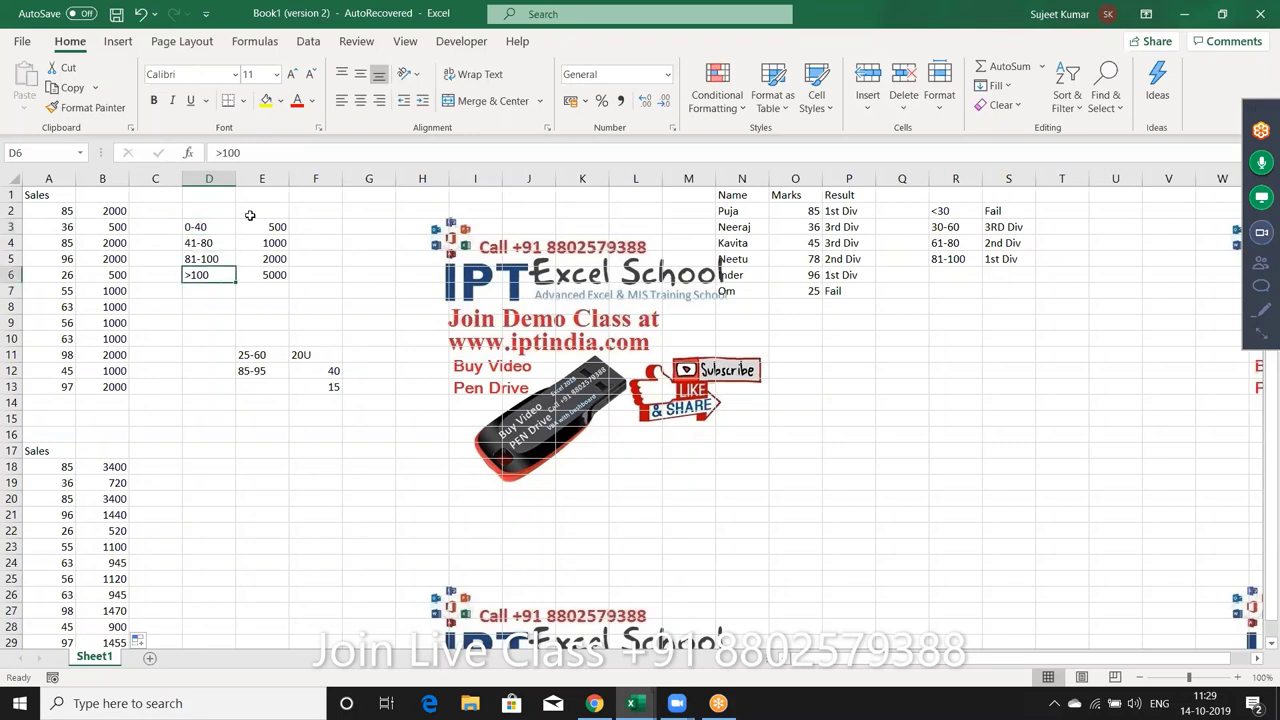
double_click(93, 210)
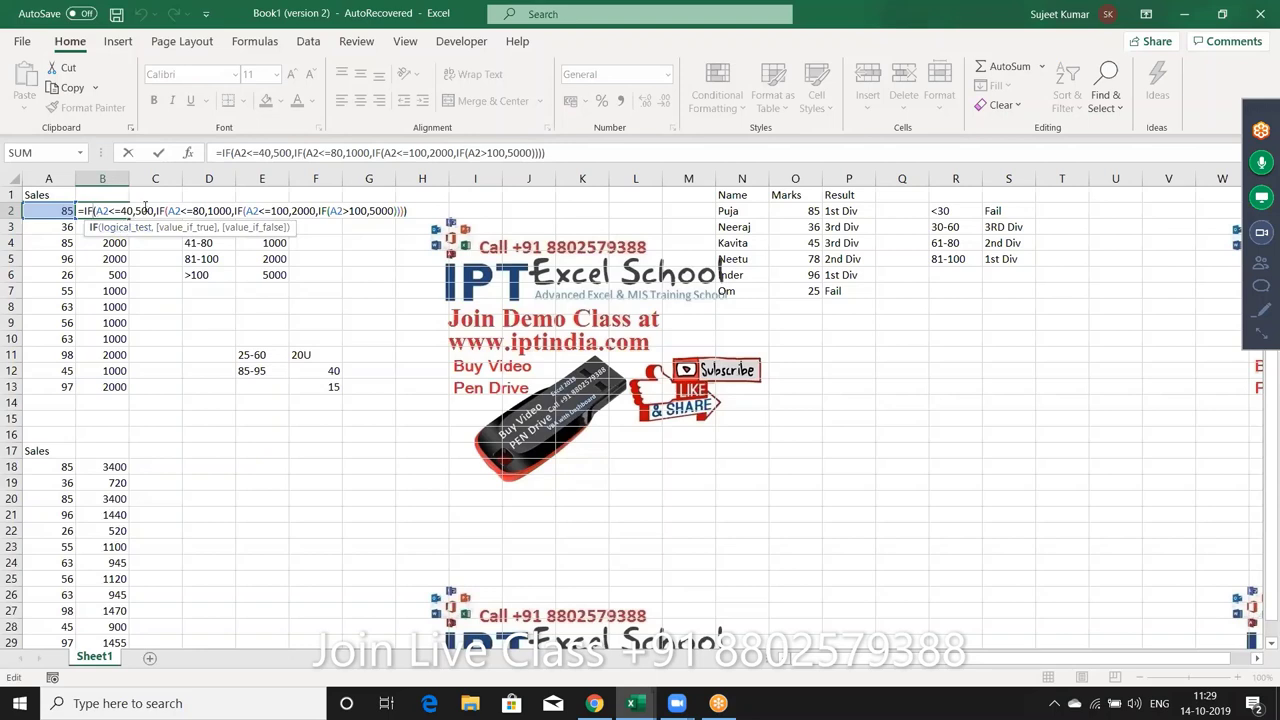
double_click(145, 210)
click(222, 210)
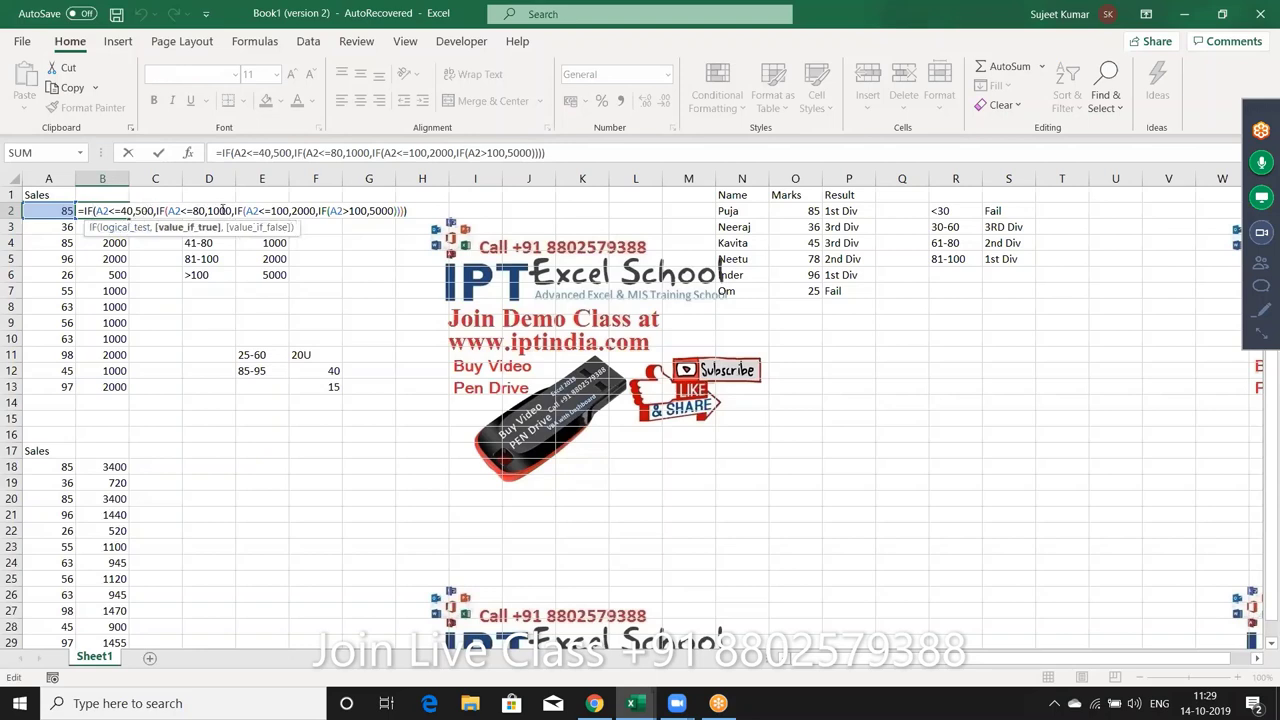
click(309, 211)
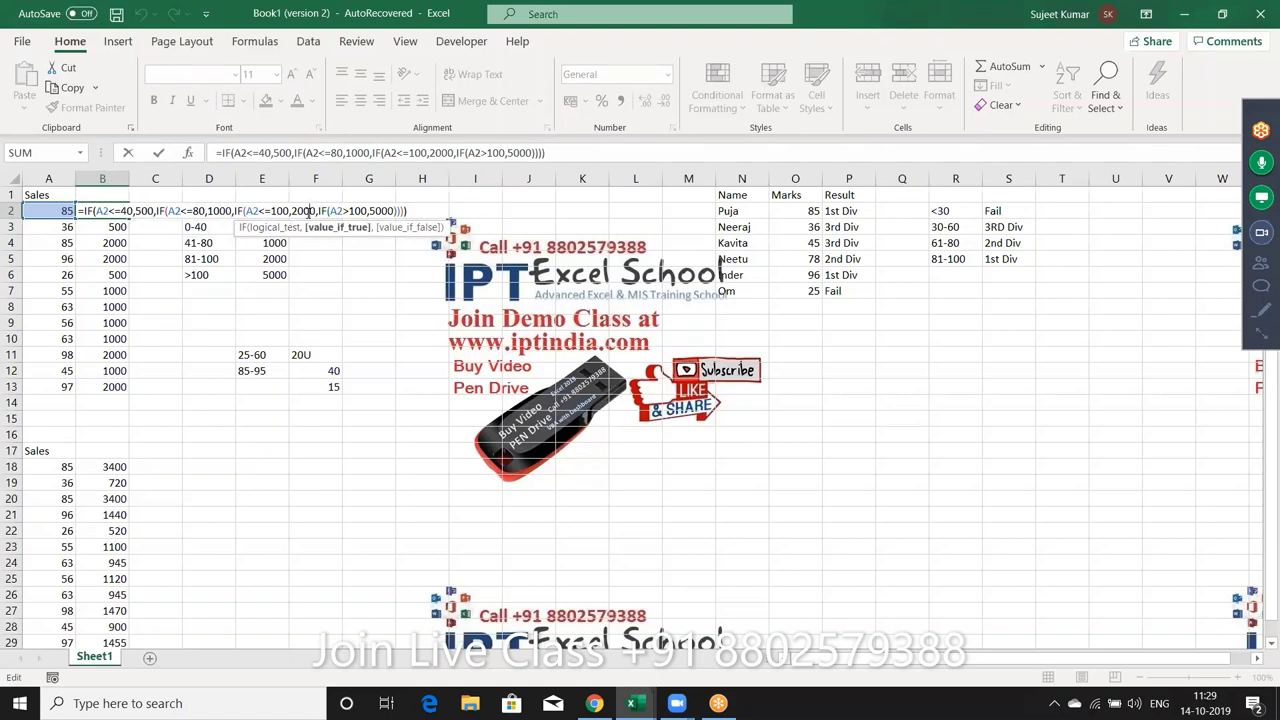
click(127, 211)
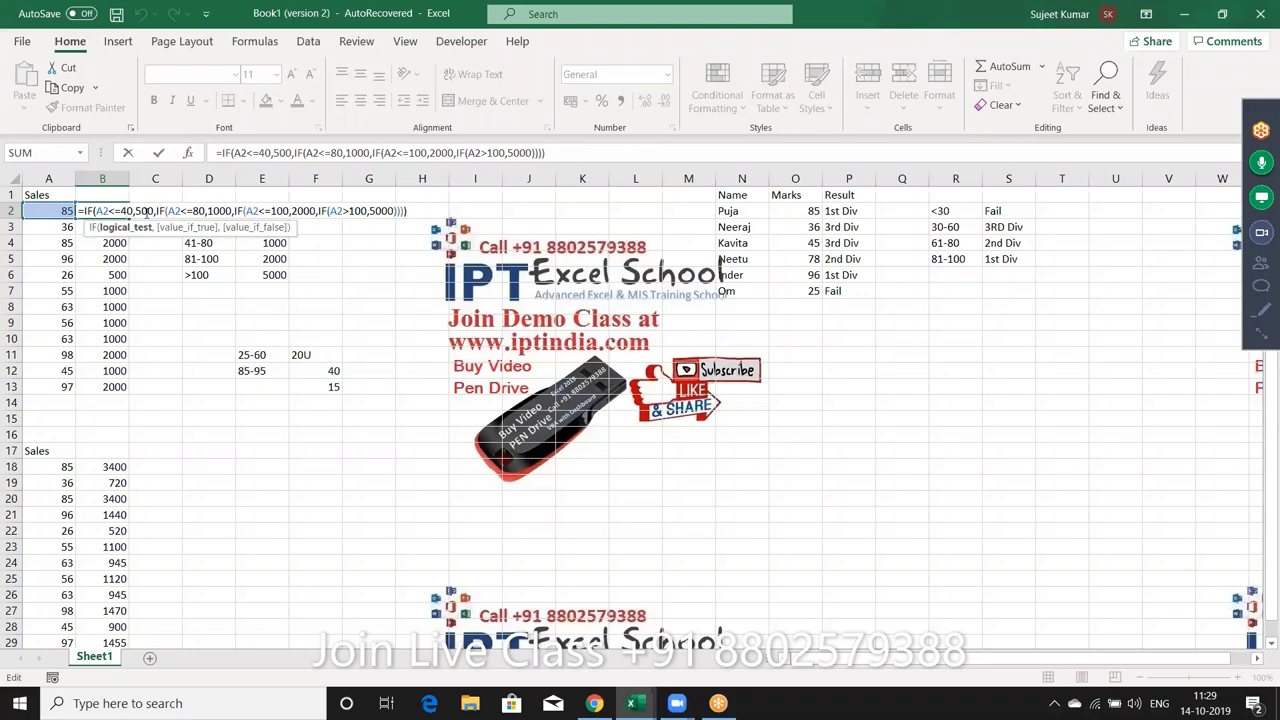
click(147, 211)
click(195, 211)
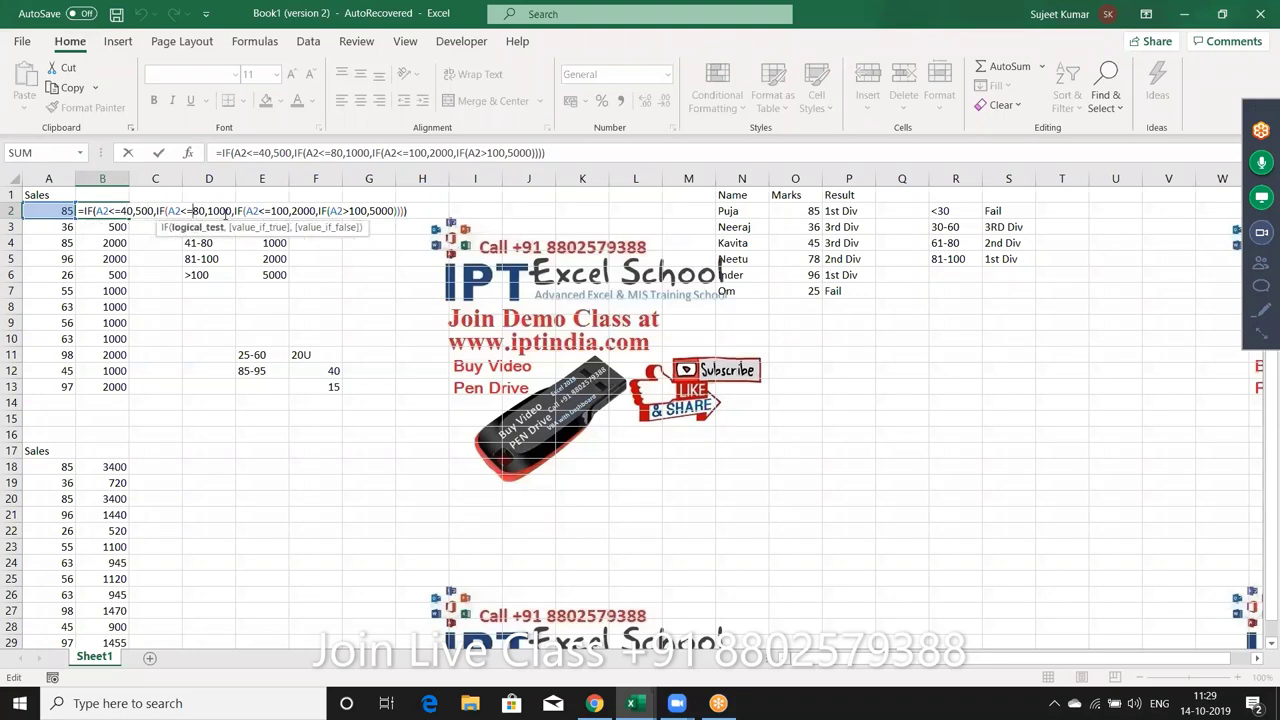
click(227, 211)
click(260, 211)
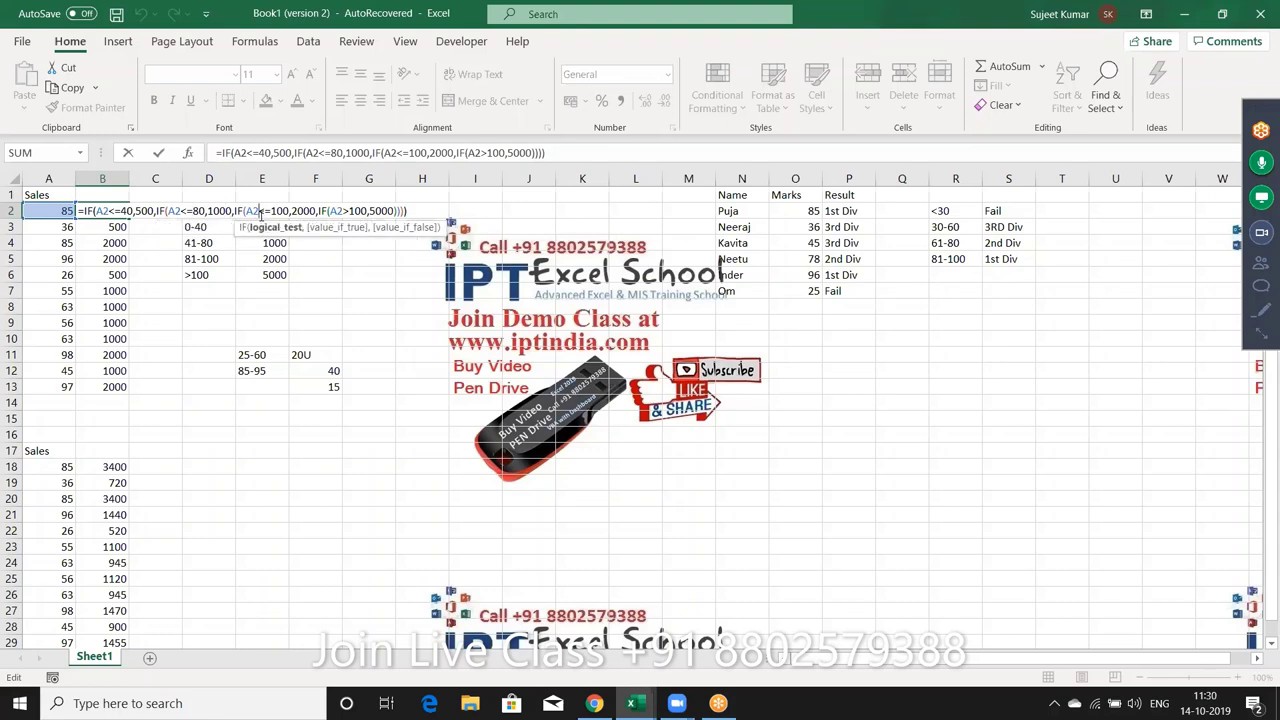
click(305, 211)
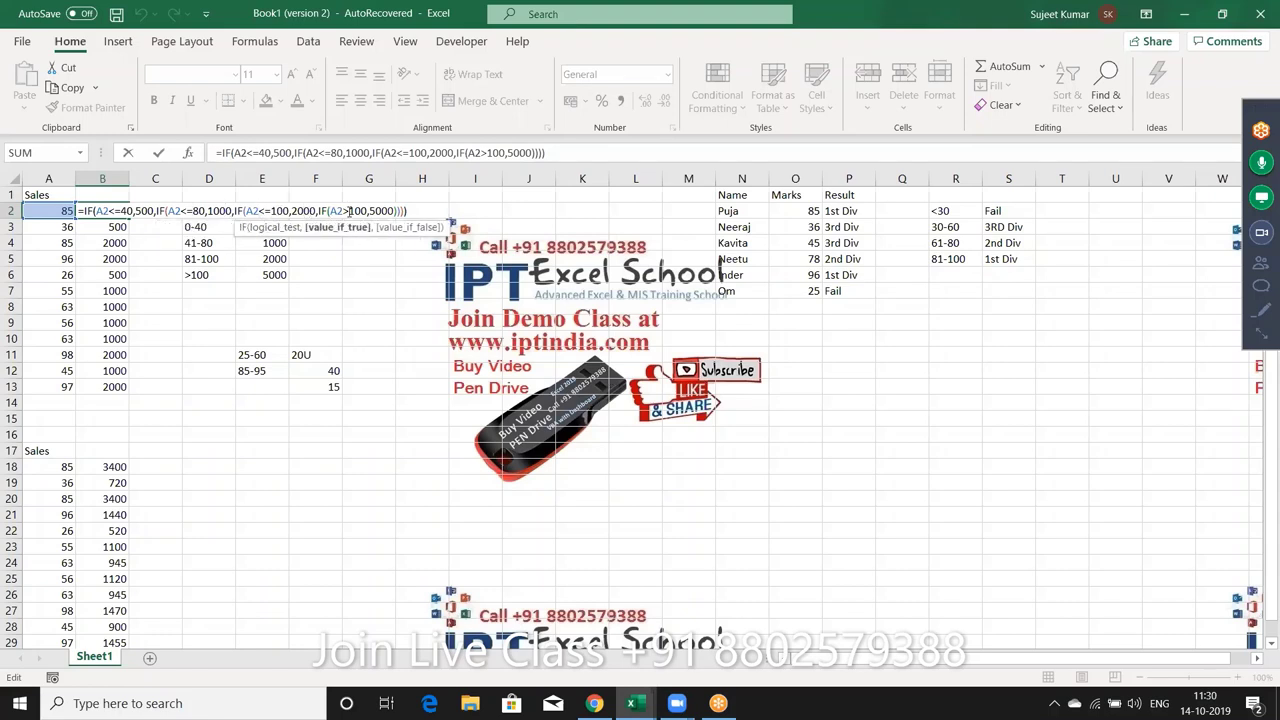
click(348, 211)
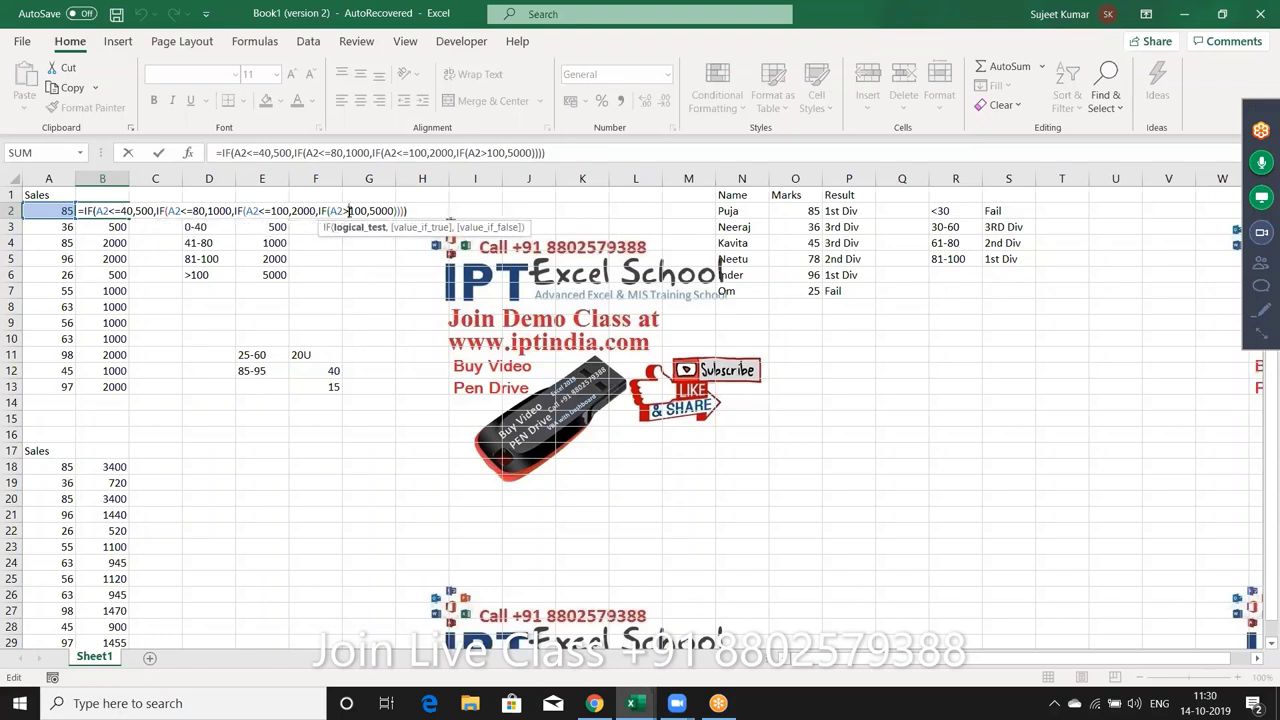
click(177, 211)
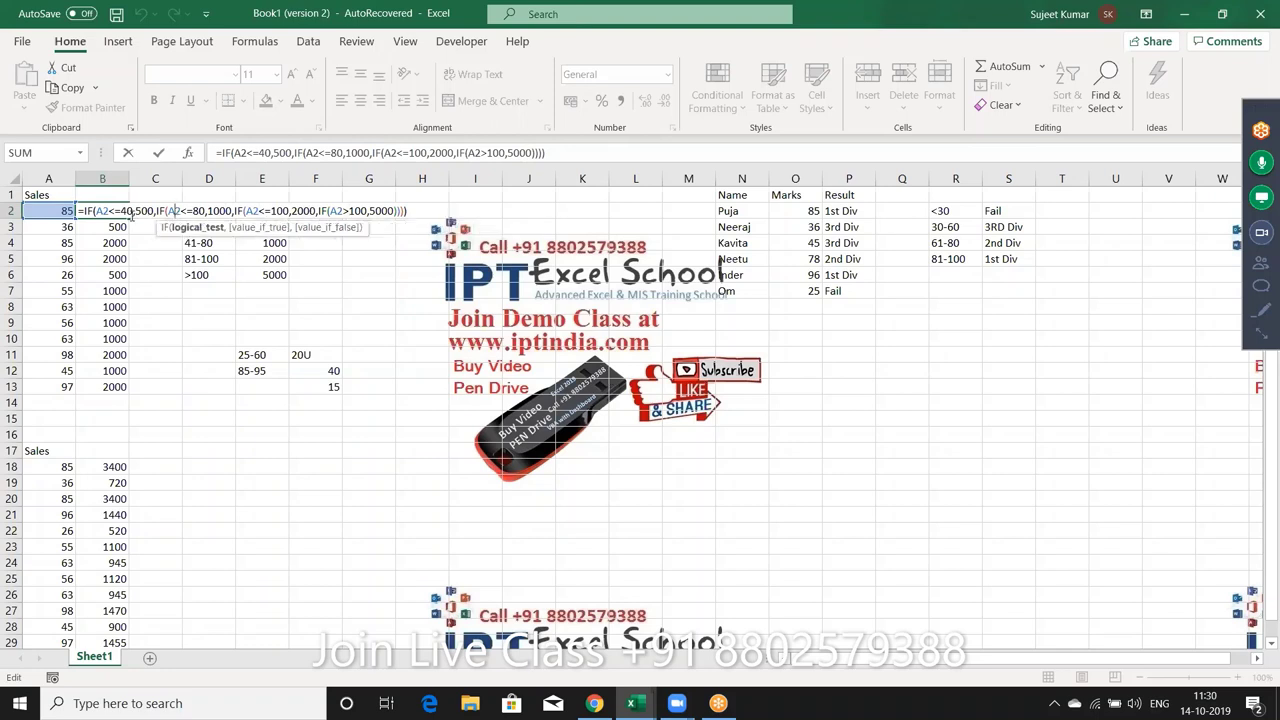
key(Return)
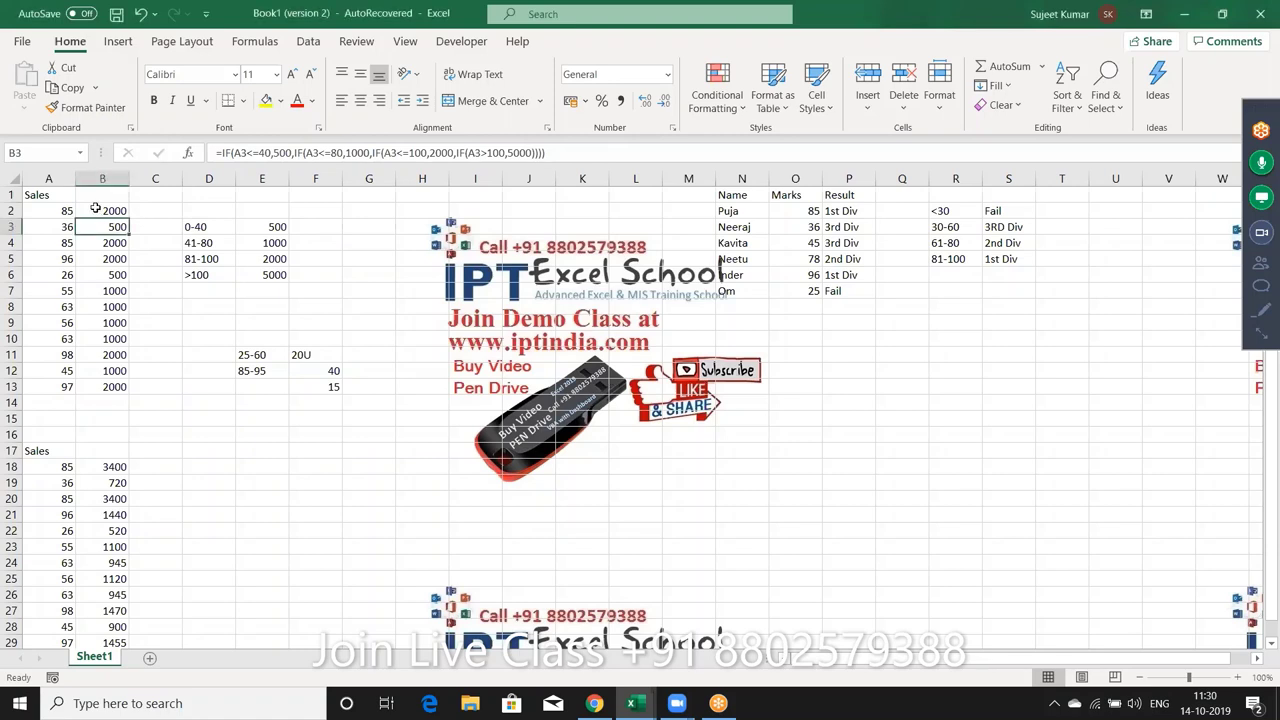
drag(207, 227, 210, 283)
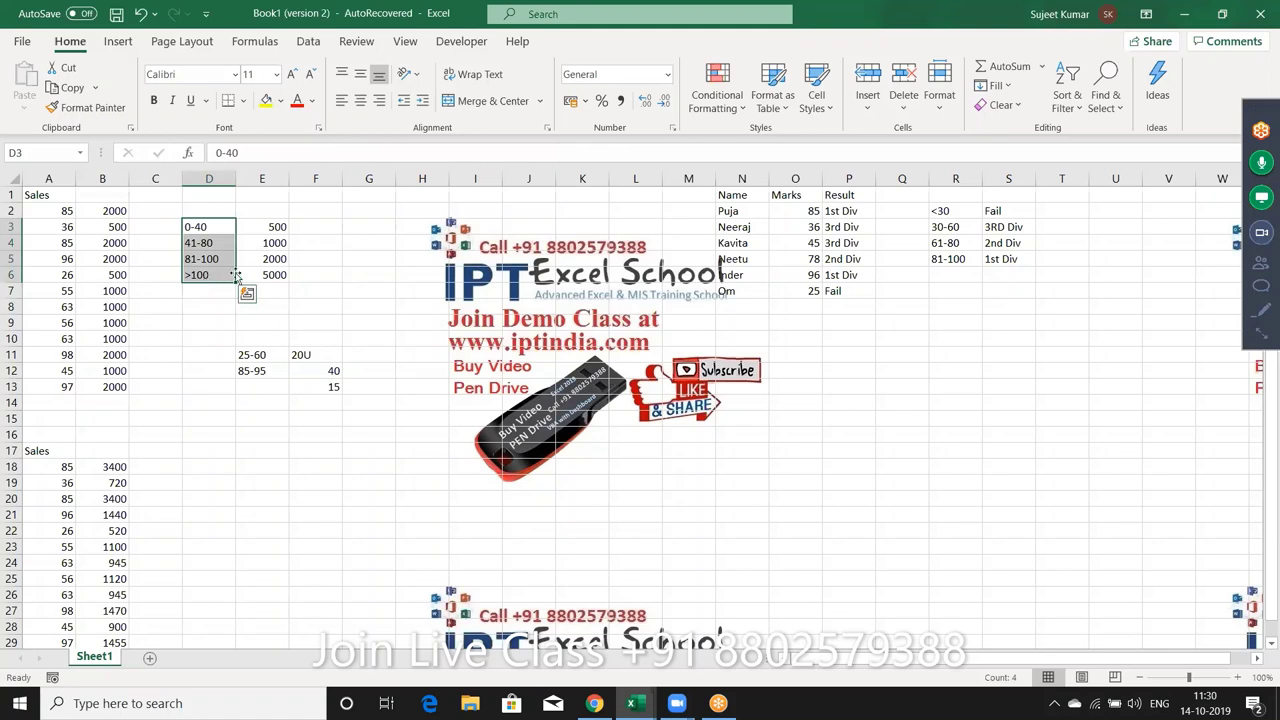
click(236, 277)
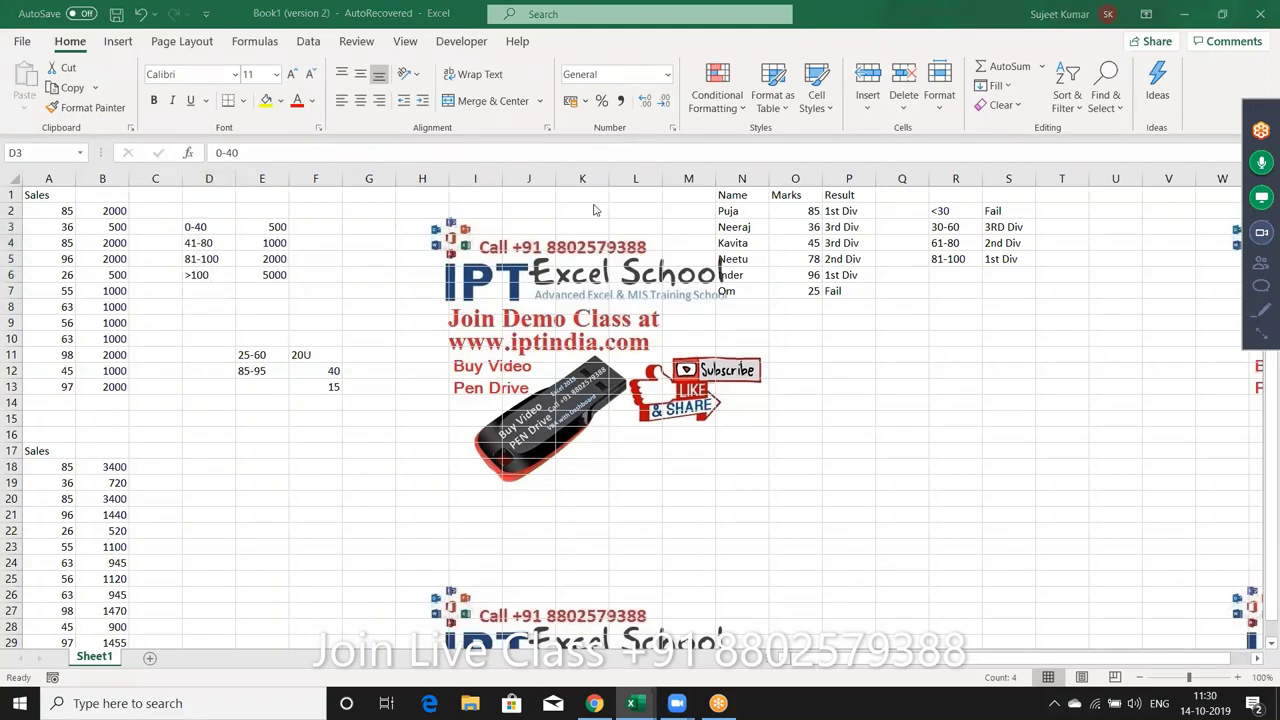
double_click(102, 208)
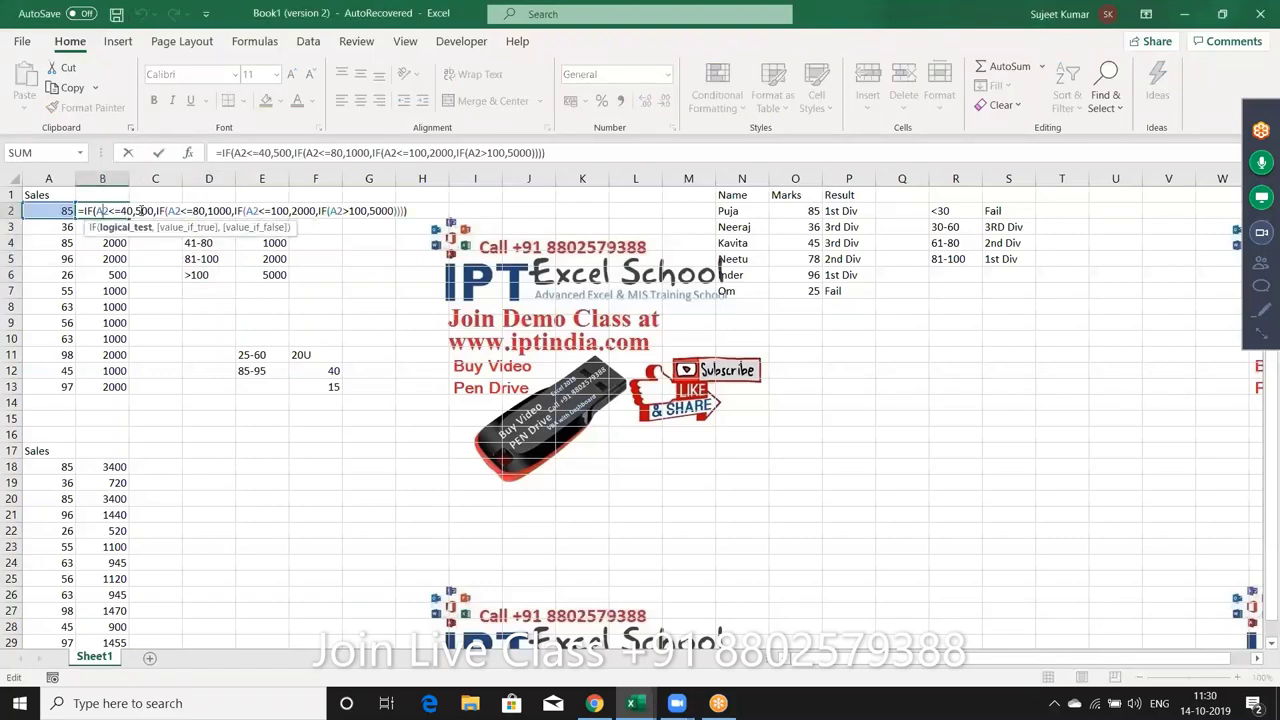
drag(157, 211, 424, 224)
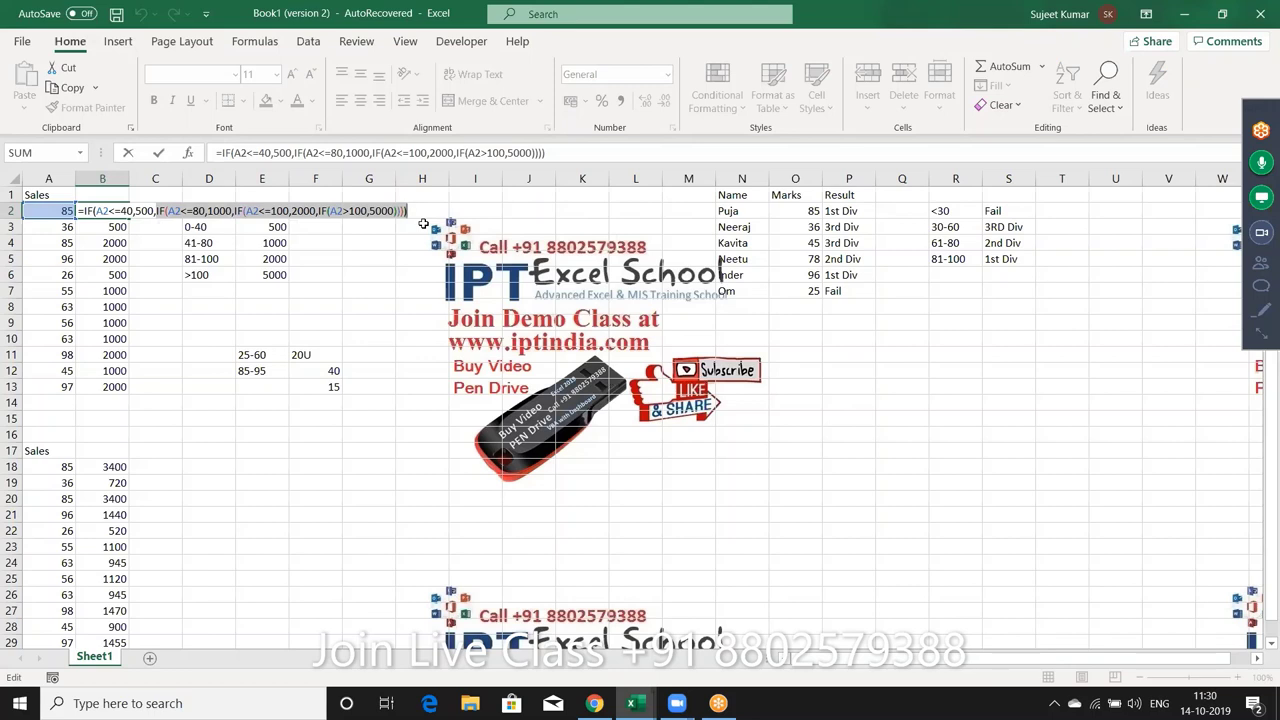
click(186, 210)
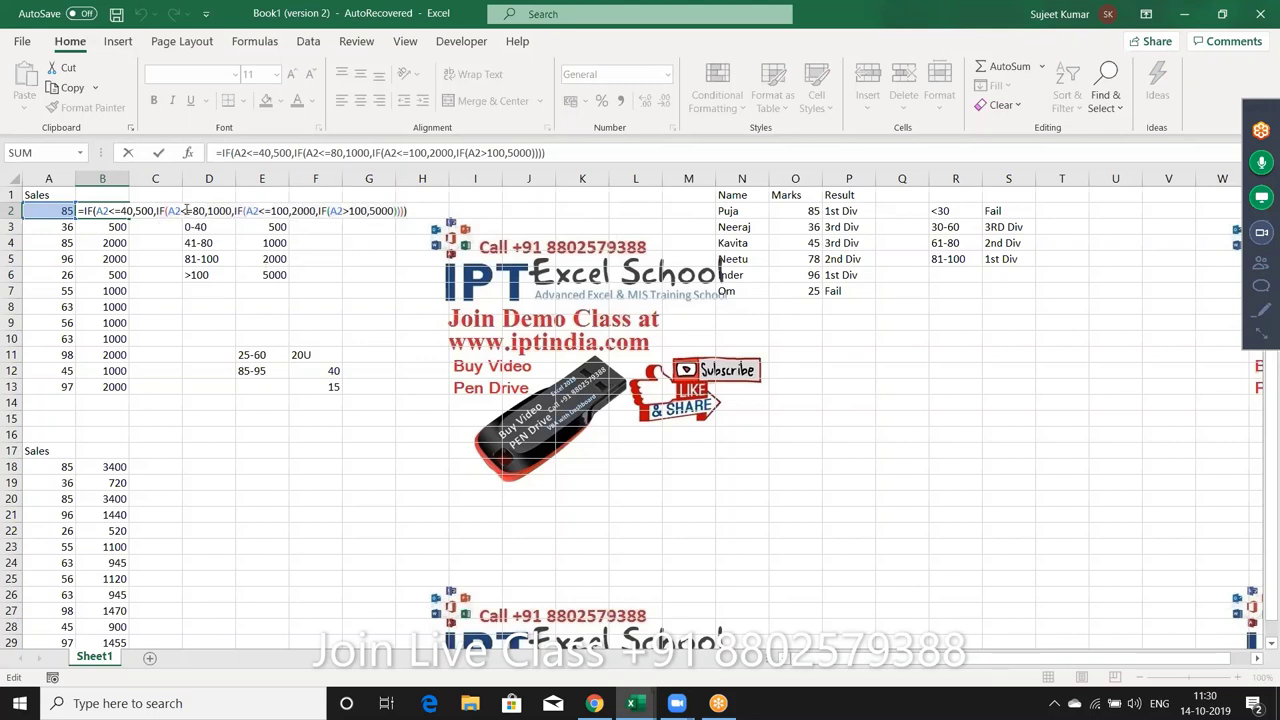
click(107, 211)
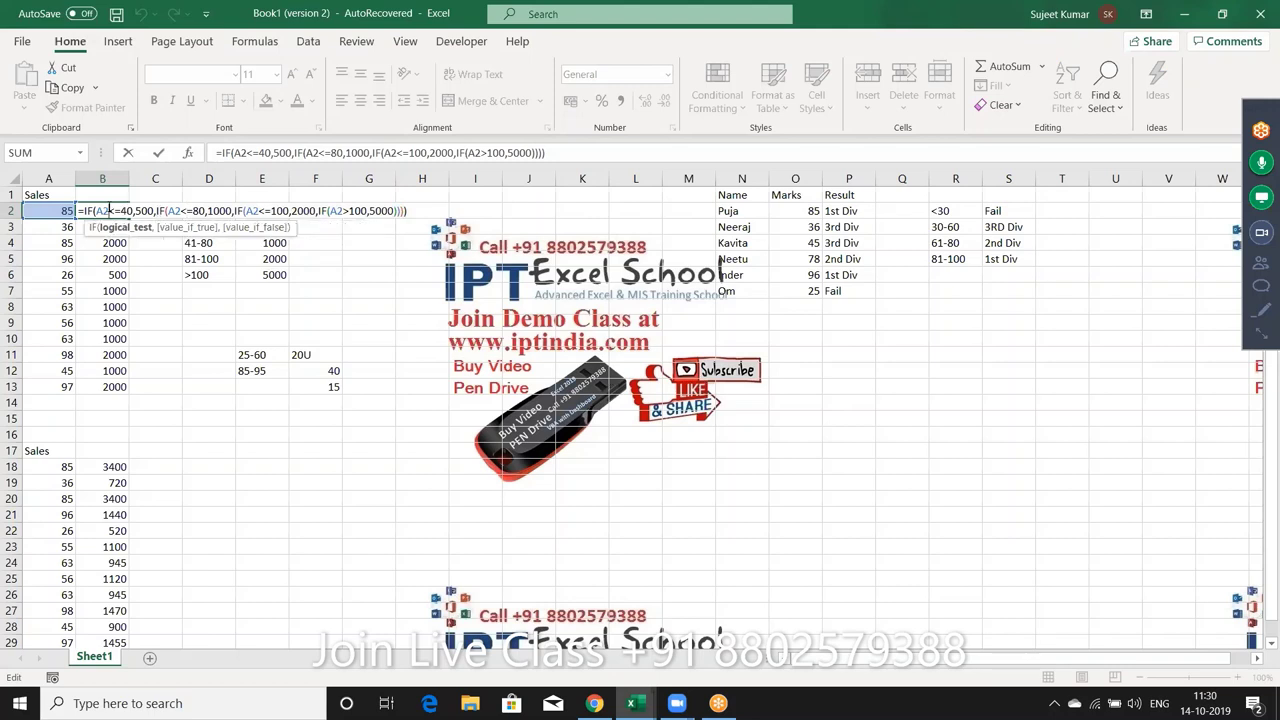
click(186, 210)
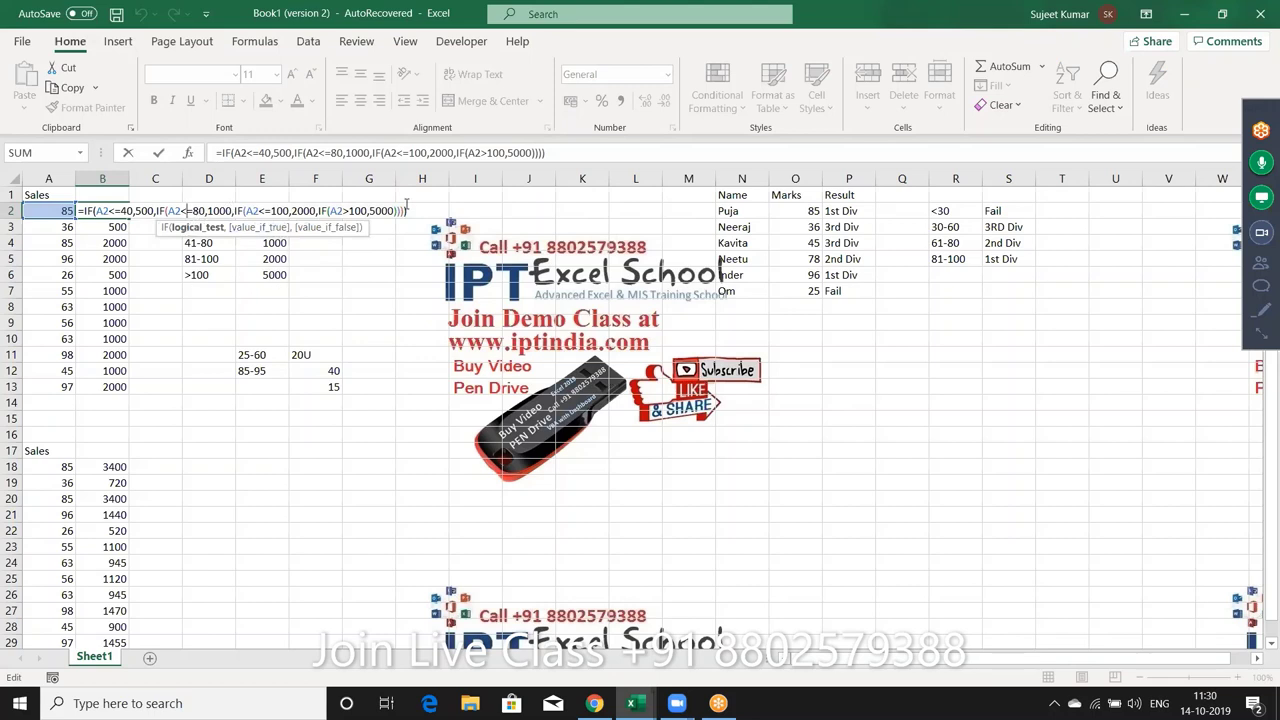
key(Return)
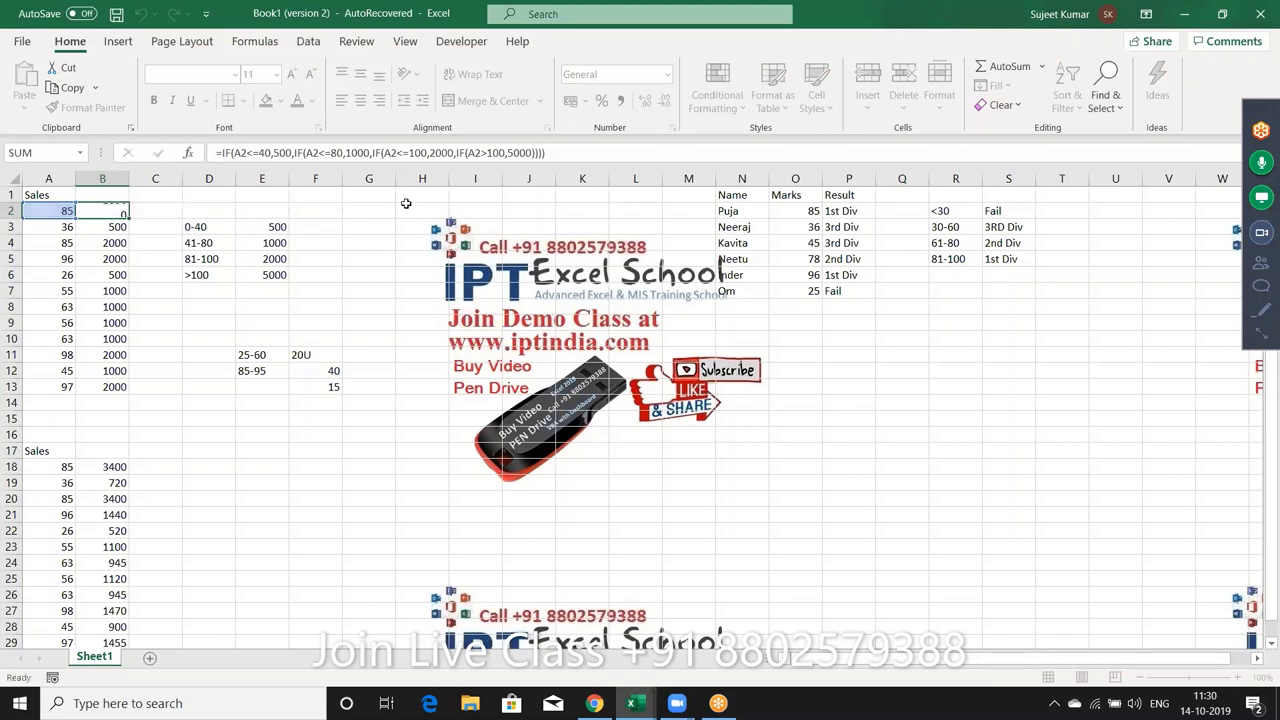
click(787, 211)
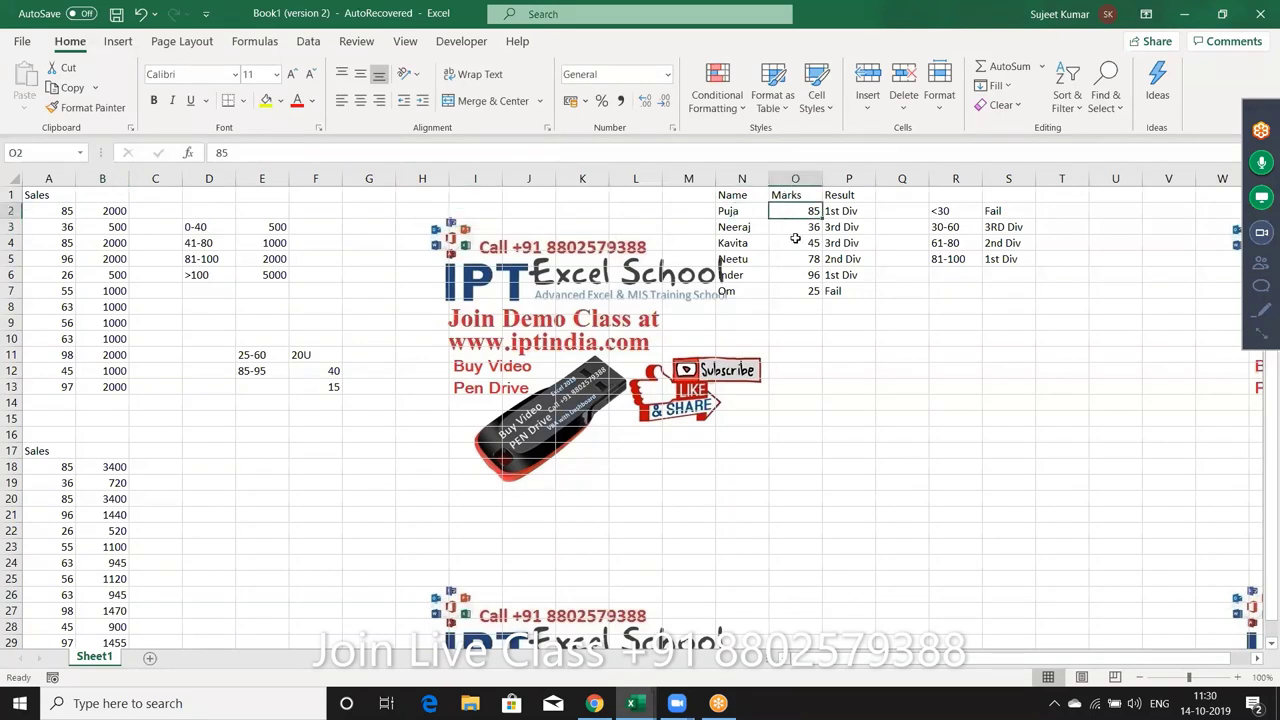
click(848, 208)
double_click(848, 208)
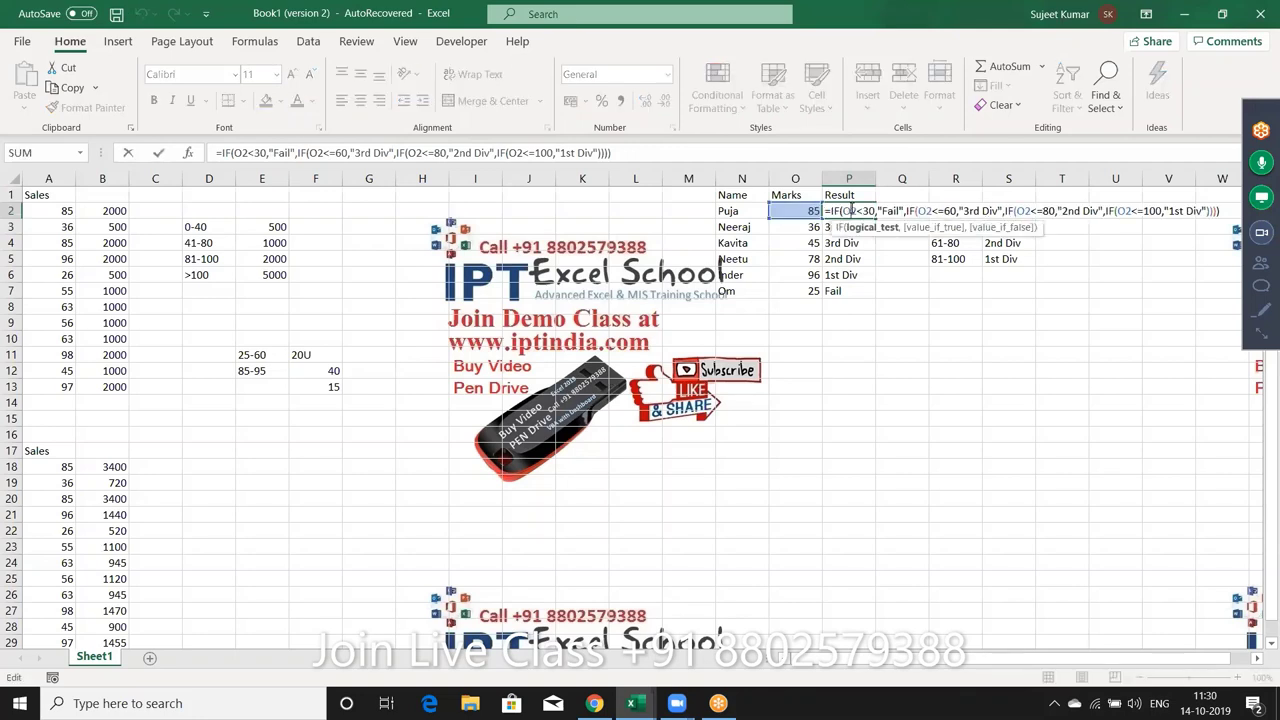
key(Escape)
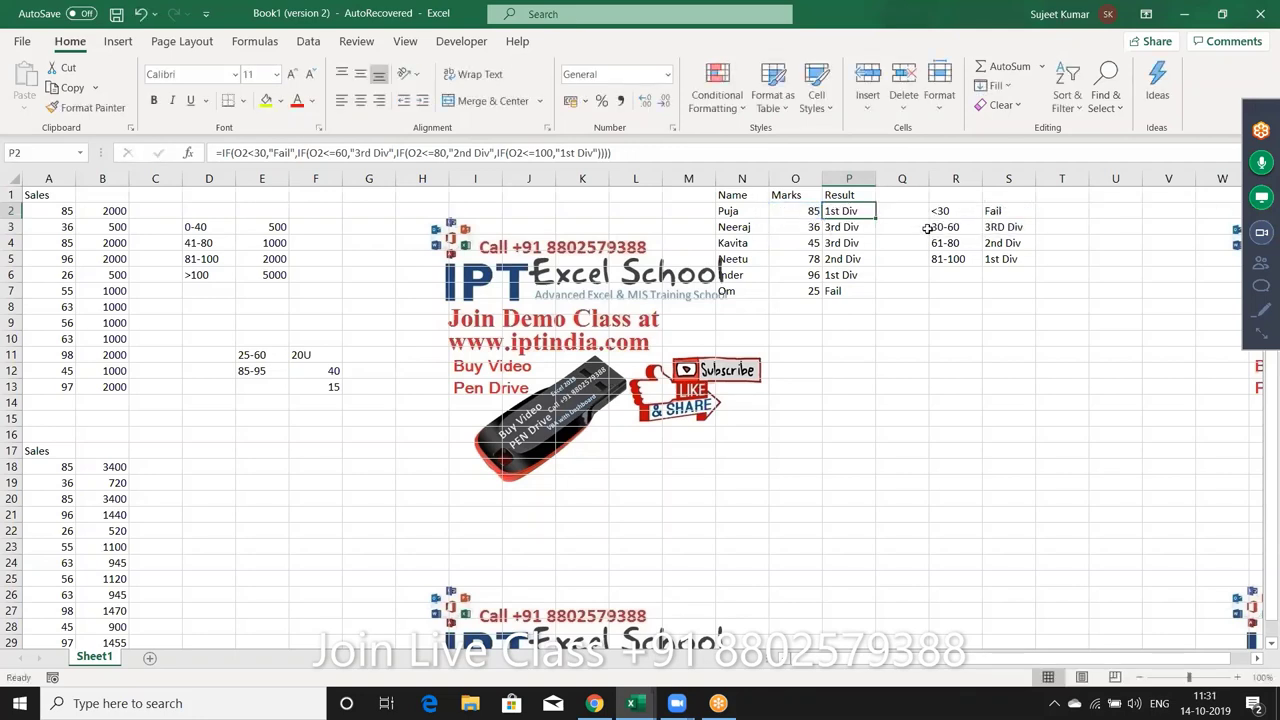
double_click(838, 212)
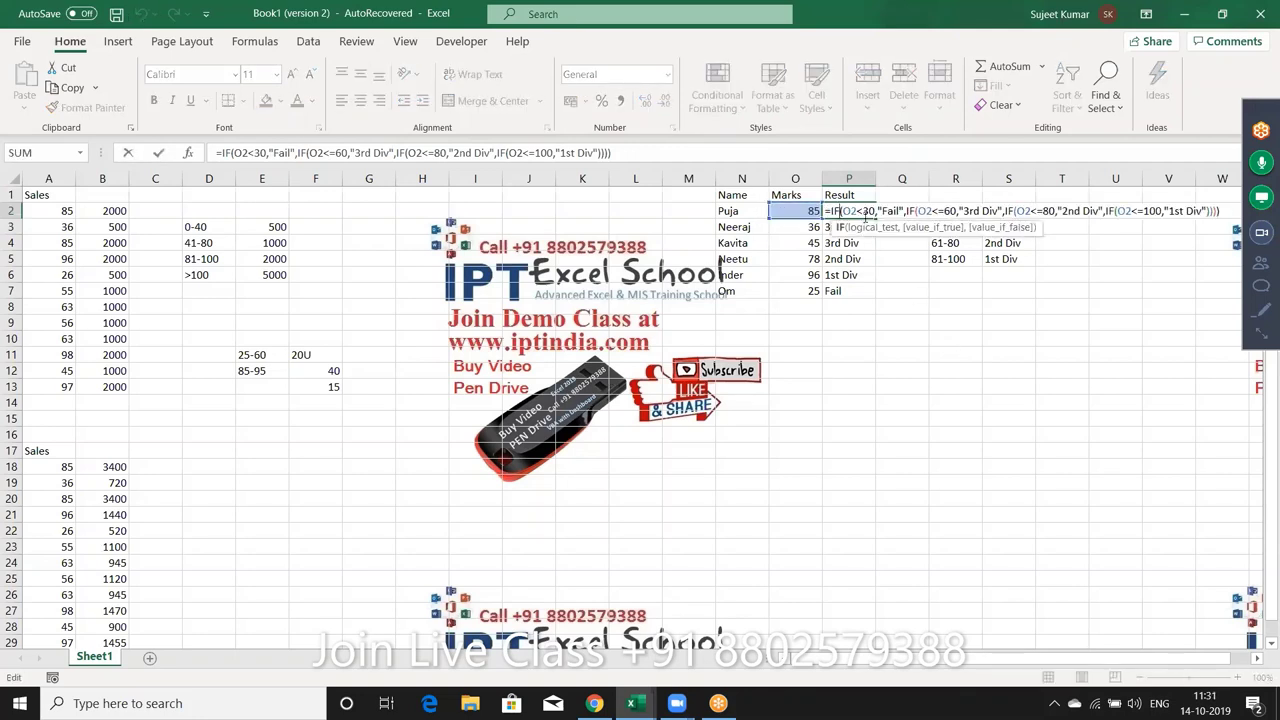
drag(880, 211, 897, 211)
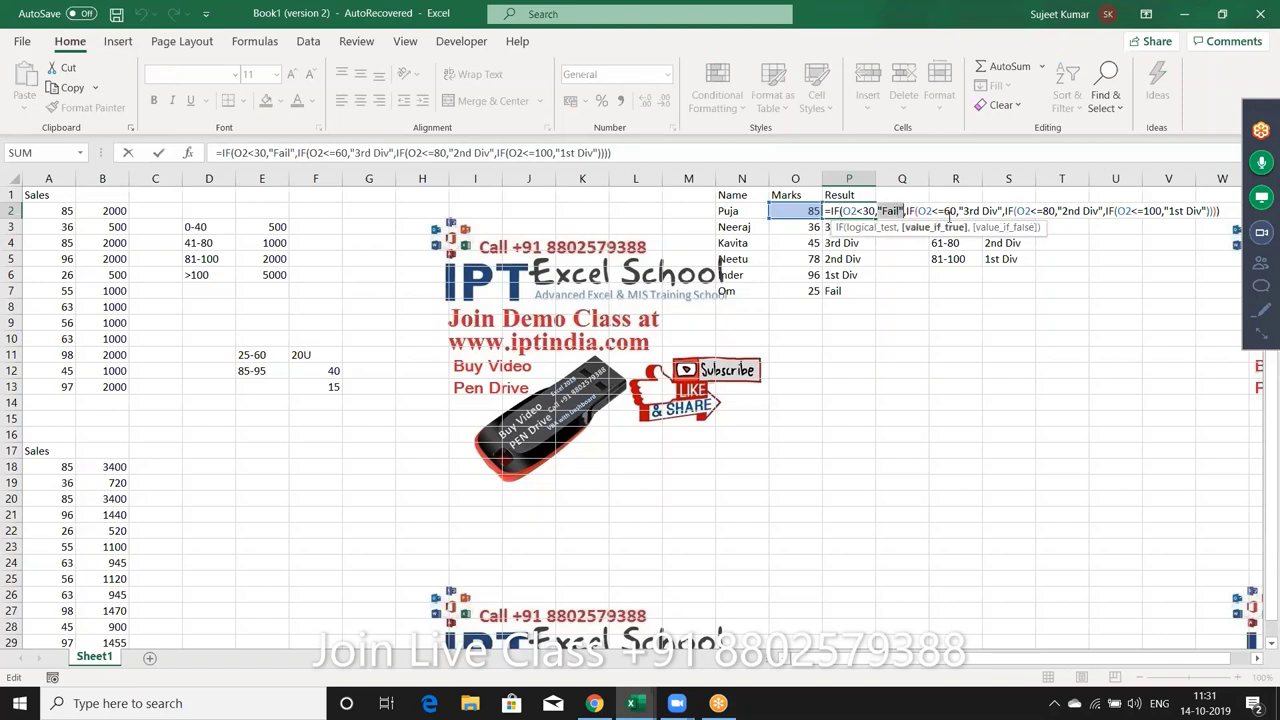
drag(982, 211, 990, 211)
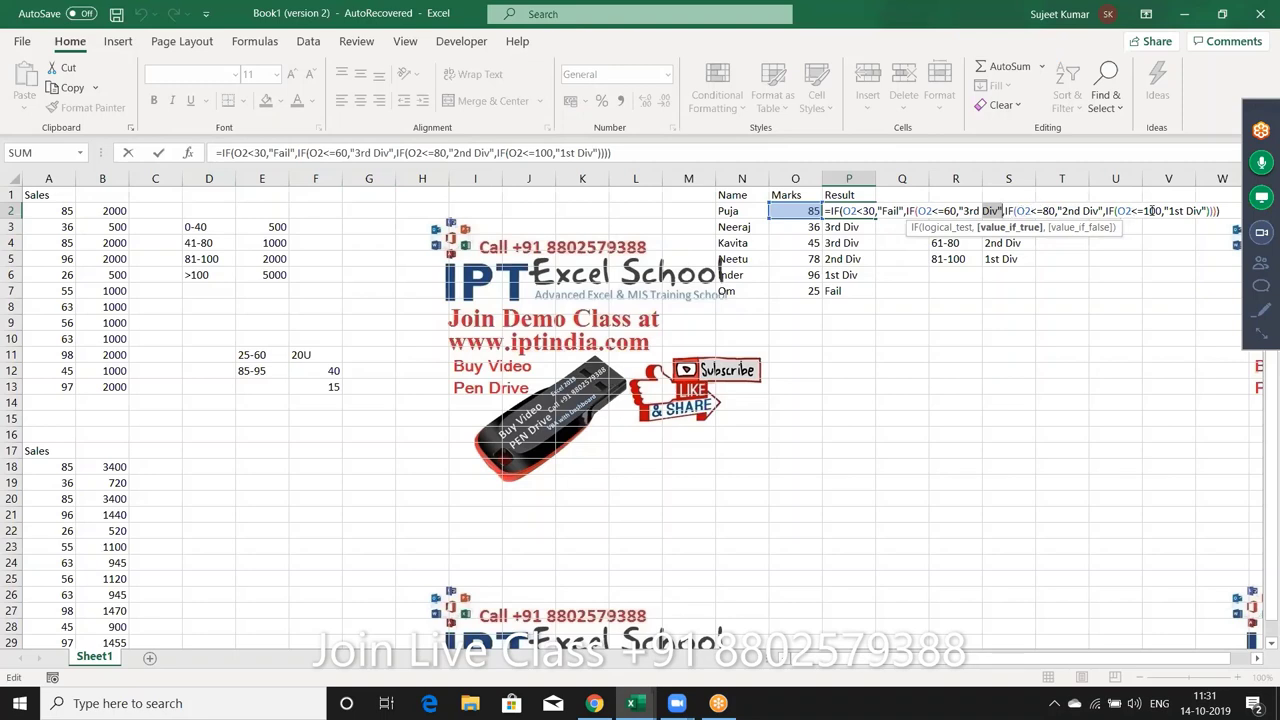
key(Return)
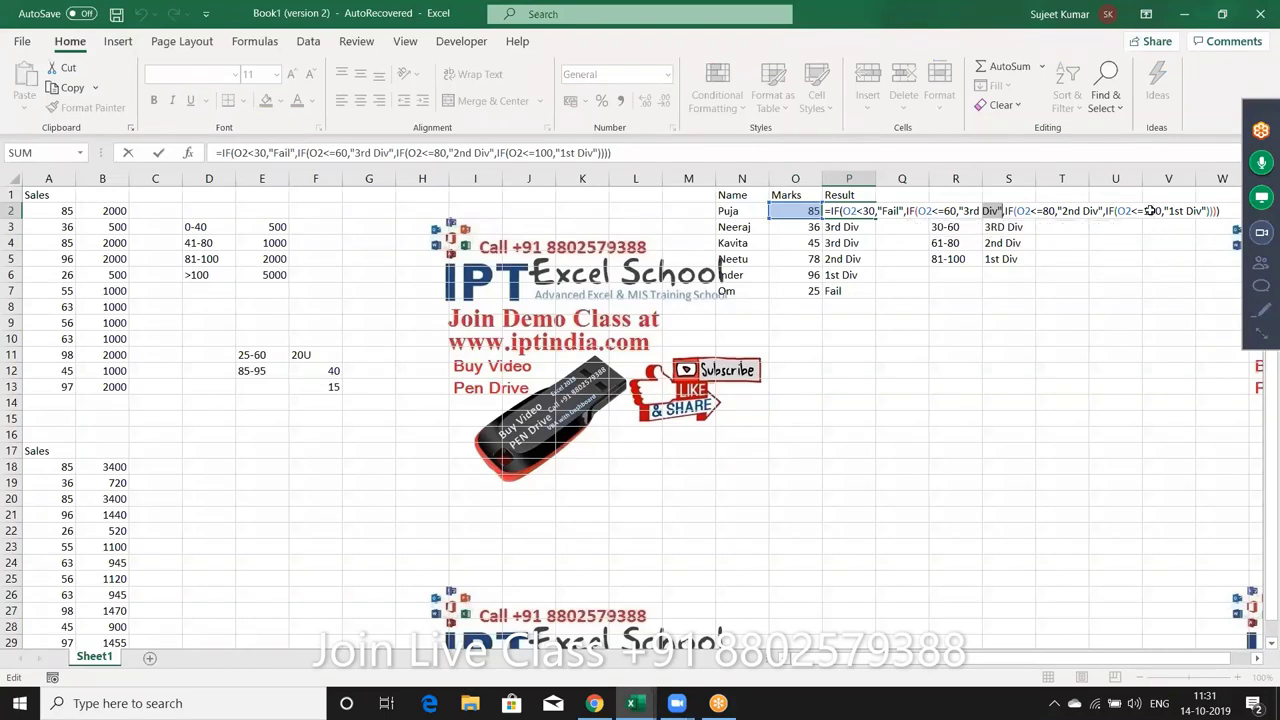
key(Up)
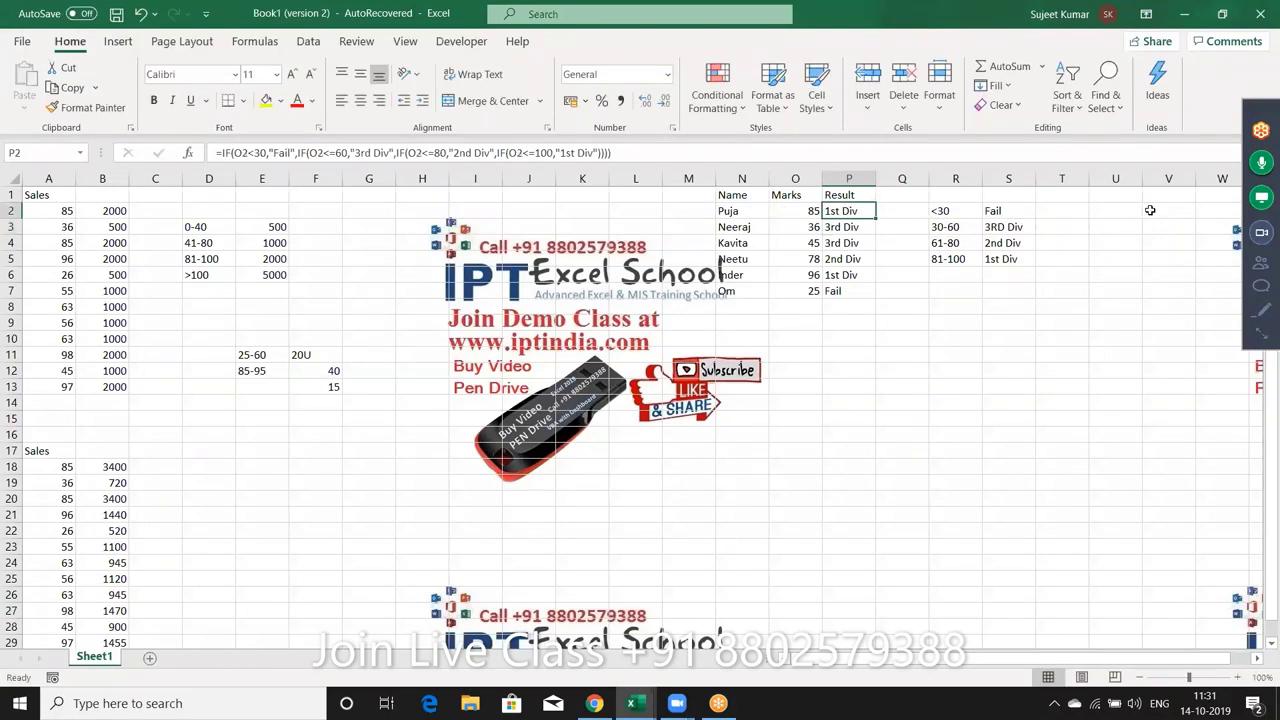
Step: Review the 25-60 (rate 20) and 85-95 (rate 40) criteria, then open B18's formula for in-cell editing
click(110, 466)
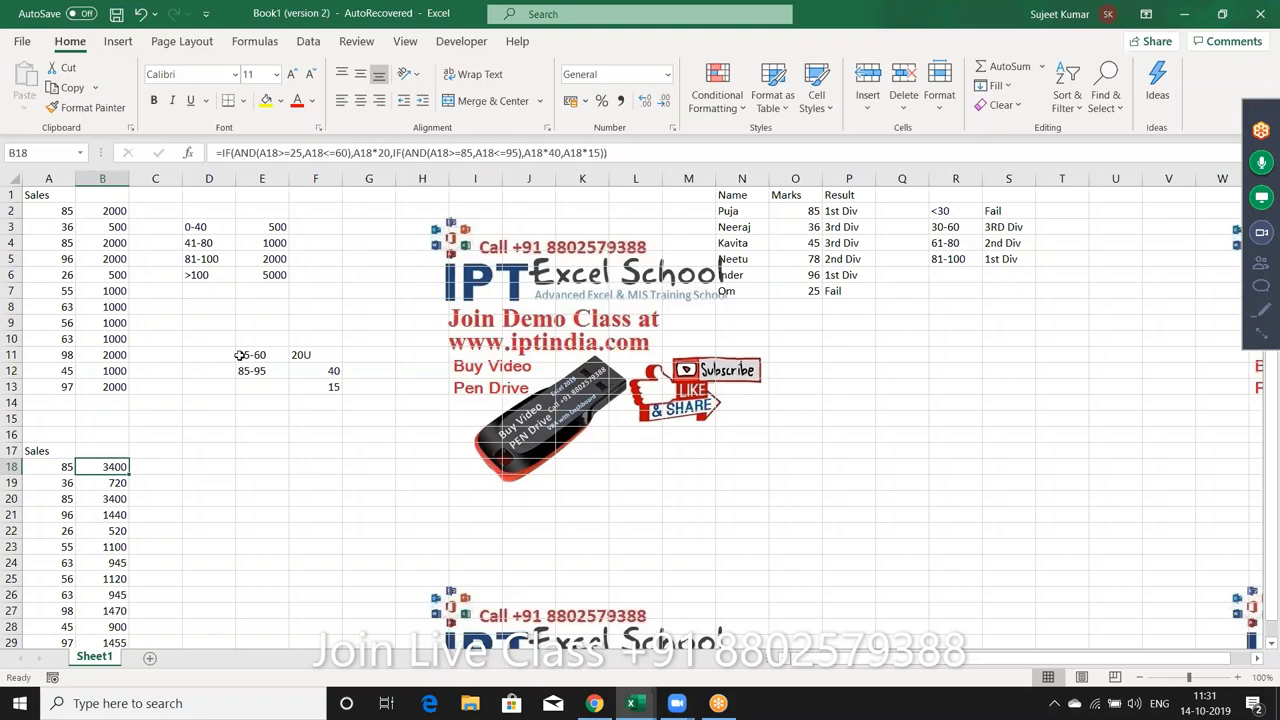
click(251, 357)
click(257, 371)
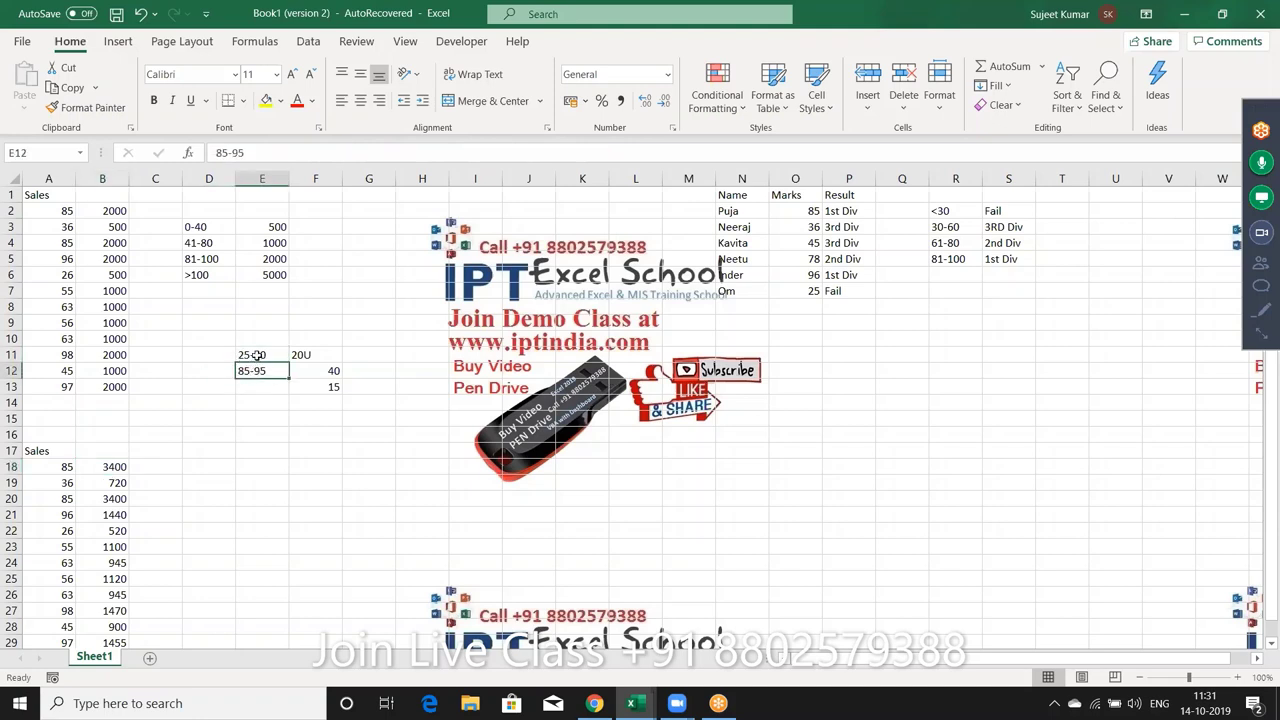
click(257, 357)
click(257, 376)
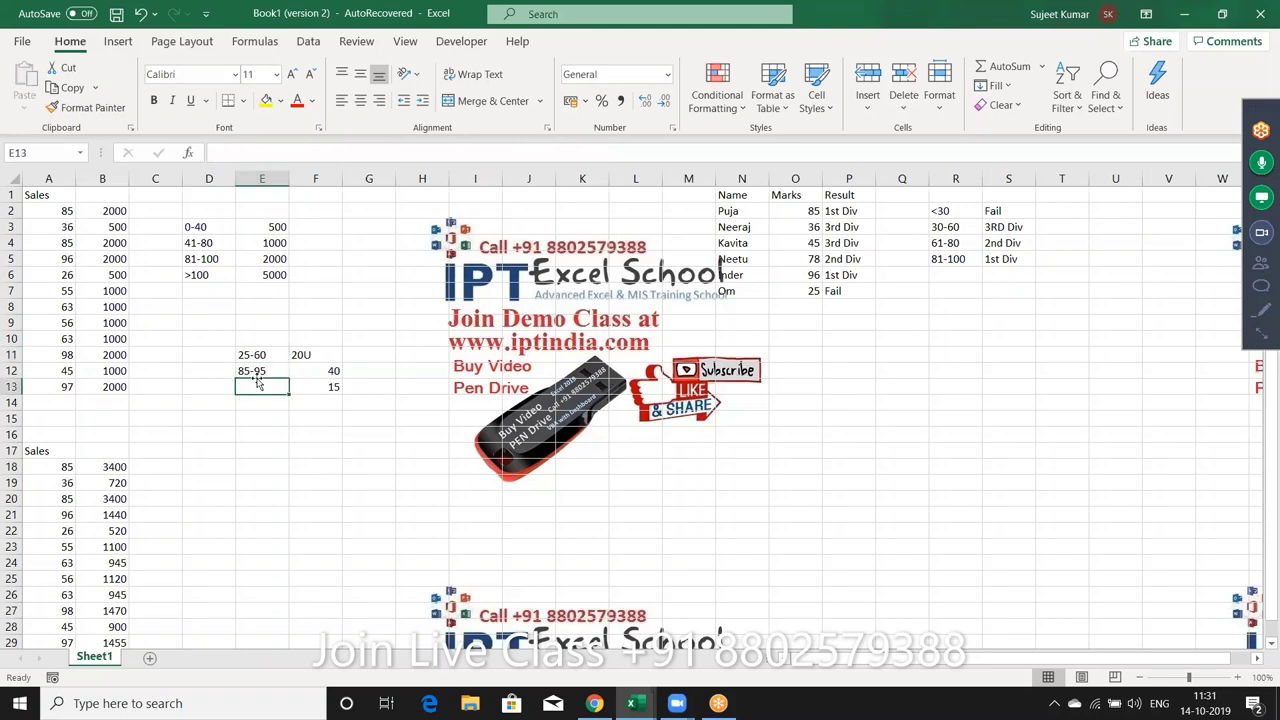
click(309, 359)
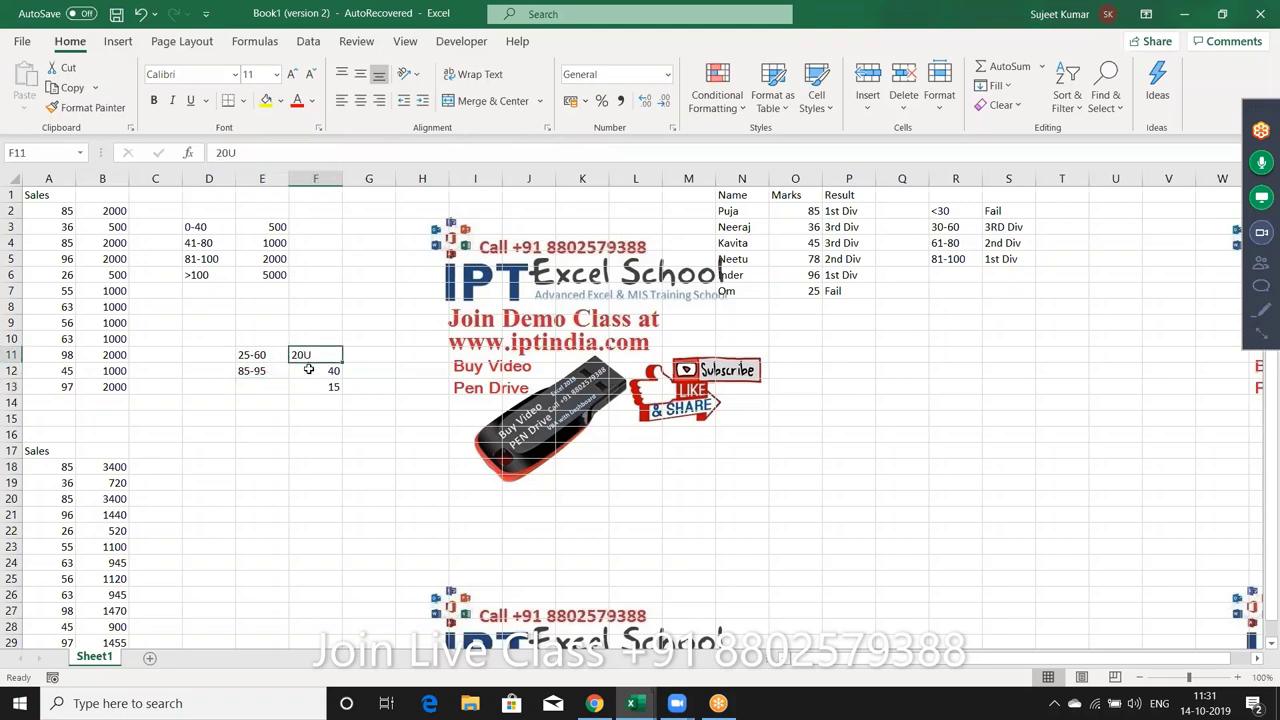
click(307, 371)
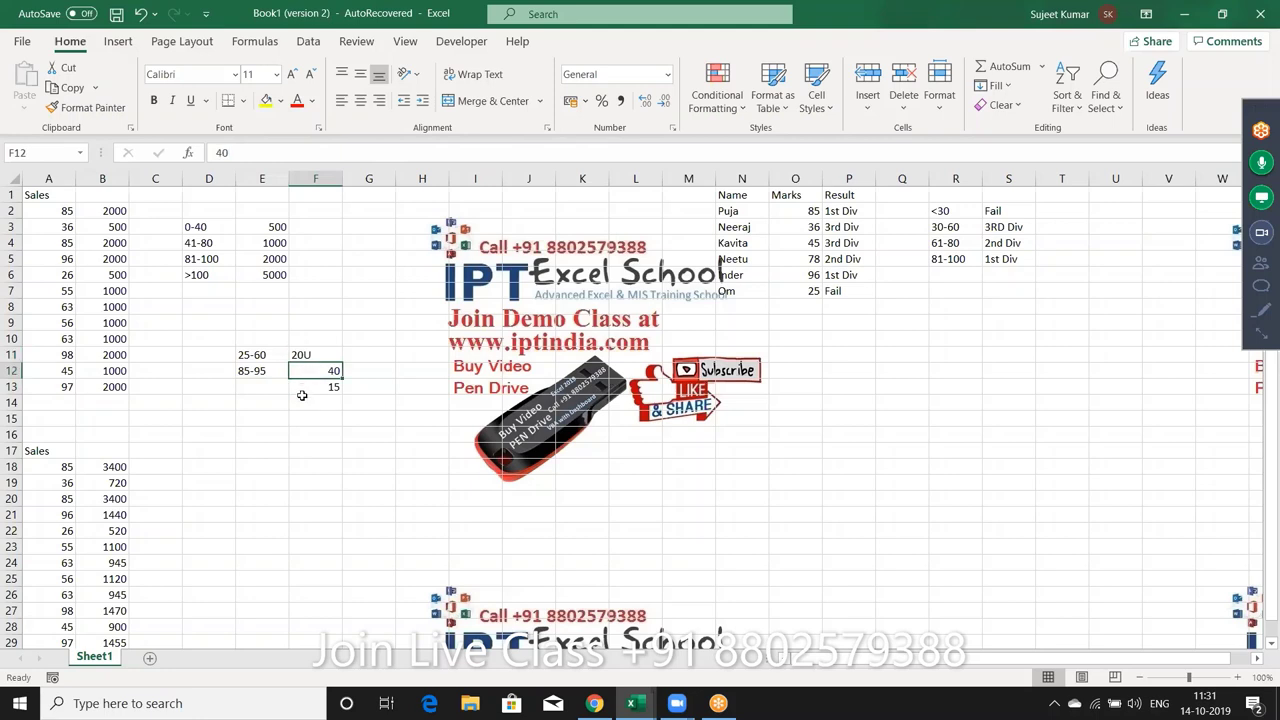
click(286, 387)
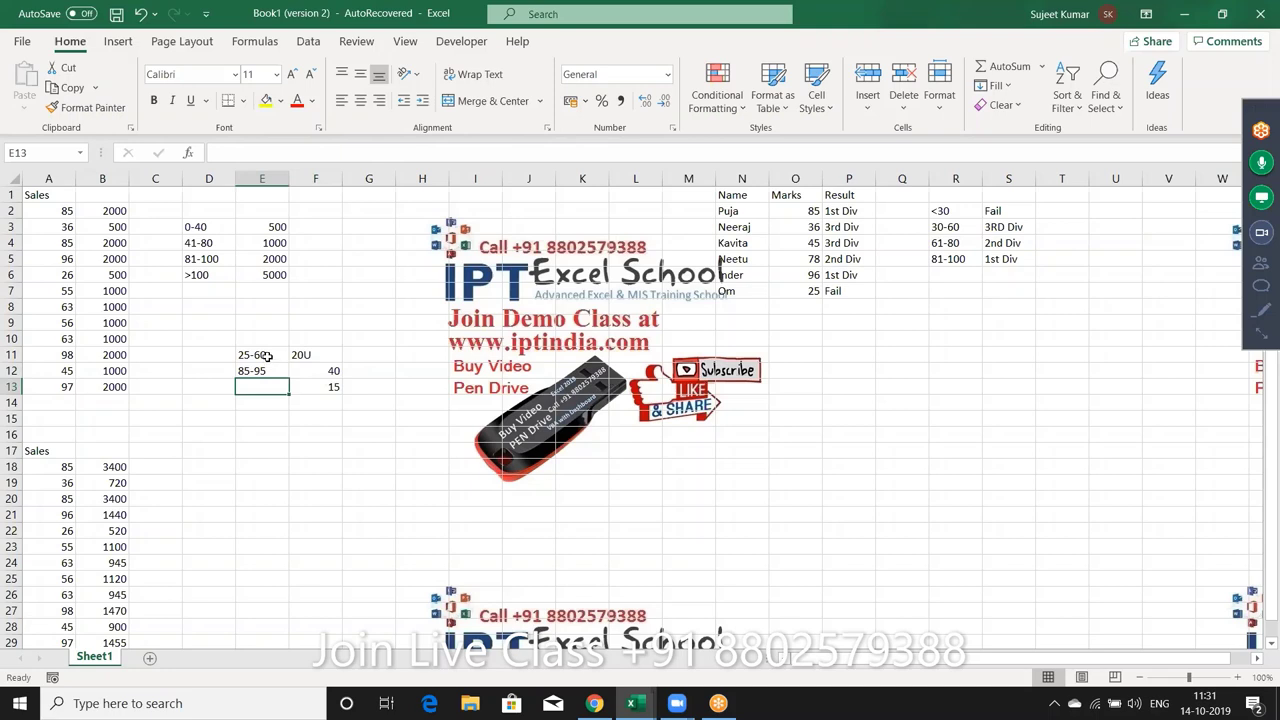
drag(262, 357, 259, 386)
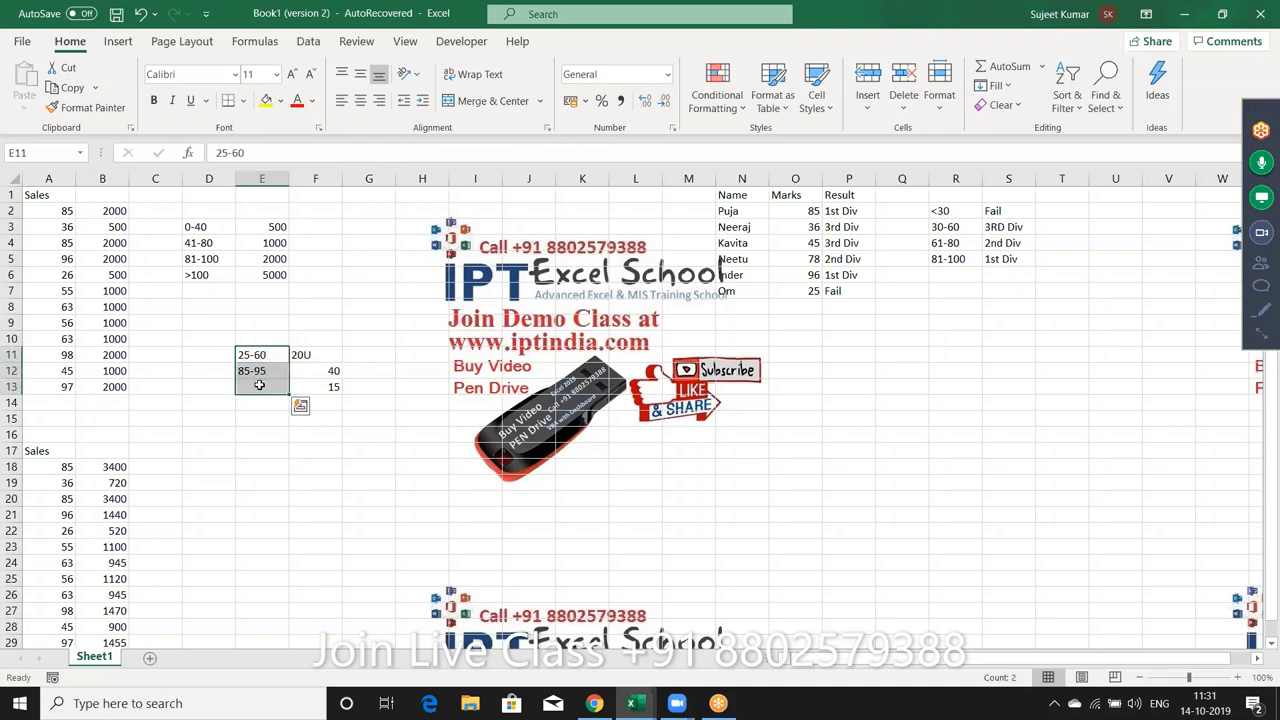
click(98, 467)
double_click(98, 467)
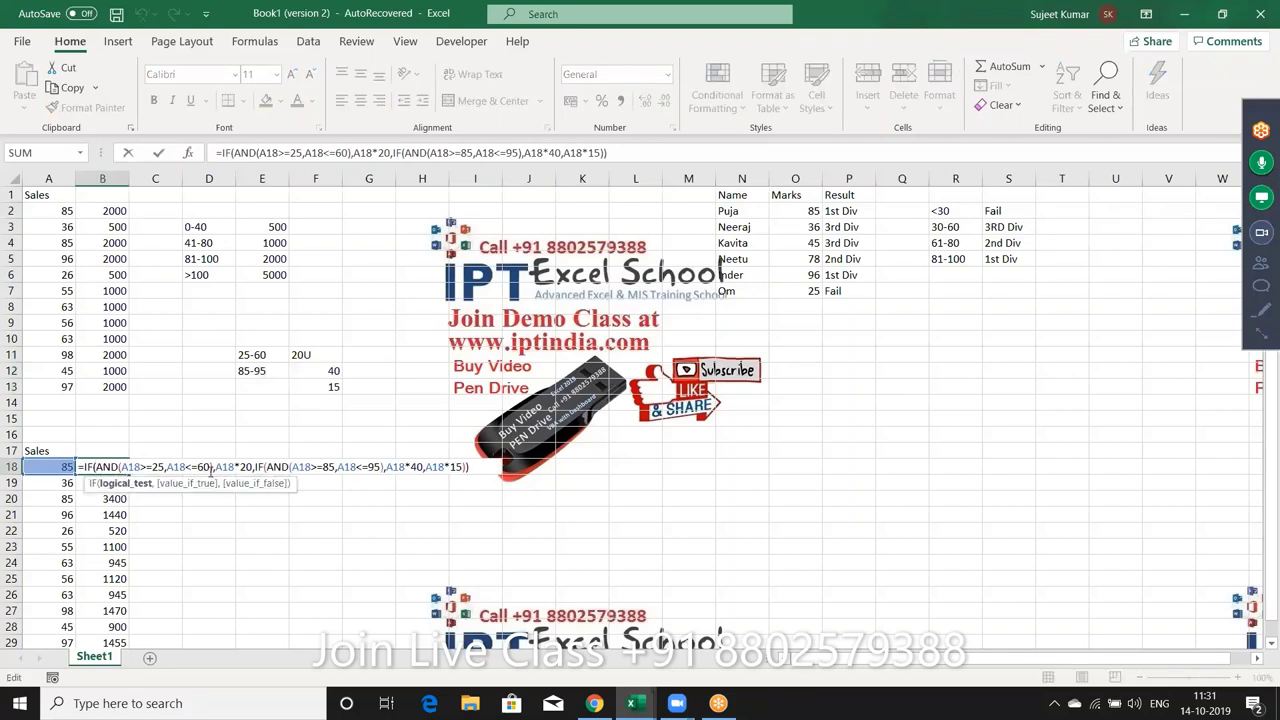
Step: Walk through B18's AND conditions and A18*20, A18*40, A18*15 results, then recommit it unchanged
drag(211, 467, 97, 467)
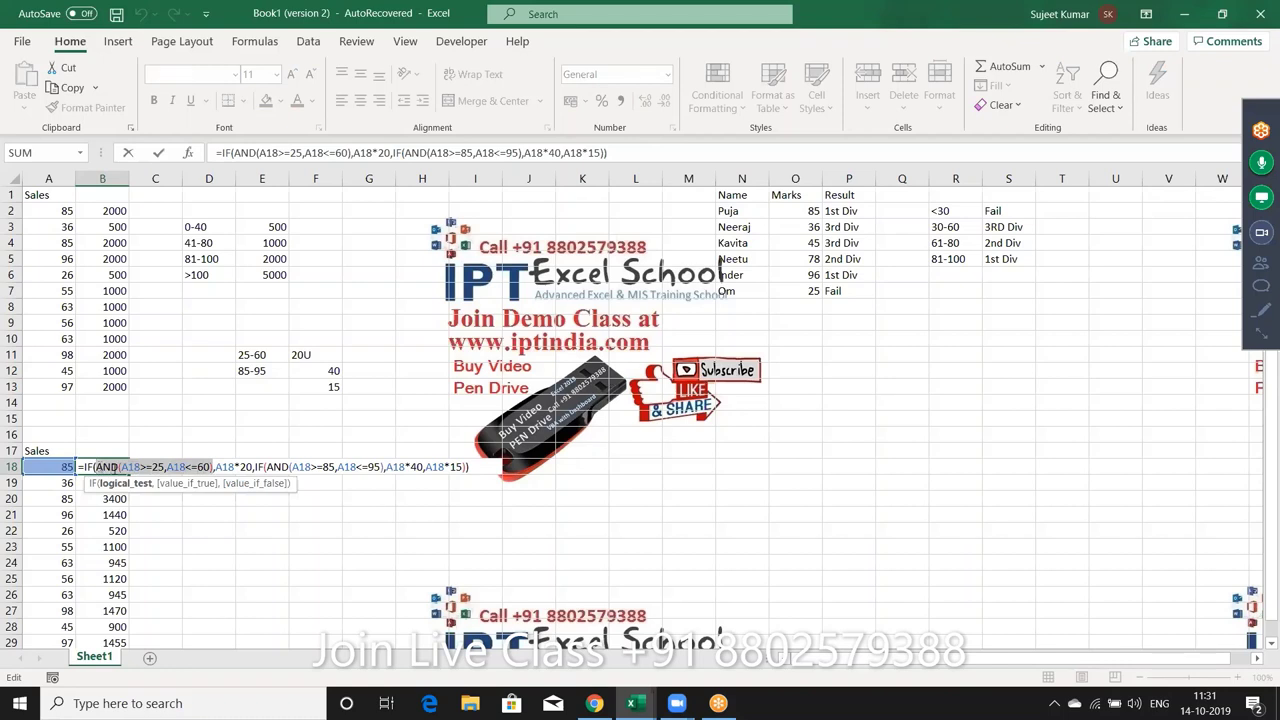
drag(98, 467, 47, 478)
click(220, 467)
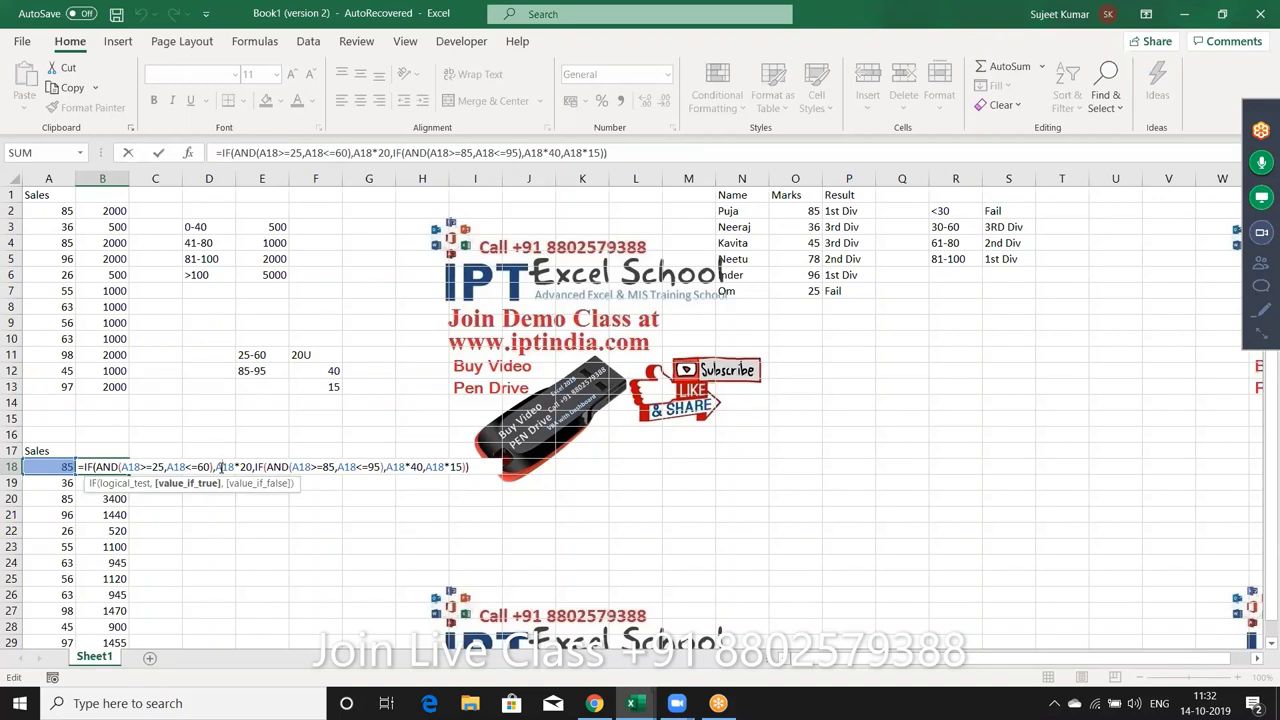
drag(218, 467, 256, 467)
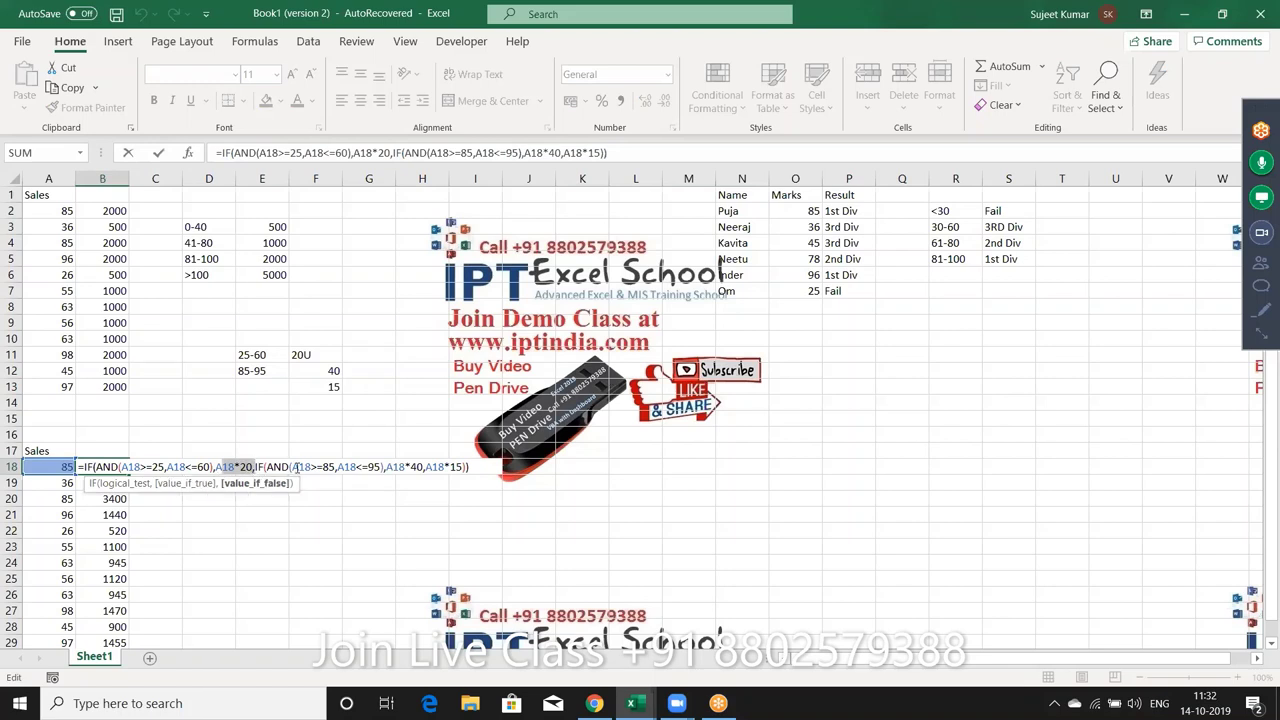
drag(290, 467, 382, 467)
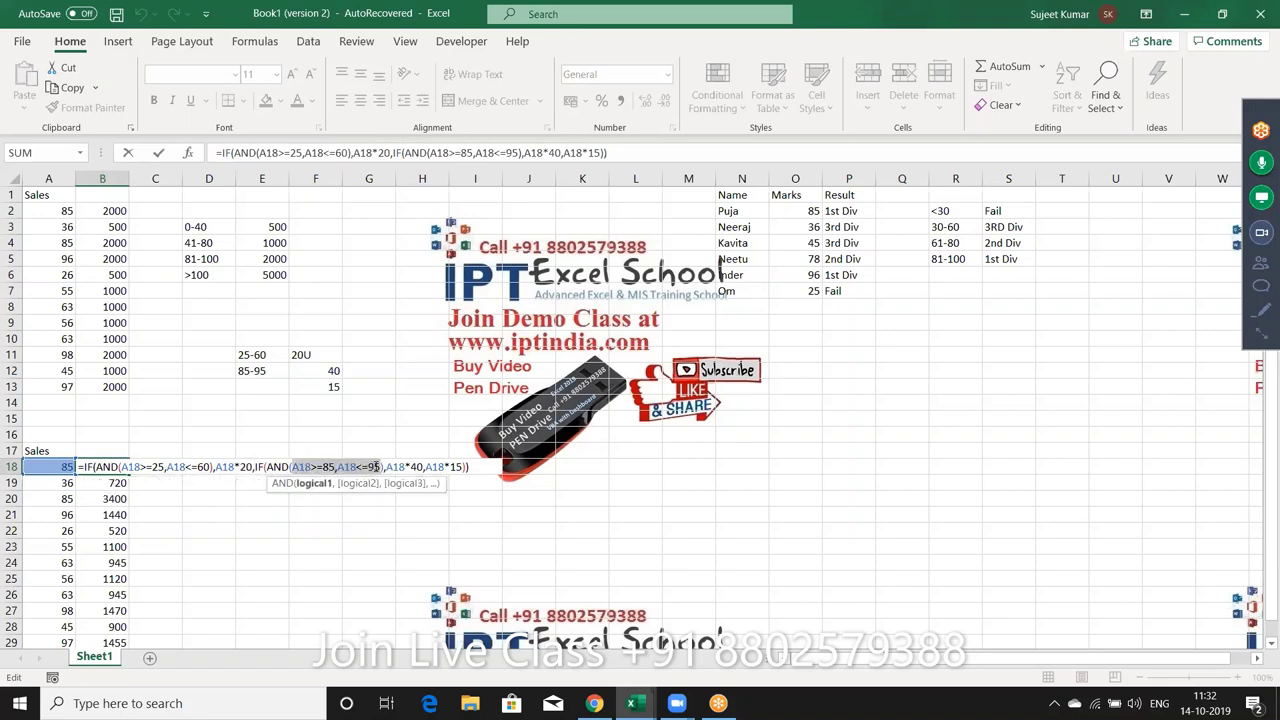
click(405, 467)
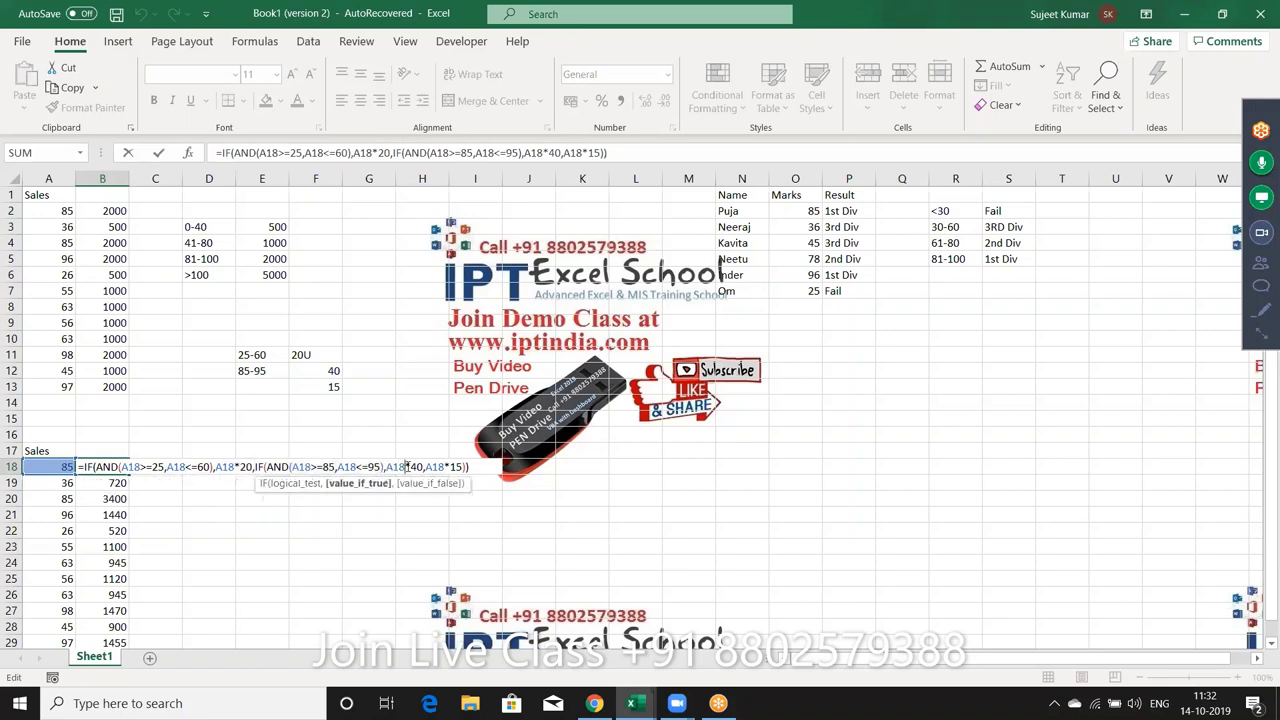
drag(428, 467, 465, 467)
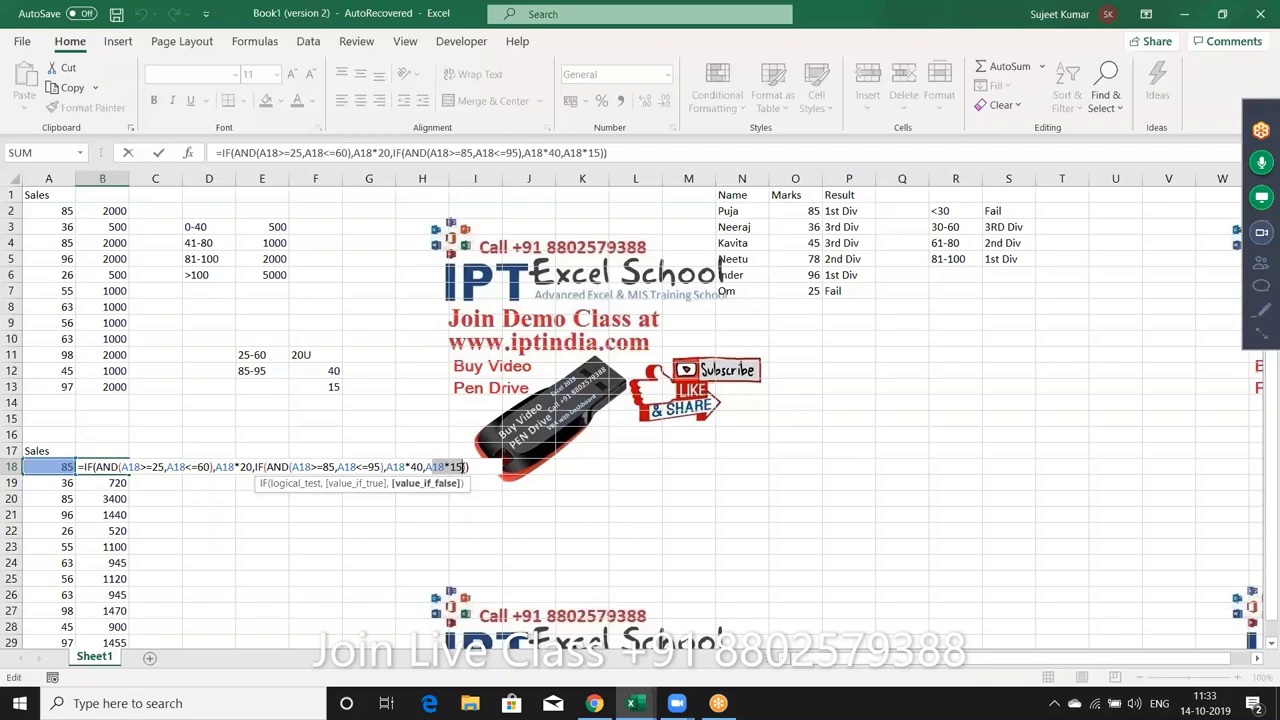
key(Return)
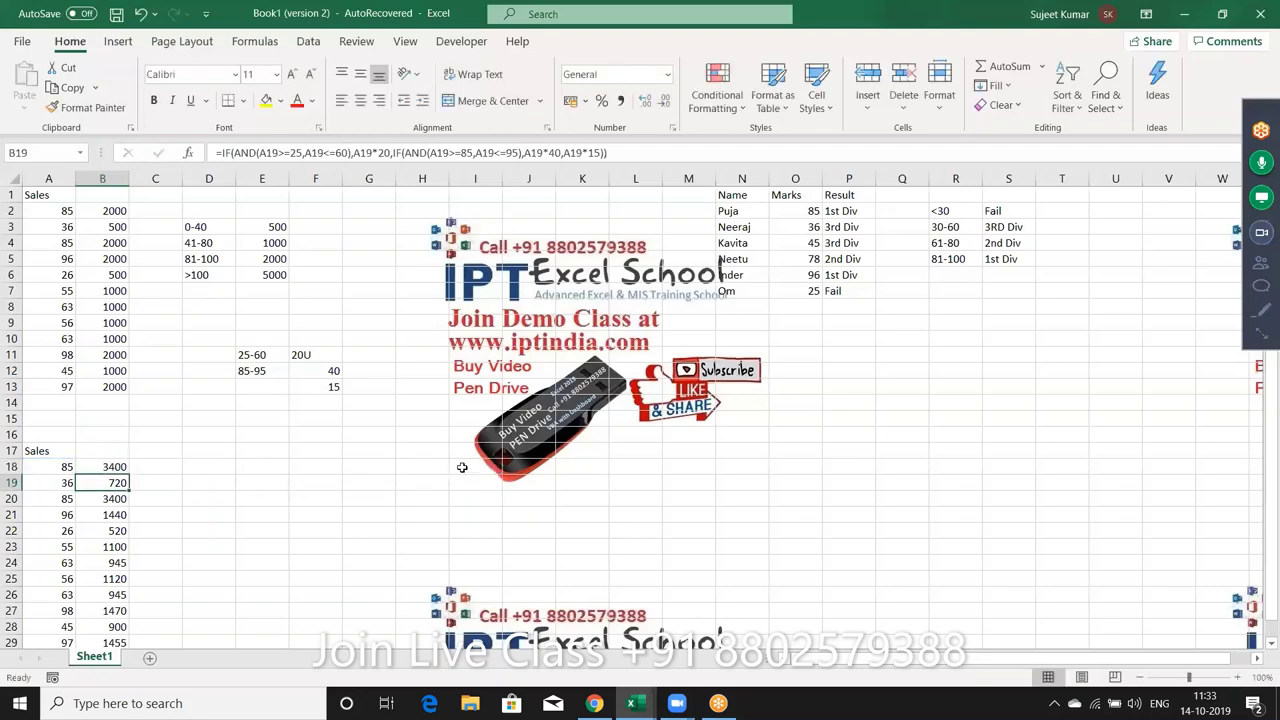
Step: Step up and down through the B18:B29 incentive results to check them
key(Up)
key(Down)
key(Down)
key(Down)
key(Down)
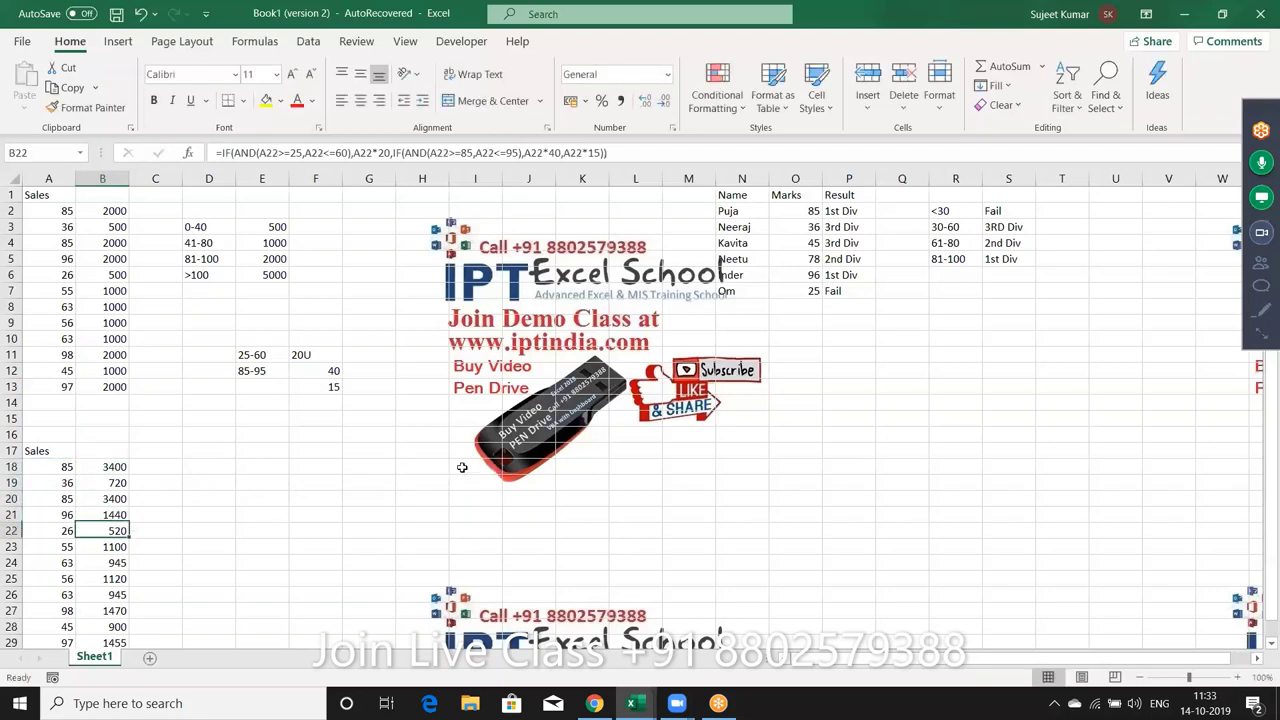
key(Down)
key(Down)
key(Down)
key(Down)
key(Down)
key(Down)
key(Down)
key(Down)
key(Down)
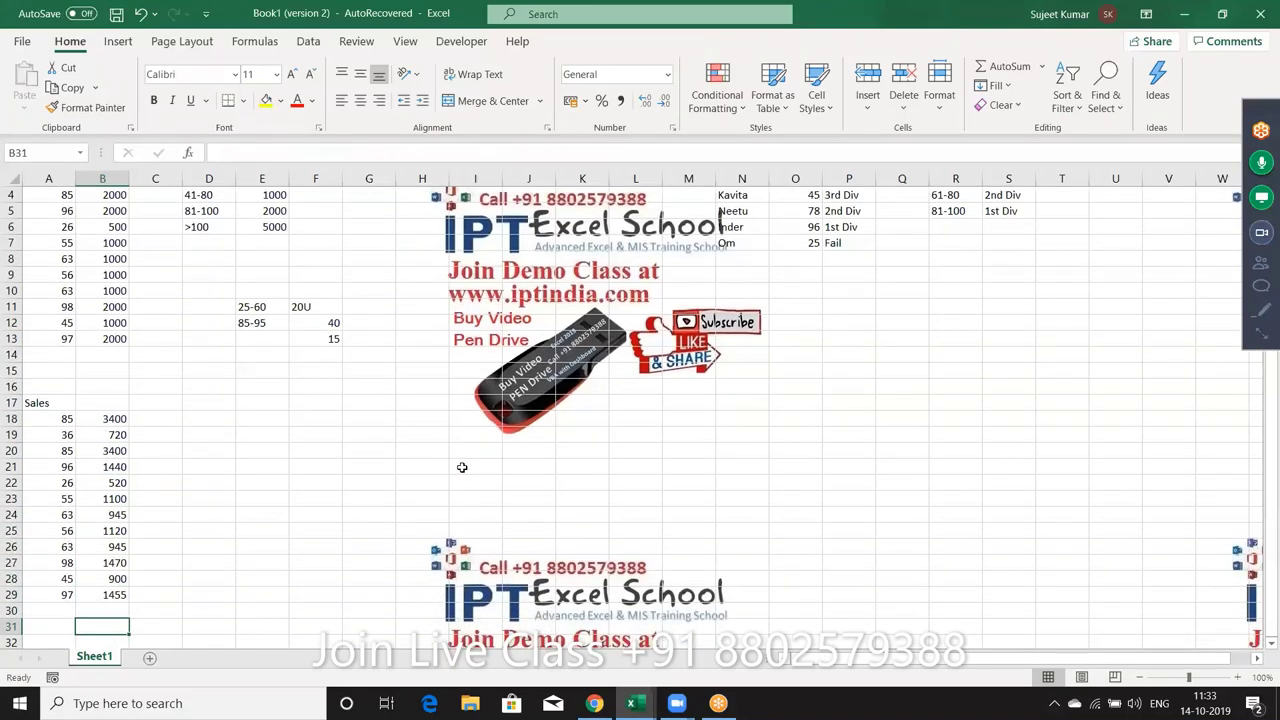
key(Up)
key(Up)
key(Up)
key(Up)
key(Up)
key(Up)
key(Up)
key(Up)
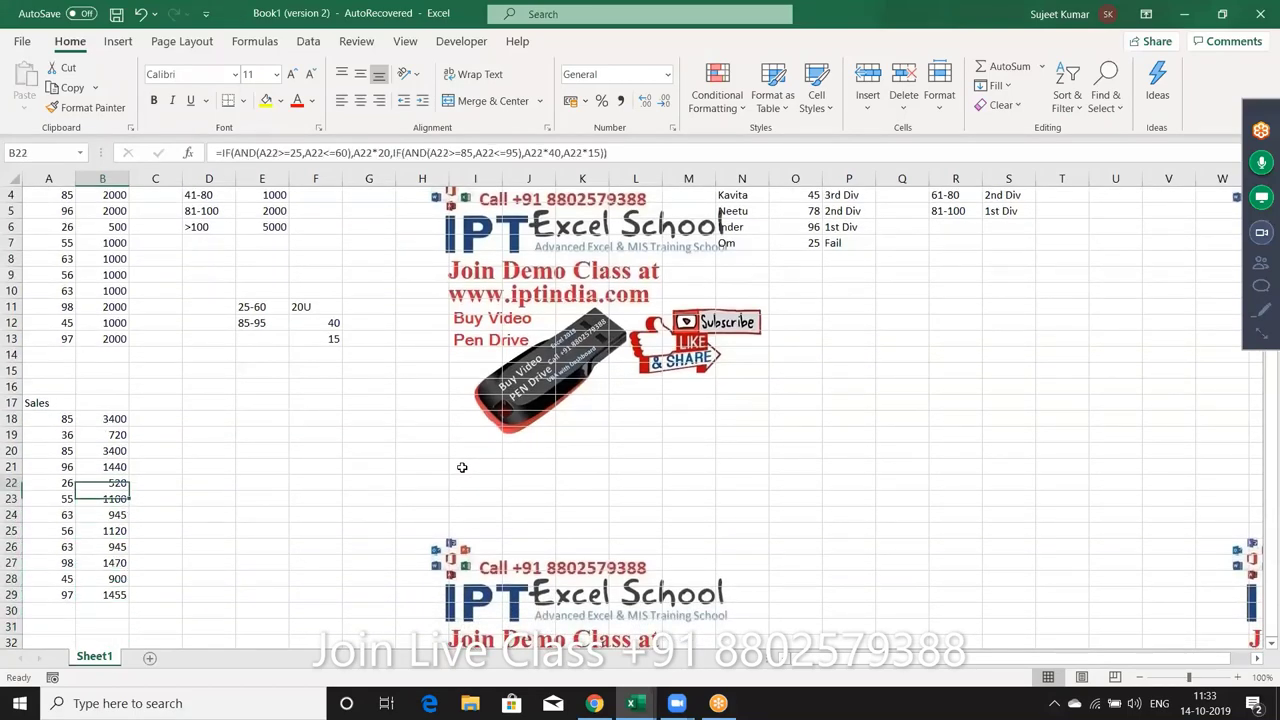
key(Up)
key(Up)
key(Up)
key(Up)
key(Up)
key(Up)
key(Up)
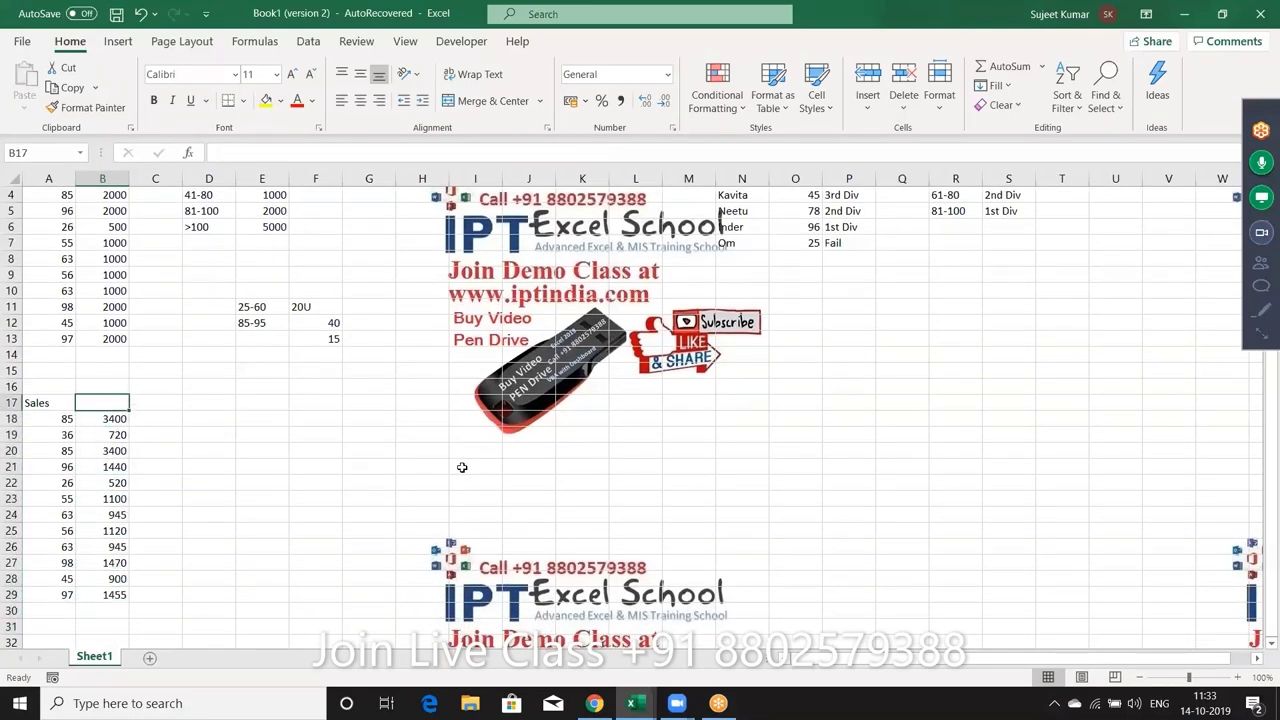
key(Up)
key(Up)
key(Up)
key(Up)
key(Up)
key(Down)
key(Down)
key(Down)
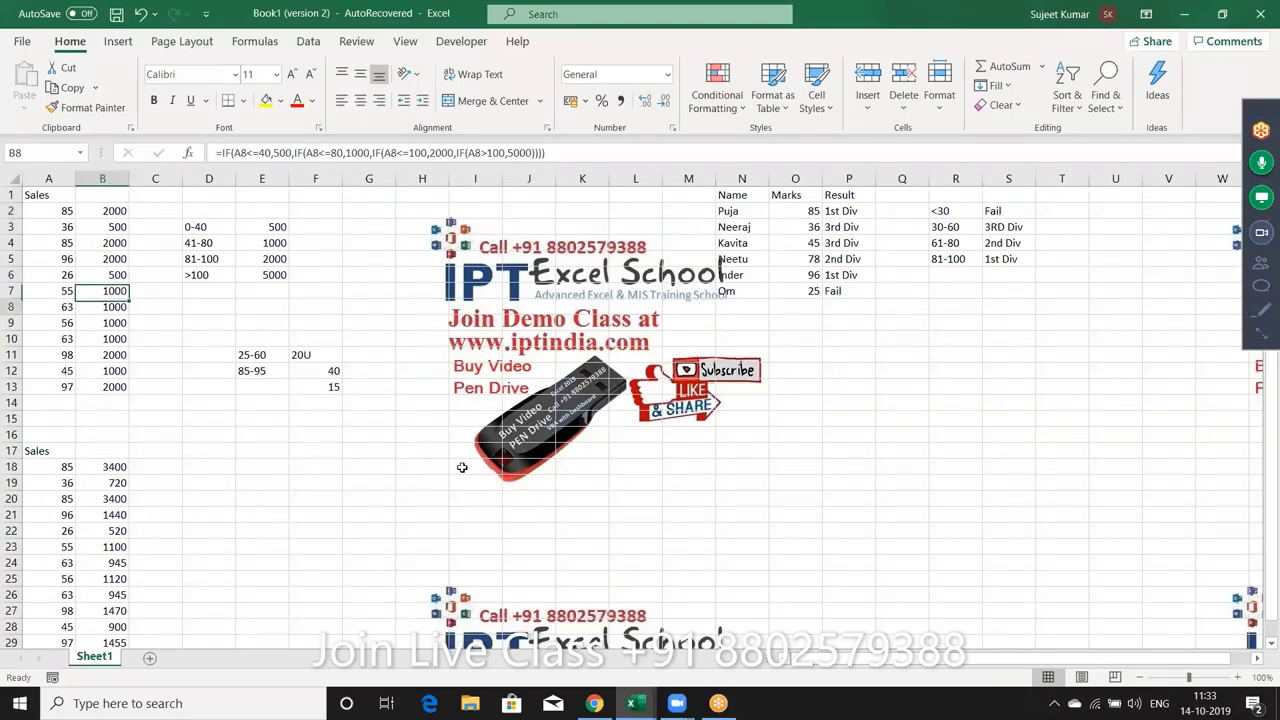
key(Down)
key(Down)
key(Down)
key(Down)
key(Down)
key(Down)
key(Down)
key(Up)
key(Up)
key(Up)
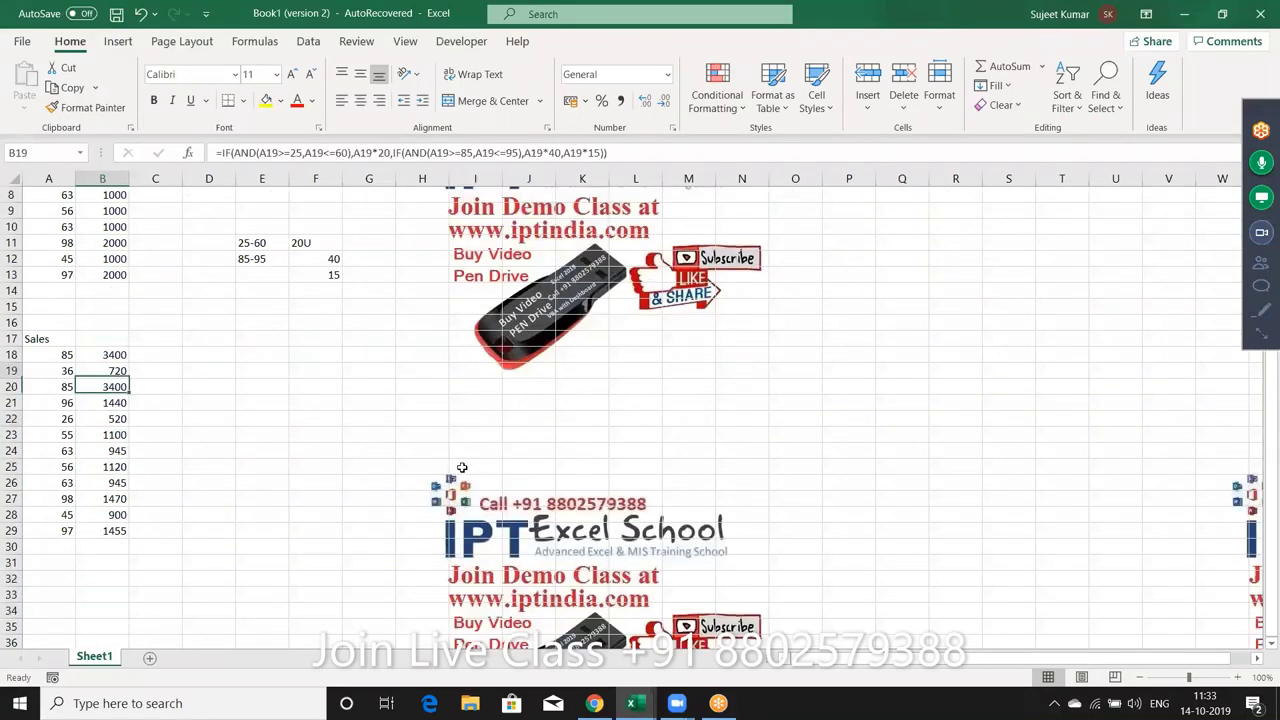
key(Up)
key(Up)
key(Up)
key(Up)
key(Up)
key(Up)
key(Up)
key(Up)
key(Up)
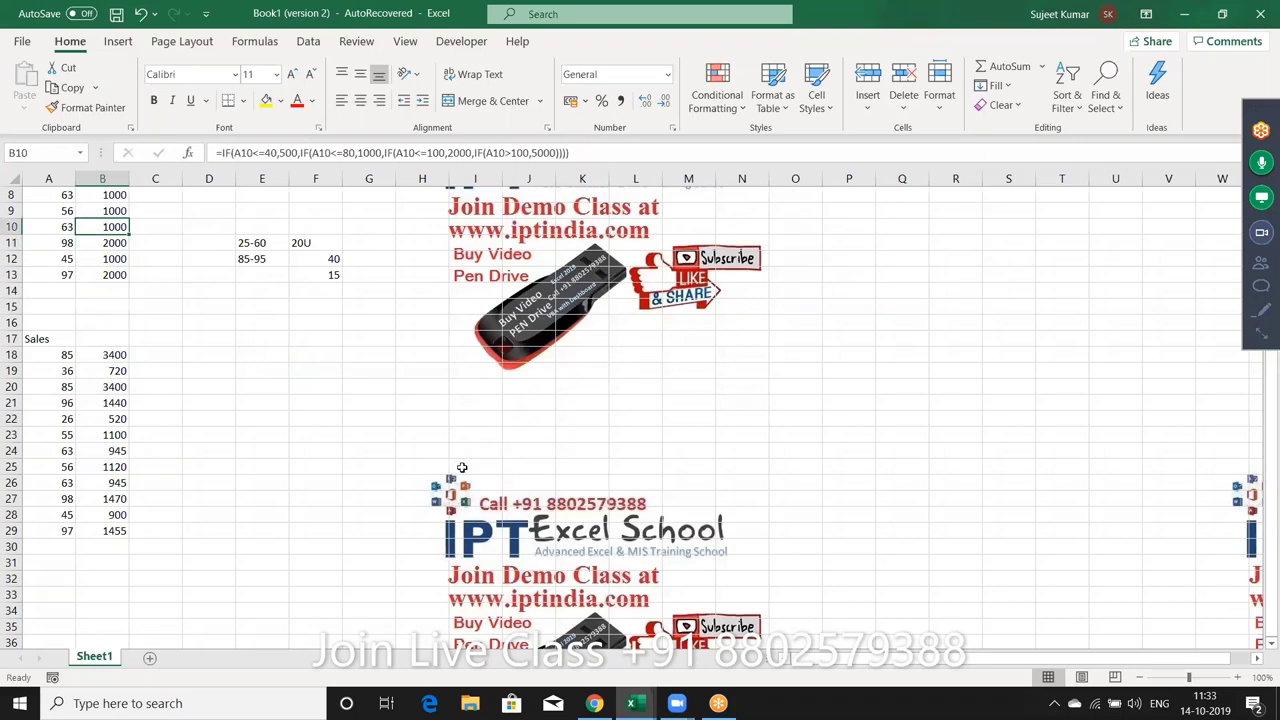
key(Up)
key(Up)
key(Up)
key(Up)
key(Up)
key(Up)
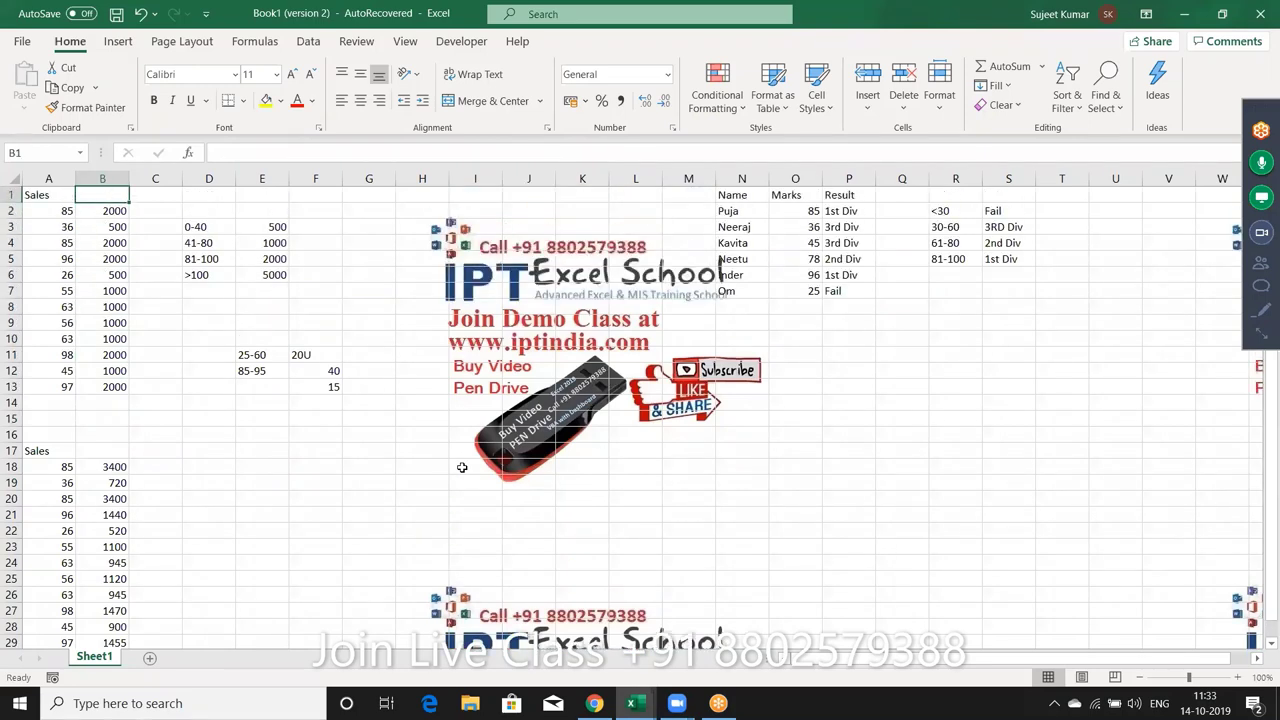
Step: Move over to the Marks table and fill P2's grading formula down to P7
key(Right)
key(Right)
key(Right)
key(Right)
key(Right)
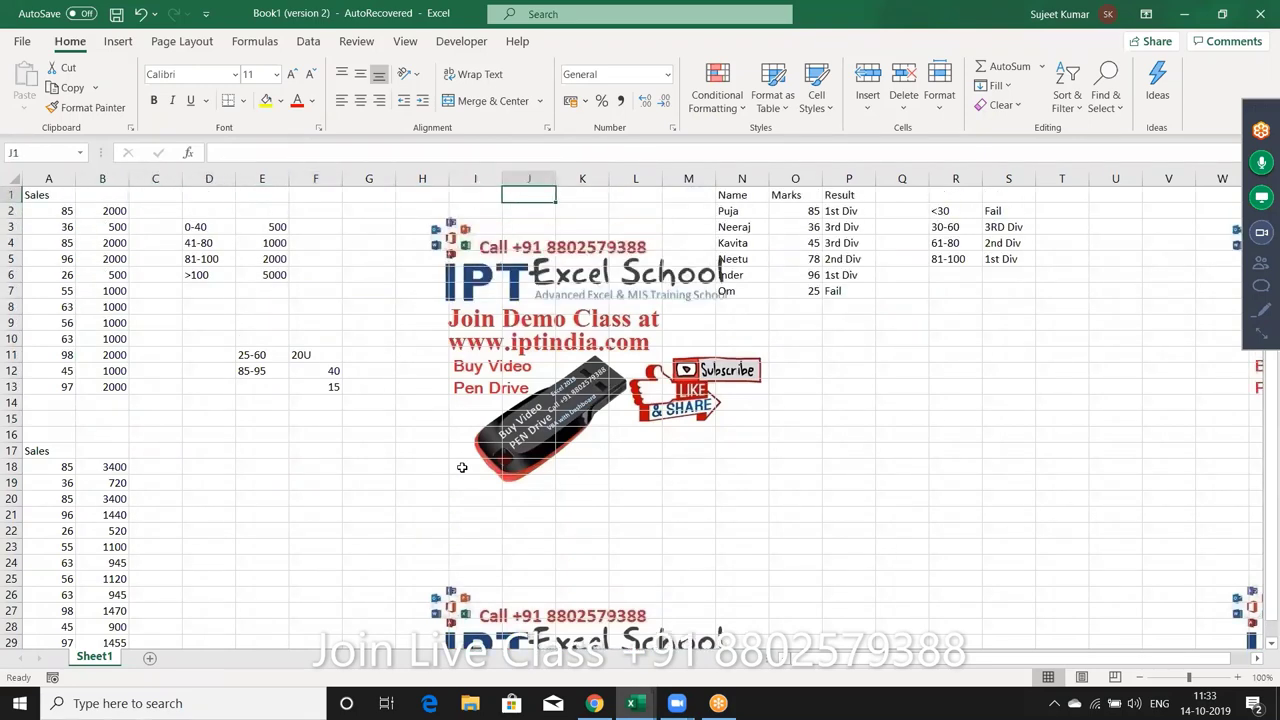
key(Right)
key(Right)
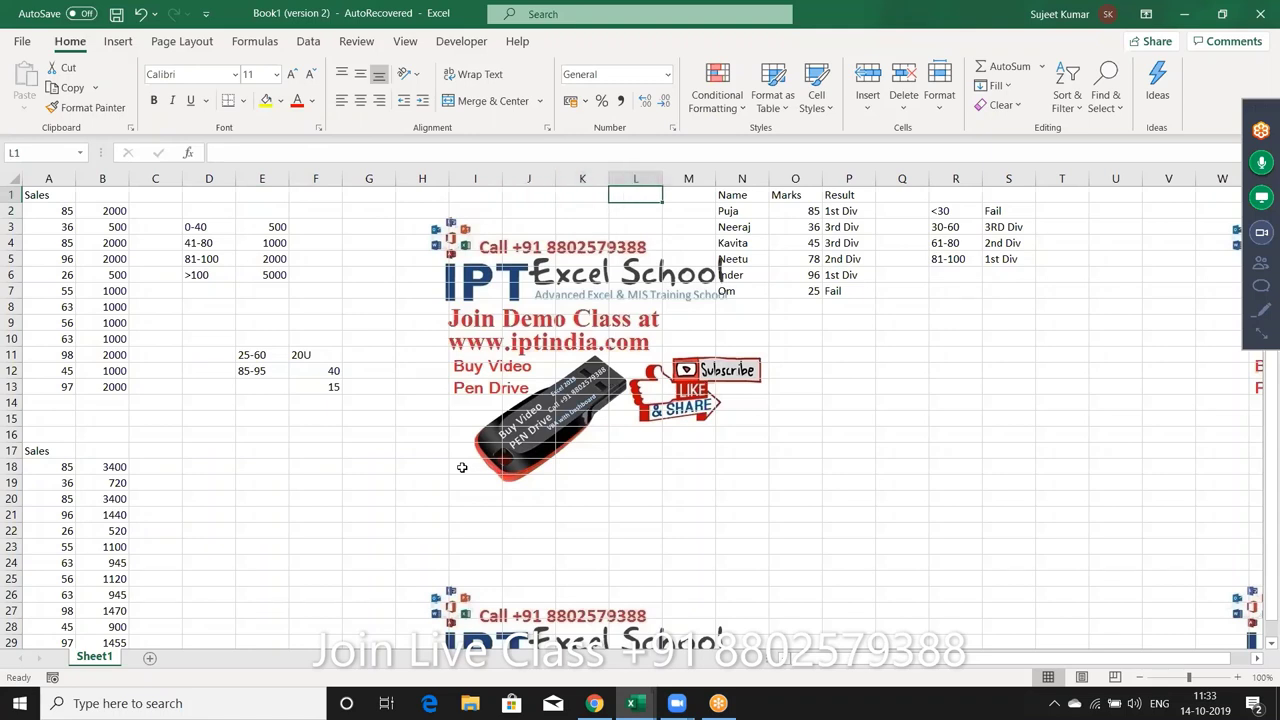
key(Right)
key(Right)
key(Right)
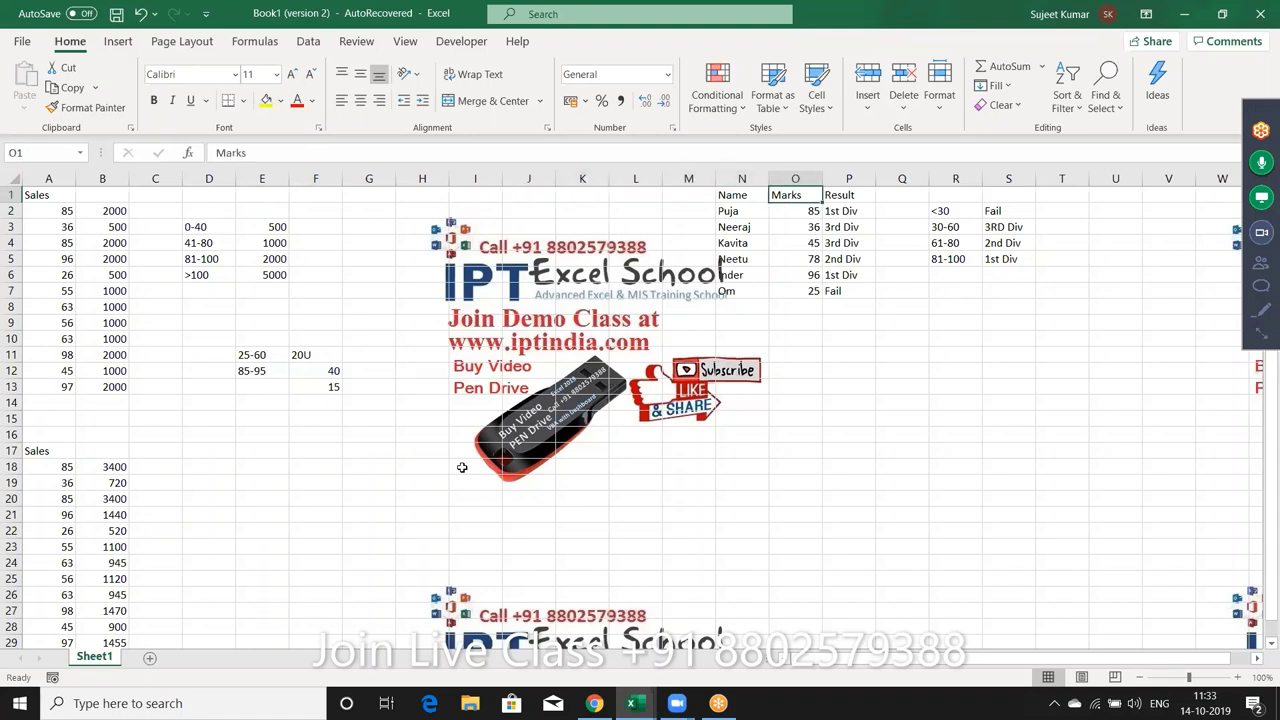
key(Right)
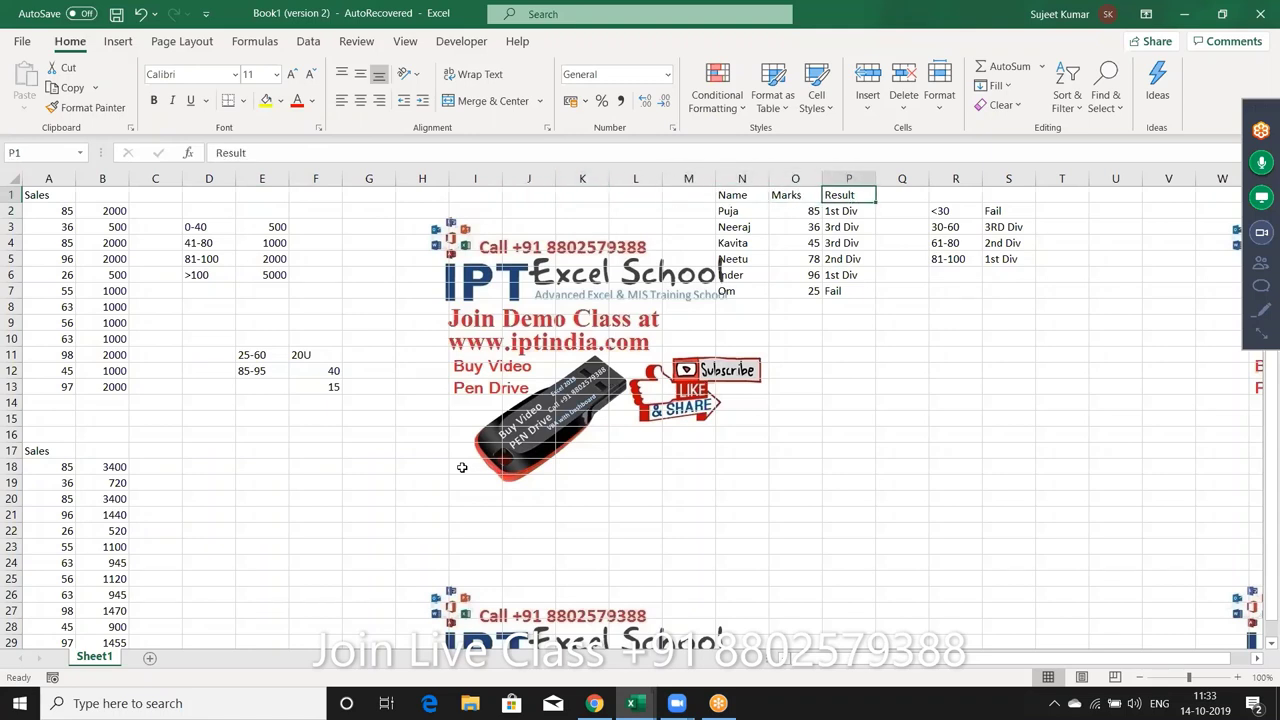
key(Right)
key(Right)
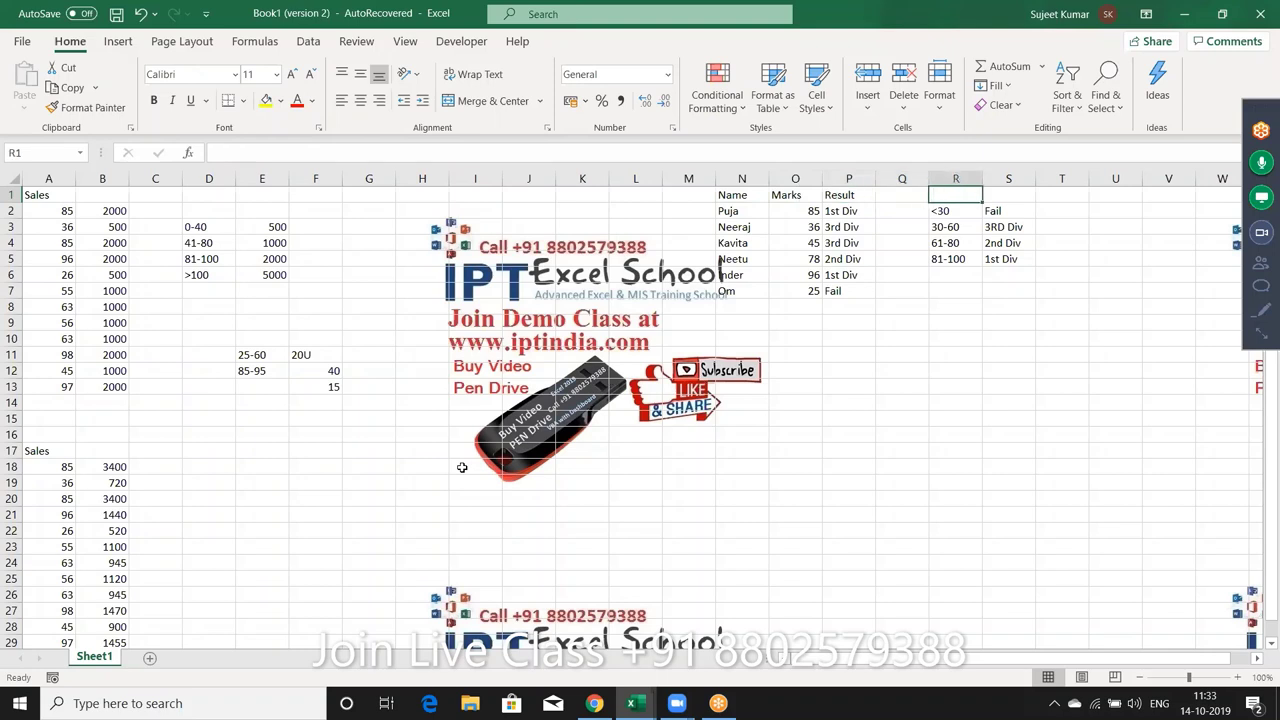
key(Down)
key(Down)
key(Down)
key(Down)
key(Down)
key(Down)
key(Down)
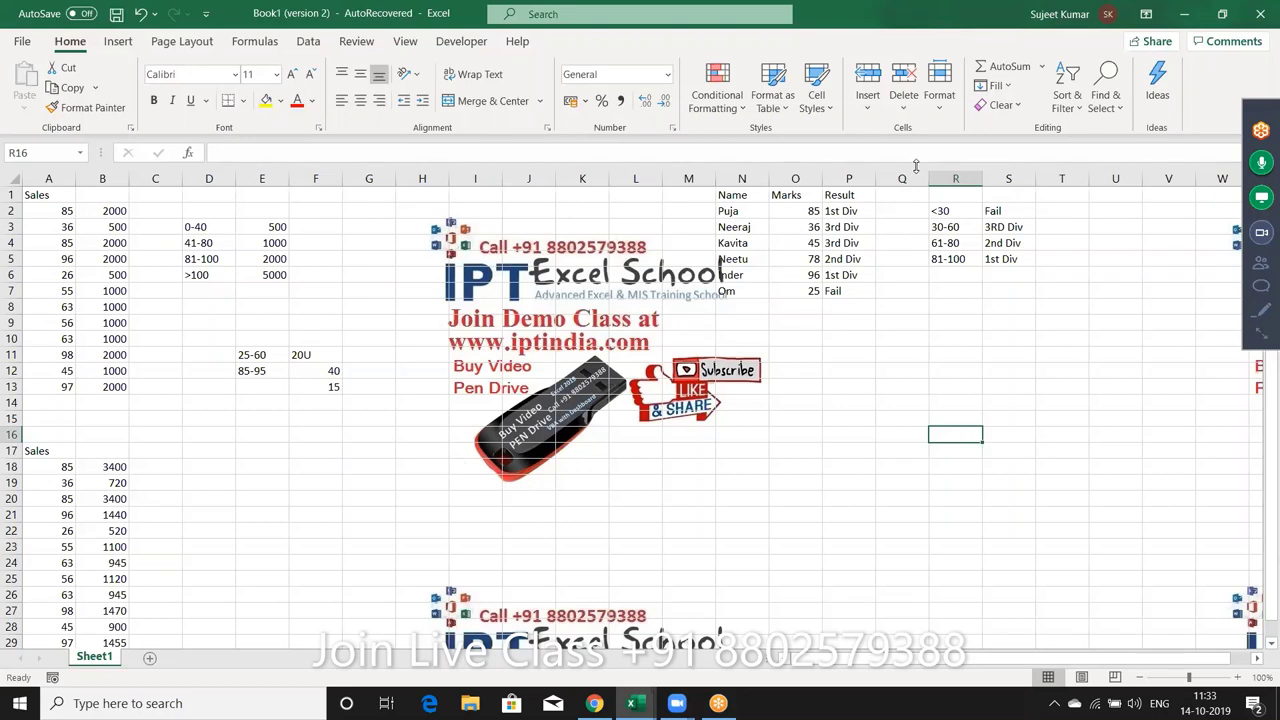
click(856, 212)
drag(848, 262, 845, 297)
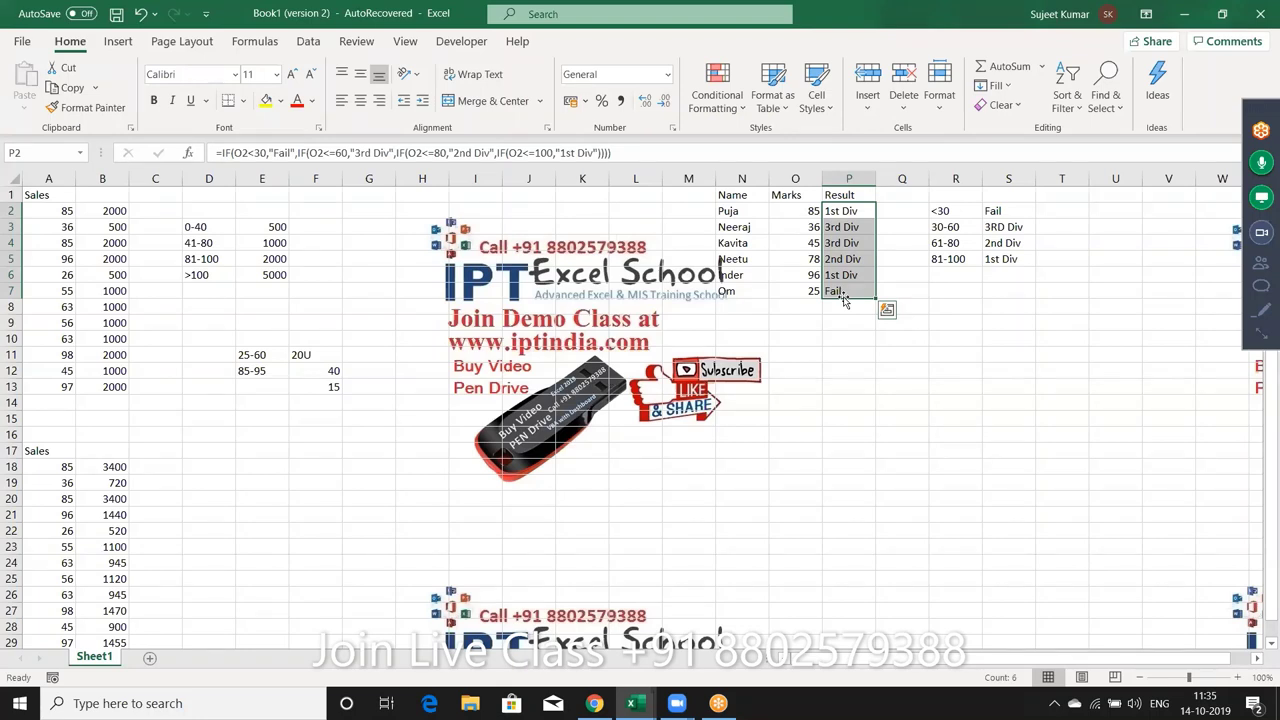
Step: Switch to Gmail and search the mailbox for 'if con'
click(834, 512)
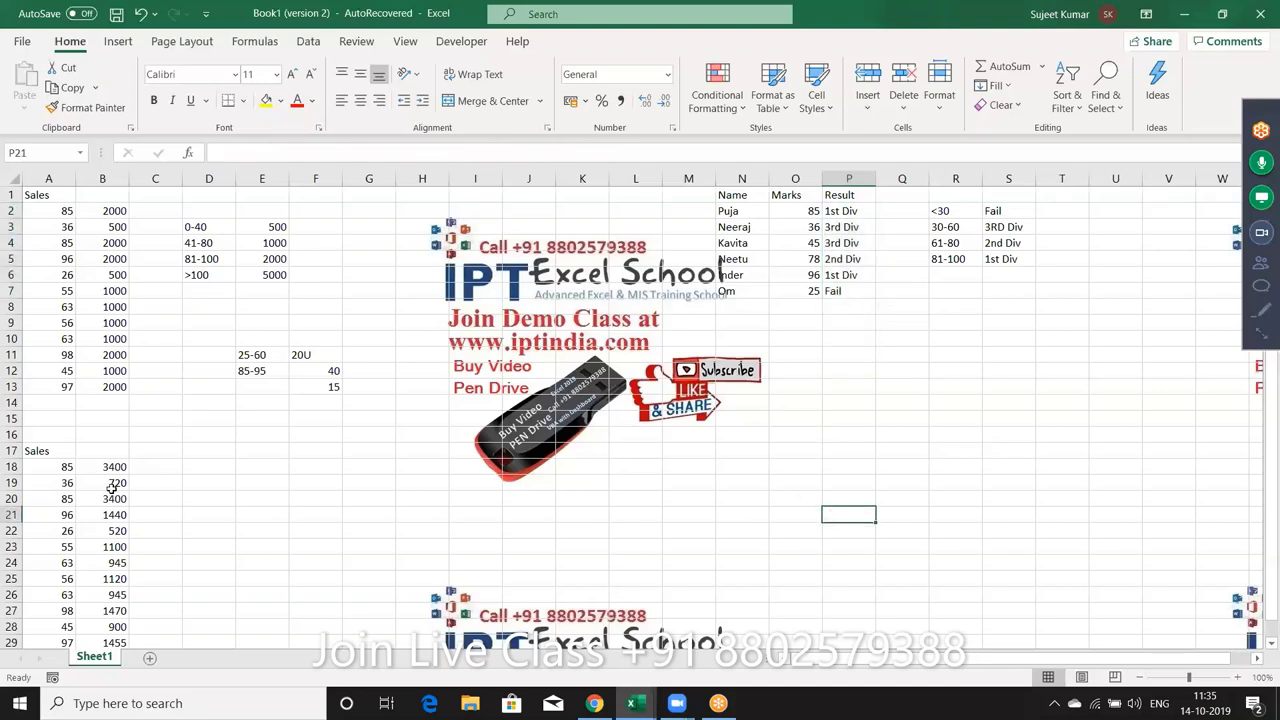
click(262, 455)
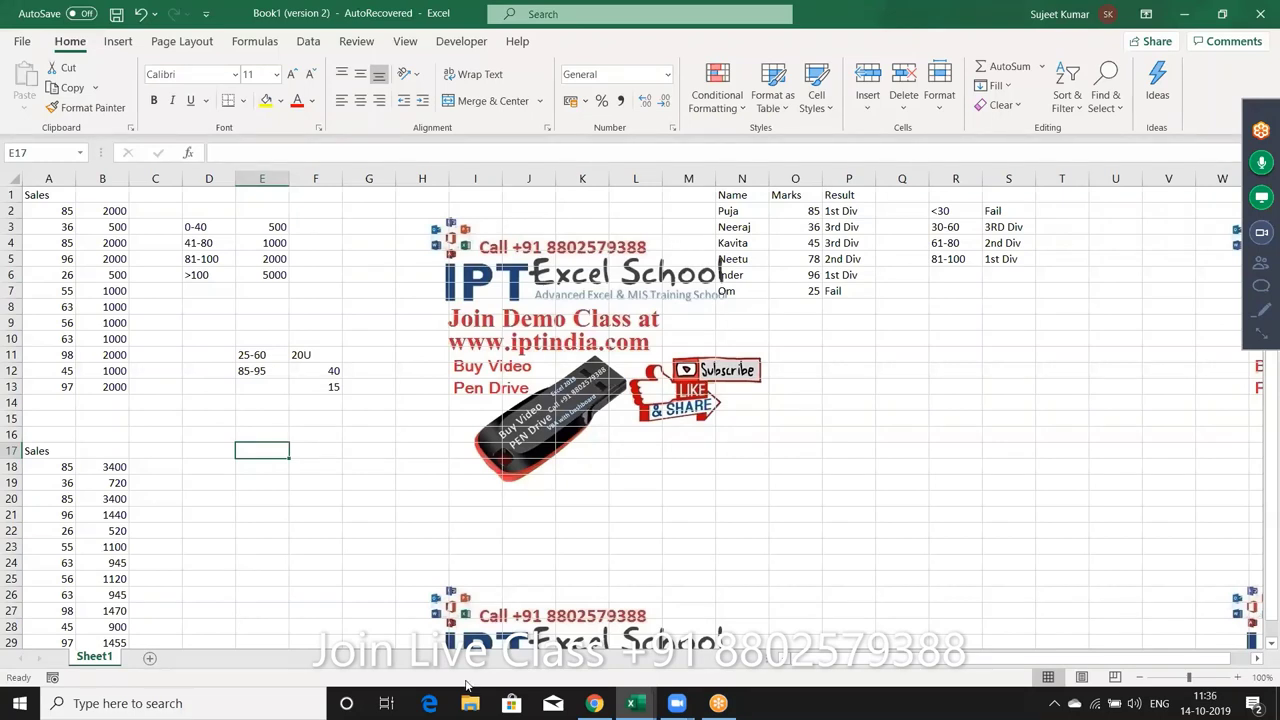
click(594, 703)
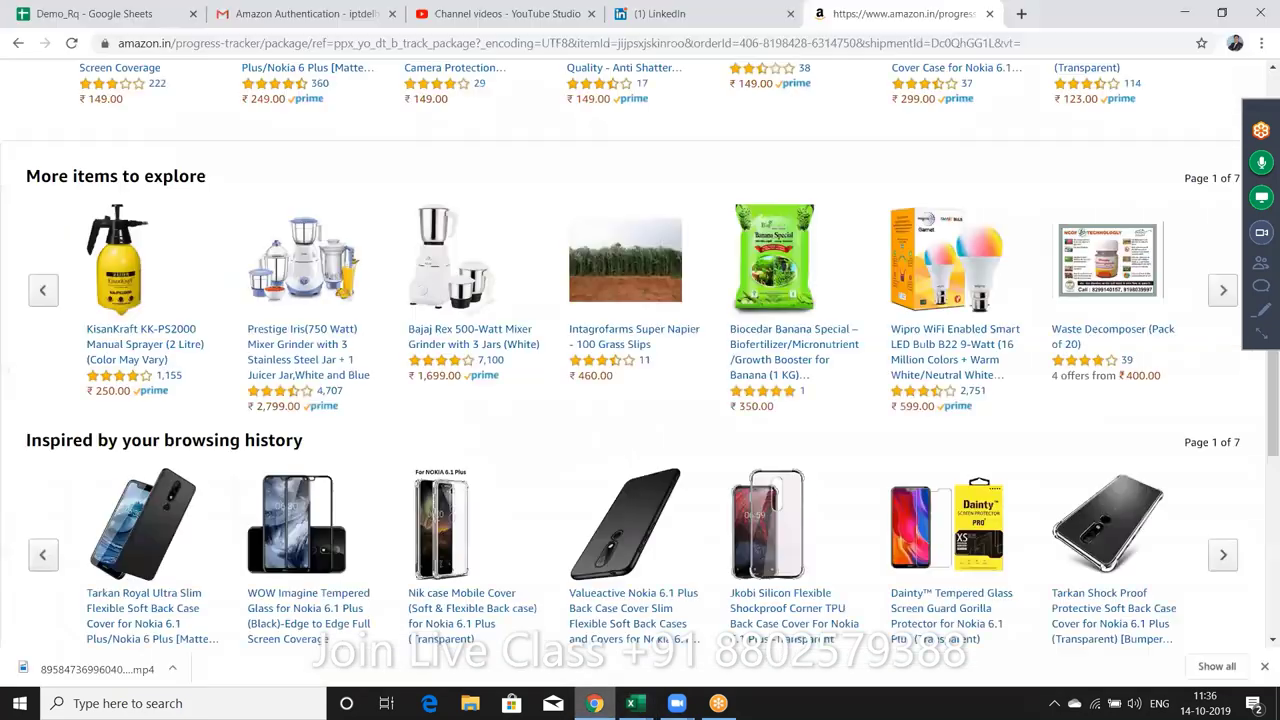
click(243, 18)
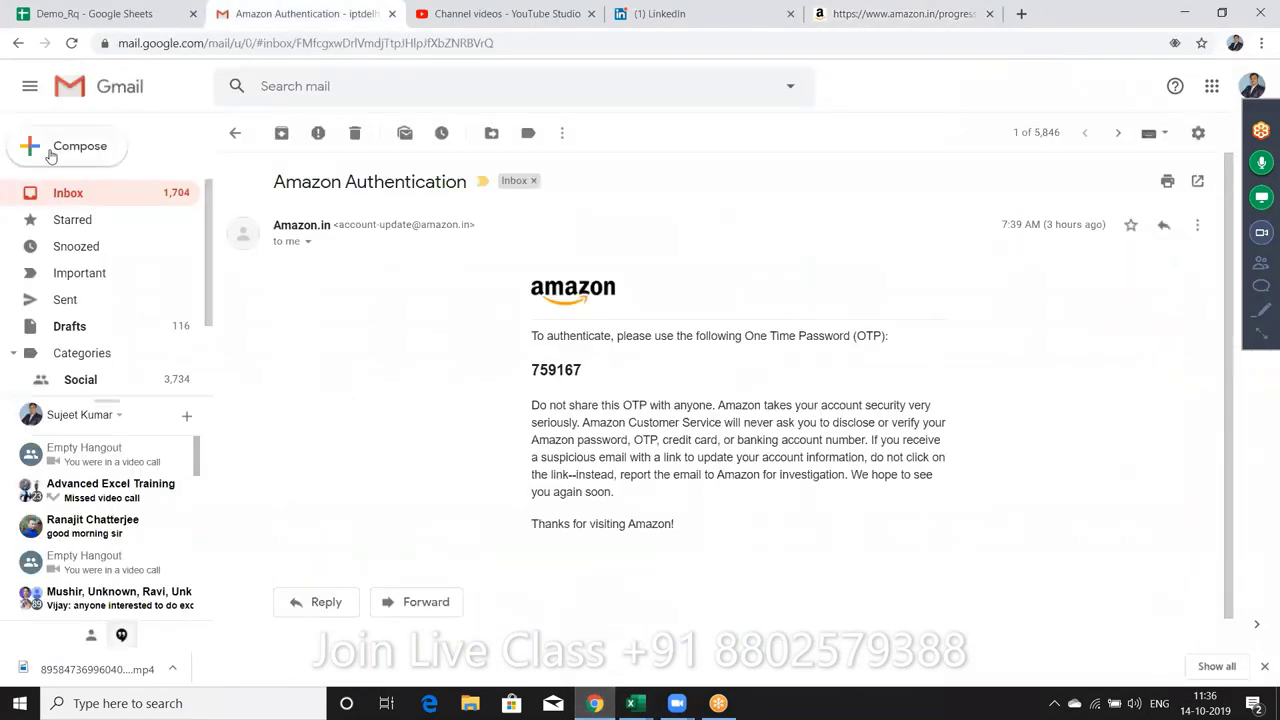
click(68, 195)
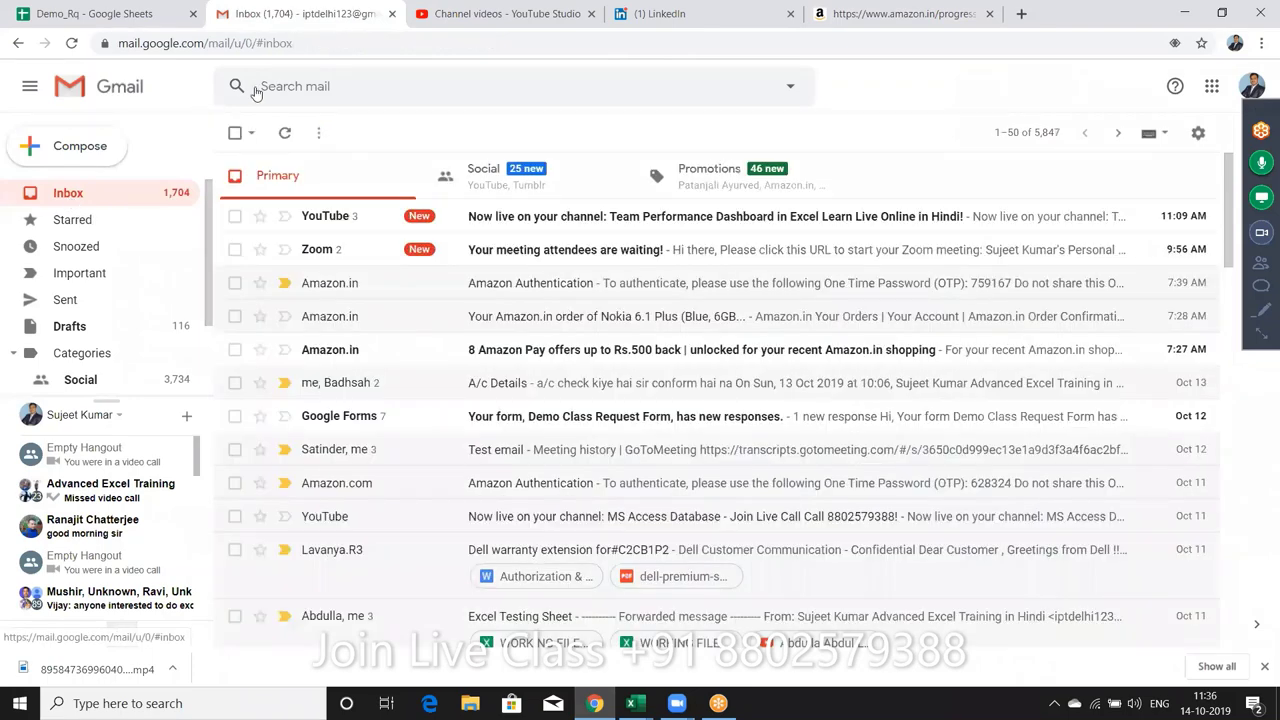
click(298, 86)
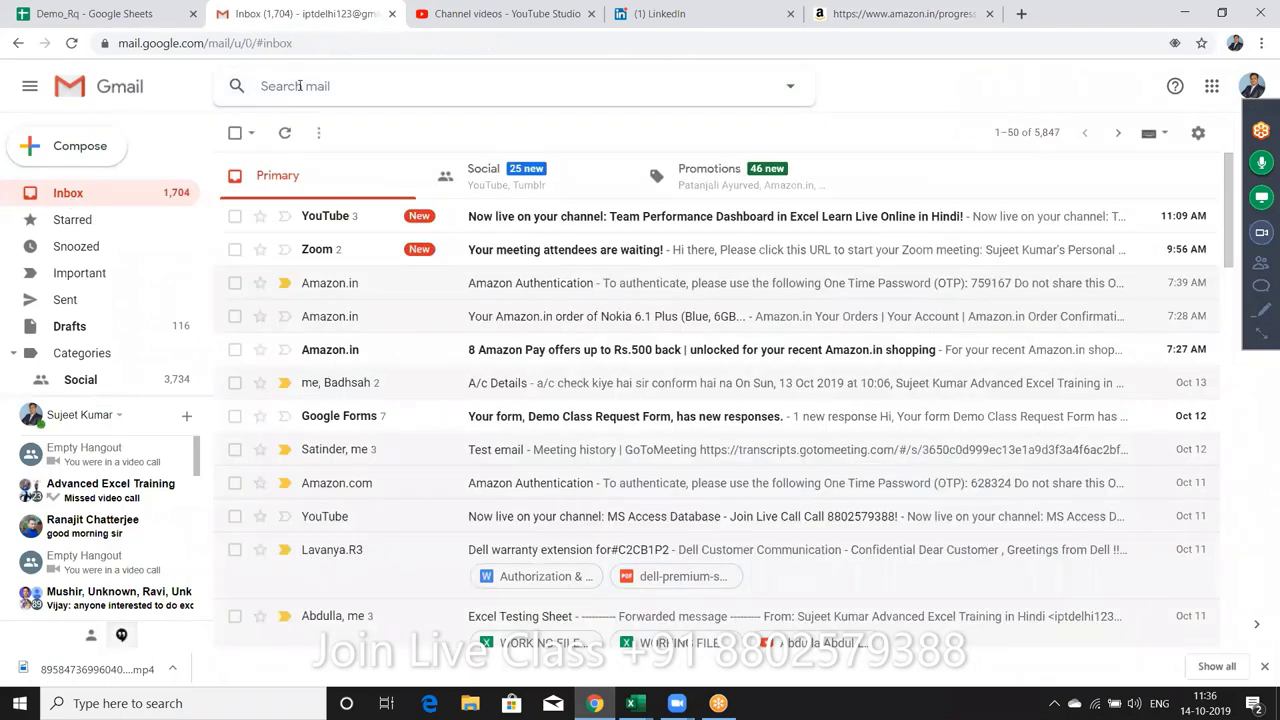
text(if)
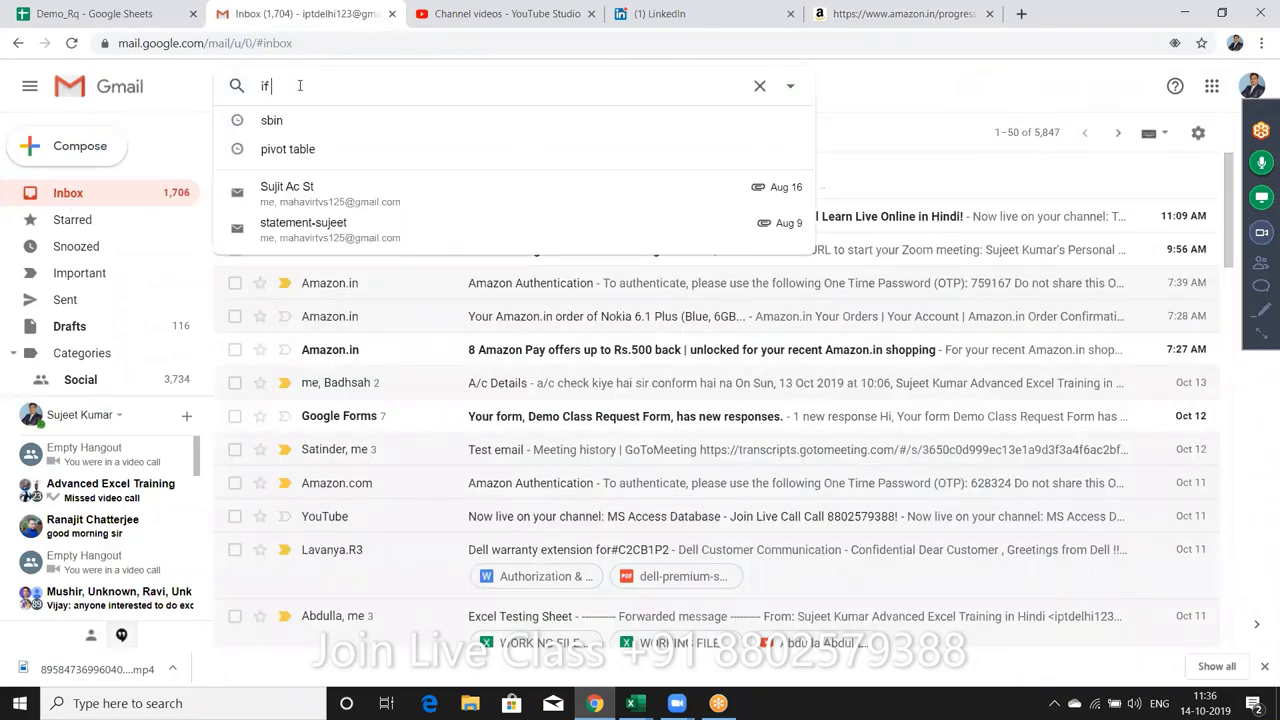
text( con)
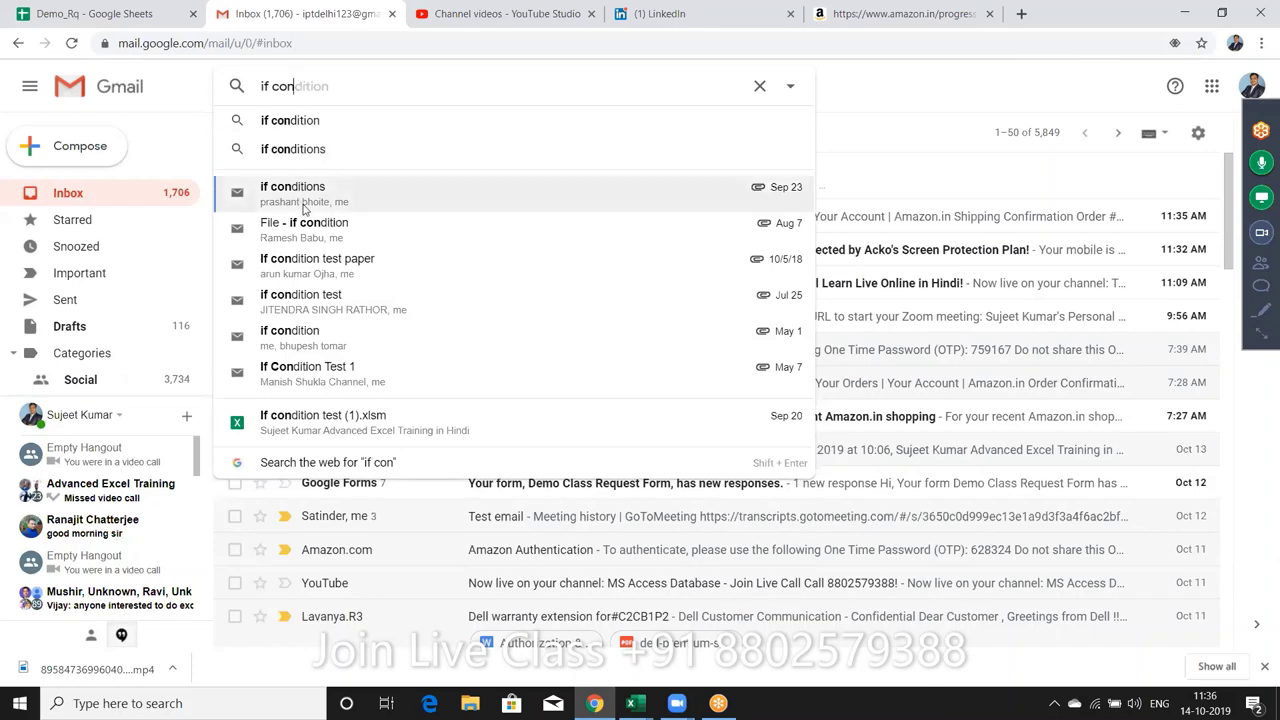
Step: Download the If condition test (1).xlsm attachment from the matching email and open it
click(309, 298)
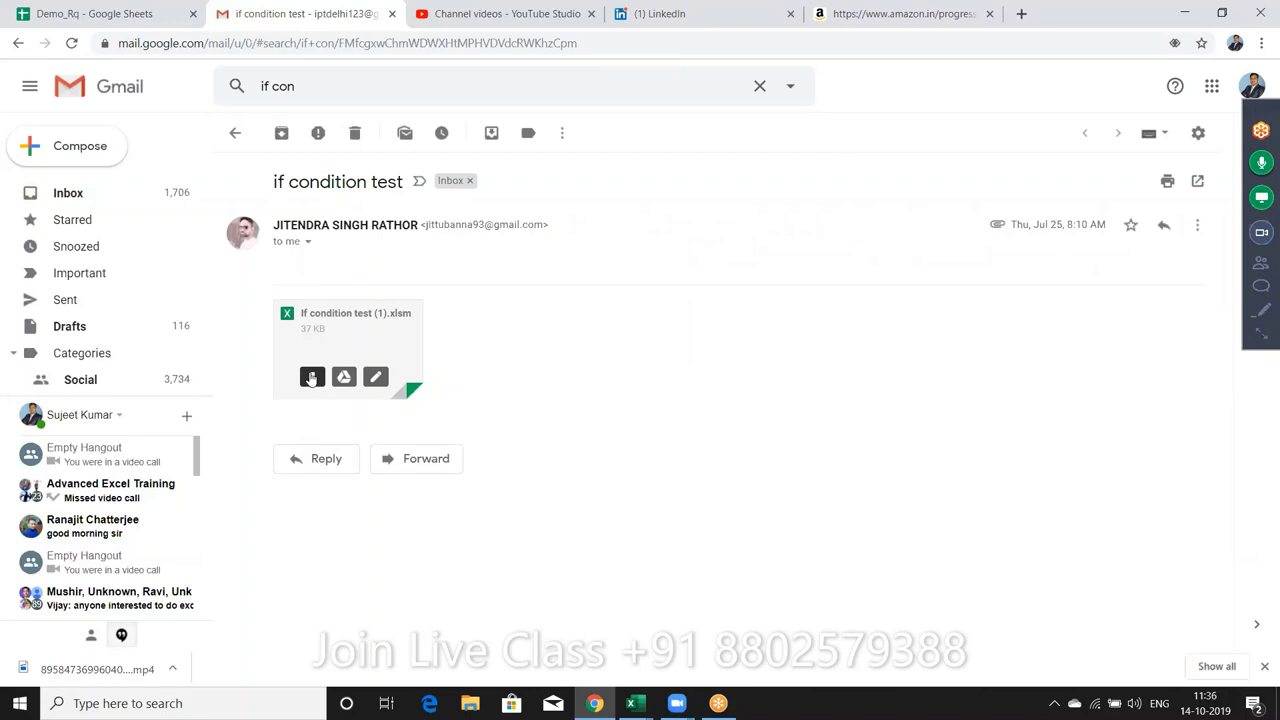
click(312, 377)
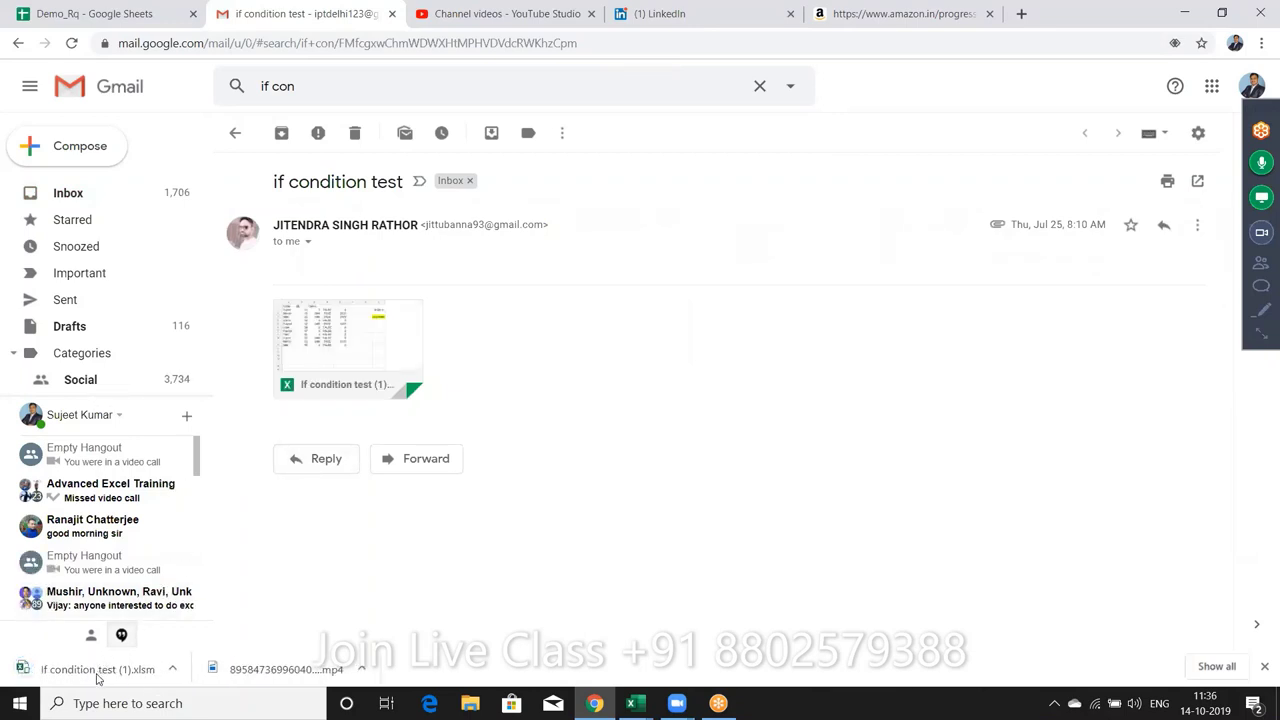
click(100, 670)
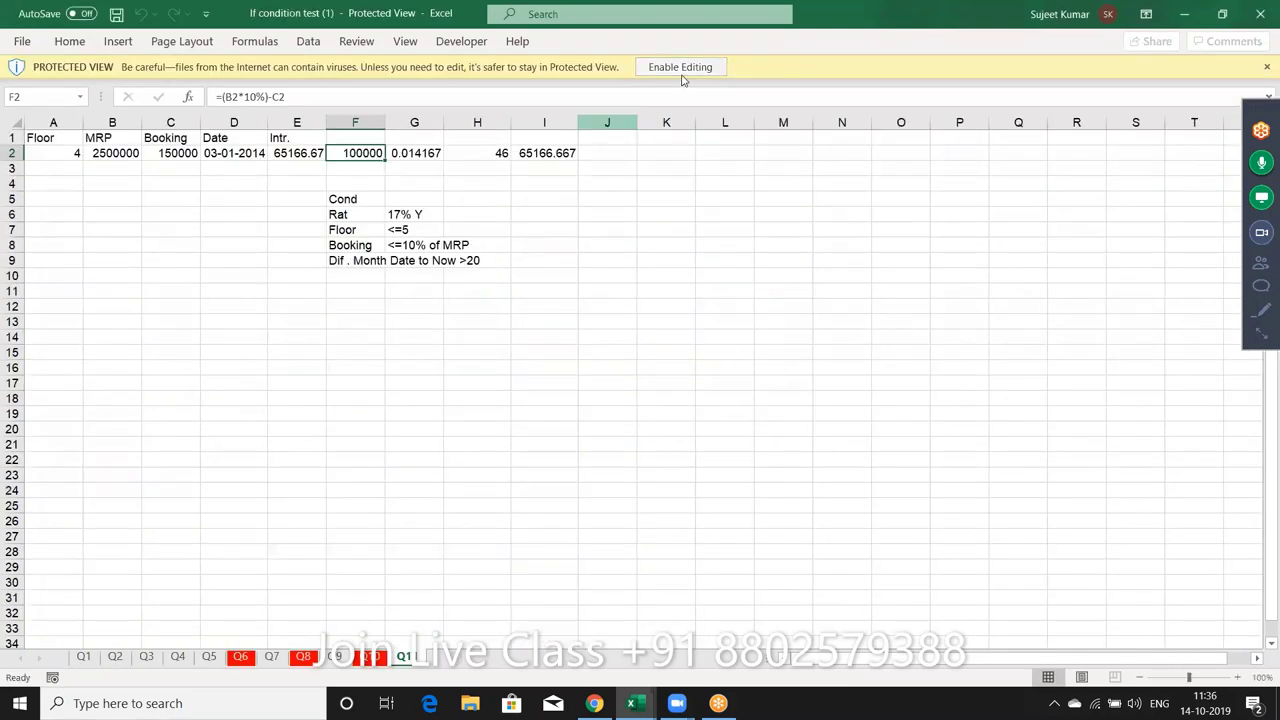
Step: Enable editing and clear the commission answers in C2:E12 on sheet Q1
click(680, 67)
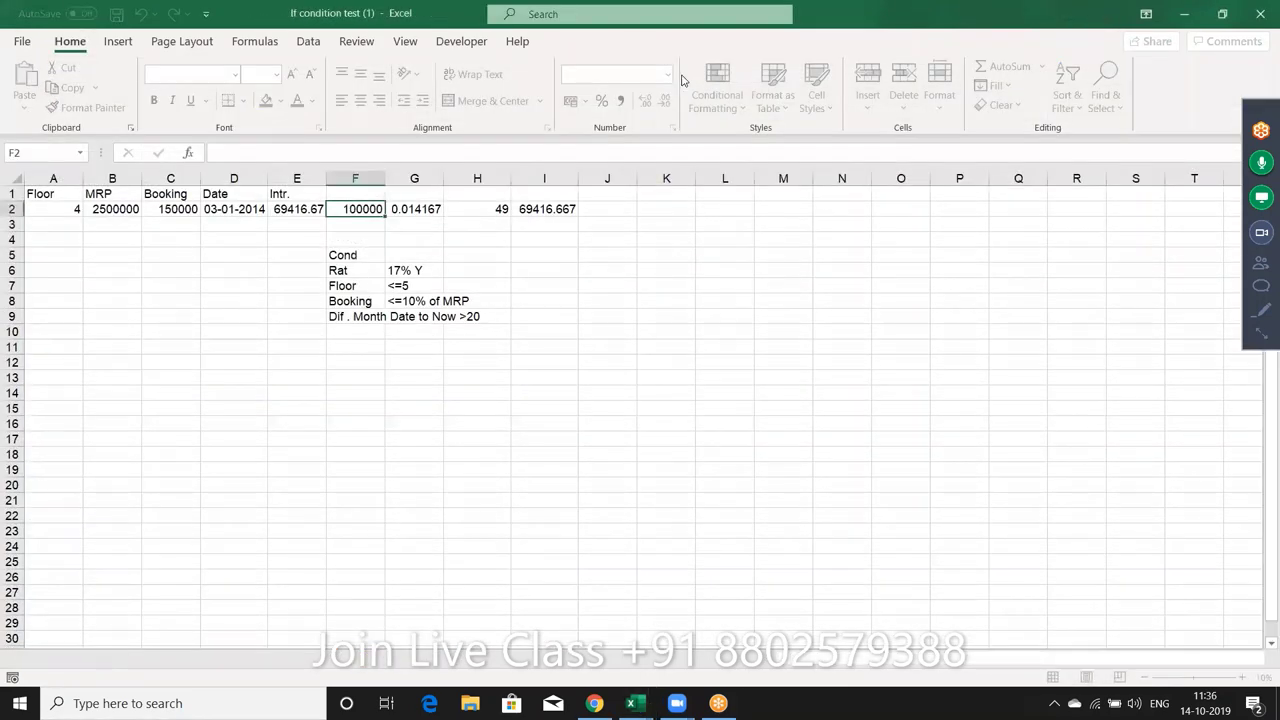
click(83, 657)
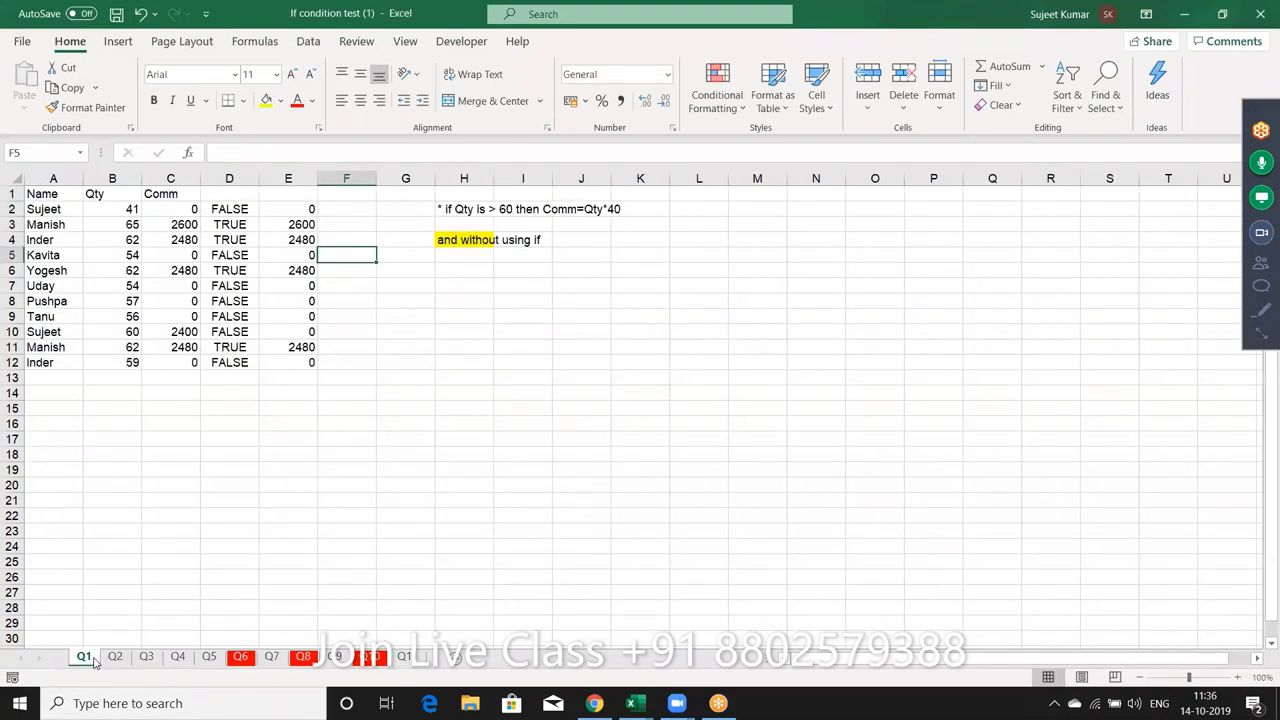
click(214, 519)
drag(184, 215, 283, 358)
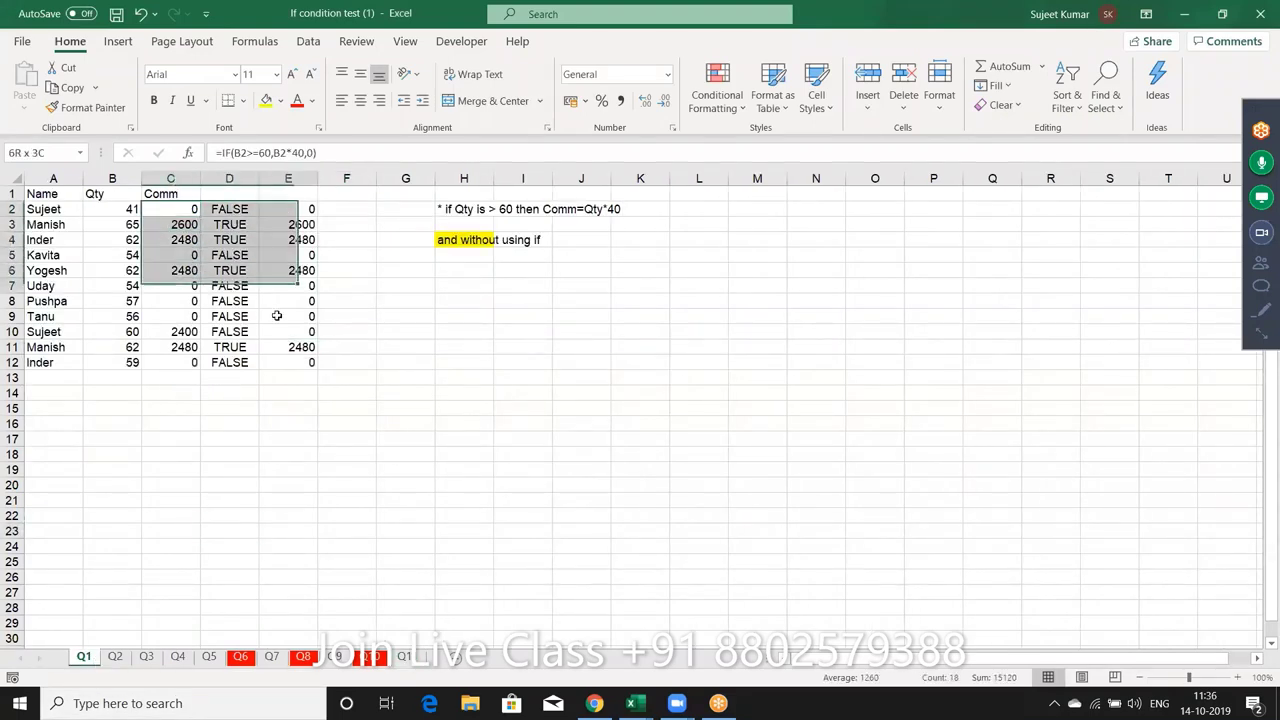
key(Delete)
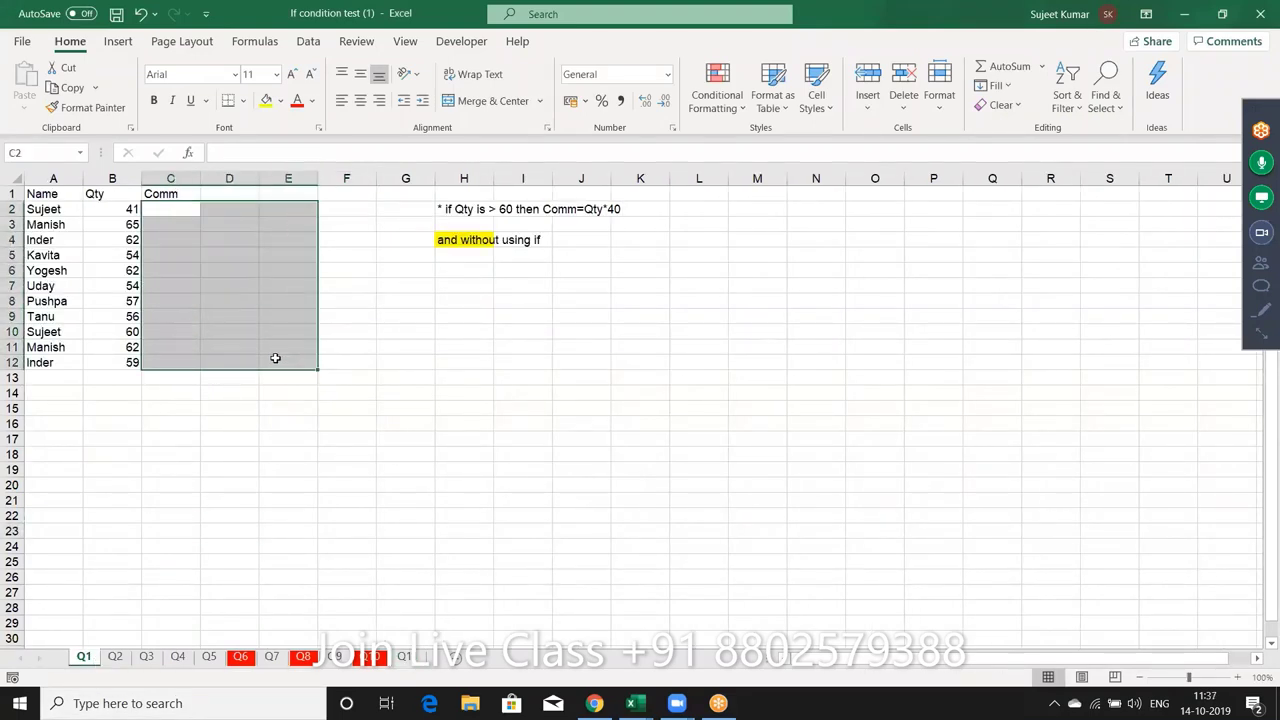
click(195, 250)
Step: Review the Qty values in B2:B12 and the task text in H2 and H4
drag(120, 212, 110, 360)
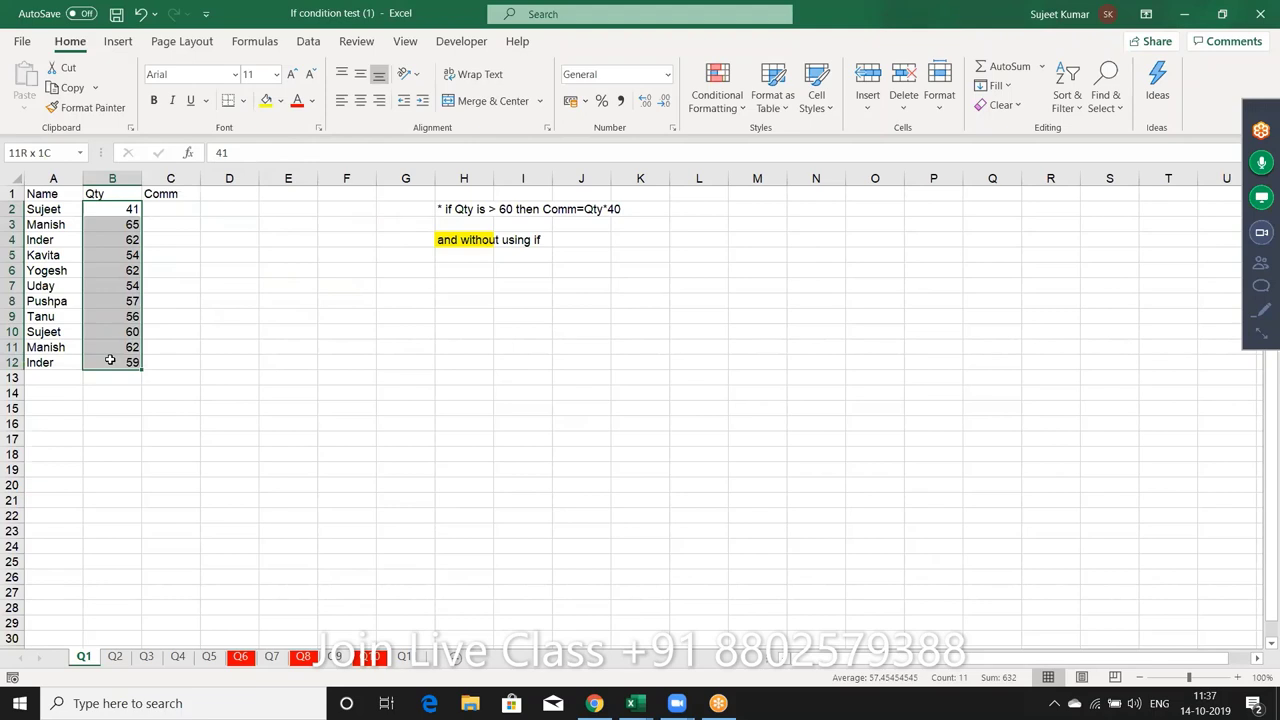
drag(110, 360, 110, 360)
click(202, 258)
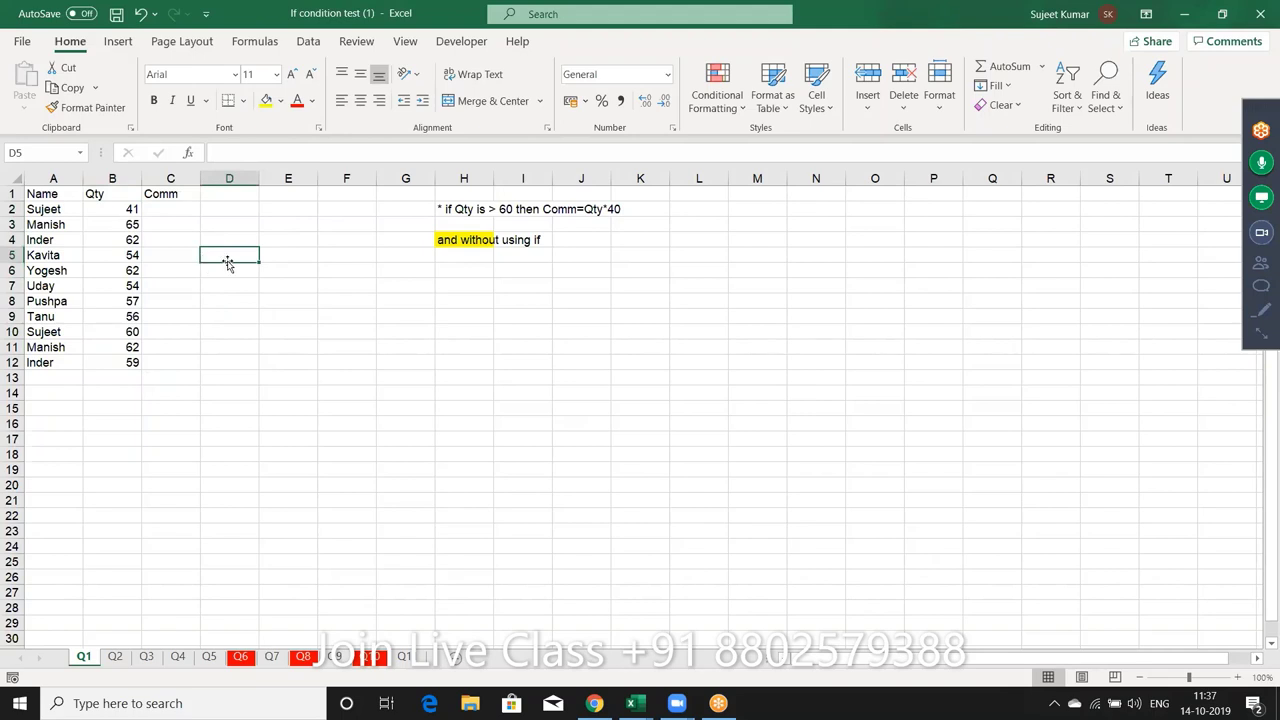
click(461, 210)
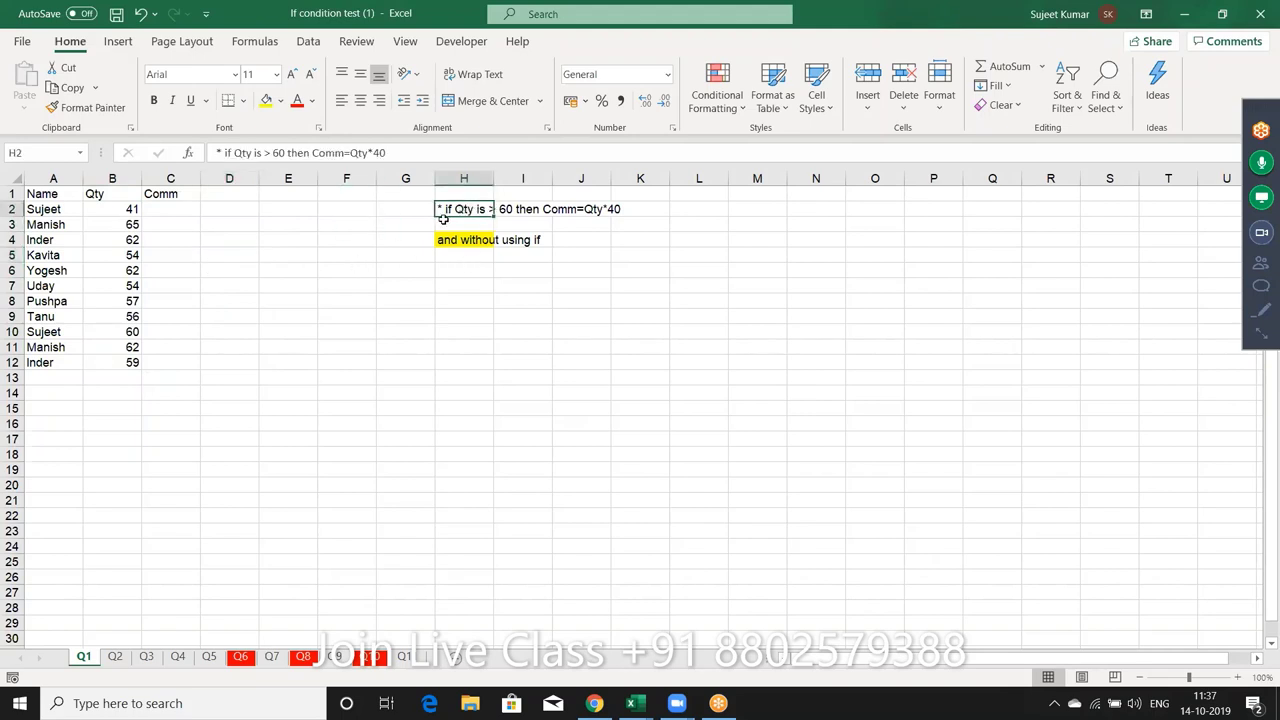
click(356, 289)
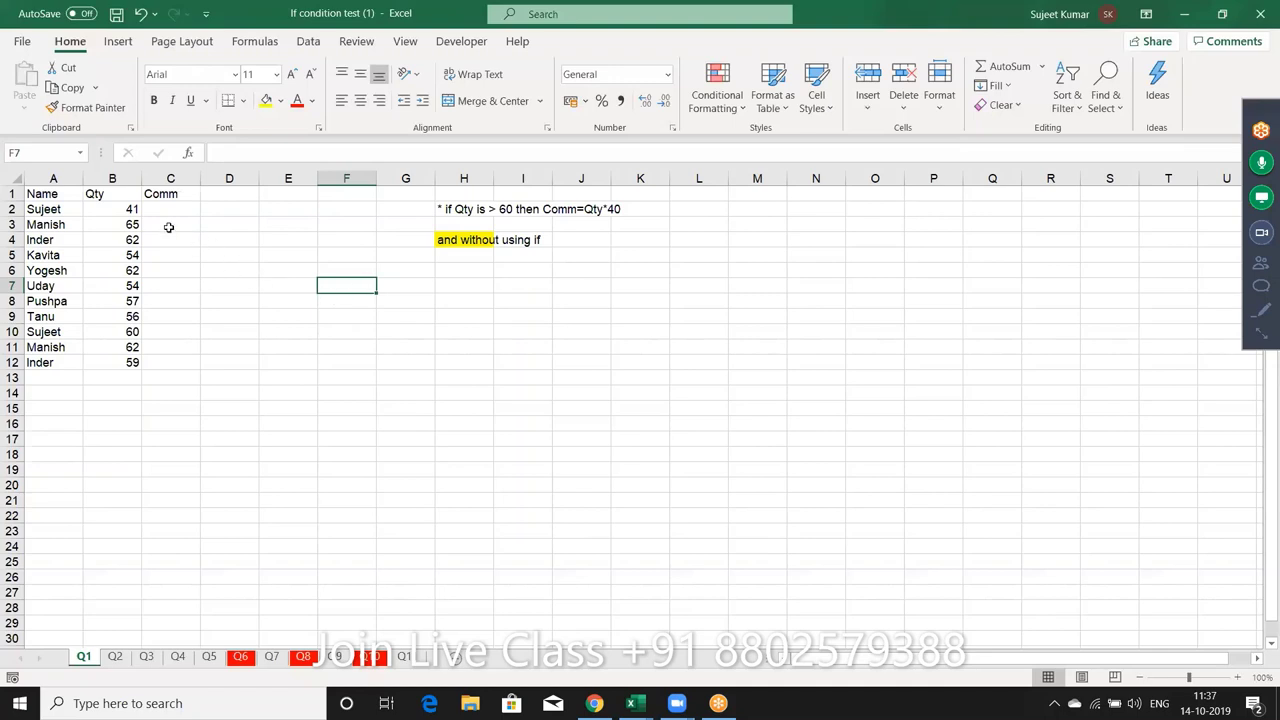
mouse_move(136, 213)
mouse_down()
mouse_move(108, 331)
mouse_move(122, 362)
mouse_up()
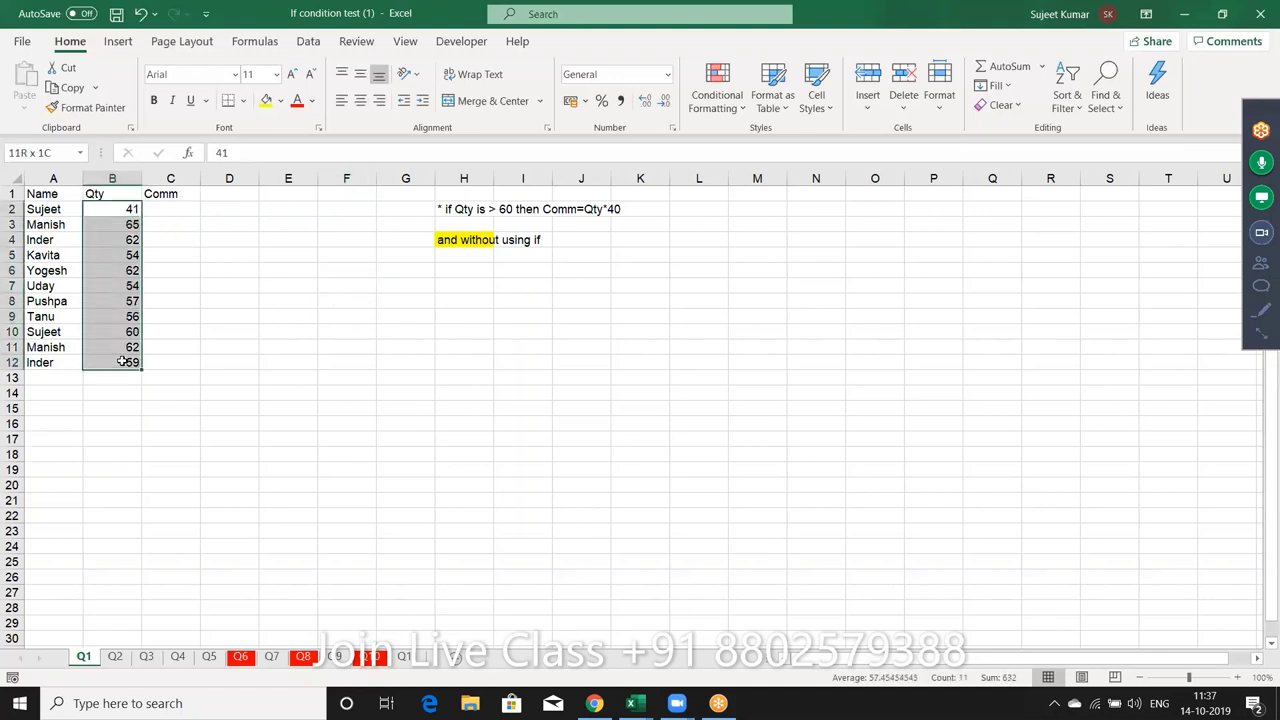
click(455, 240)
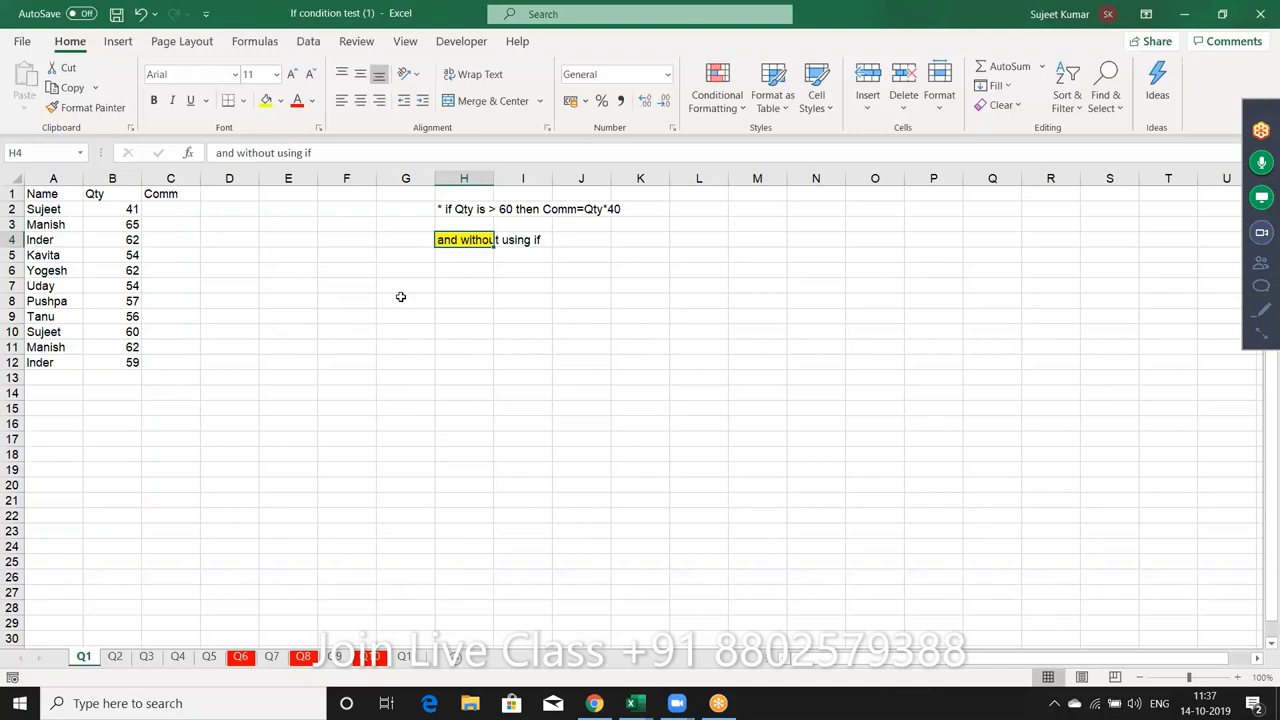
Step: Clear the pass/fail Result answers in C2:C11 on sheet Q2
click(116, 657)
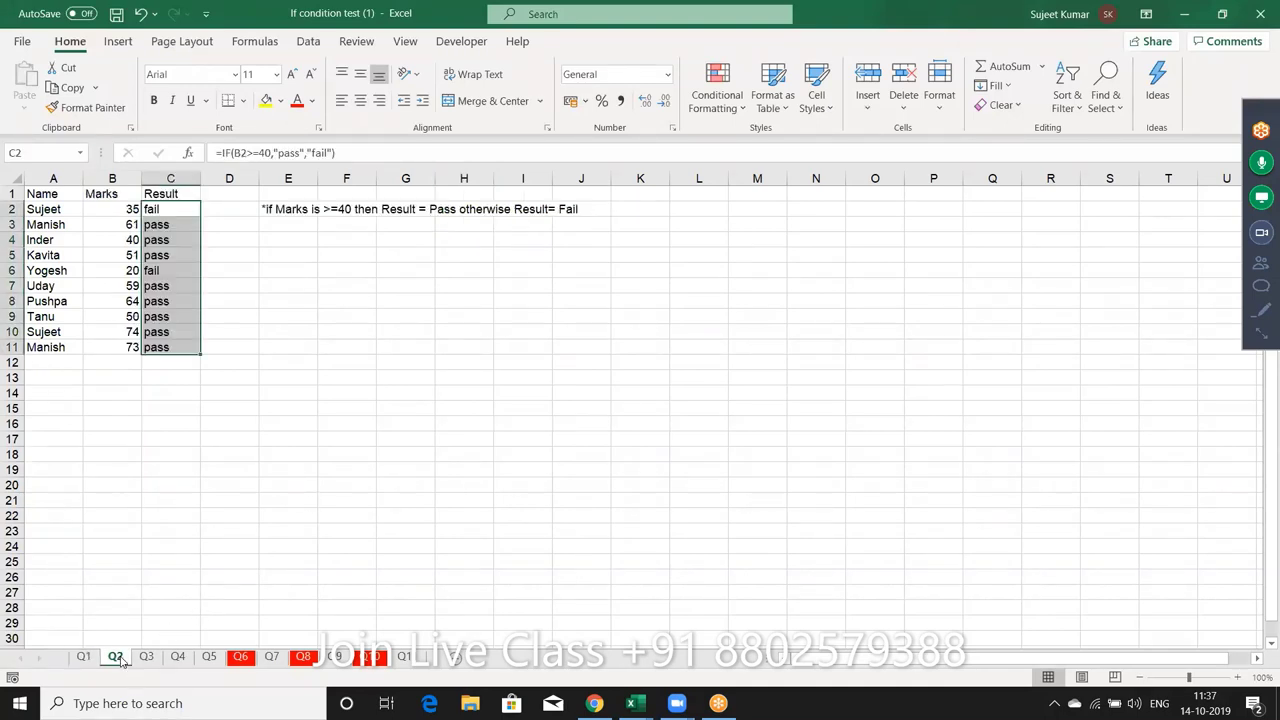
click(288, 454)
drag(176, 212, 178, 352)
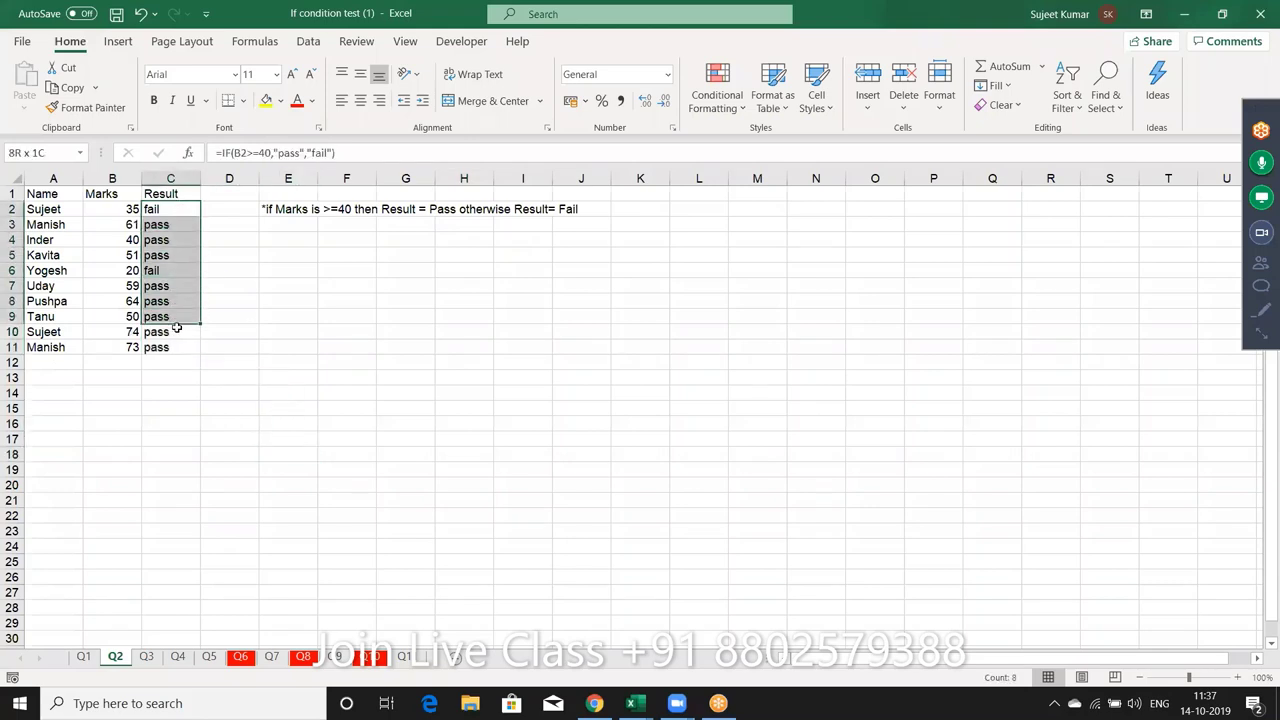
key(Delete)
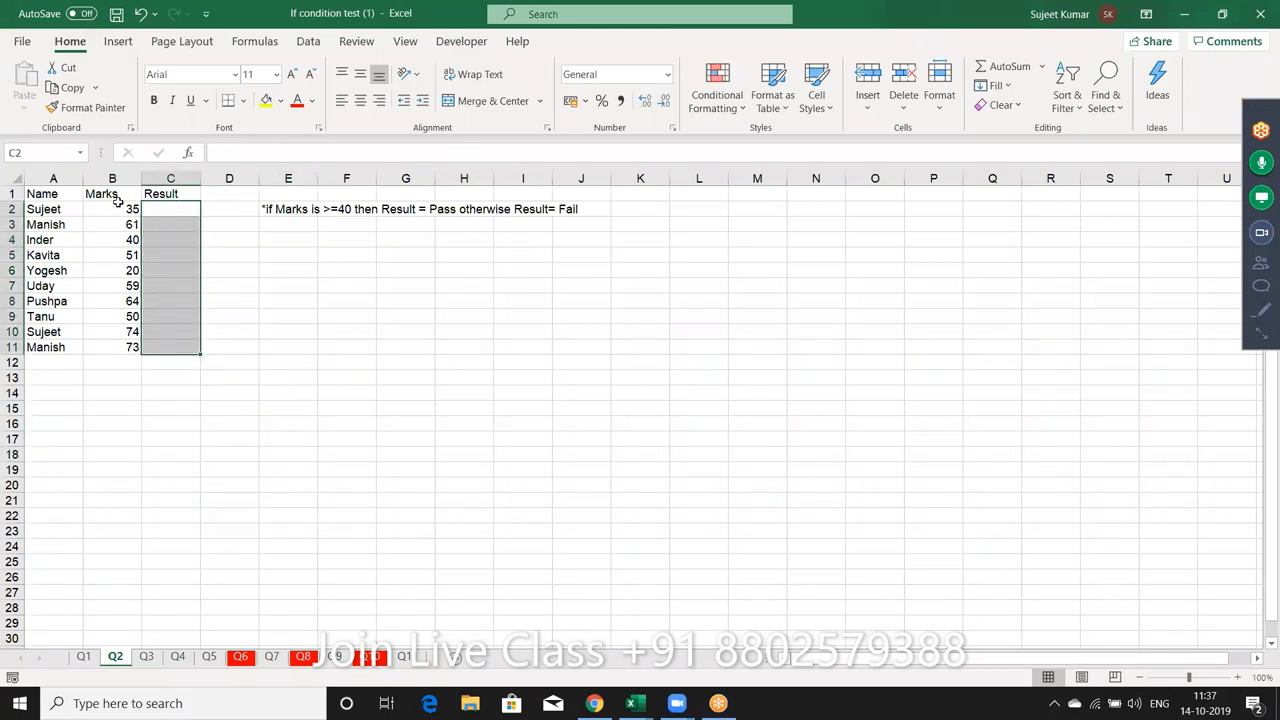
click(117, 208)
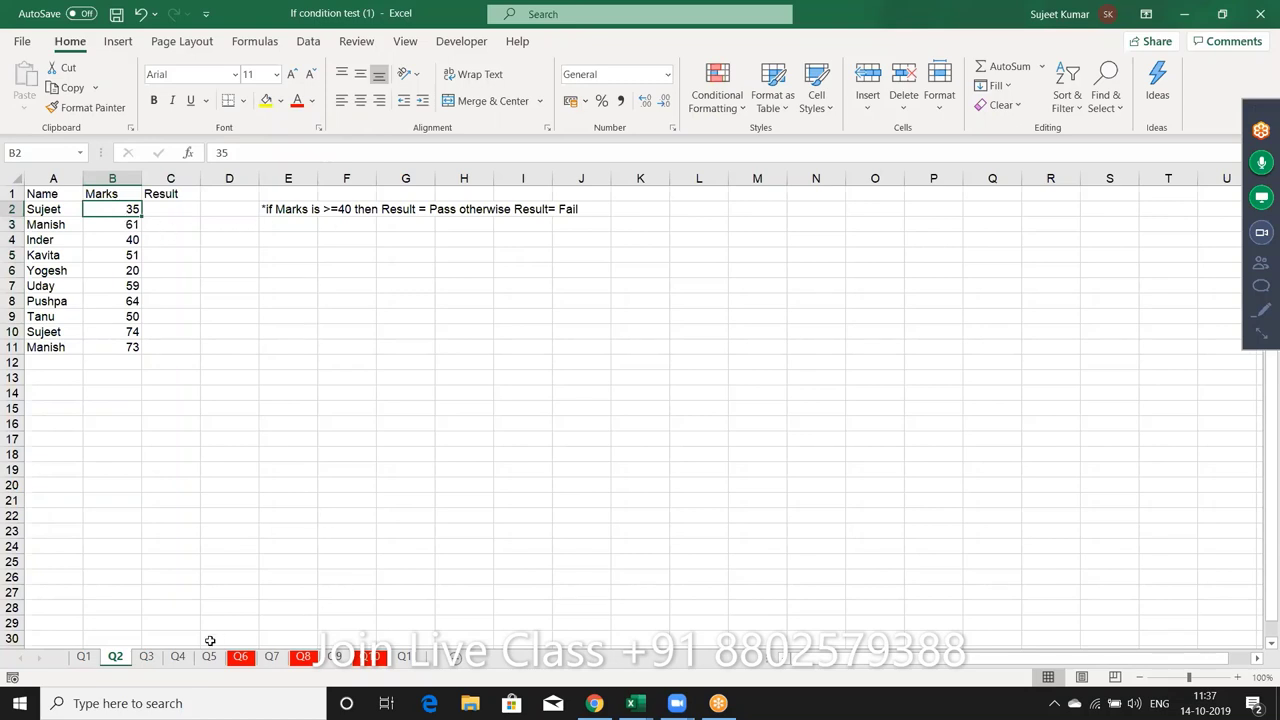
Step: Go to sheet Q3 and mute one attendee in the meeting's attendee list
click(146, 656)
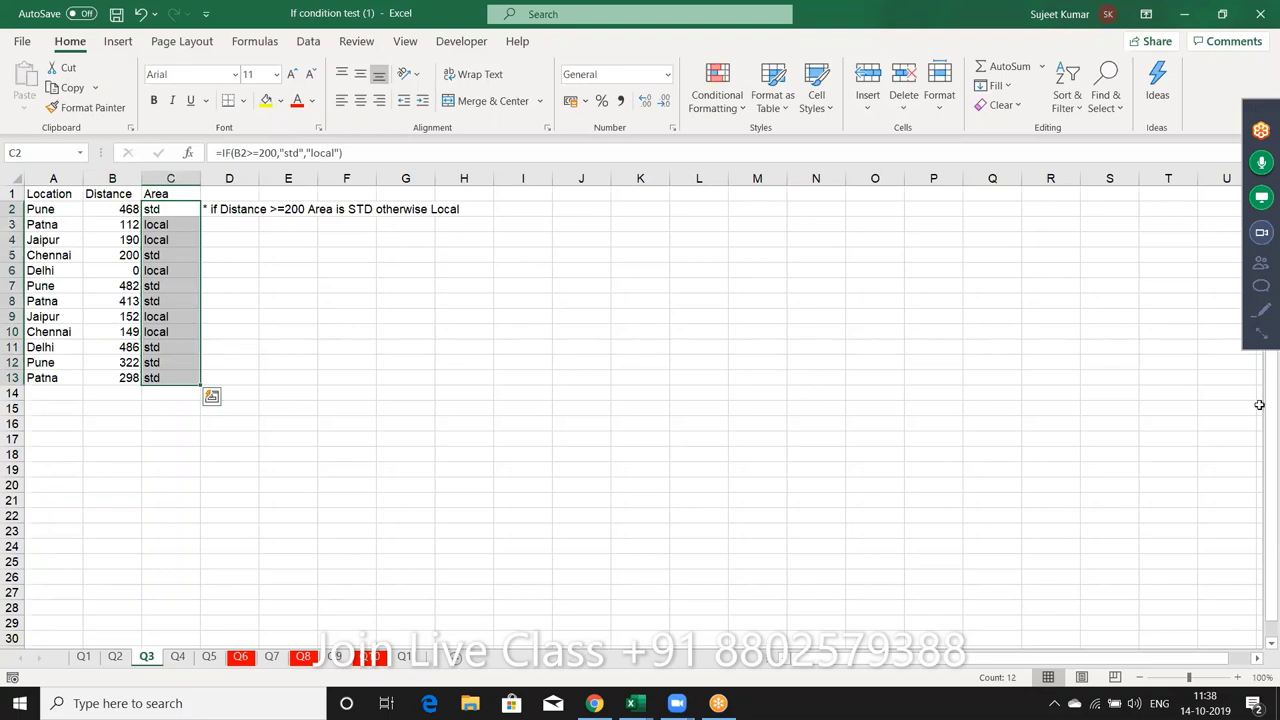
click(1261, 262)
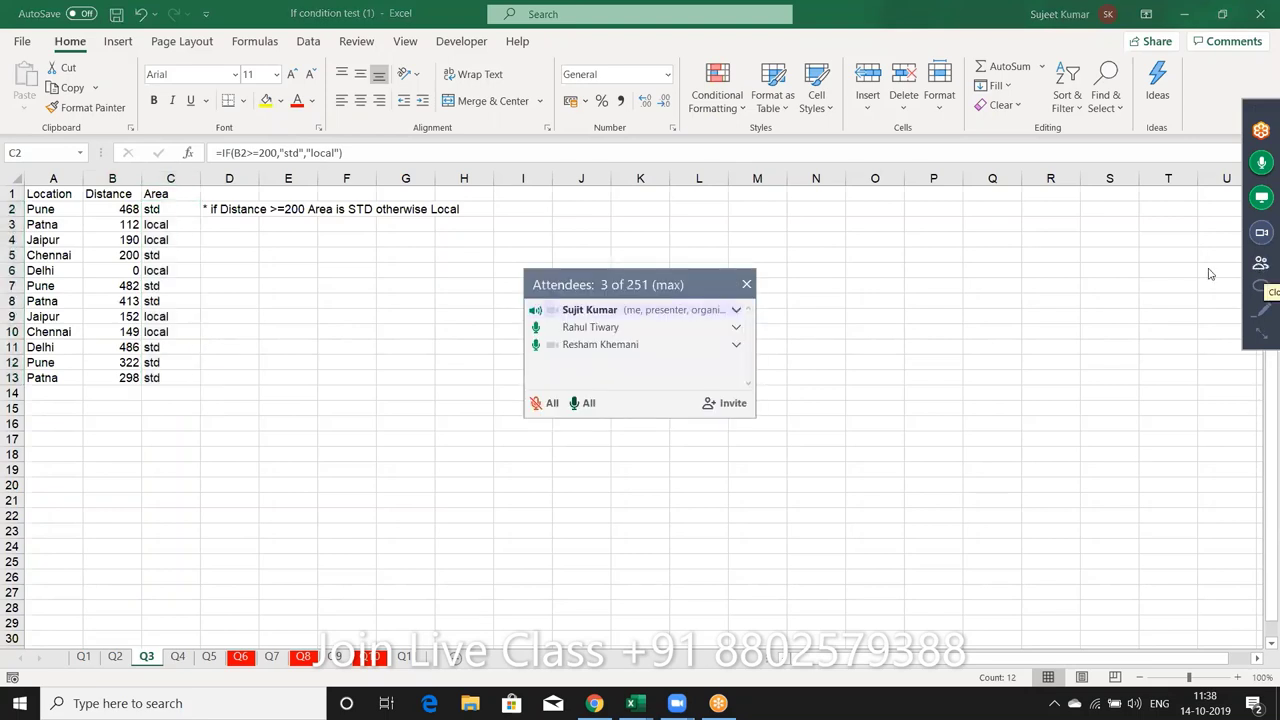
click(535, 345)
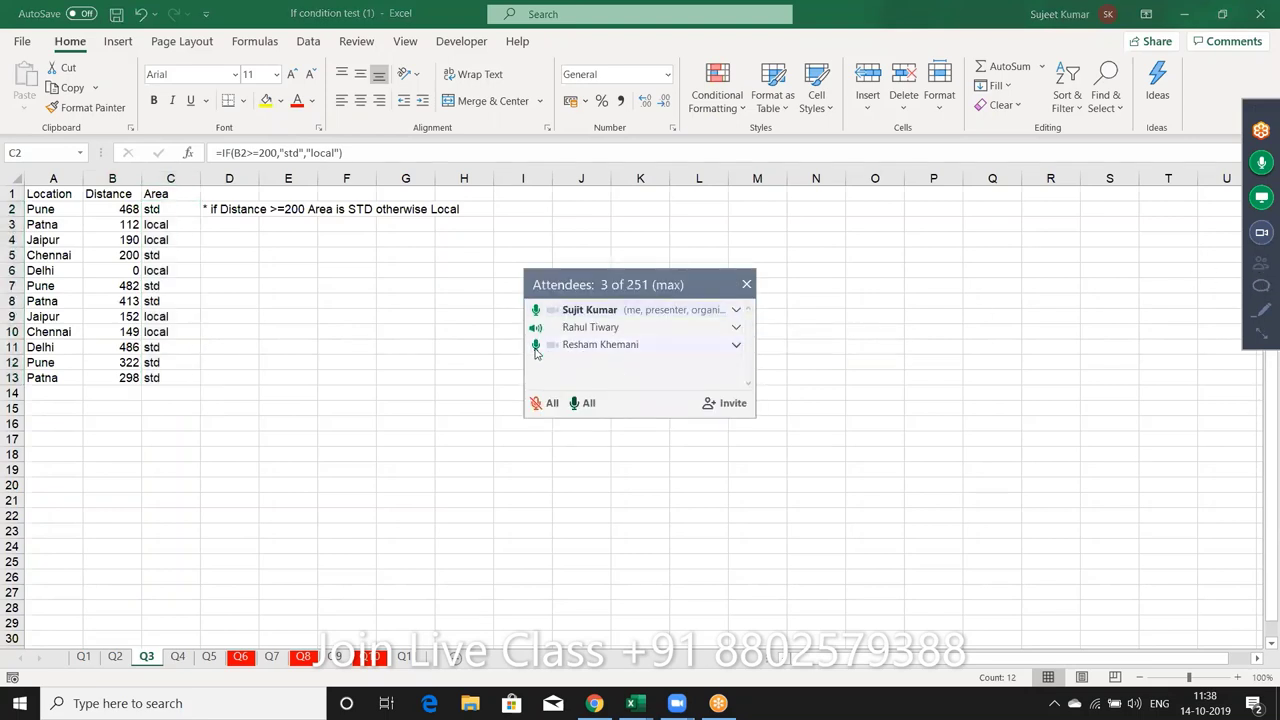
click(746, 284)
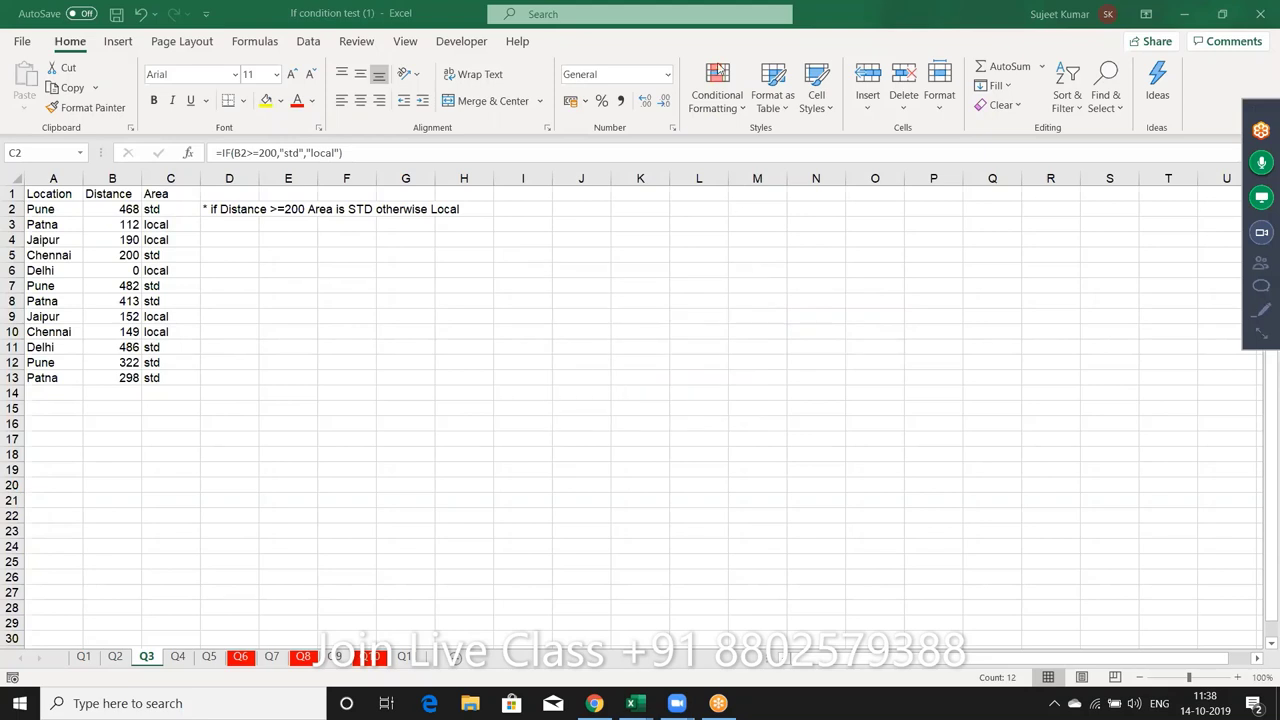
Step: Clear the std/local Area answers down column C on sheet Q3
key(ctrl+shift+Down)
key(Delete)
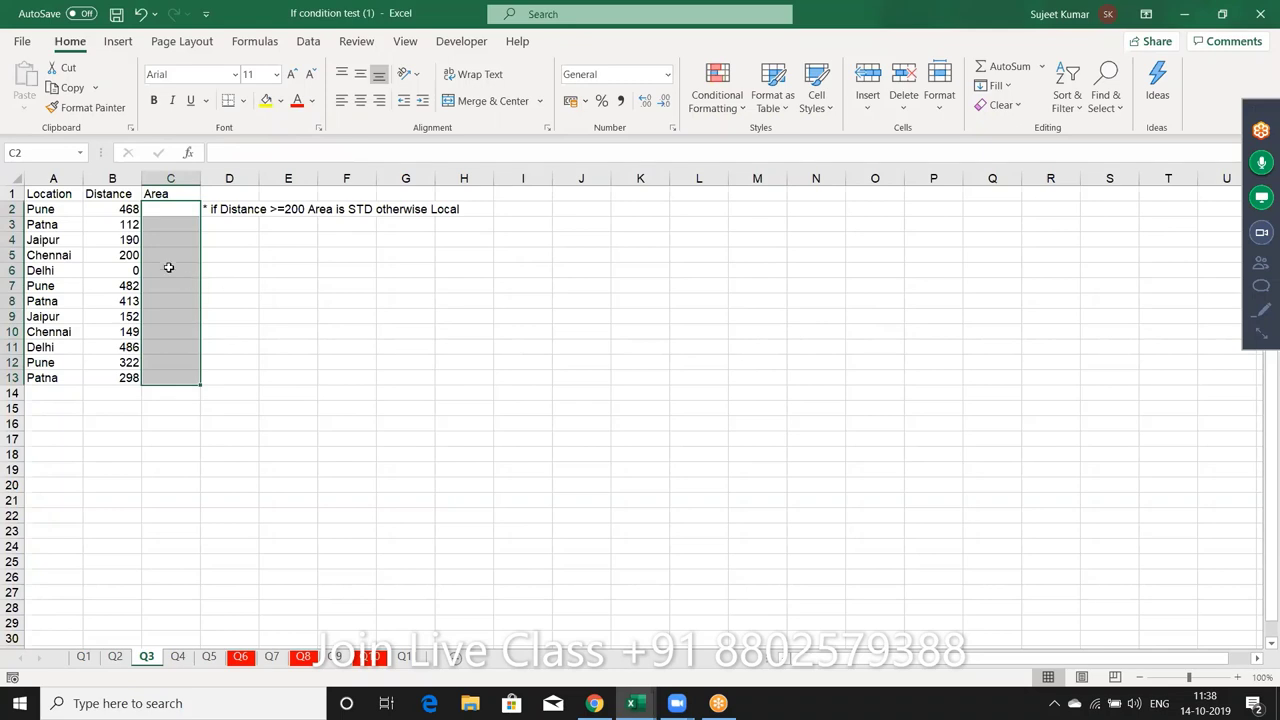
click(126, 209)
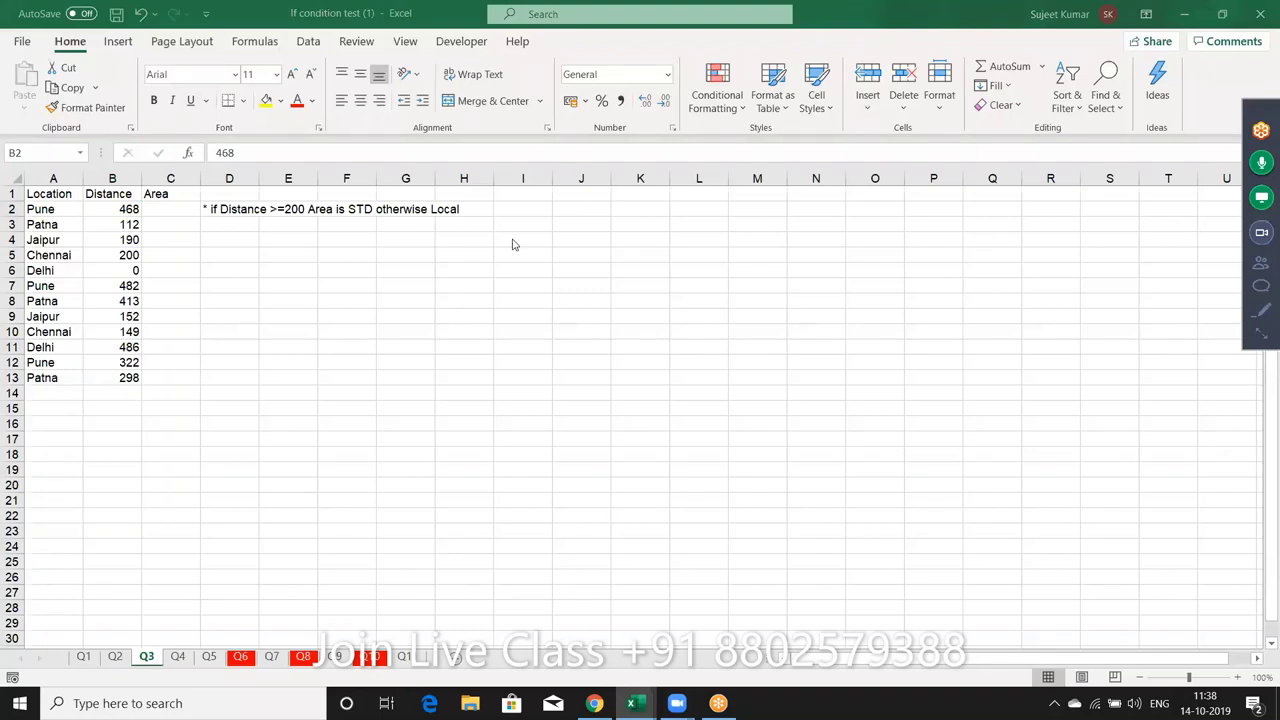
click(188, 657)
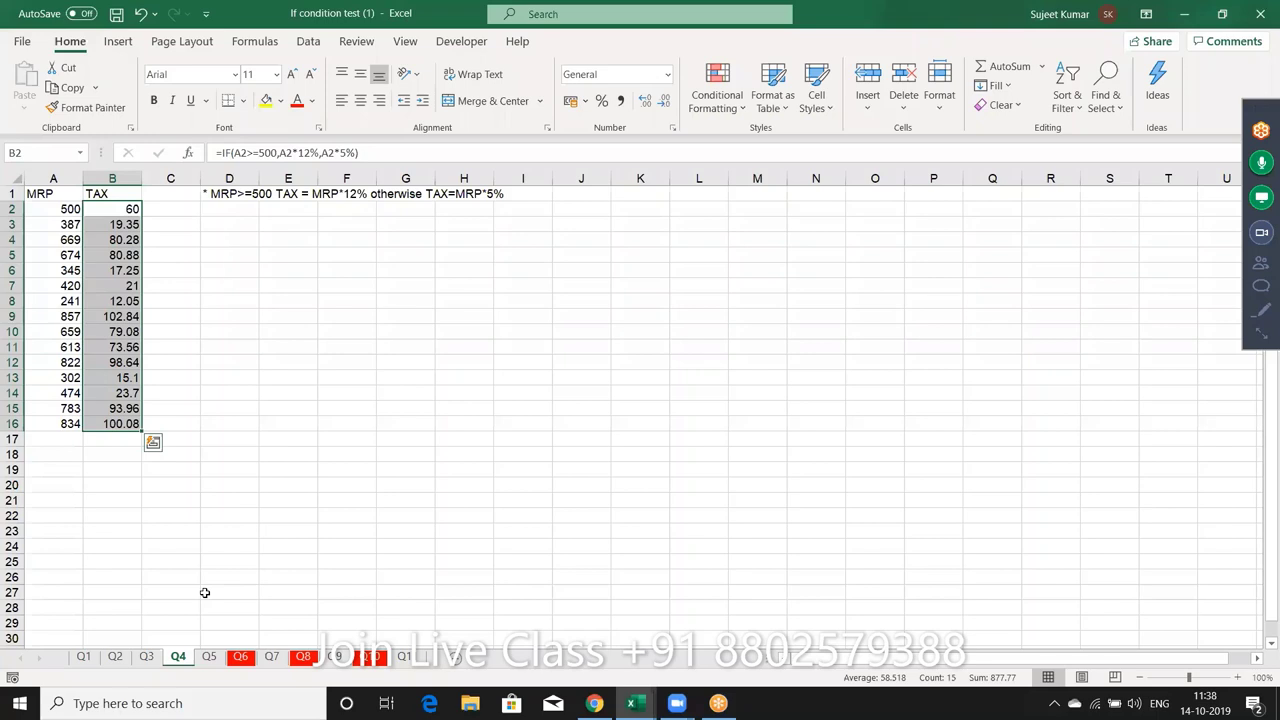
Step: Clear the TAX answers on sheet Q4 and the Duty answers B2:B17 on sheet Q5
key(Delete)
click(250, 259)
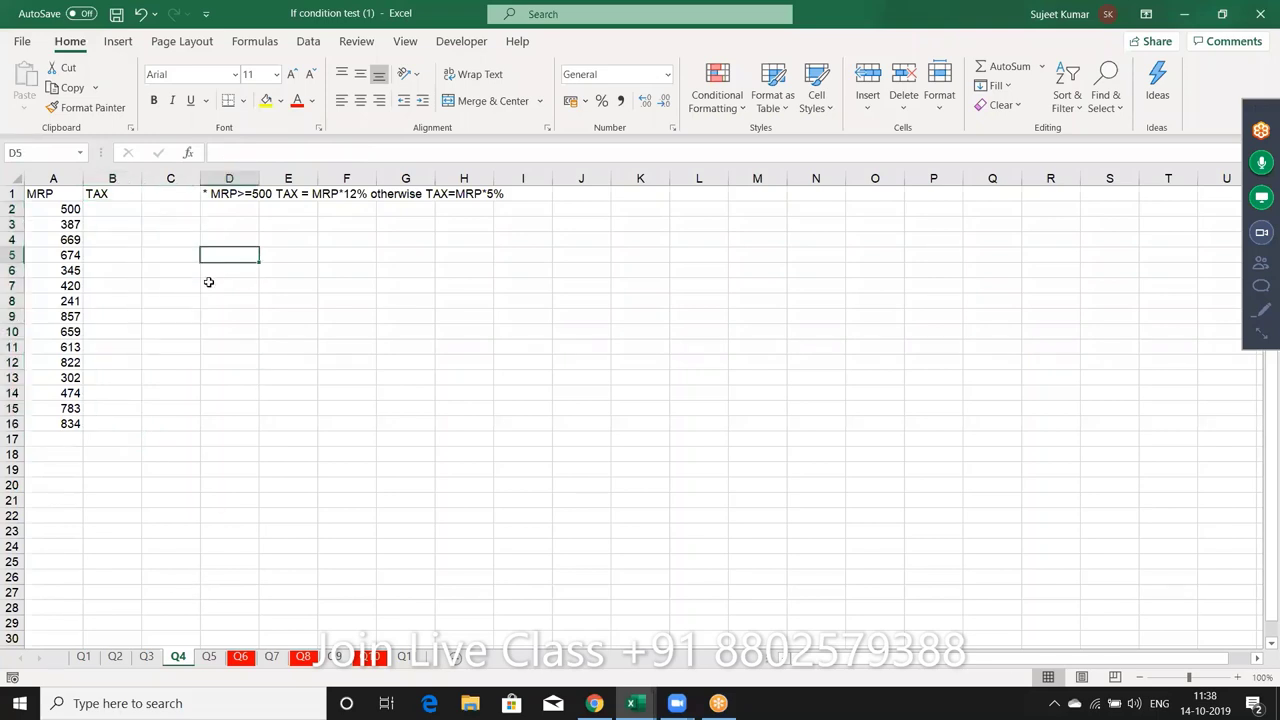
click(51, 212)
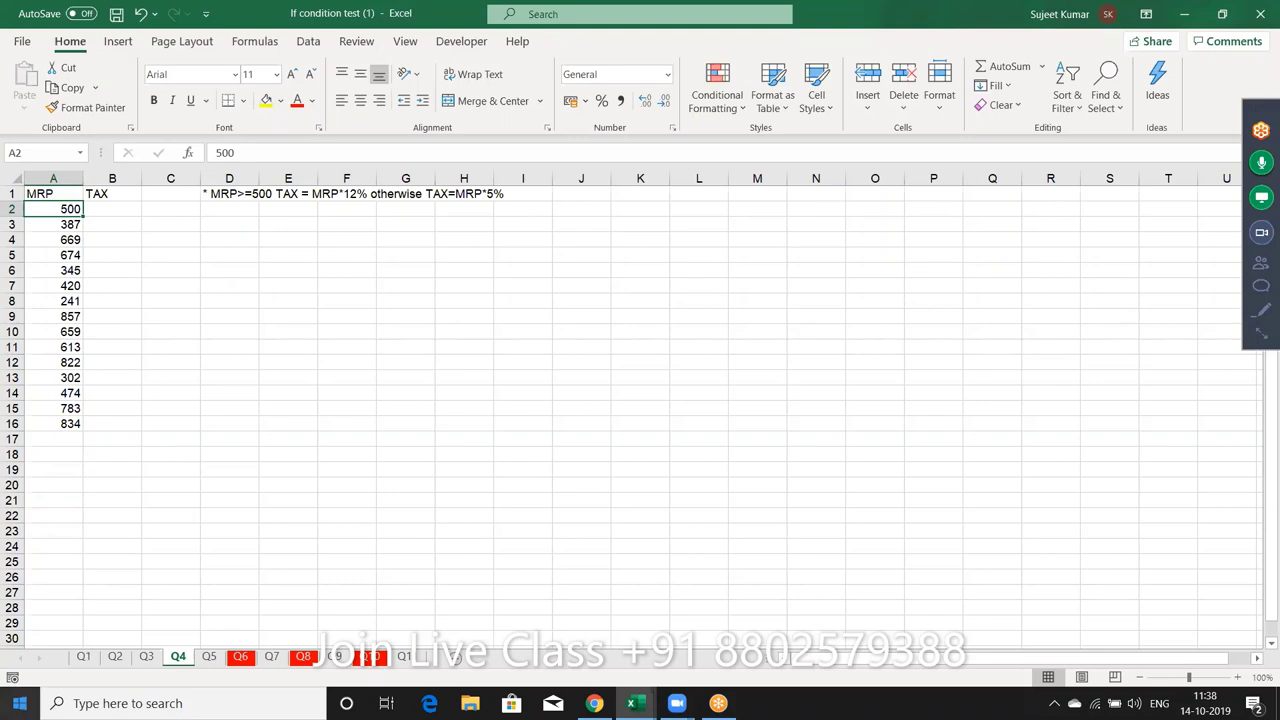
click(203, 660)
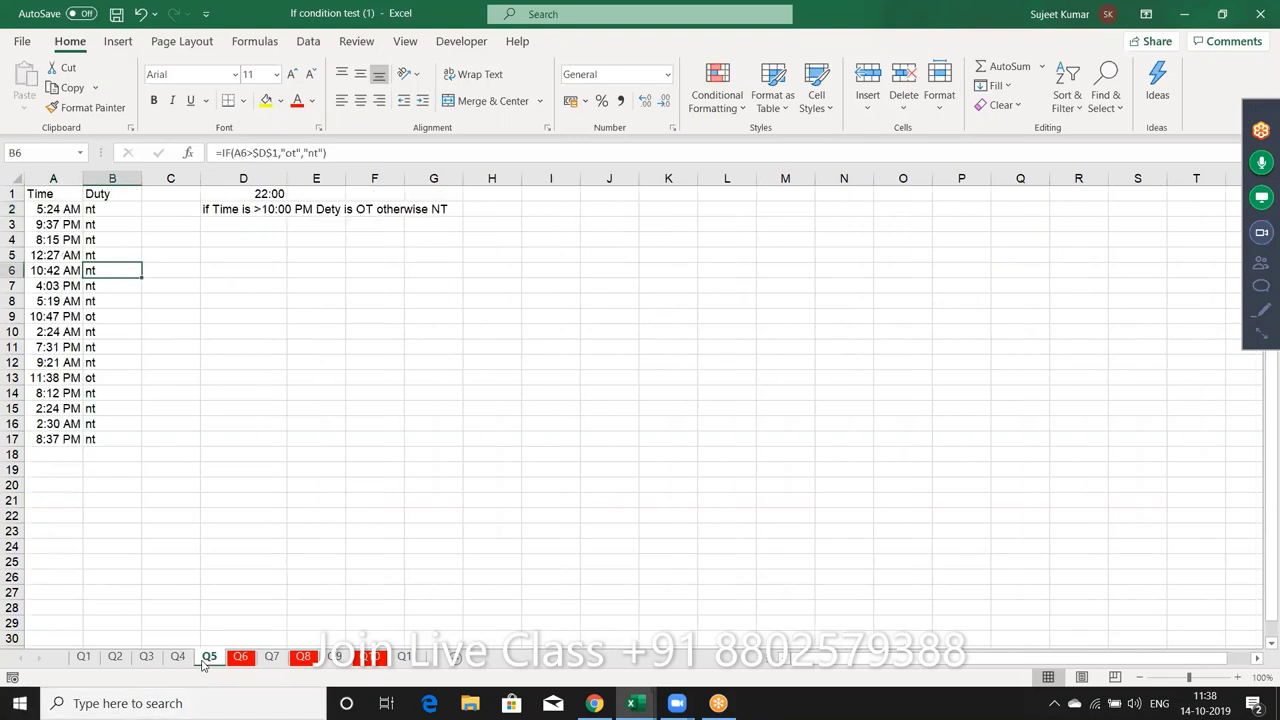
drag(114, 208, 123, 431)
key(Delete)
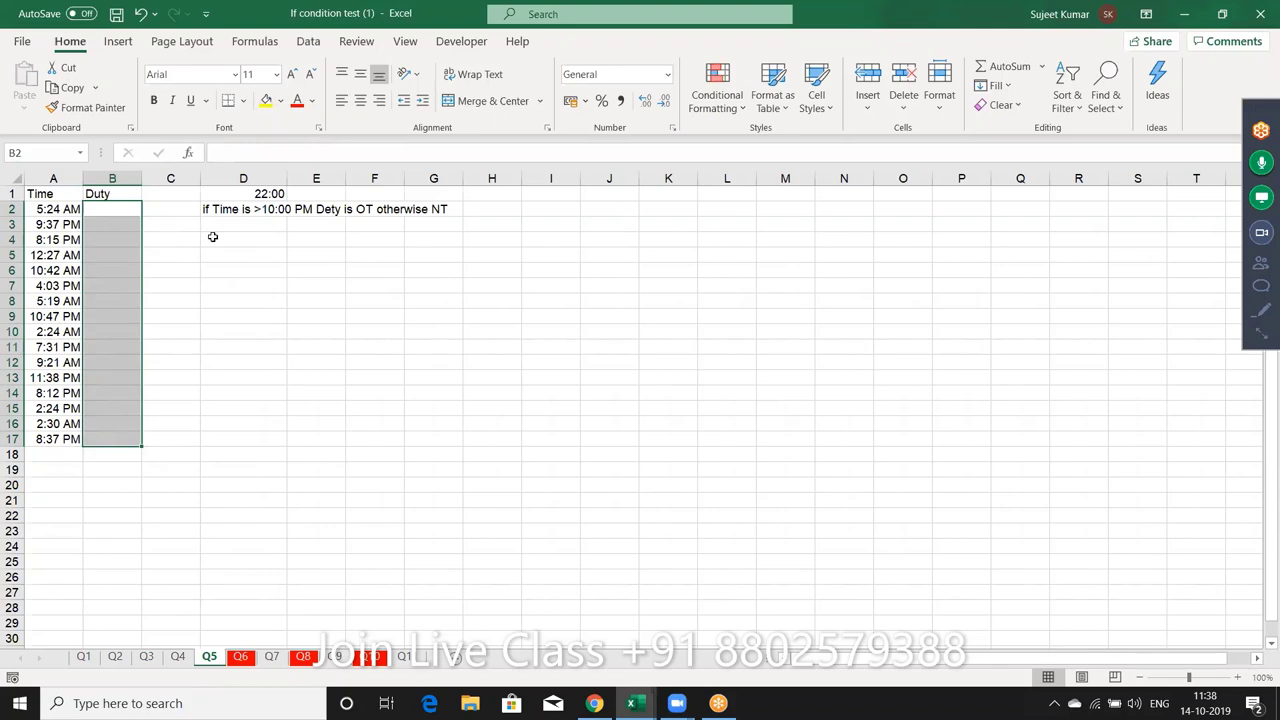
click(114, 209)
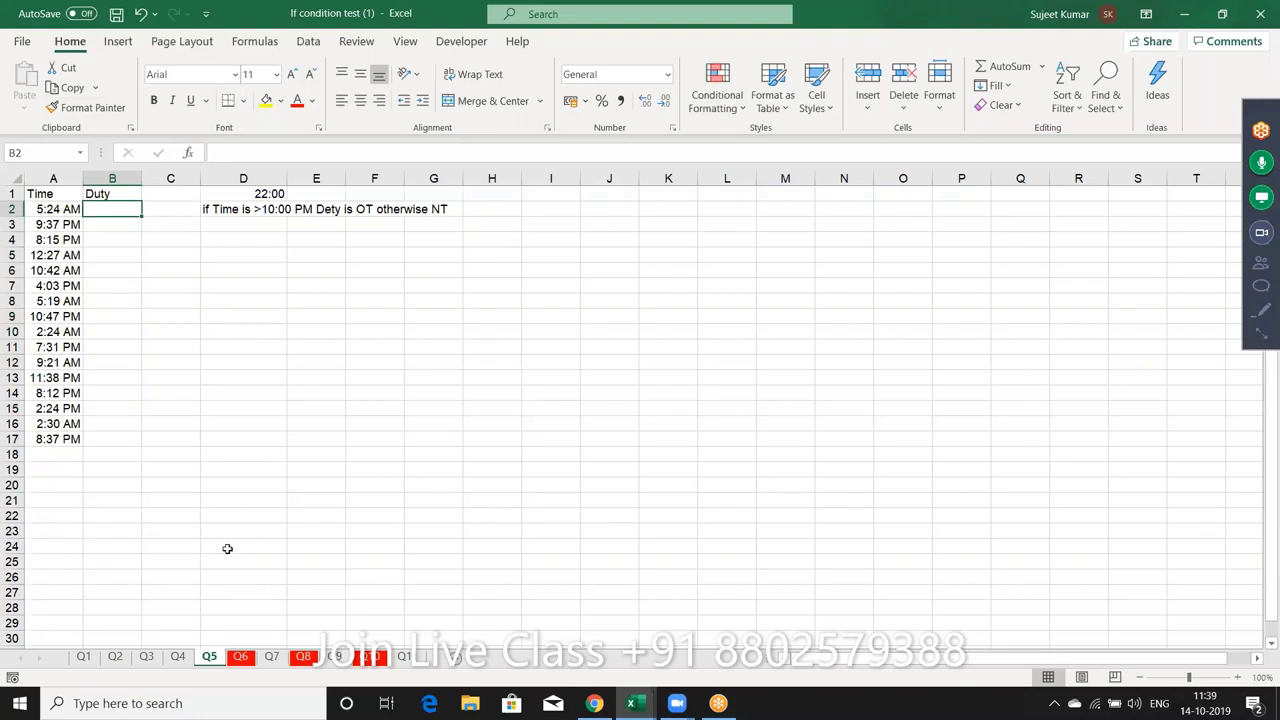
Step: Clear the Result and pass/fail answers in H2:H14 and I2:I14 on sheet Q6
click(233, 662)
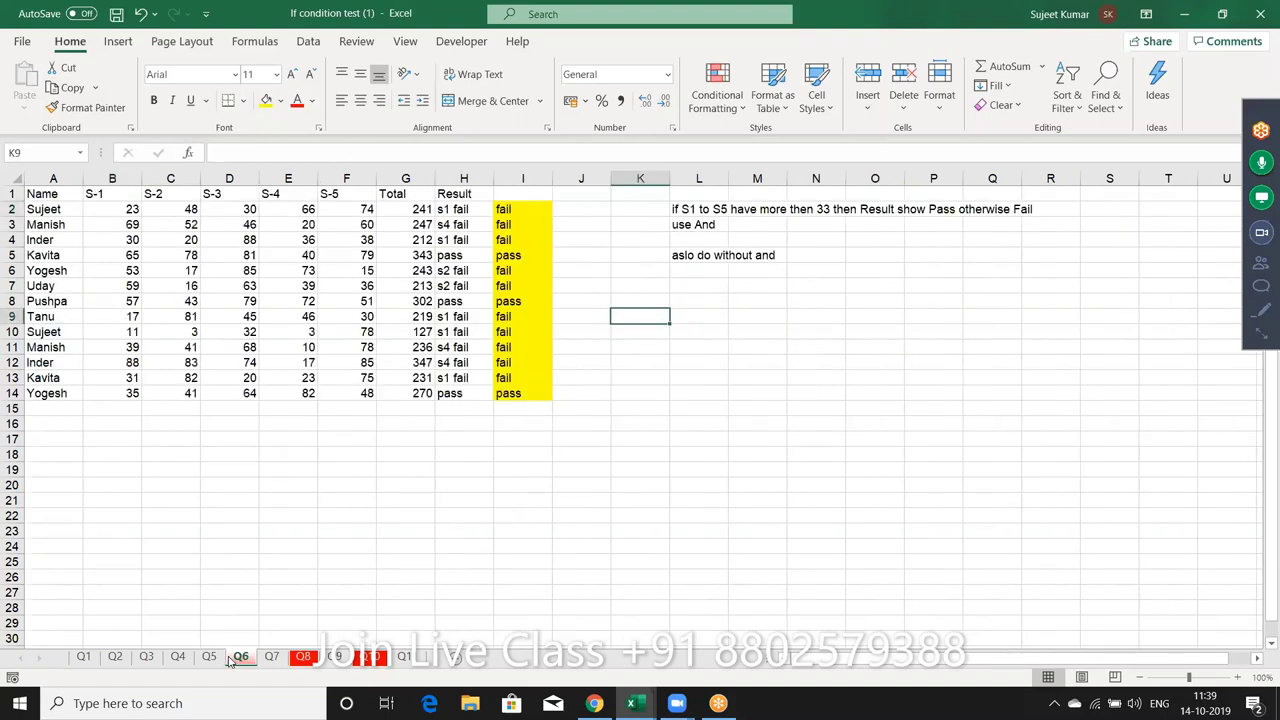
click(326, 407)
click(468, 209)
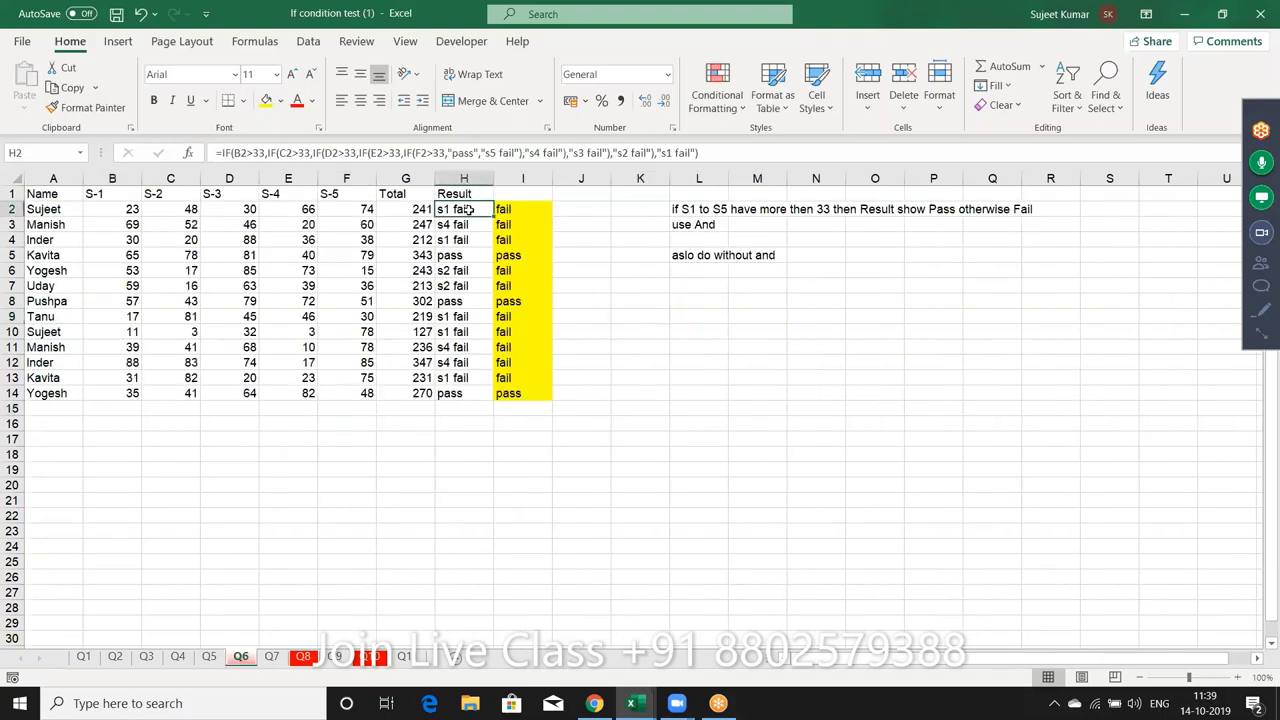
drag(468, 209, 464, 400)
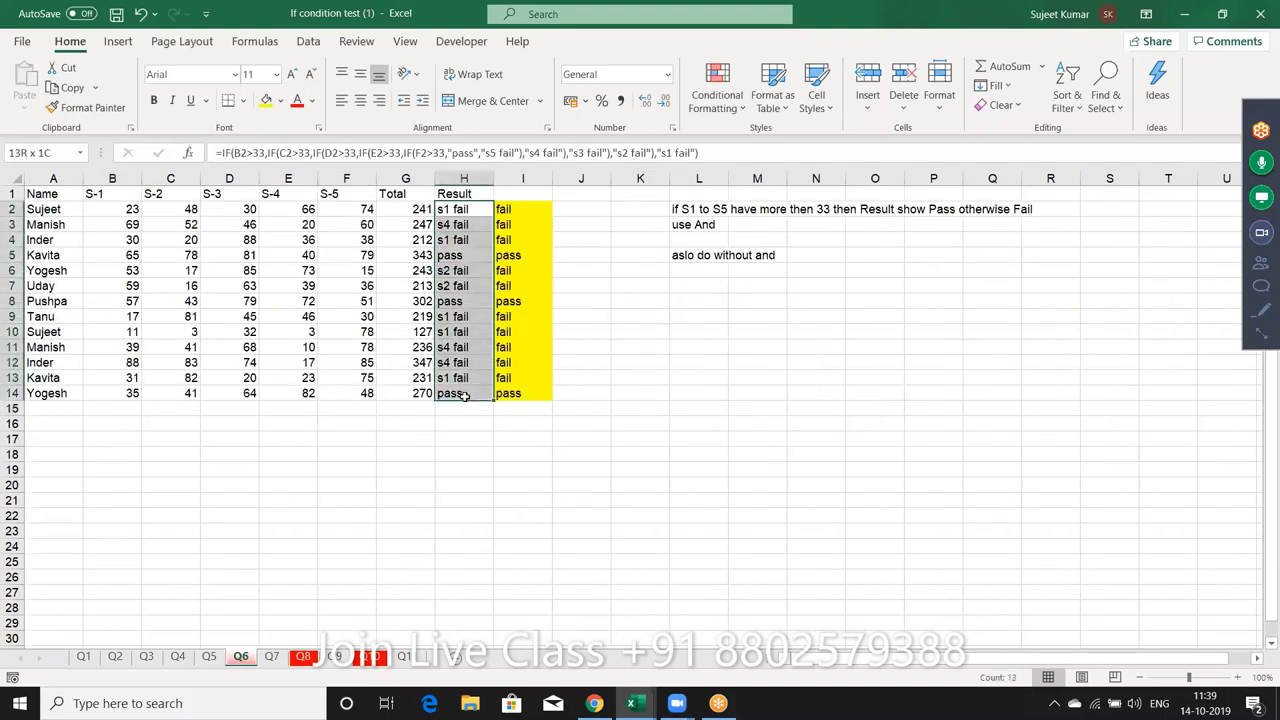
key(Delete)
drag(503, 212, 508, 390)
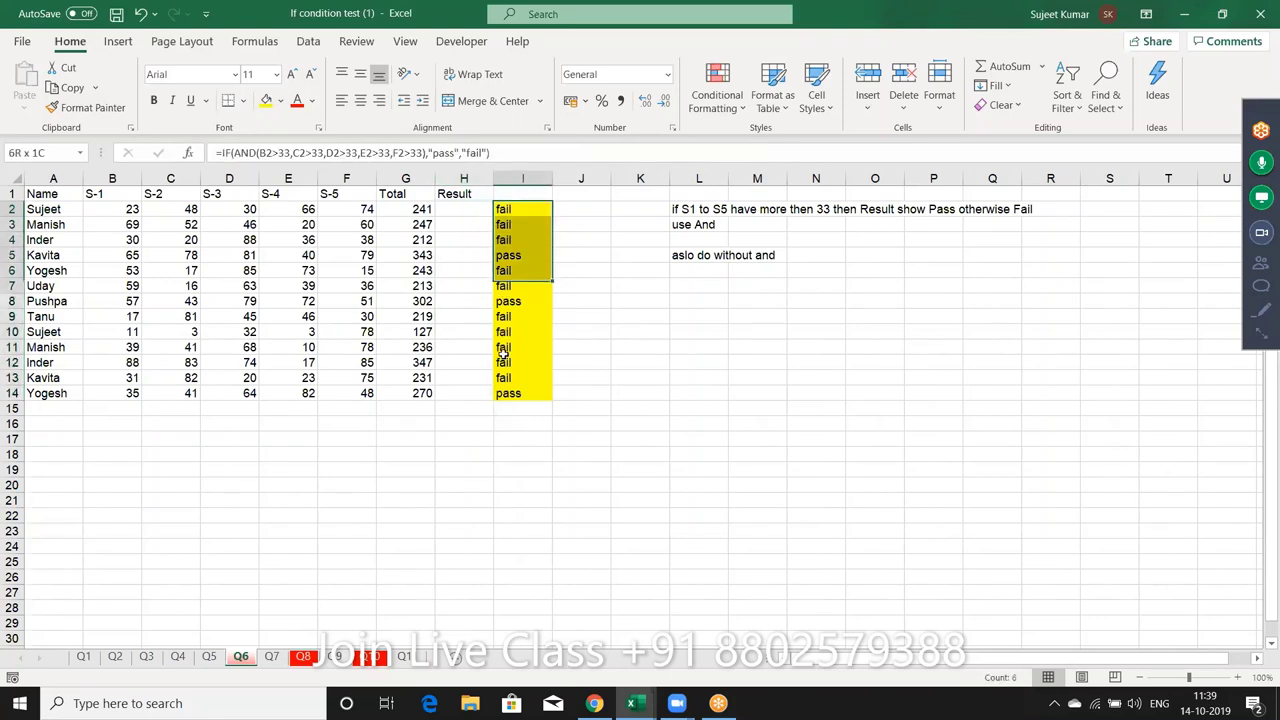
key(Delete)
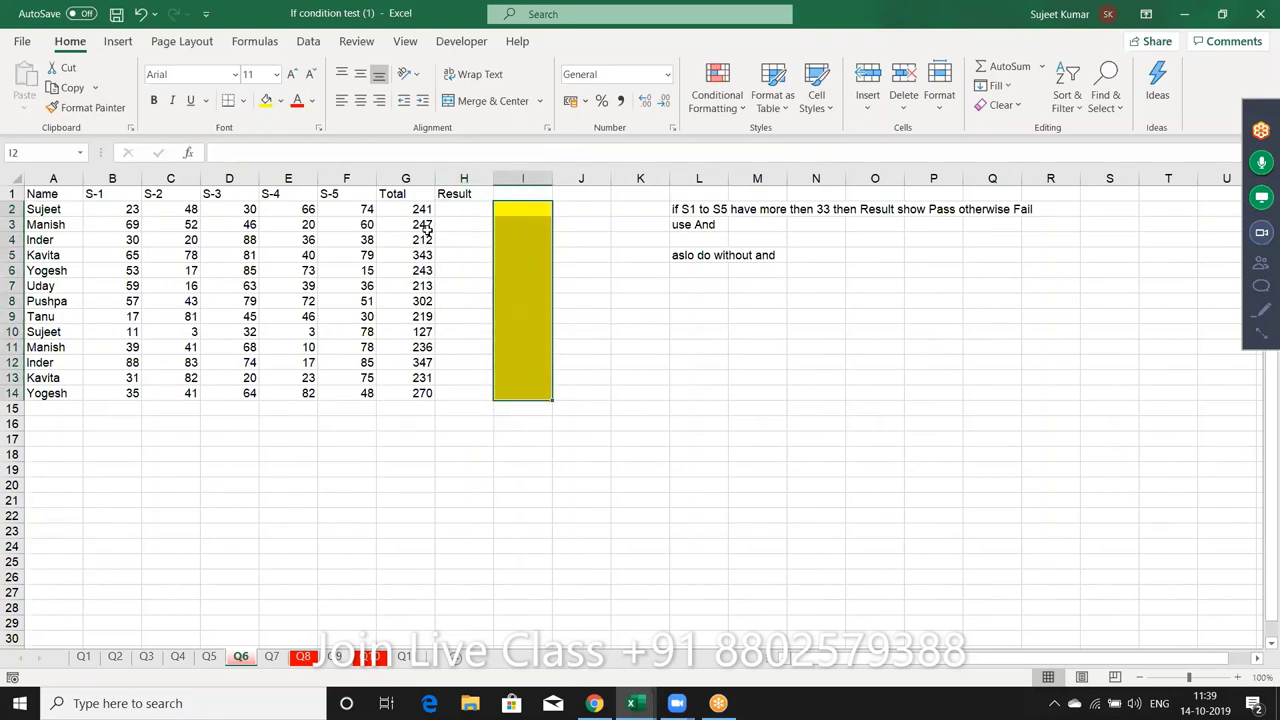
click(422, 210)
drag(122, 210, 345, 210)
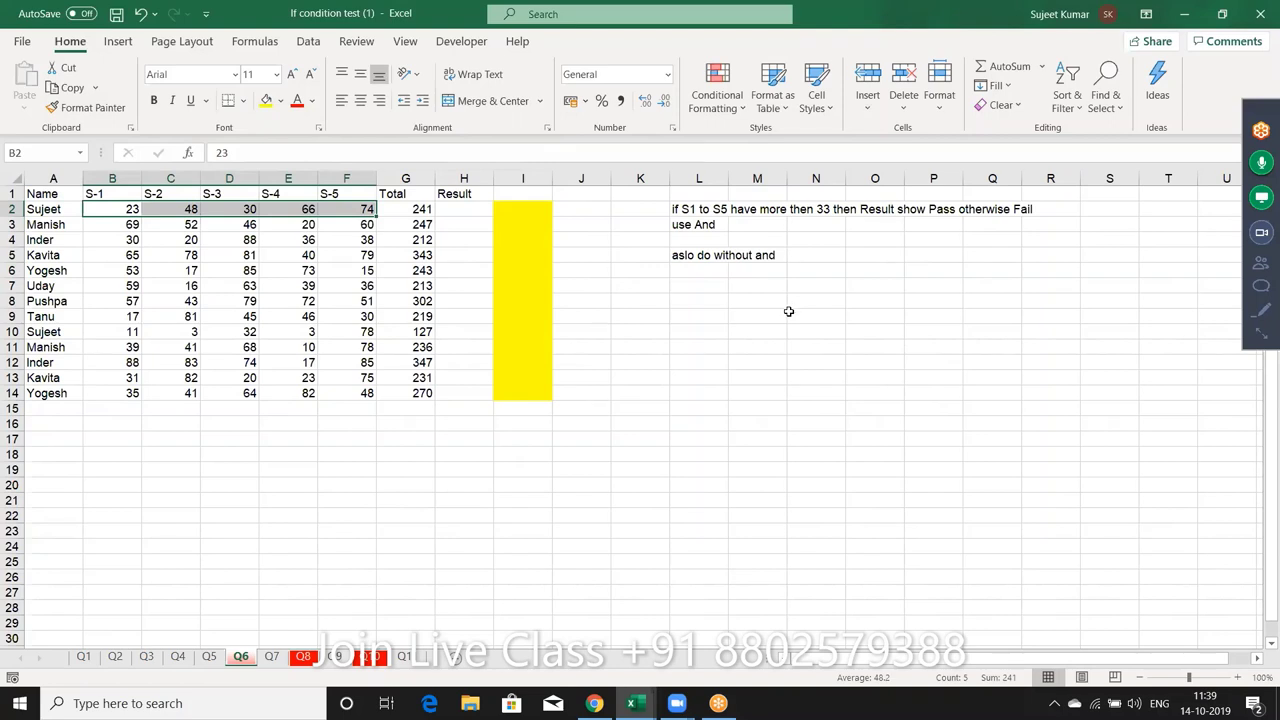
click(694, 255)
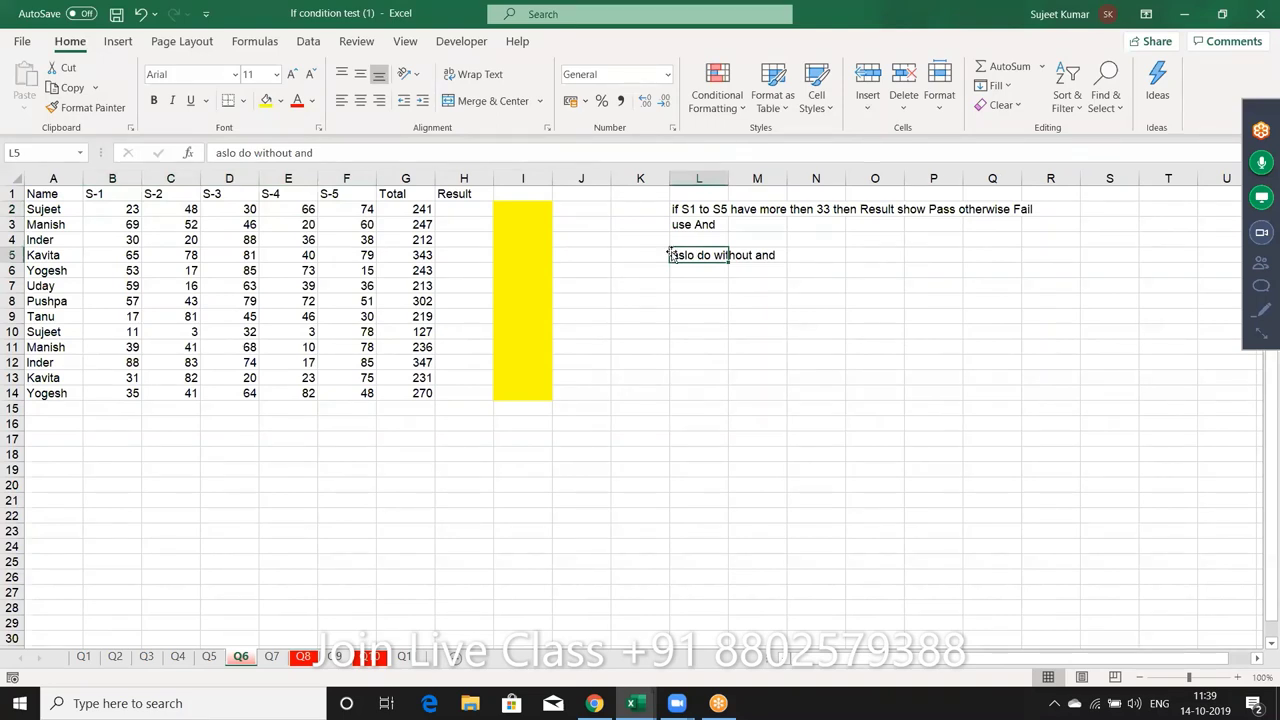
Step: Clear the Grade answers in column C on sheet Q7
click(272, 660)
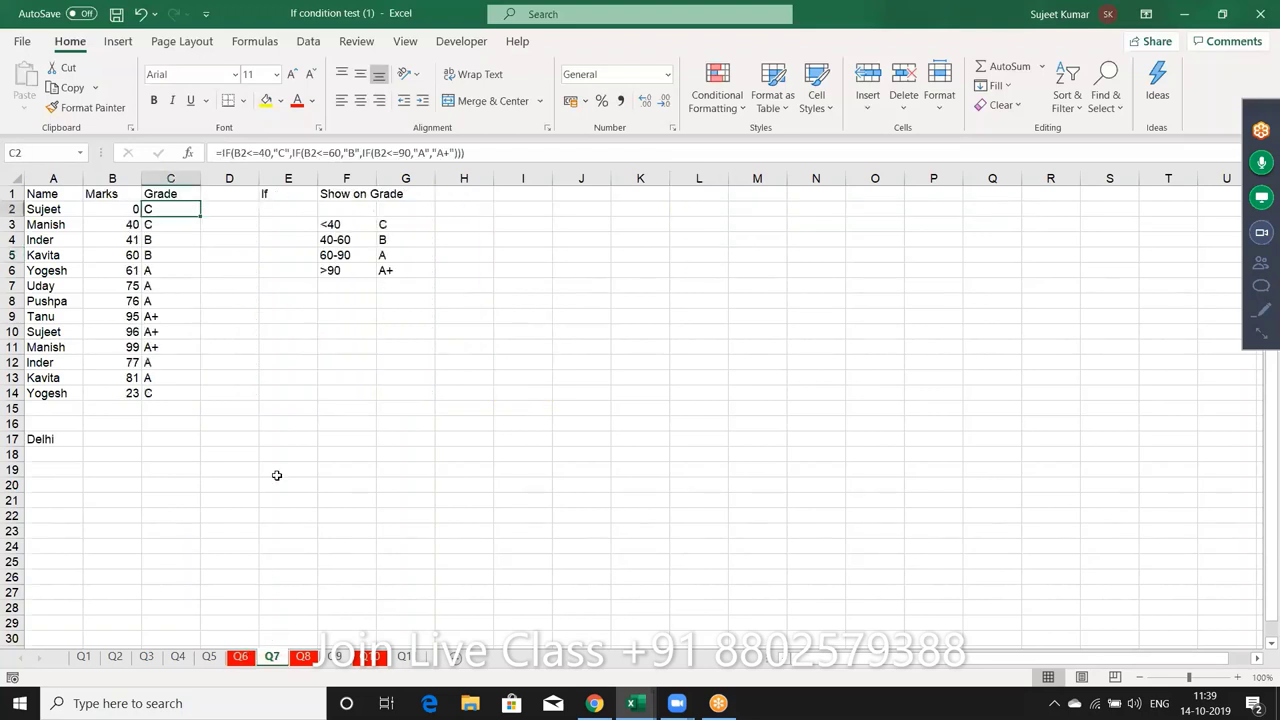
drag(177, 208, 191, 398)
key(Delete)
click(100, 209)
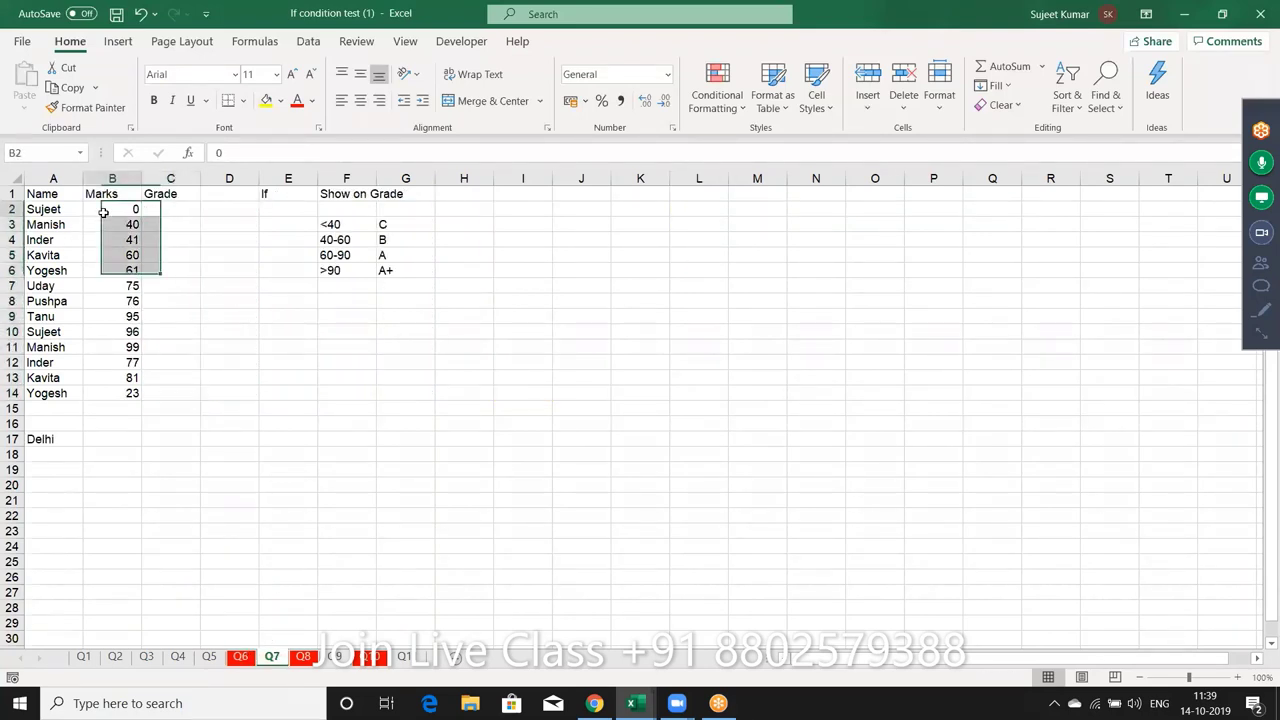
drag(286, 208, 387, 283)
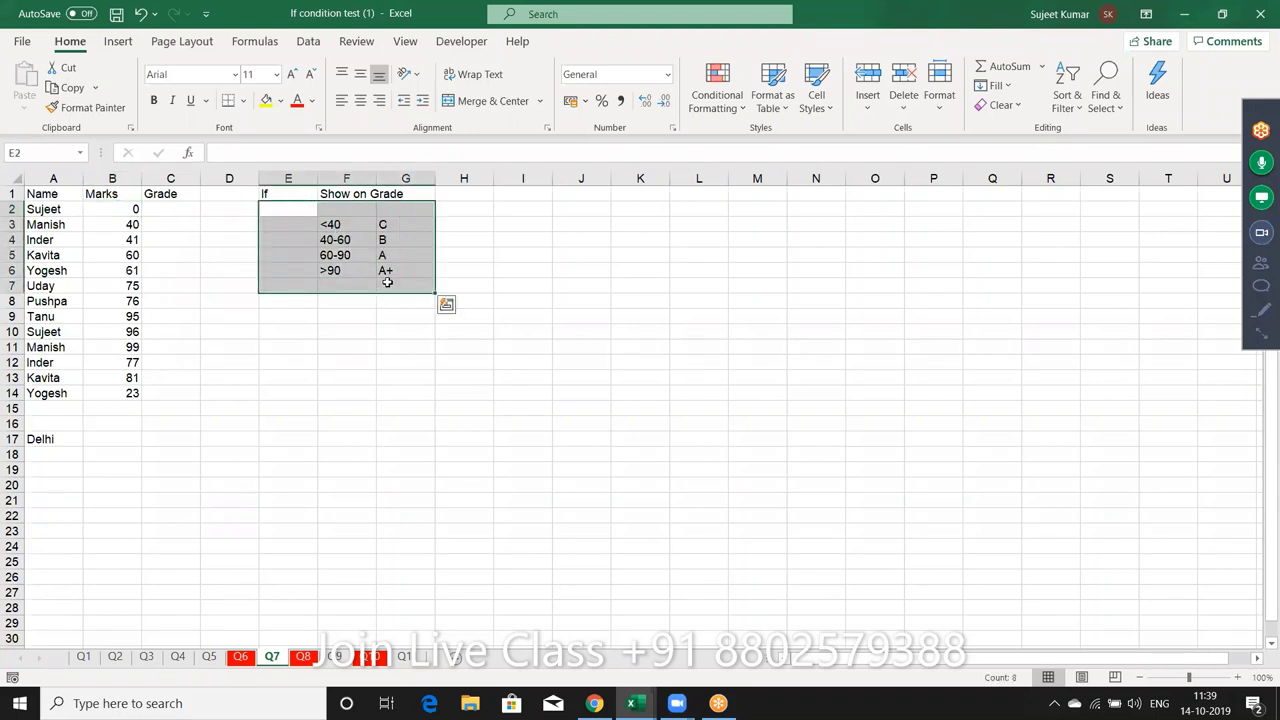
Step: On sheet Q8, clear the Incentive and Incentive add-on answers
click(302, 656)
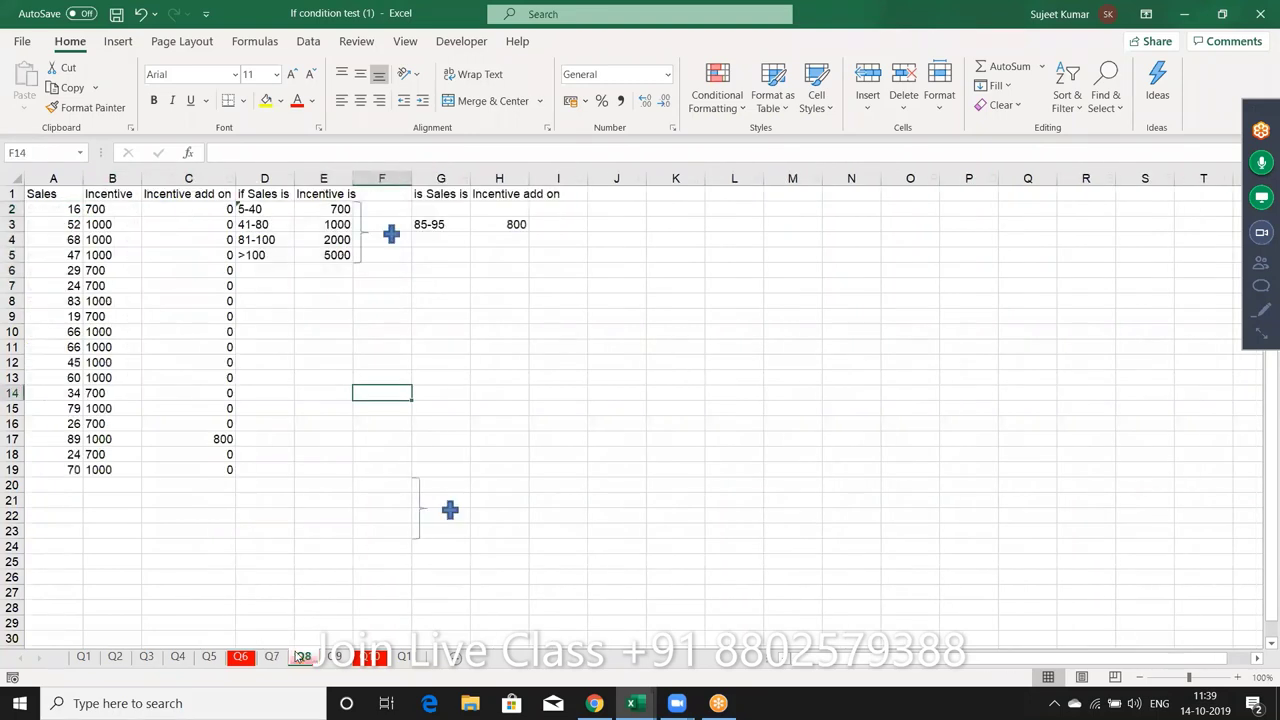
click(296, 494)
mouse_move(206, 208)
mouse_down()
mouse_move(302, 450)
mouse_move(167, 483)
mouse_move(121, 463)
mouse_up()
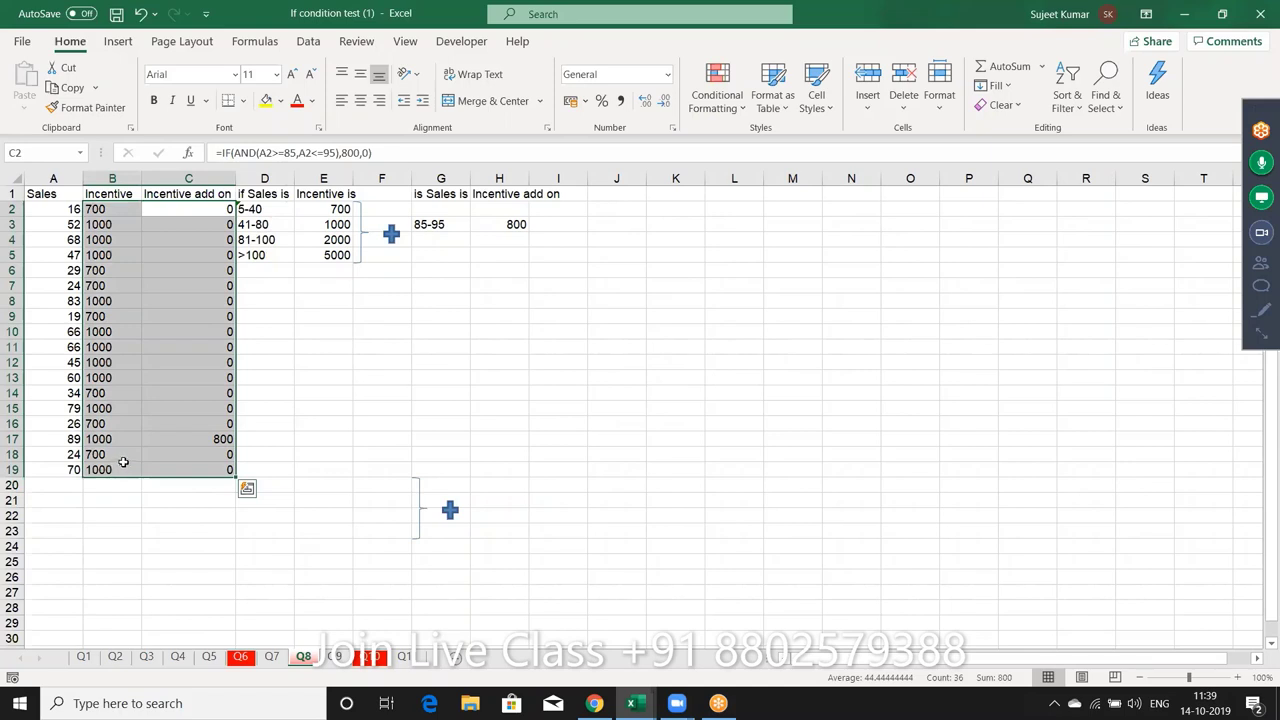
key(Delete)
click(112, 178)
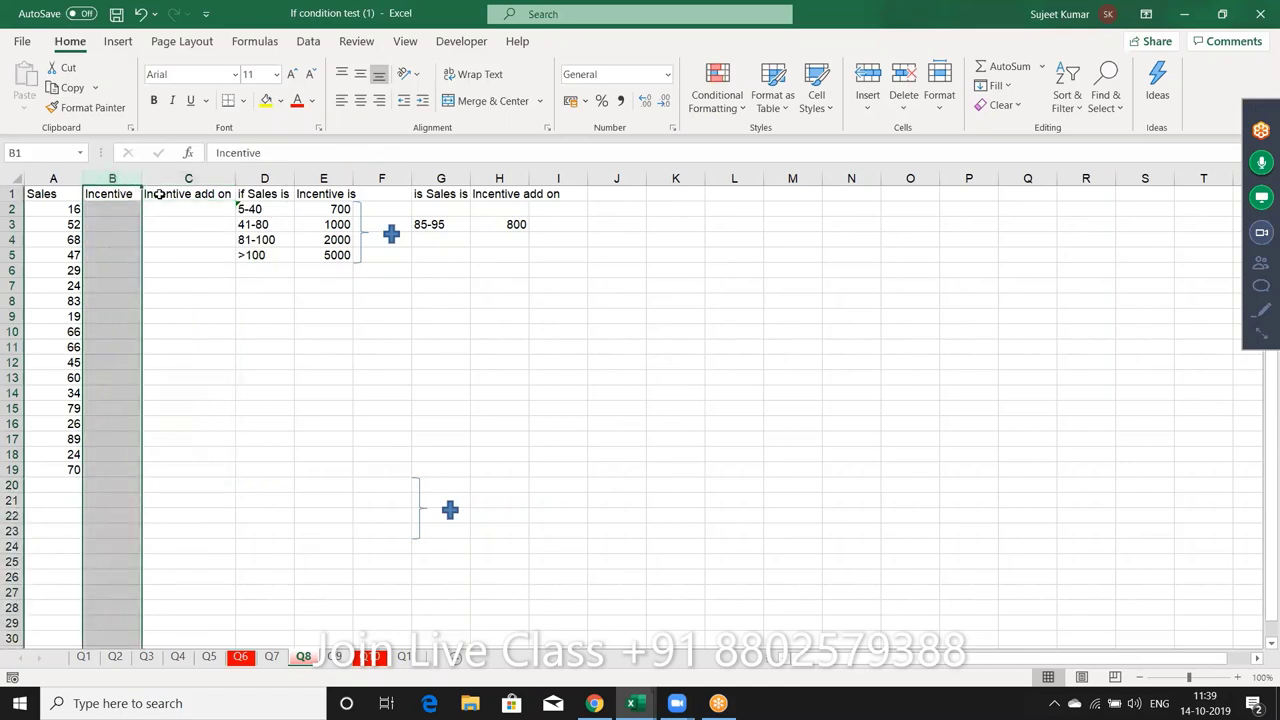
click(159, 194)
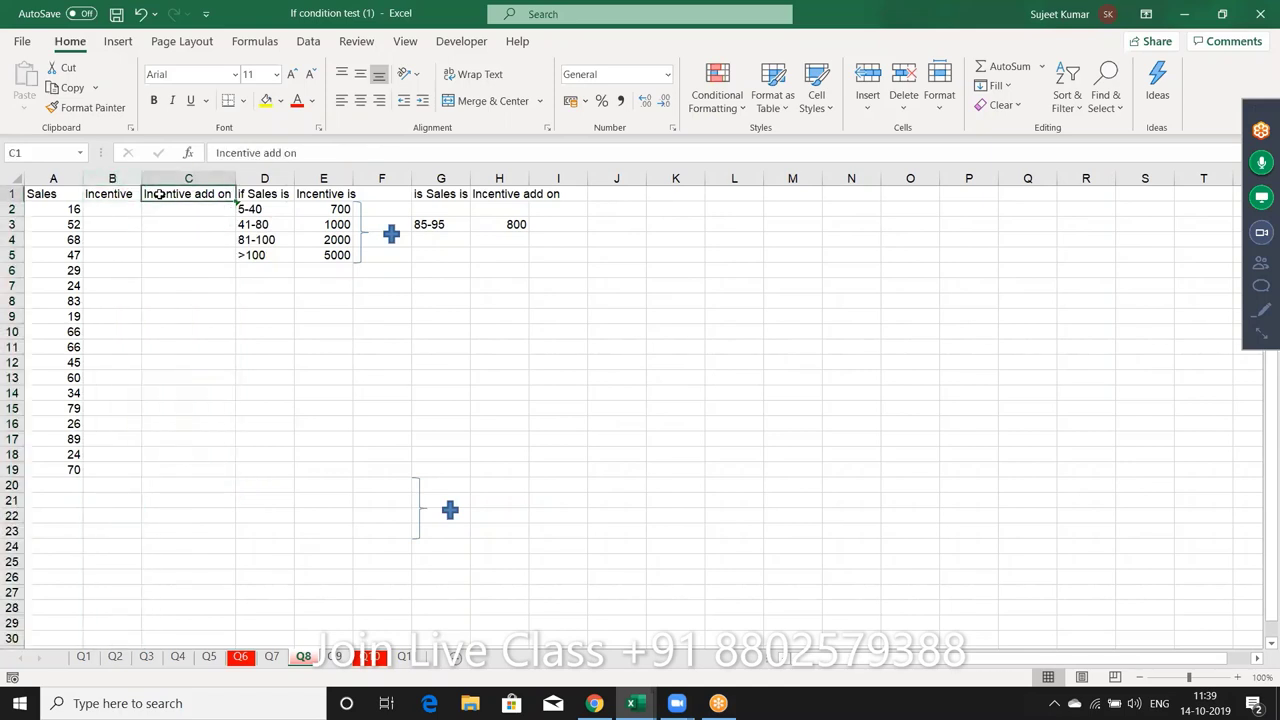
Step: Review the sales ranges and 800 add-on value, and delete the small plus shape
drag(263, 209, 264, 257)
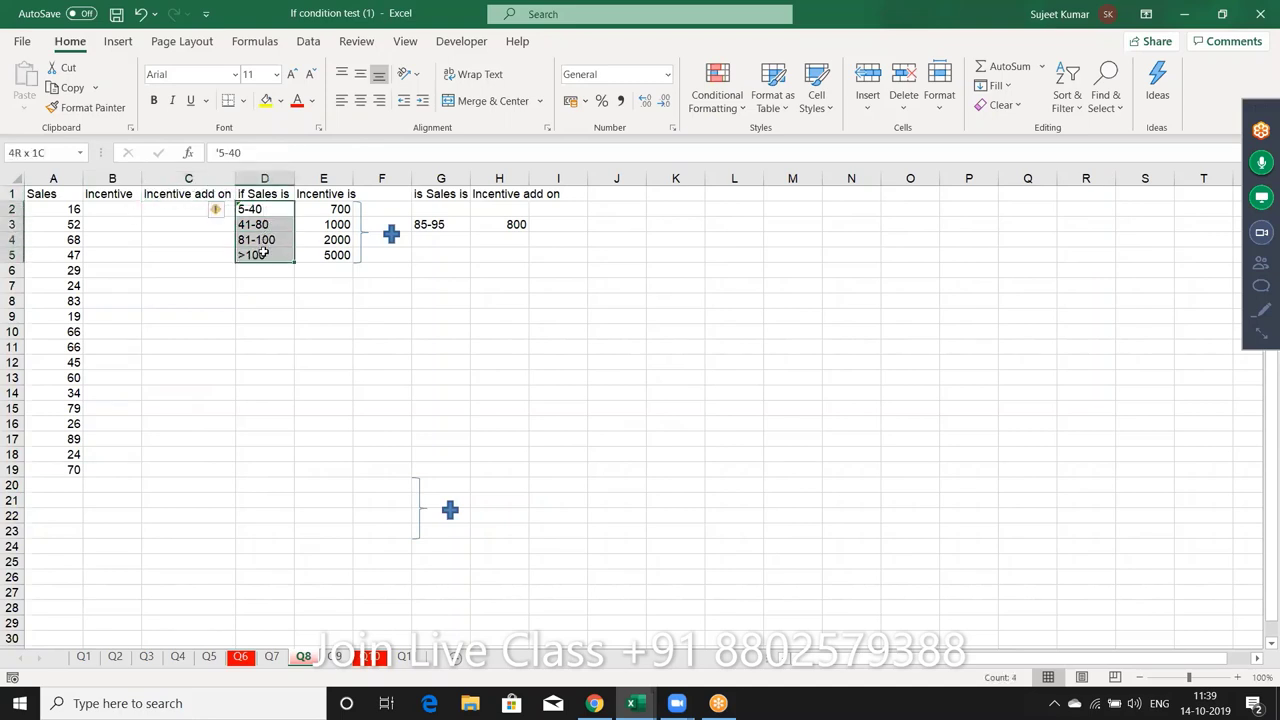
drag(111, 211, 113, 332)
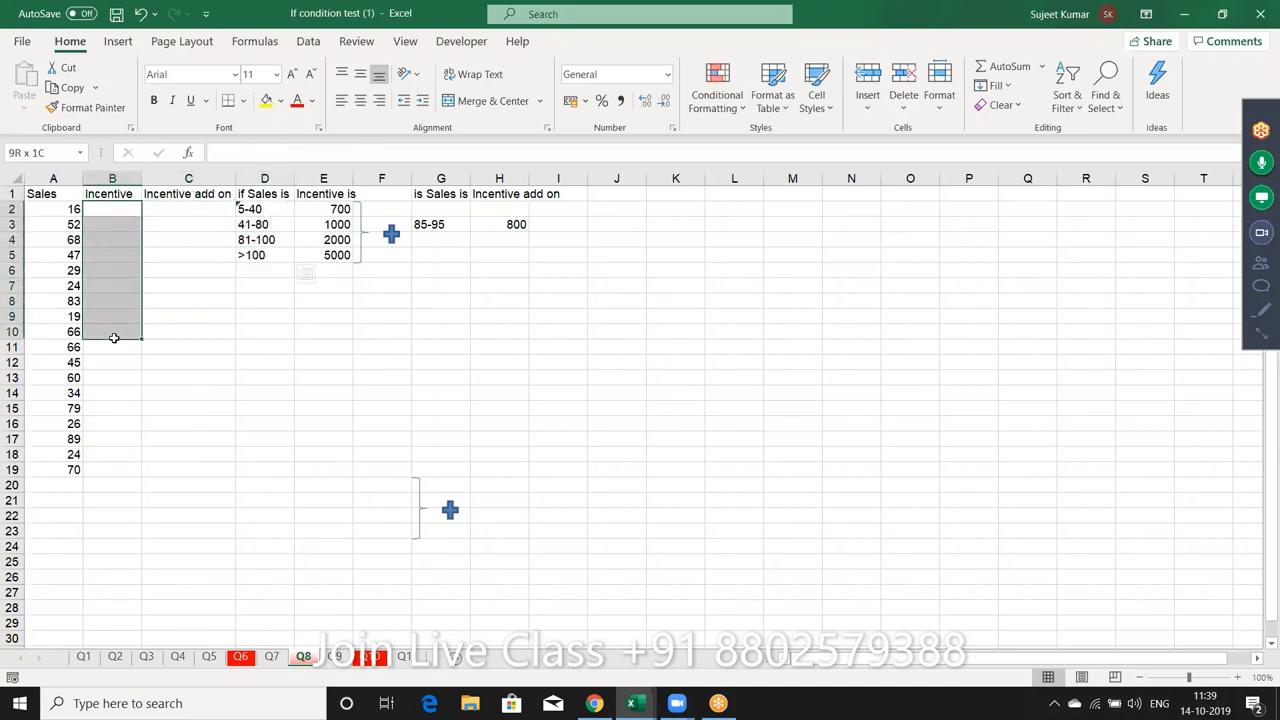
click(456, 228)
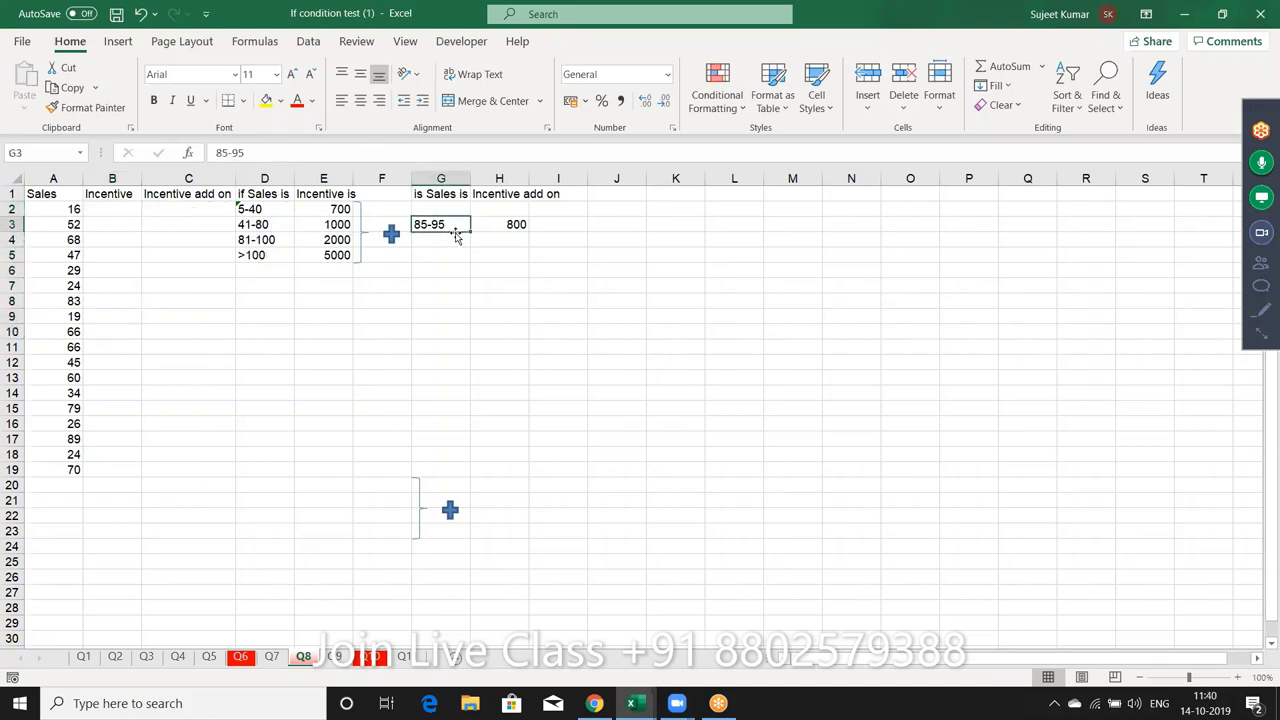
click(490, 225)
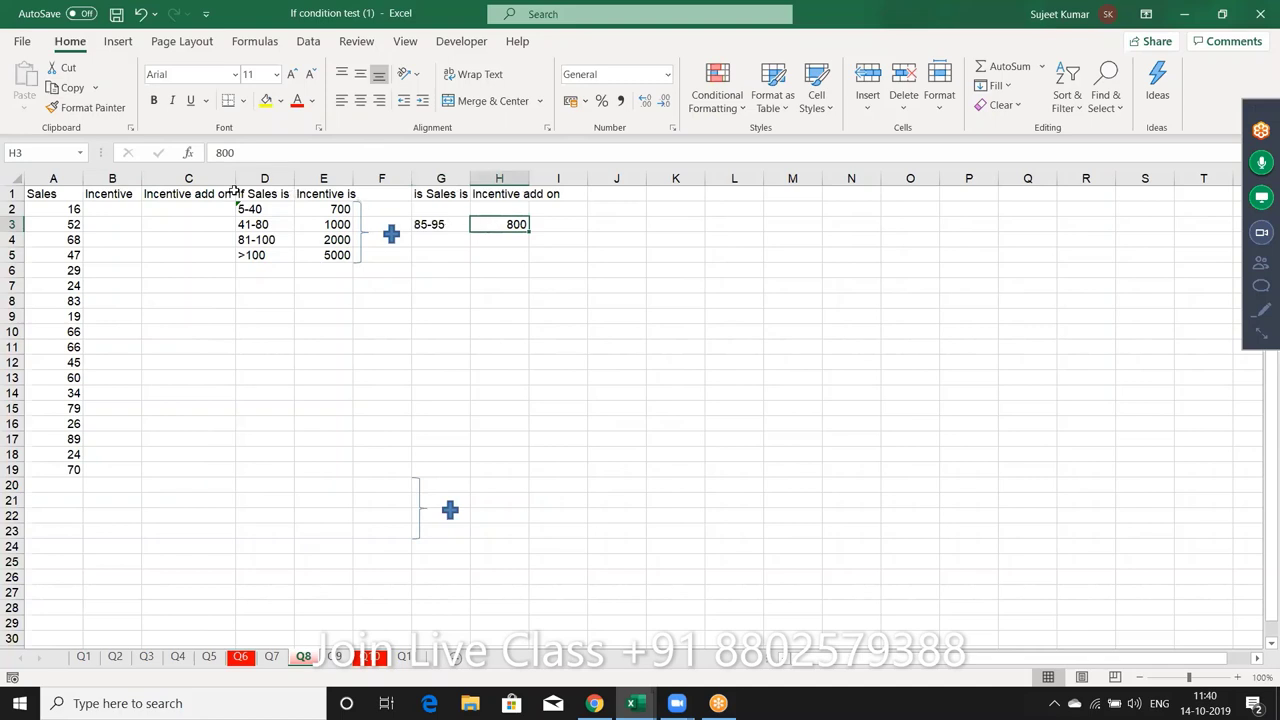
drag(194, 208, 201, 476)
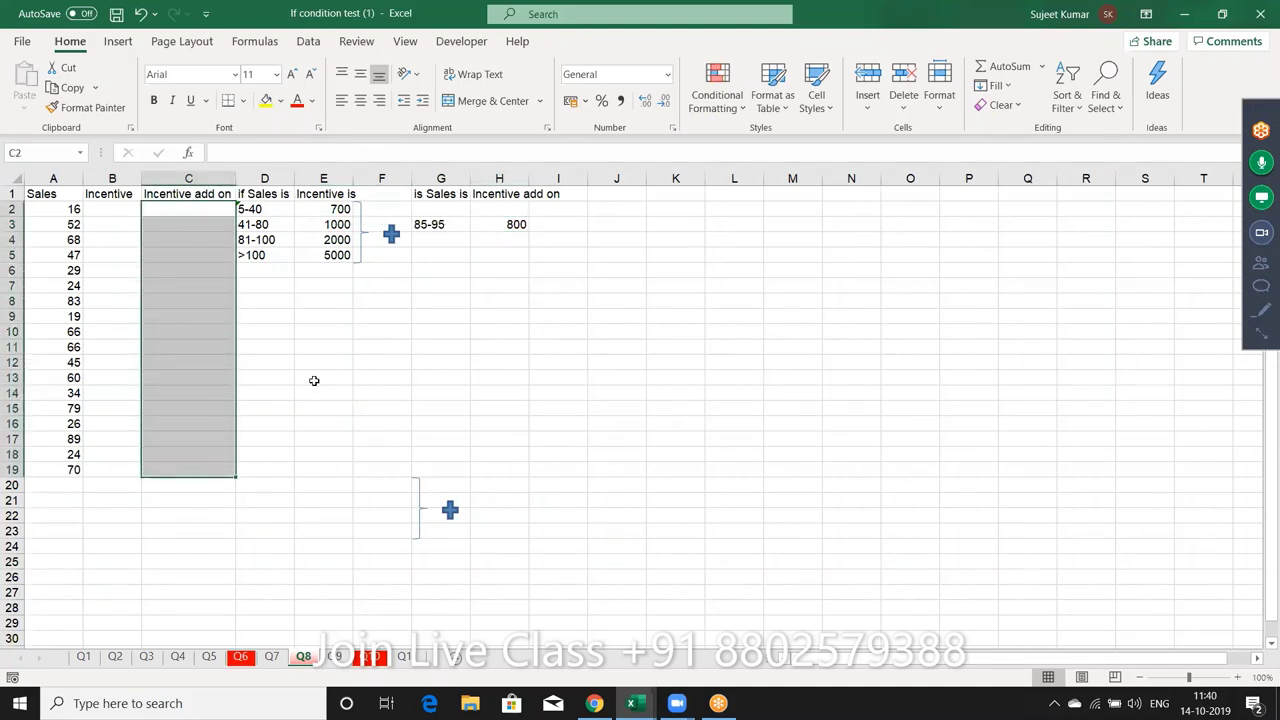
click(274, 345)
drag(30, 208, 76, 464)
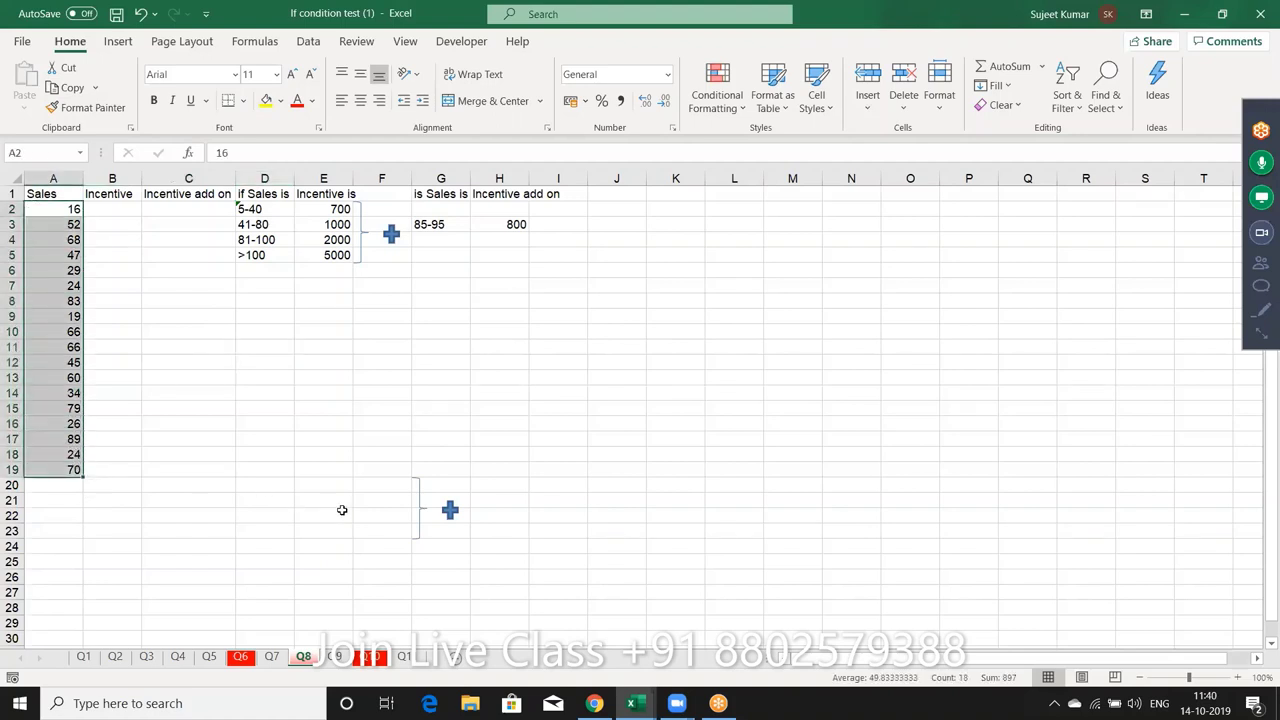
click(418, 493)
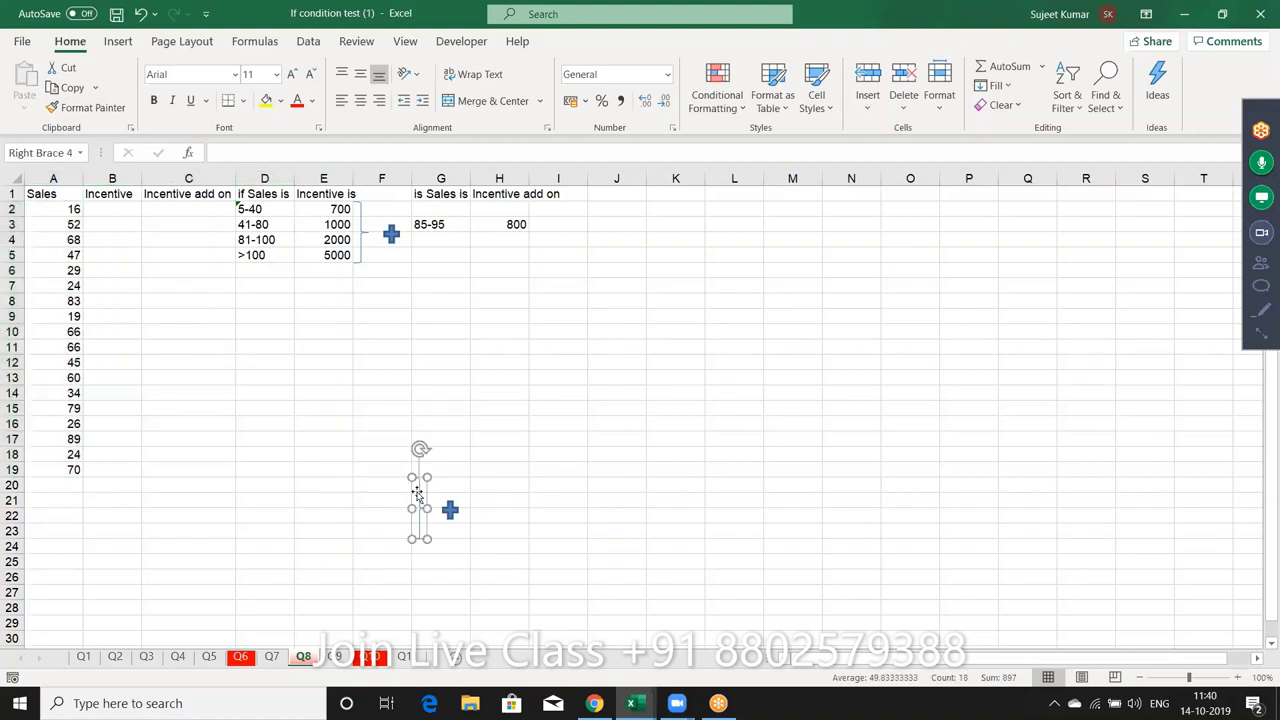
click(450, 510)
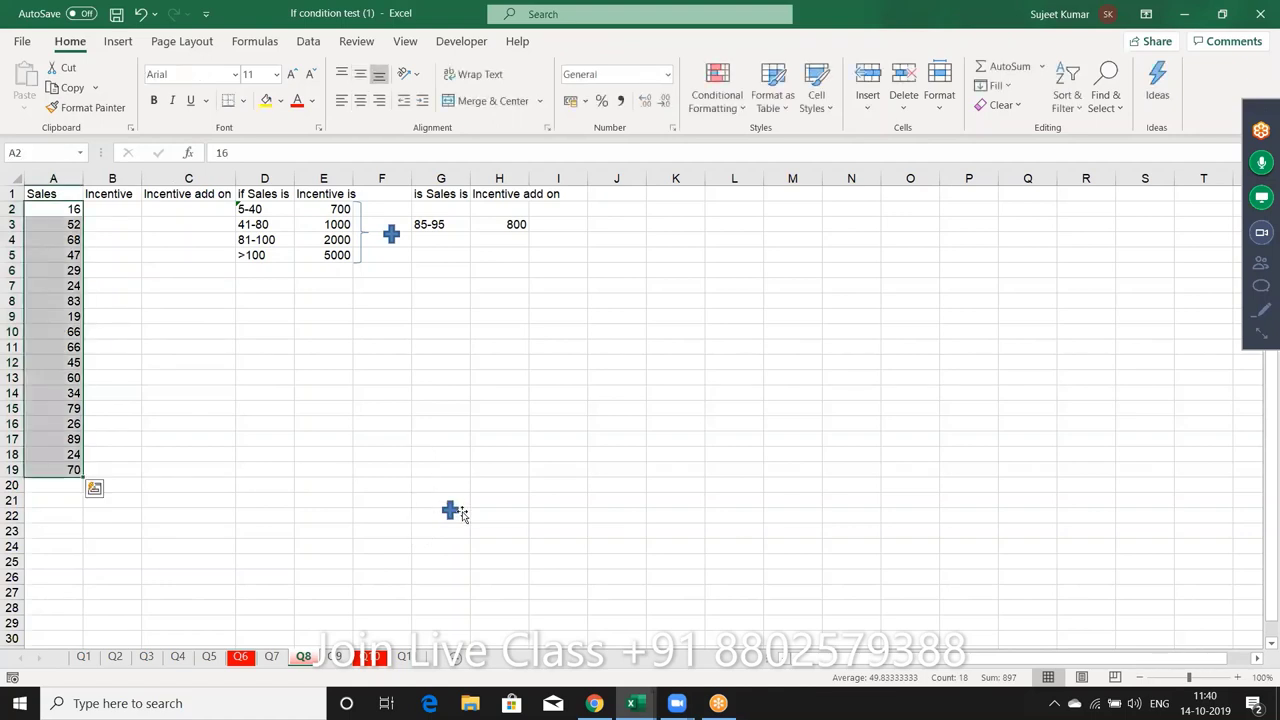
key(Delete)
Step: Review the sales bands in D2:D5 and the 85-95 band's 800 add-on in G3:H3
click(326, 404)
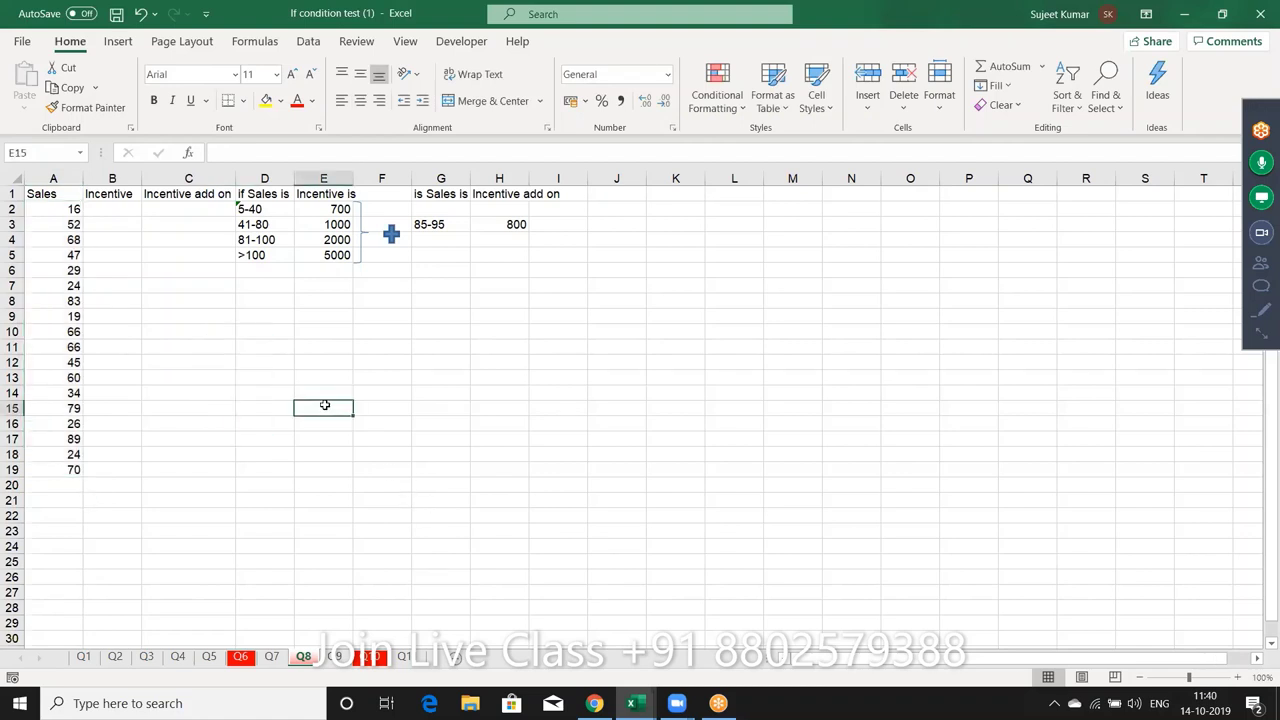
click(255, 209)
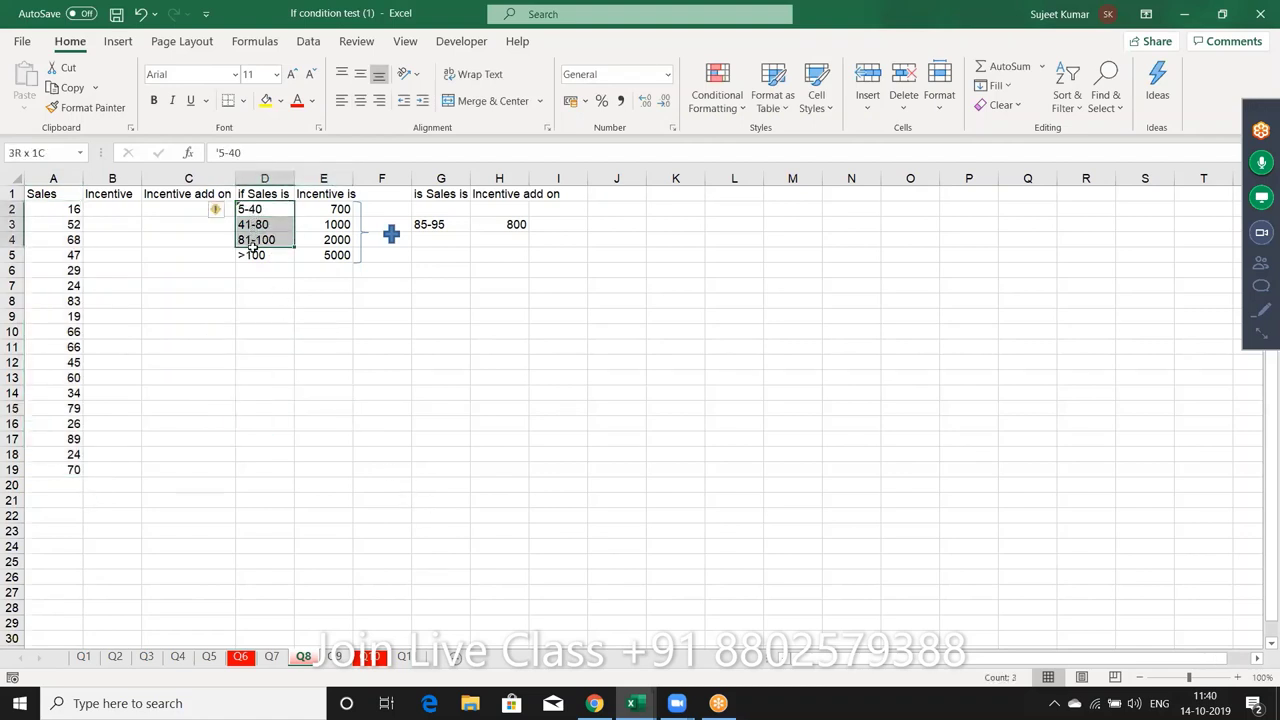
drag(253, 225, 258, 256)
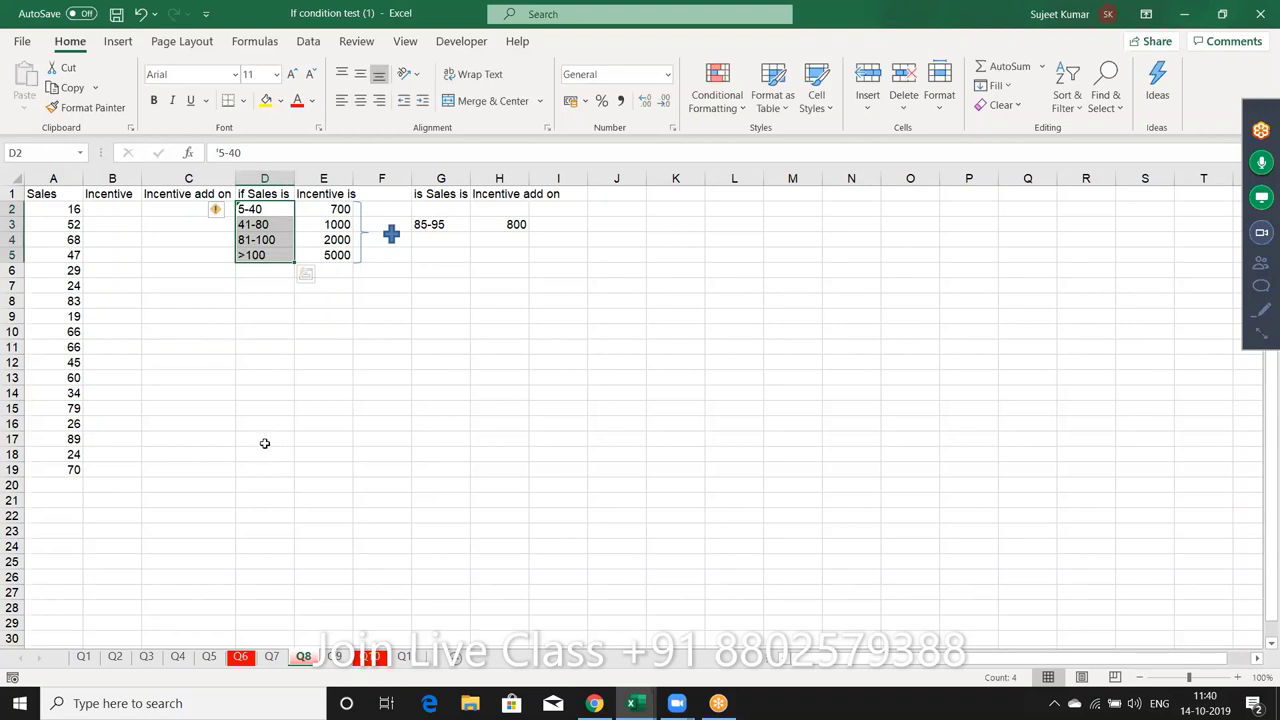
click(420, 224)
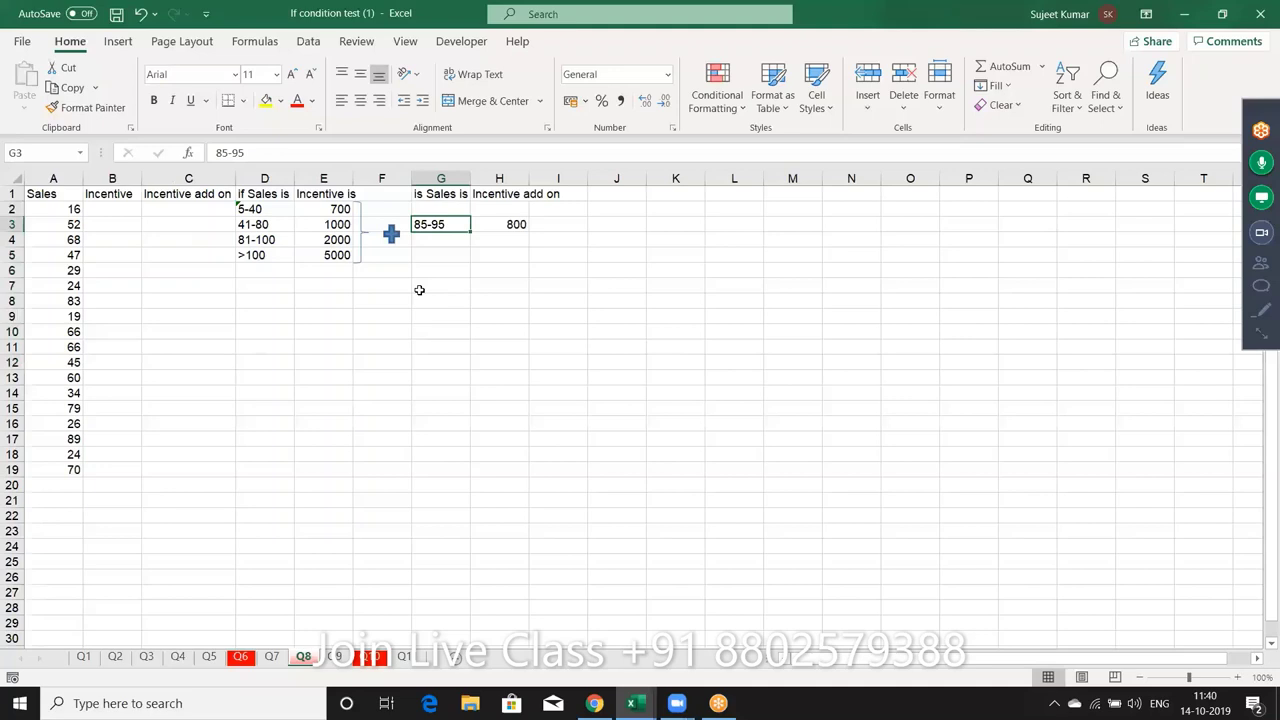
click(499, 232)
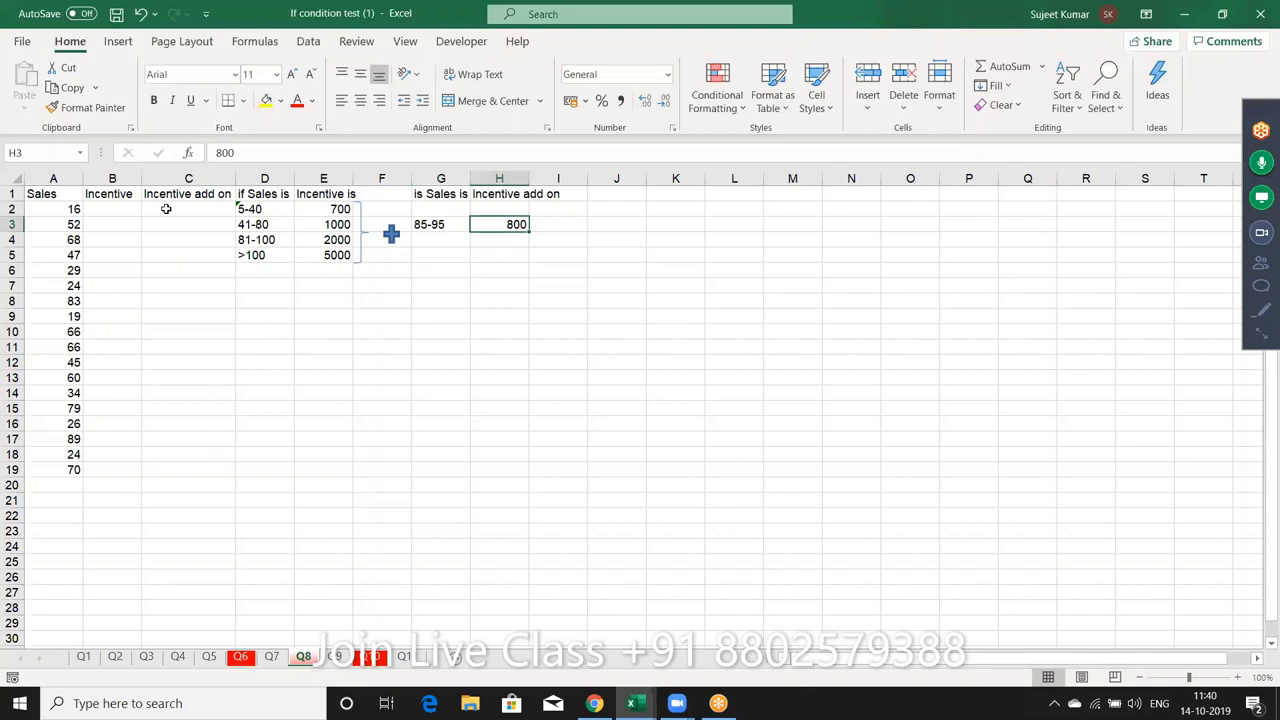
click(418, 224)
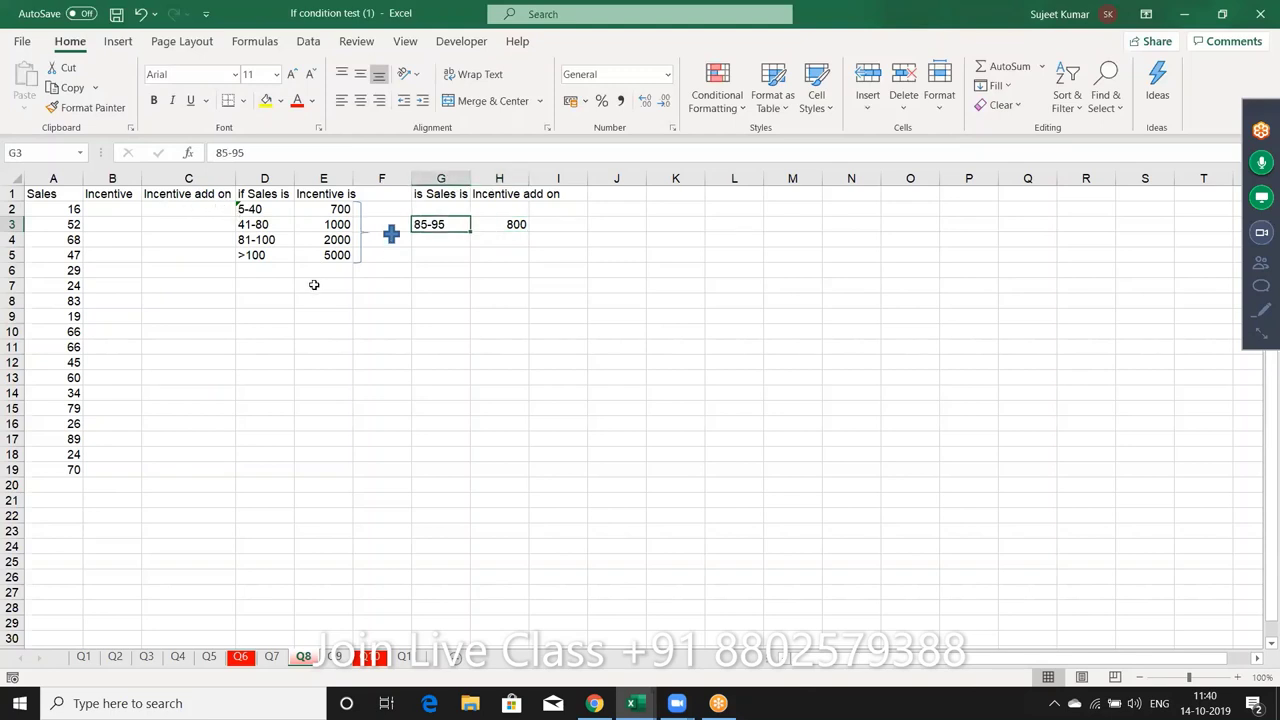
mouse_move(108, 209)
mouse_down()
mouse_move(179, 359)
mouse_move(179, 425)
mouse_up()
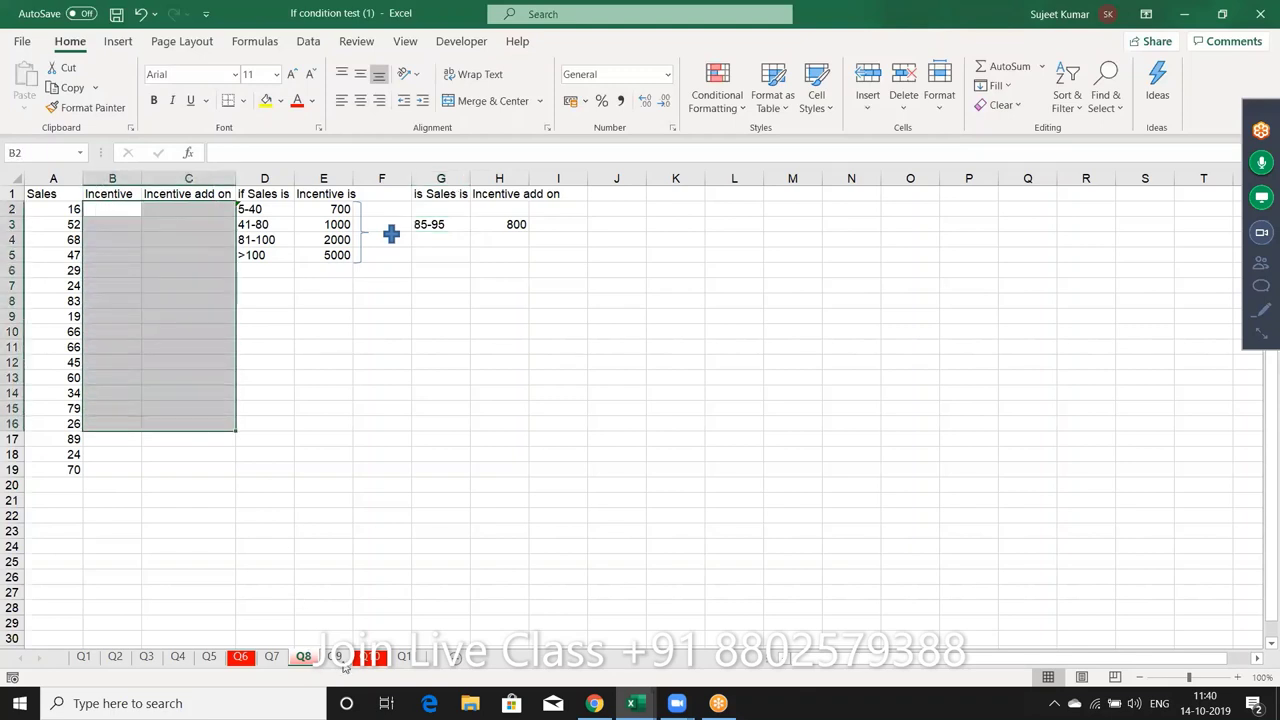
click(338, 658)
Step: Delete the Status answer in F6 and review the PAN, Voter and DL entries in row 6
click(182, 434)
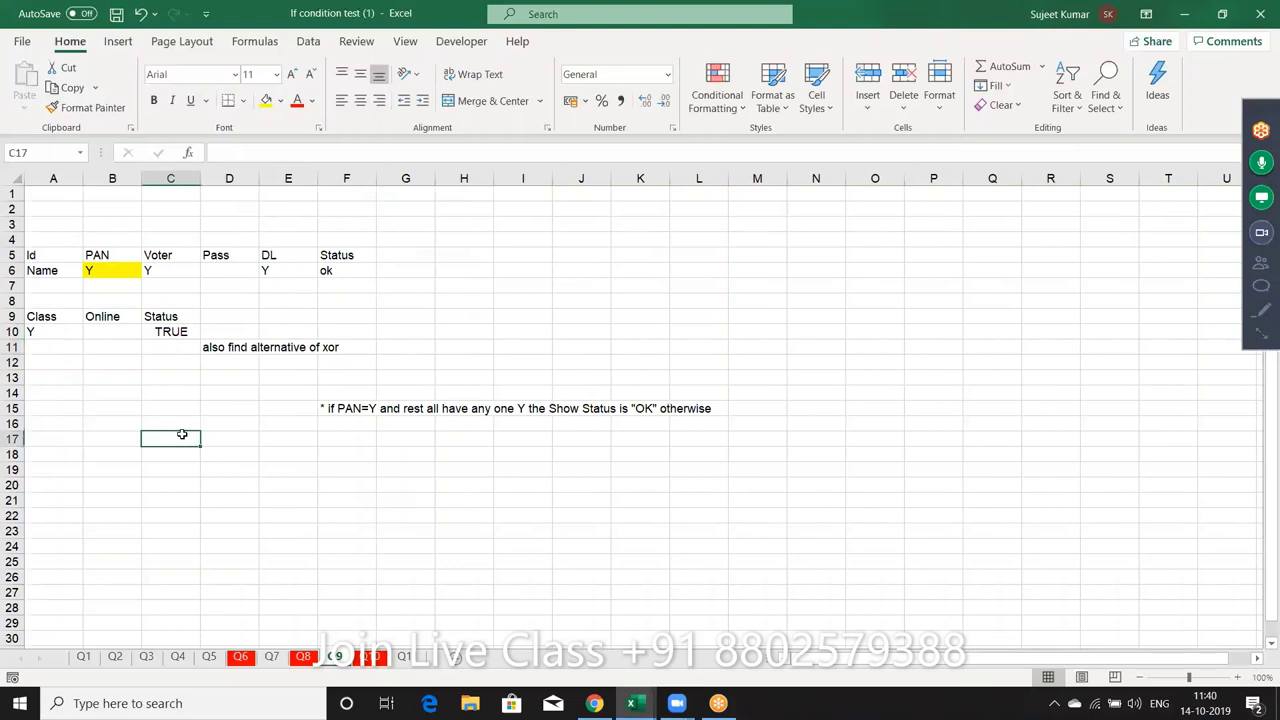
click(337, 273)
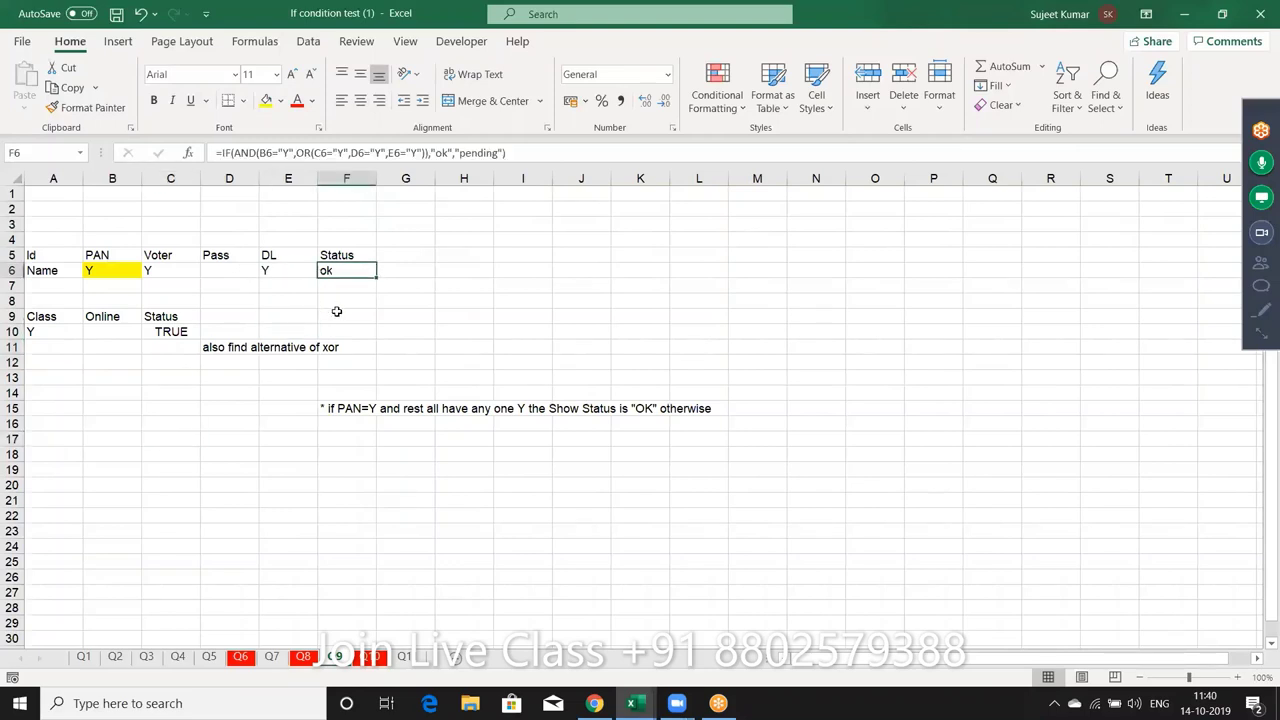
key(Delete)
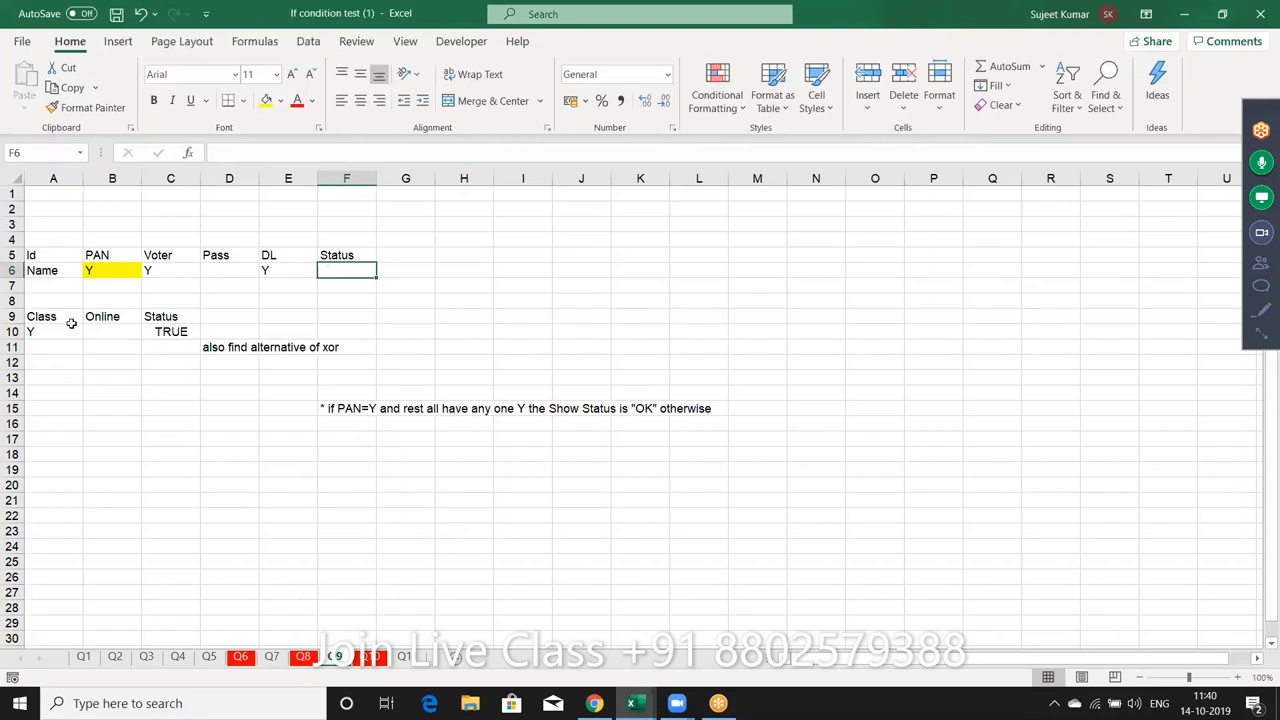
click(114, 264)
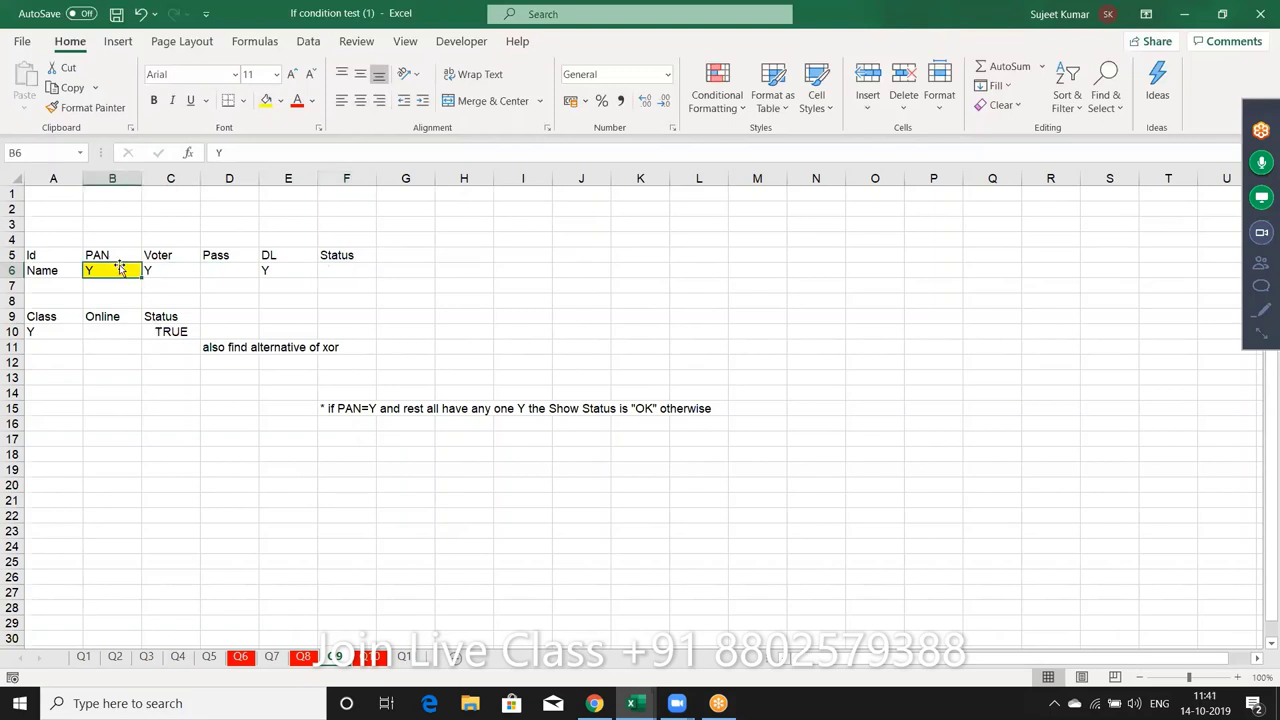
click(167, 270)
drag(167, 270, 265, 272)
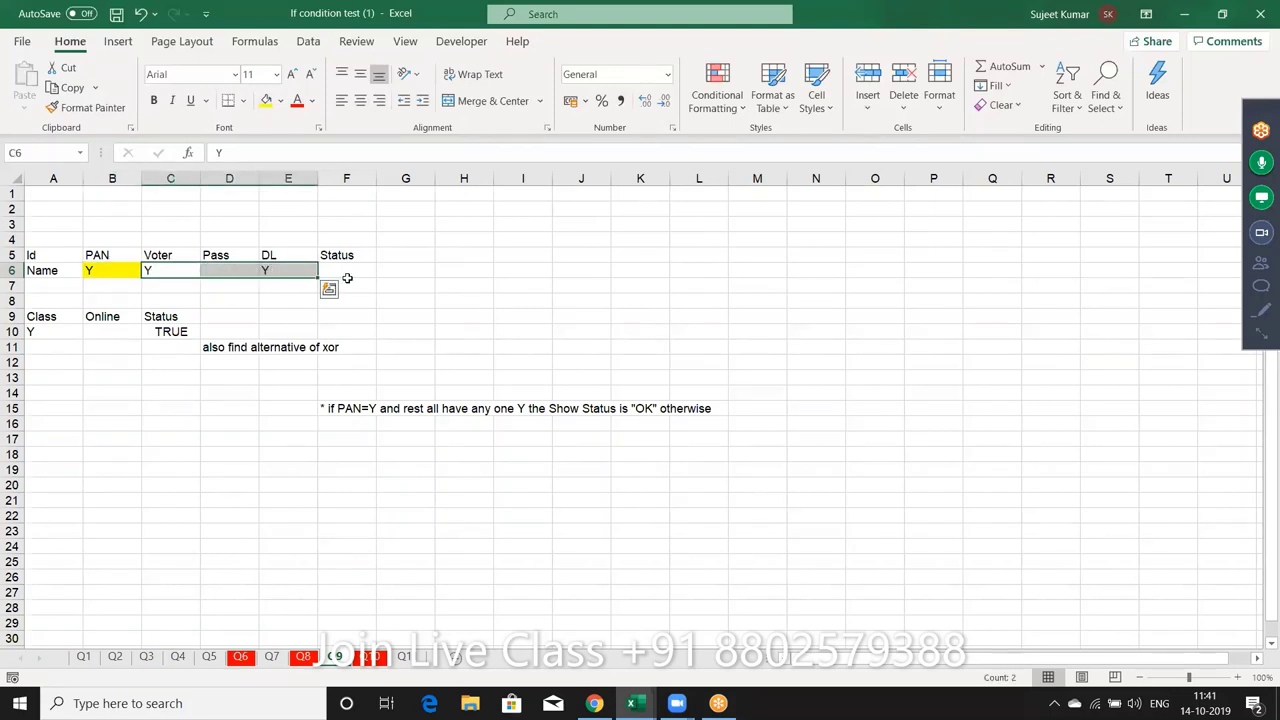
click(347, 270)
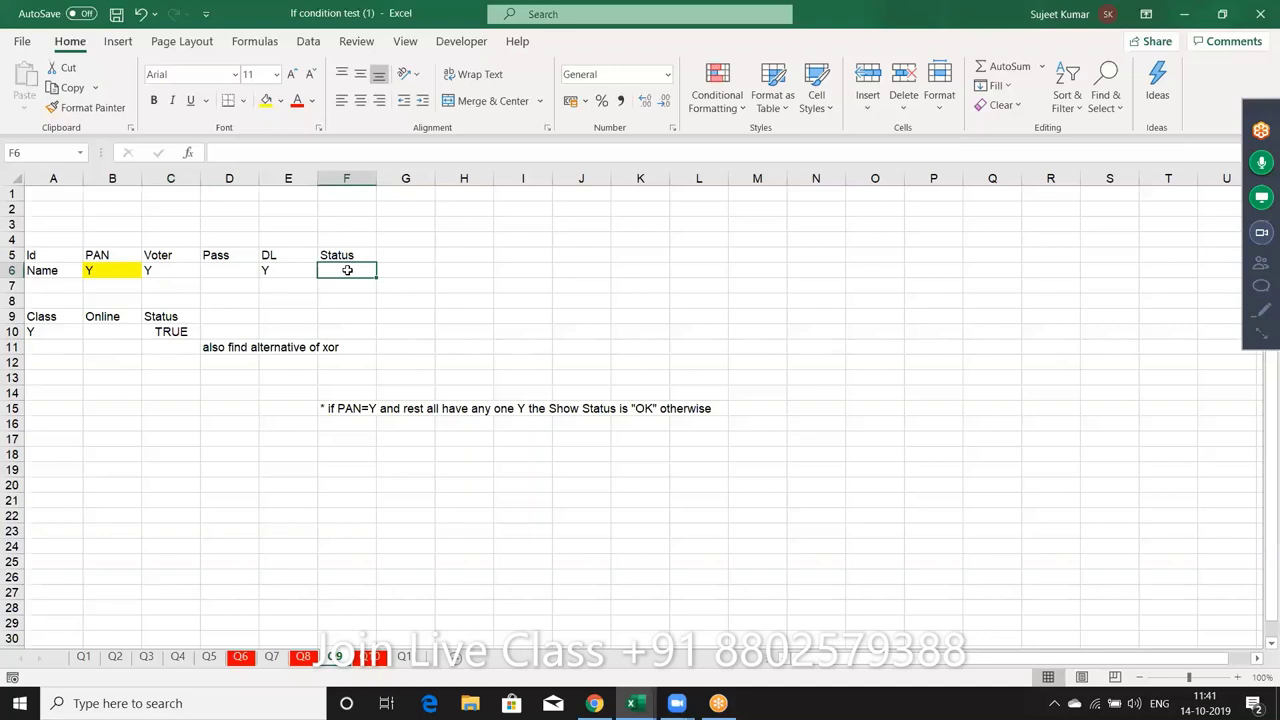
Step: Inspect the XOR formula in C10 without changing it
click(134, 376)
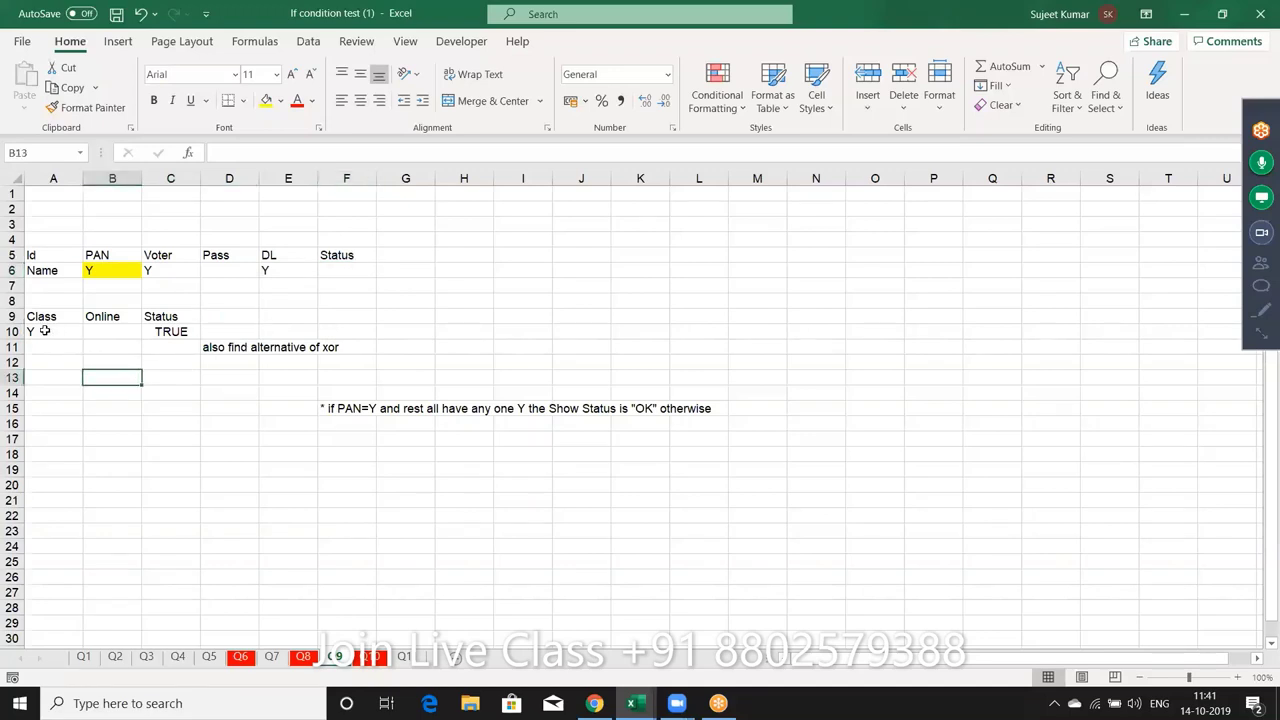
click(172, 333)
double_click(172, 333)
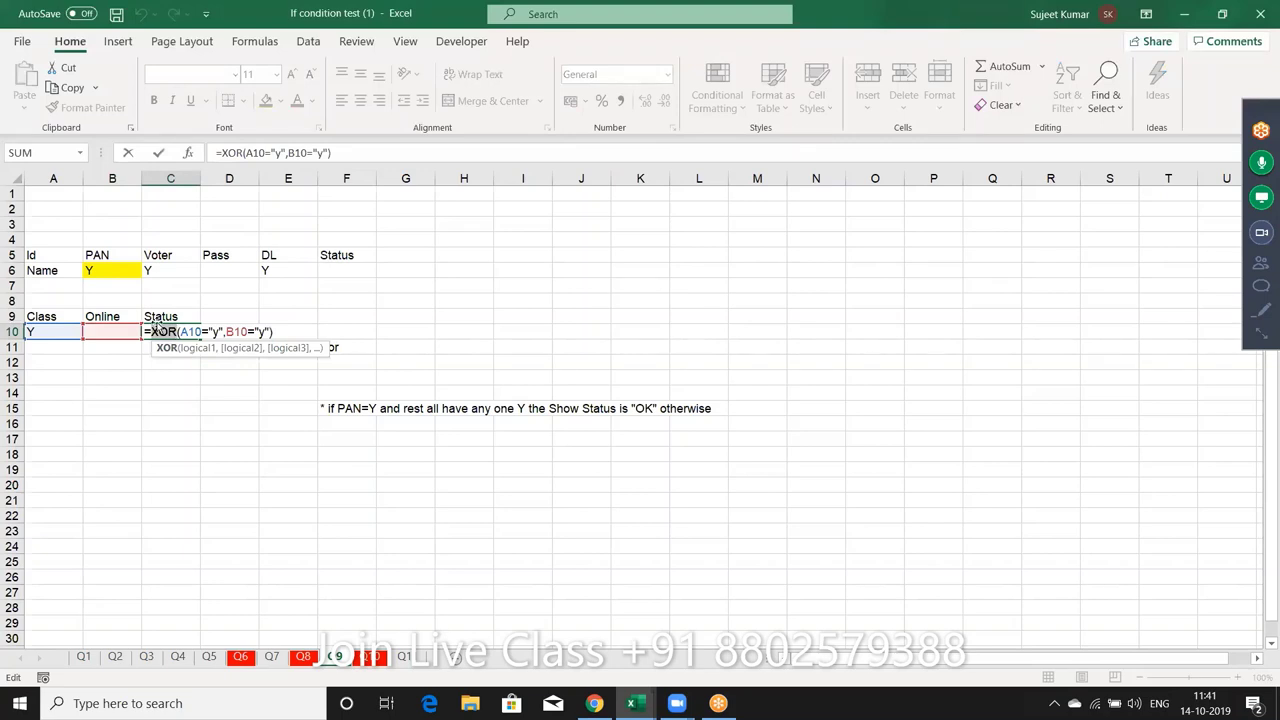
key(Escape)
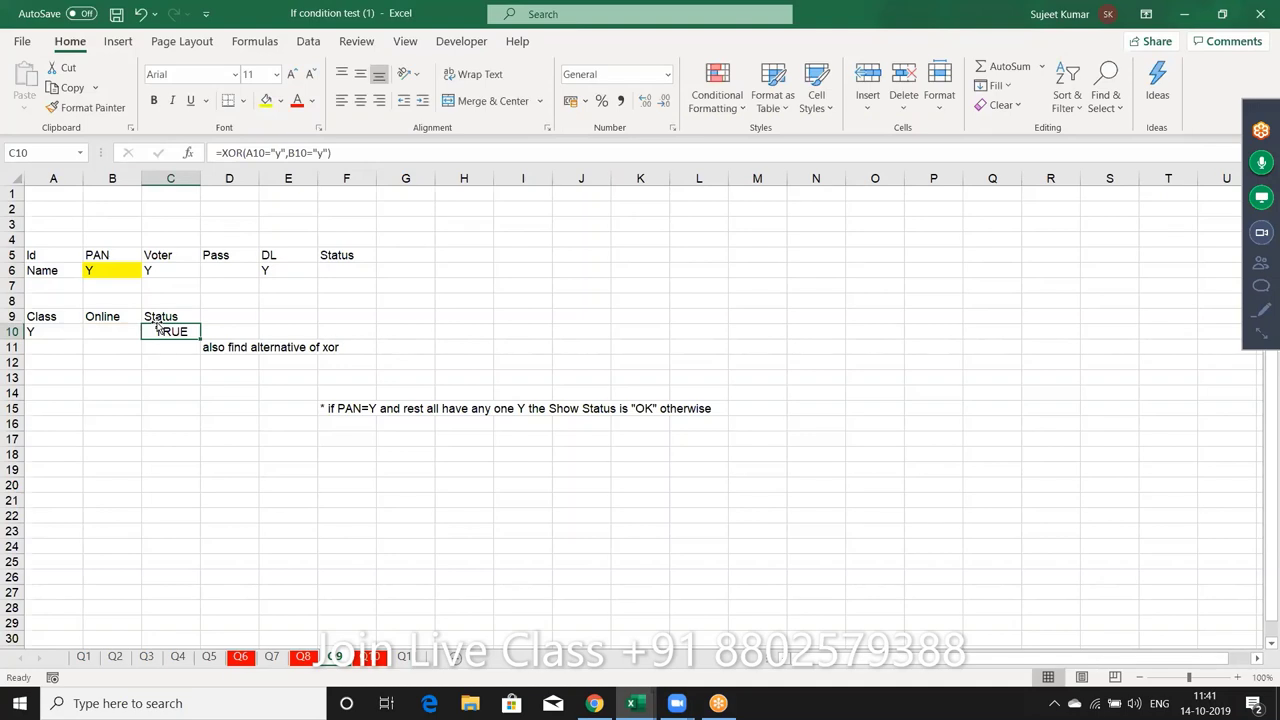
click(352, 451)
Step: On sheet Q10, fill the blank D14:E14 cells down to row 20 to remove stray borders
click(403, 657)
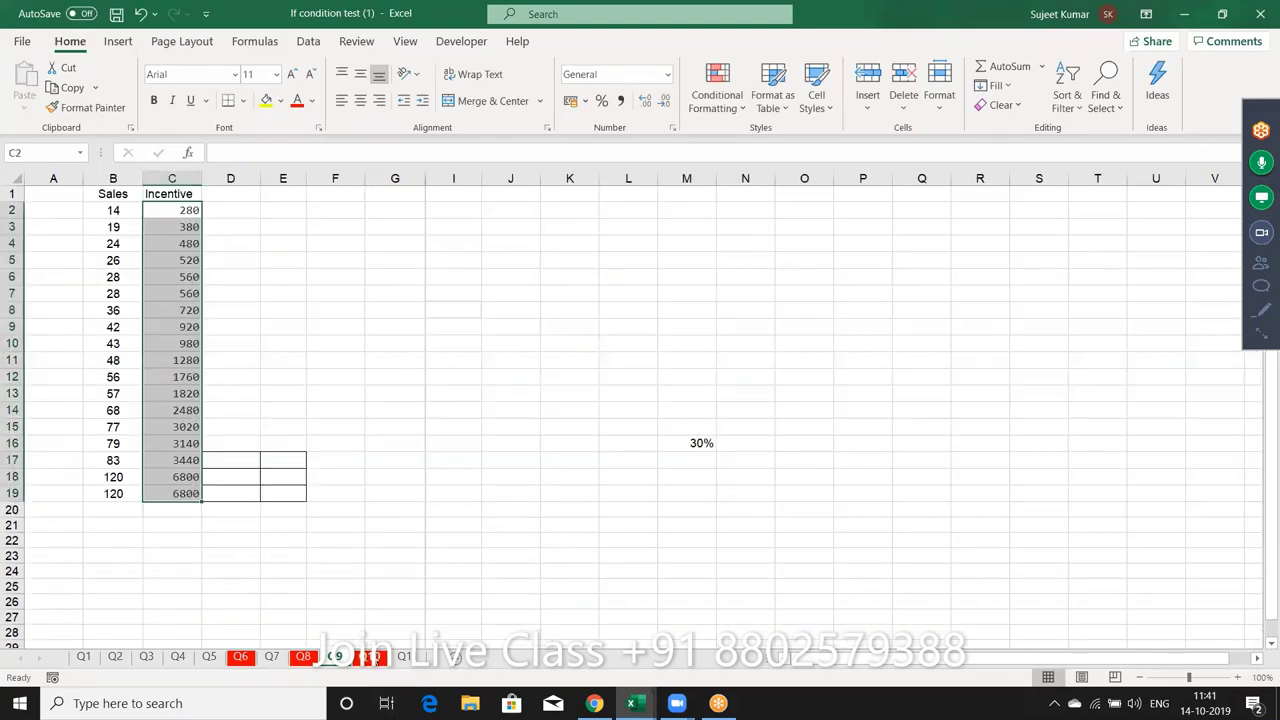
click(403, 657)
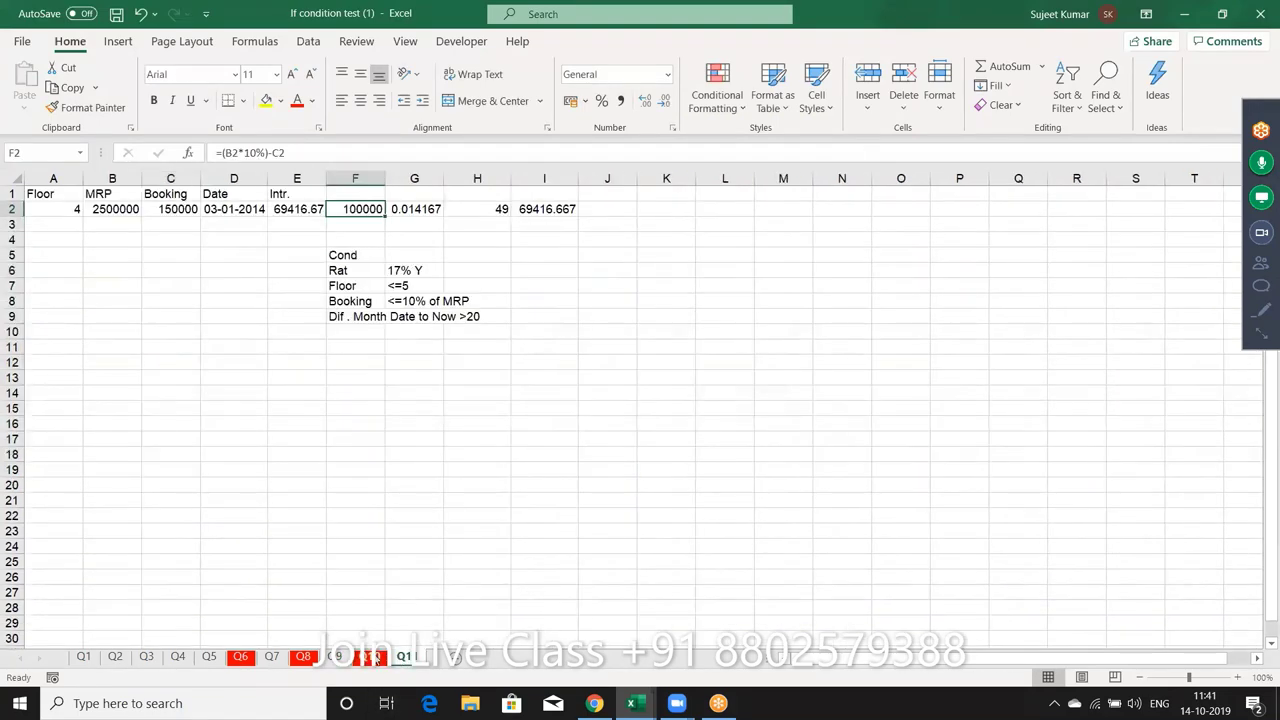
click(372, 657)
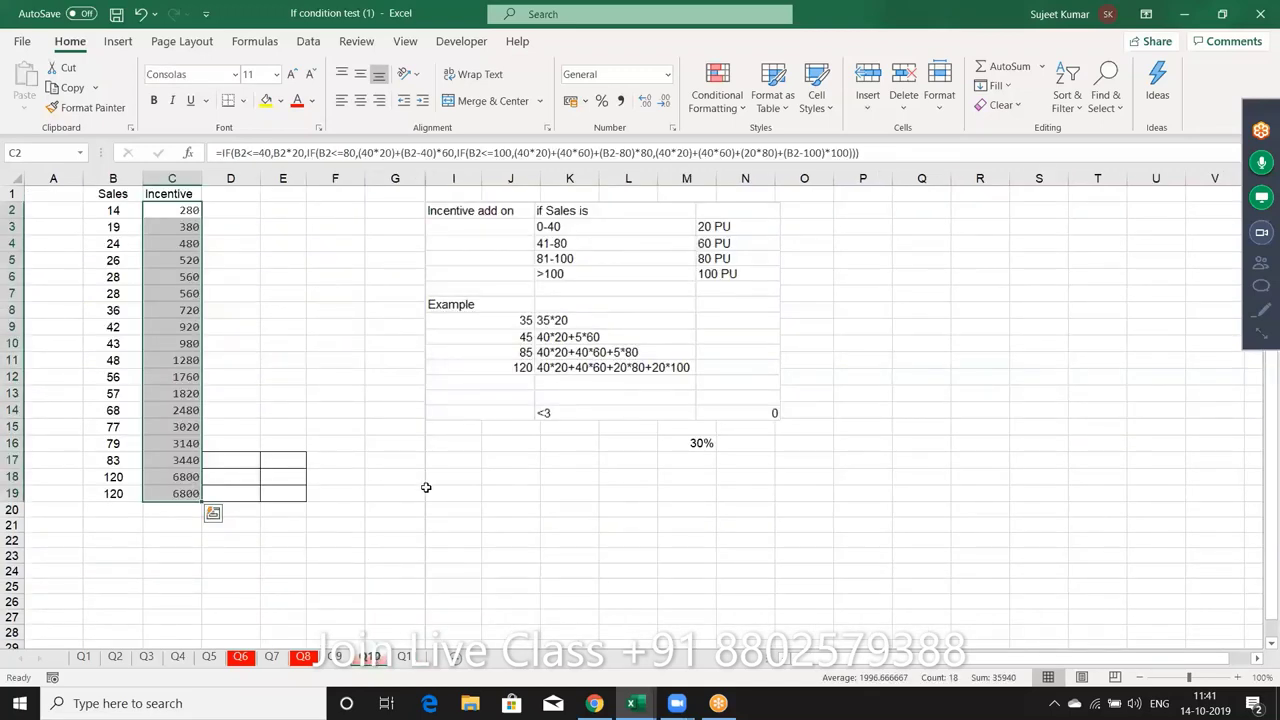
drag(234, 410, 288, 414)
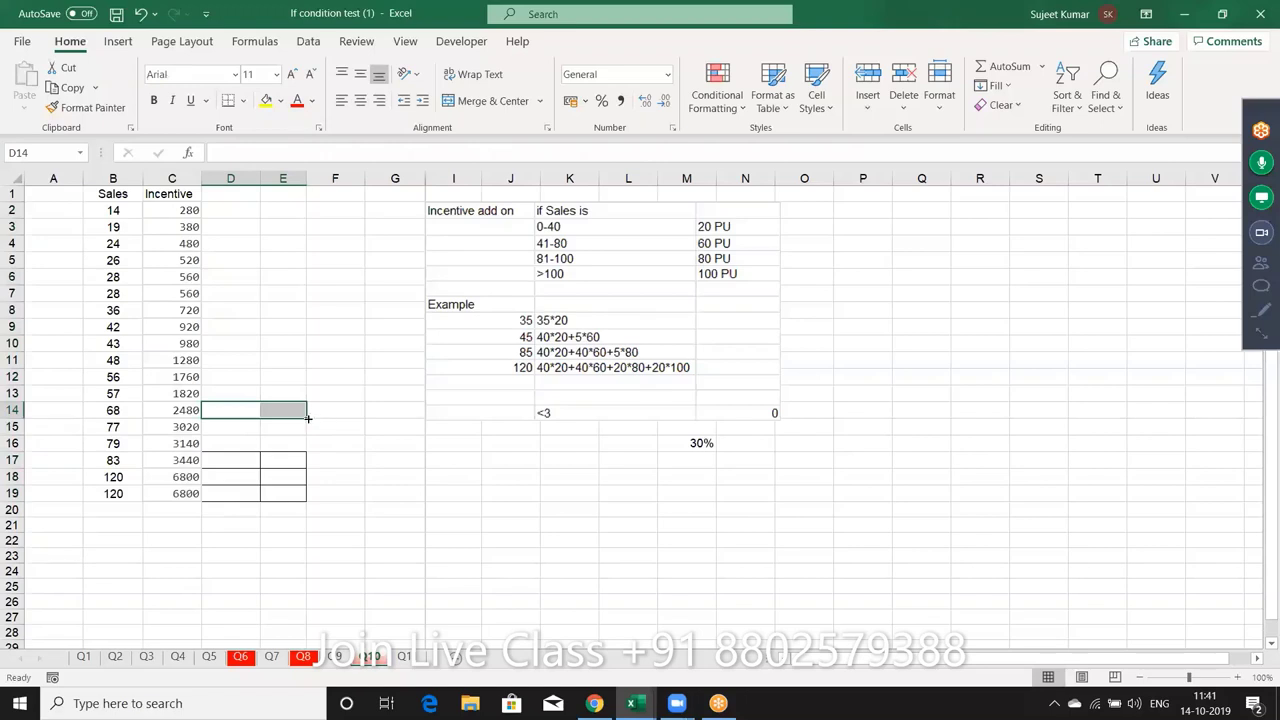
drag(302, 418, 305, 512)
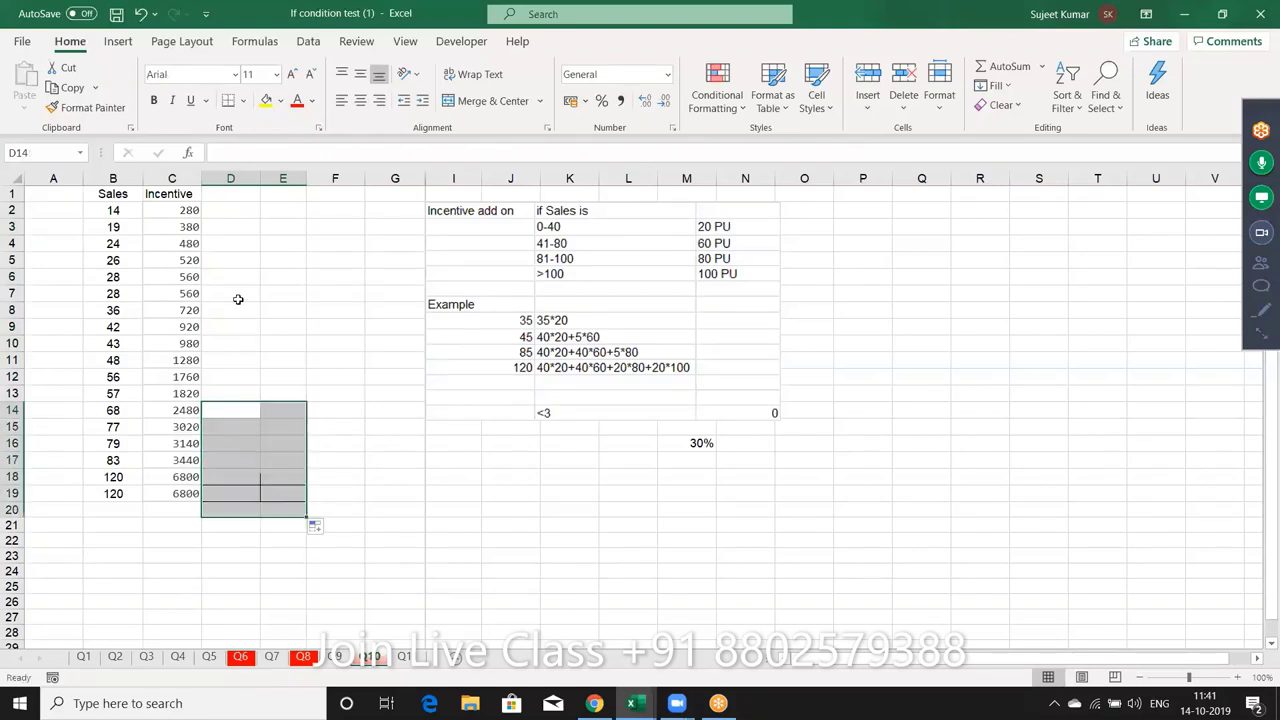
Step: Move the Incentive answers C2:C19 over to column F
click(190, 210)
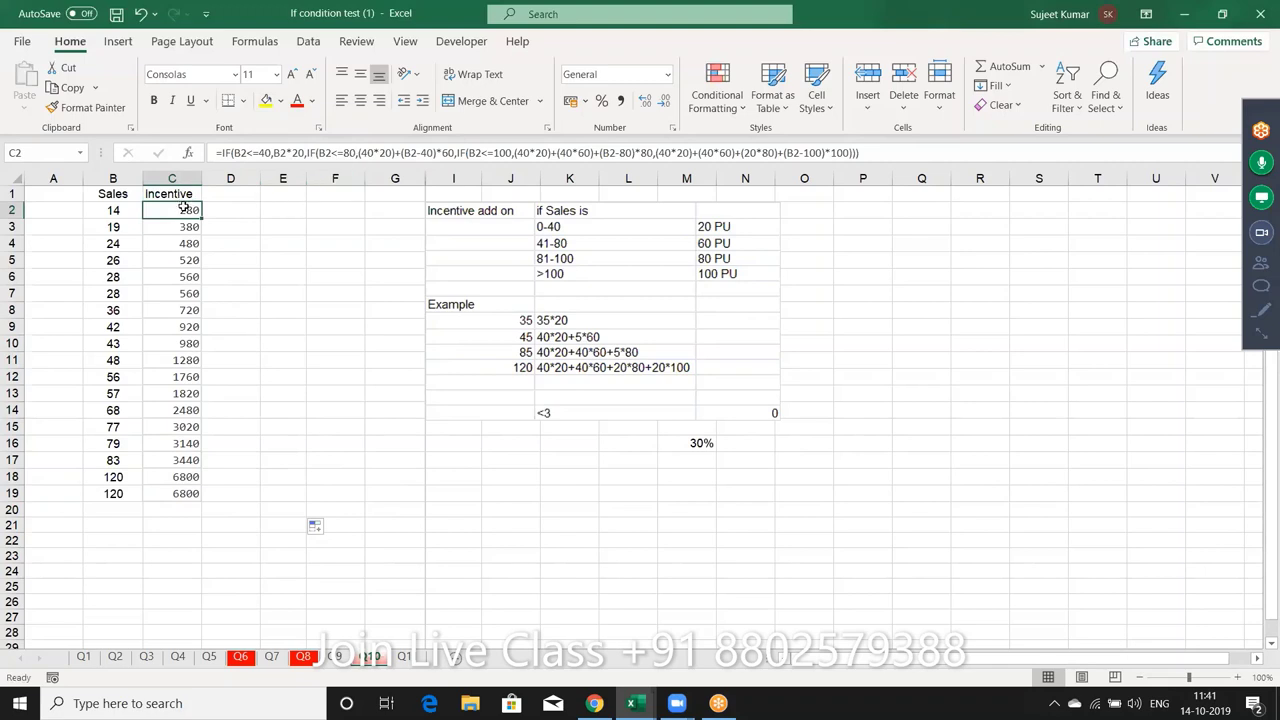
mouse_move(184, 208)
mouse_down()
mouse_move(180, 490)
mouse_move(336, 464)
mouse_up()
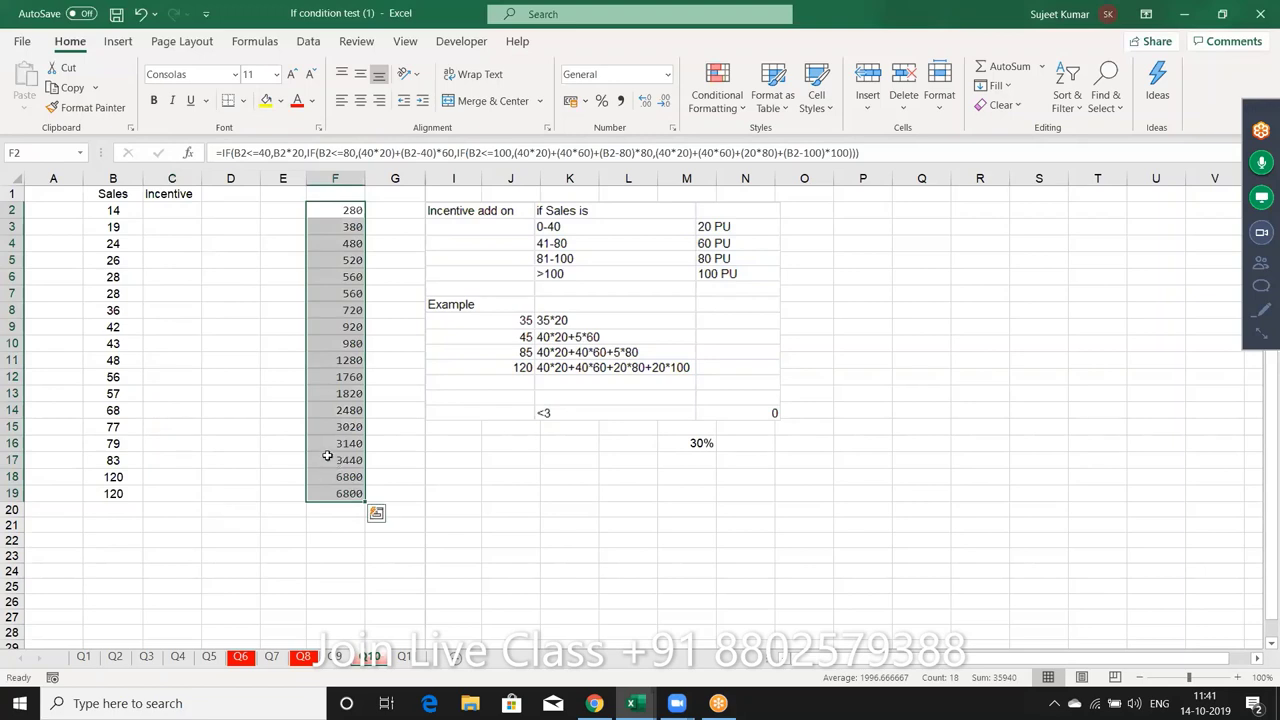
click(163, 232)
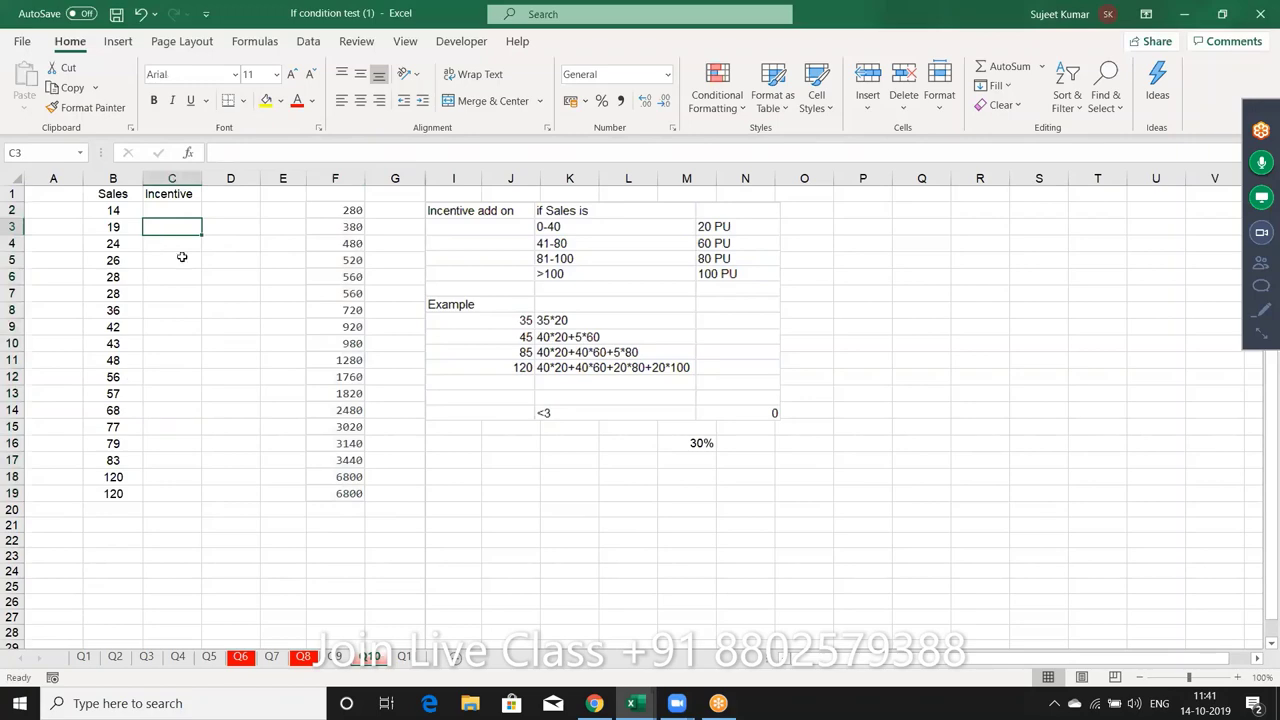
click(241, 658)
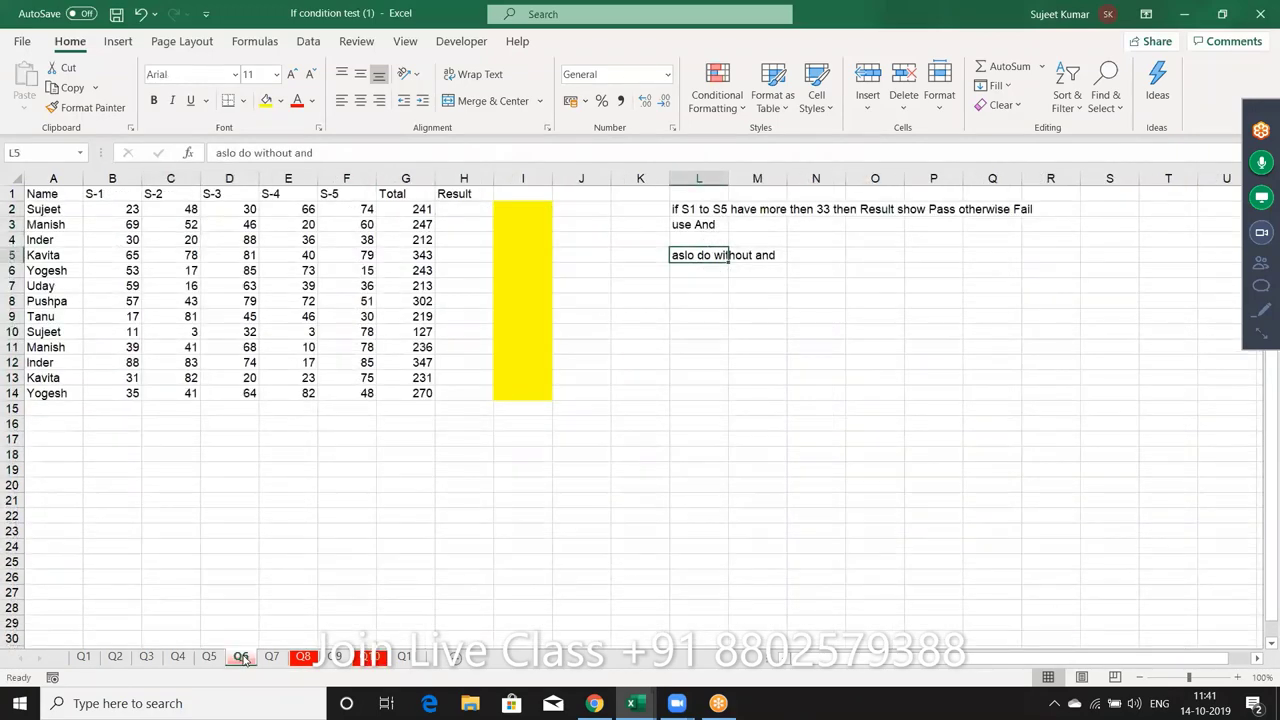
click(269, 658)
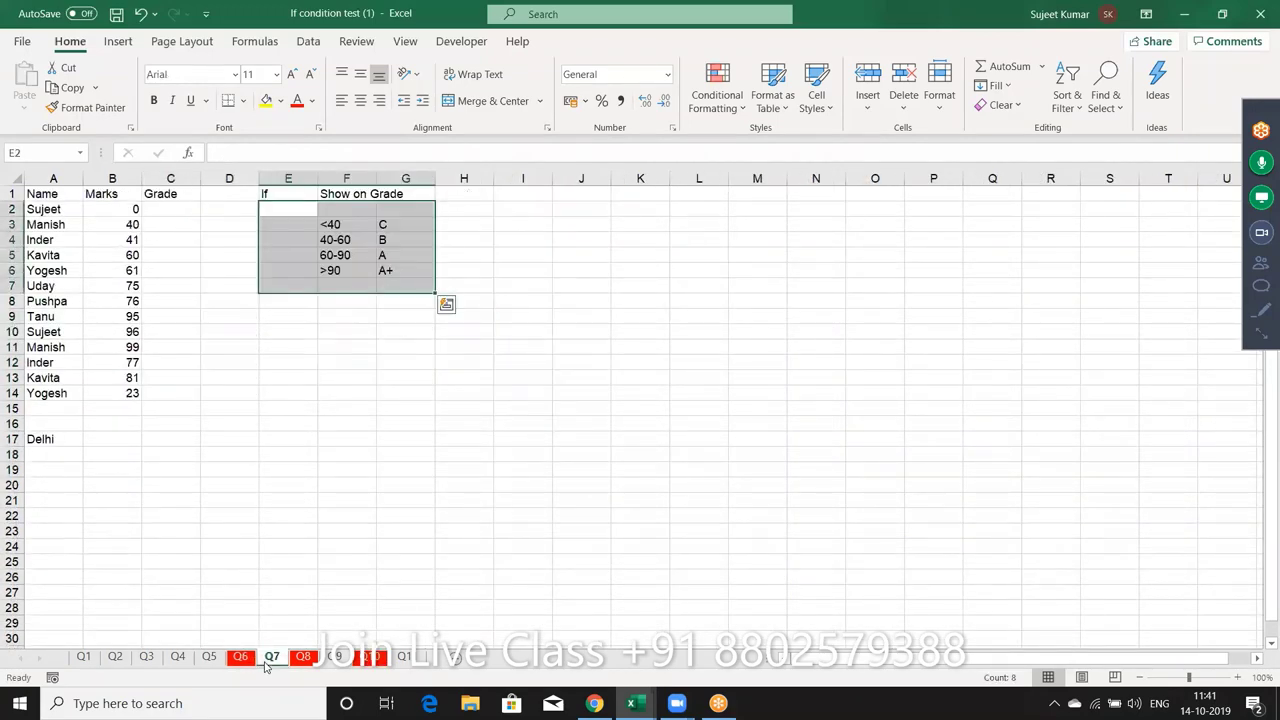
click(302, 658)
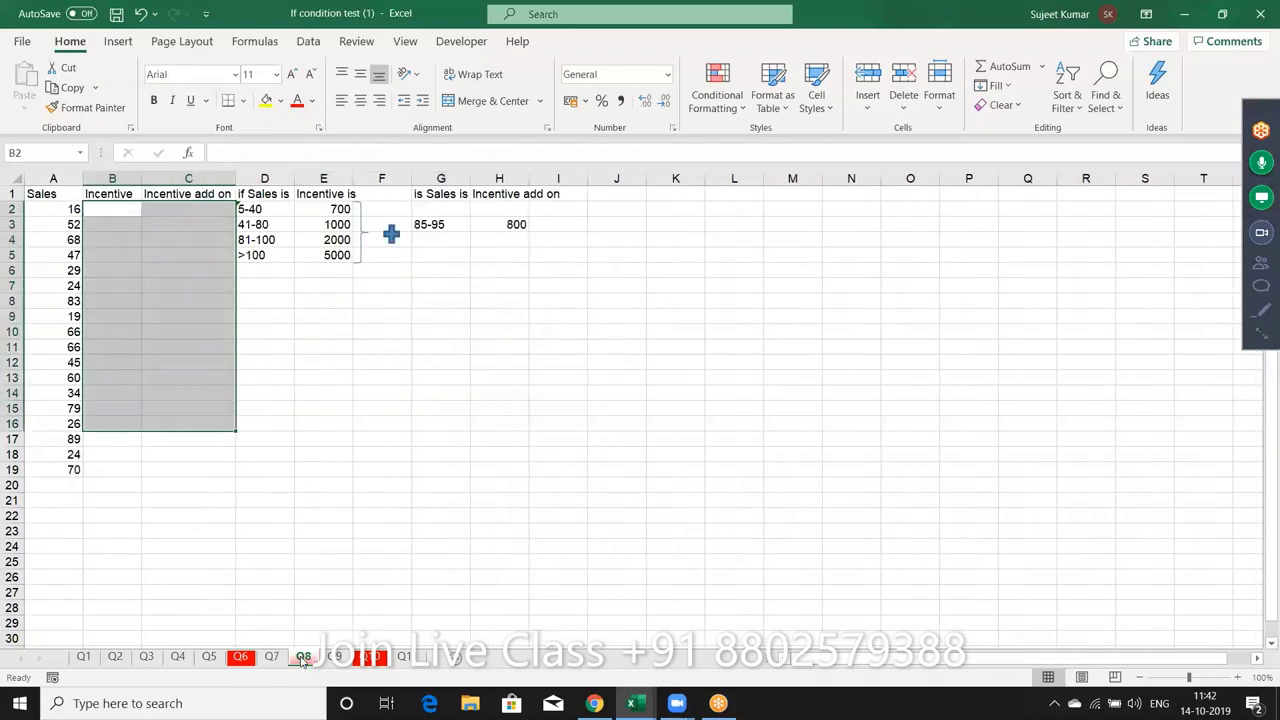
click(68, 210)
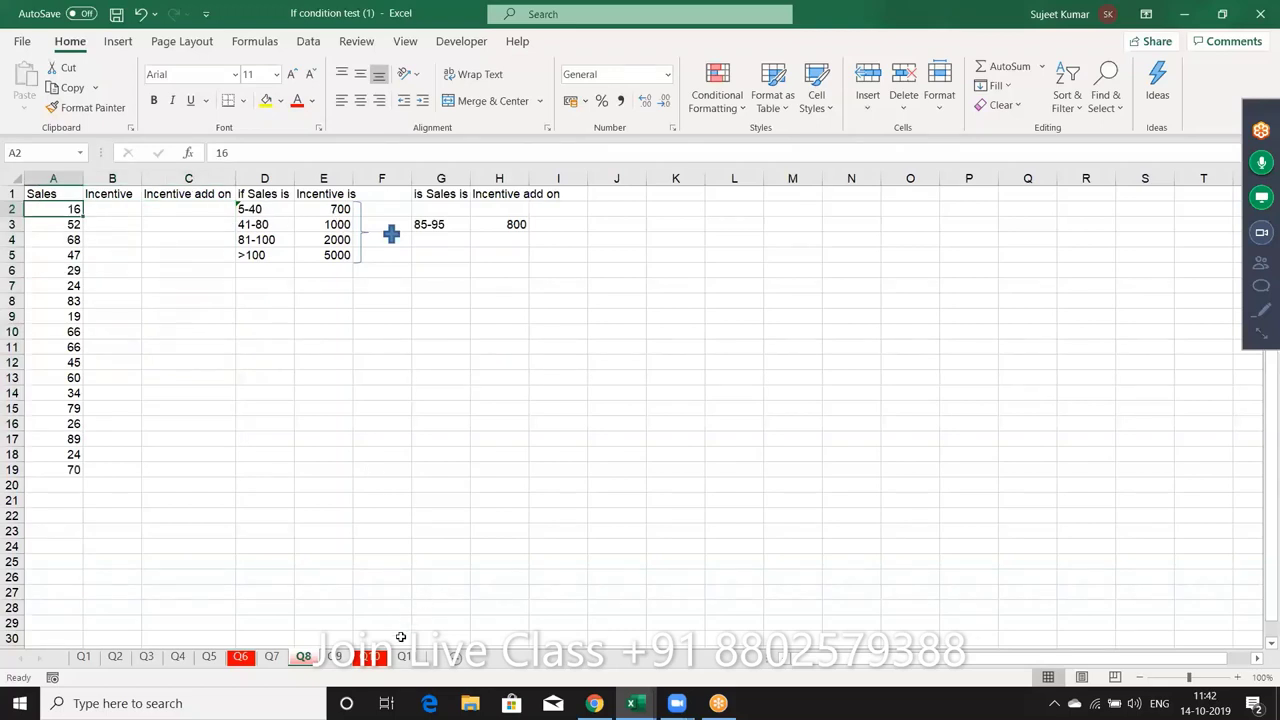
click(378, 658)
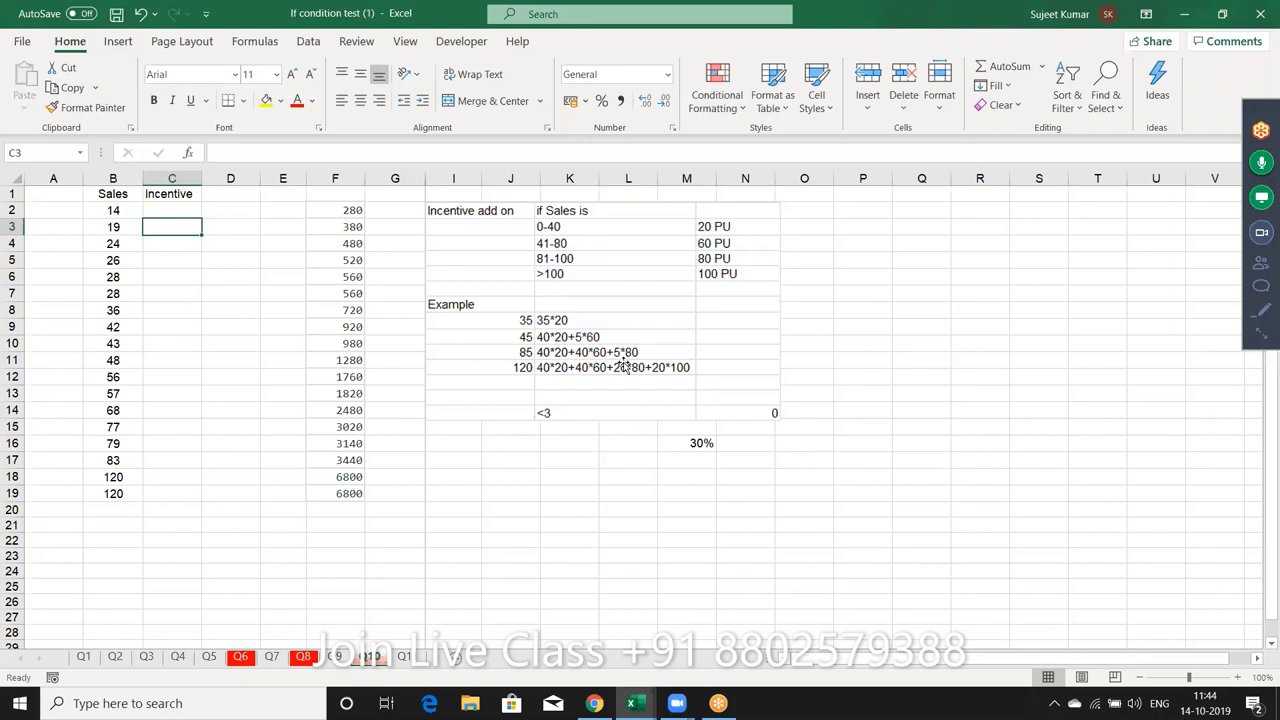
Step: Save the workbook and switch to the if condition test email in Chrome
click(116, 15)
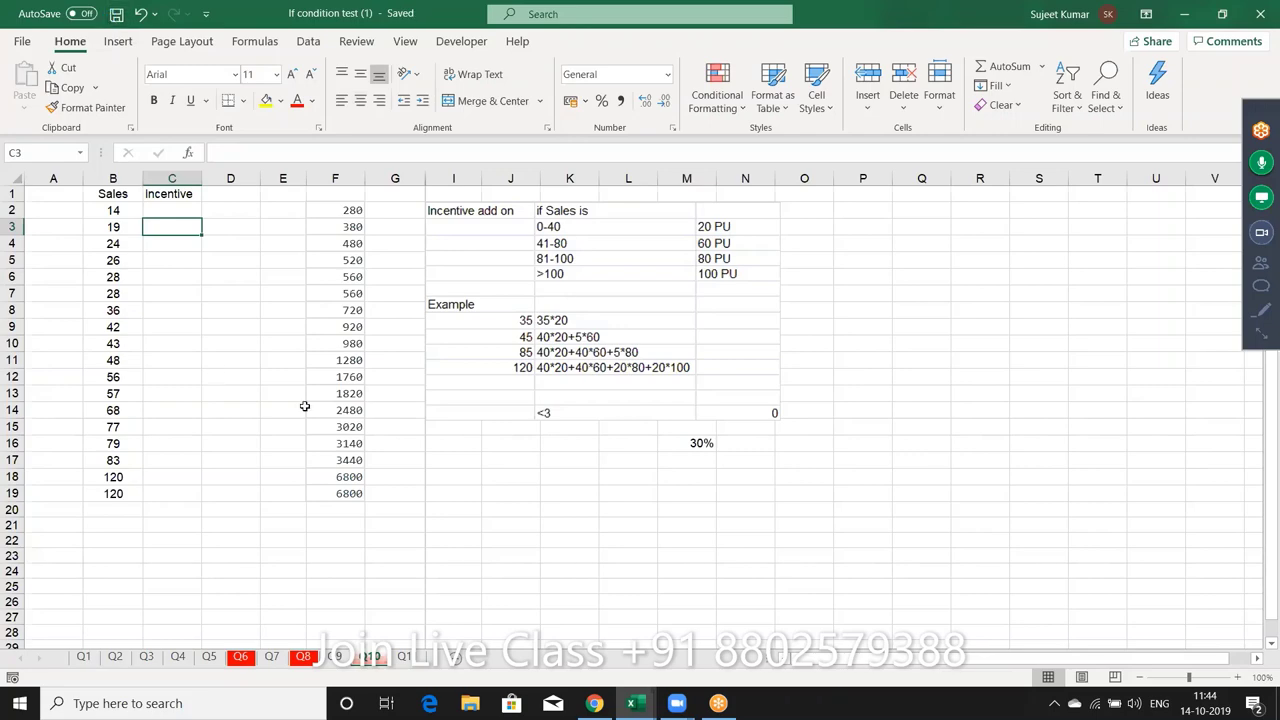
click(594, 703)
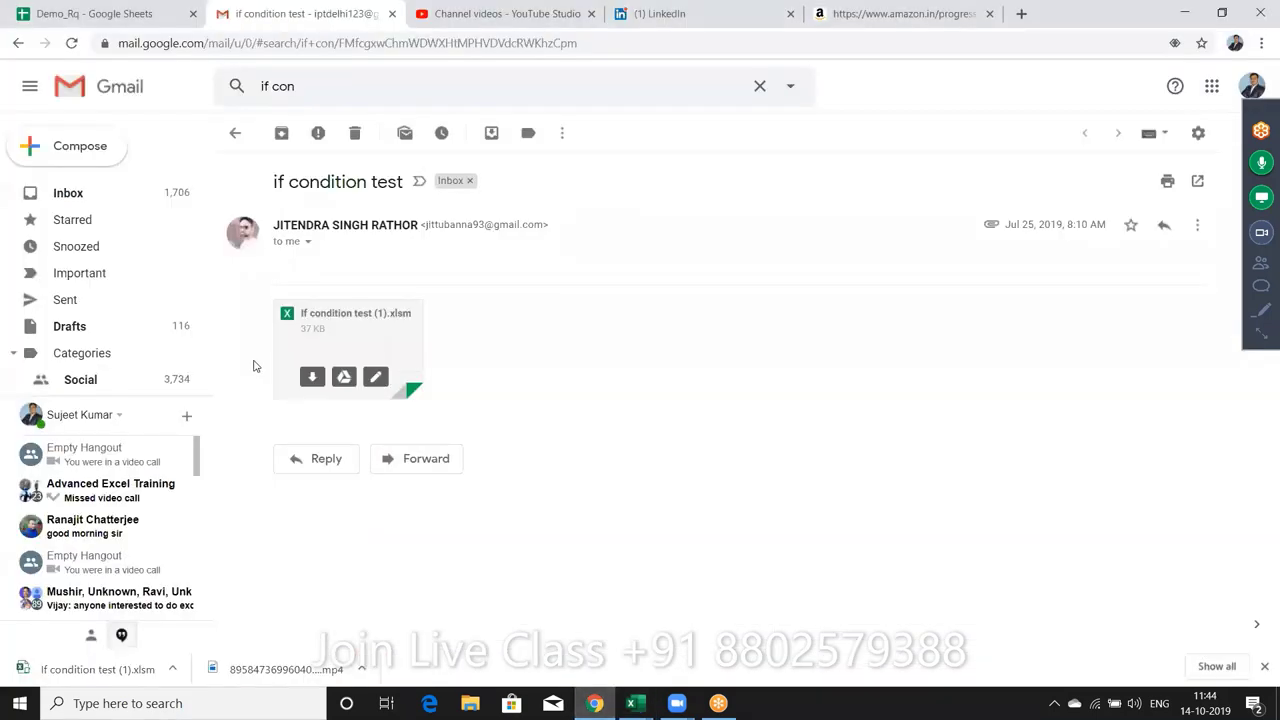
Step: Compose a new message and add four contacts as recipients from the autocomplete suggestions
click(110, 160)
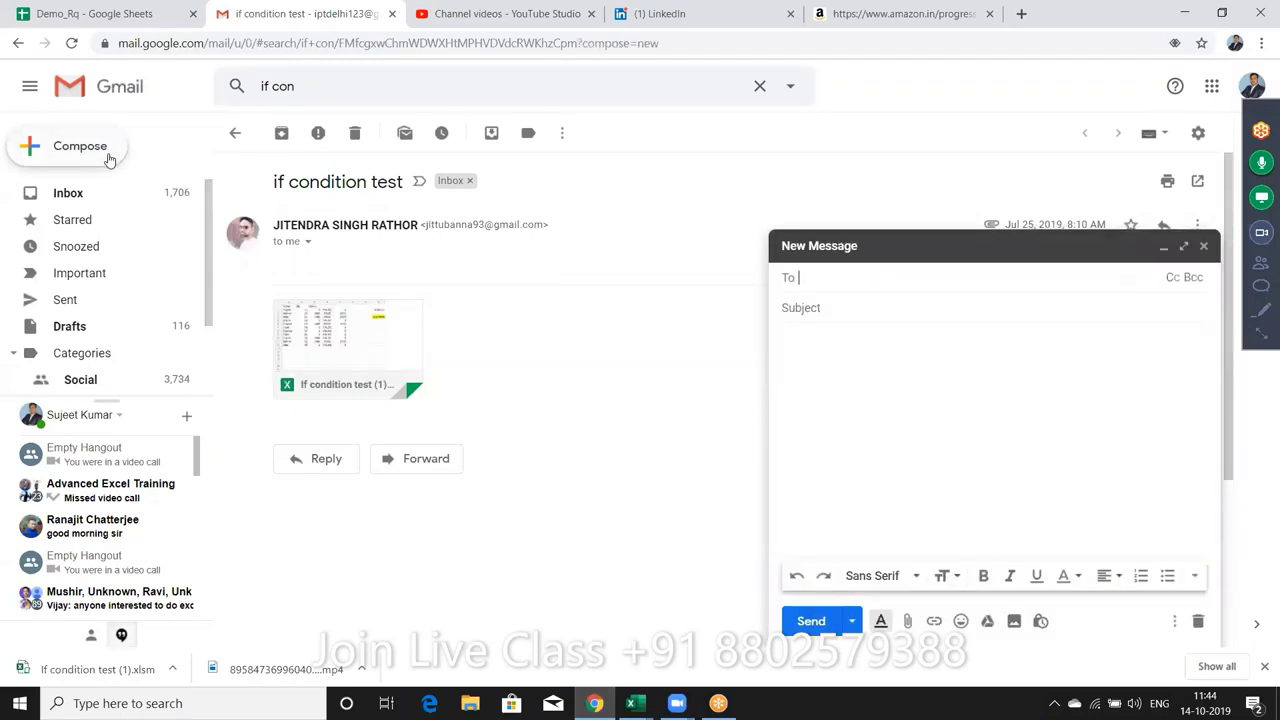
text(raj)
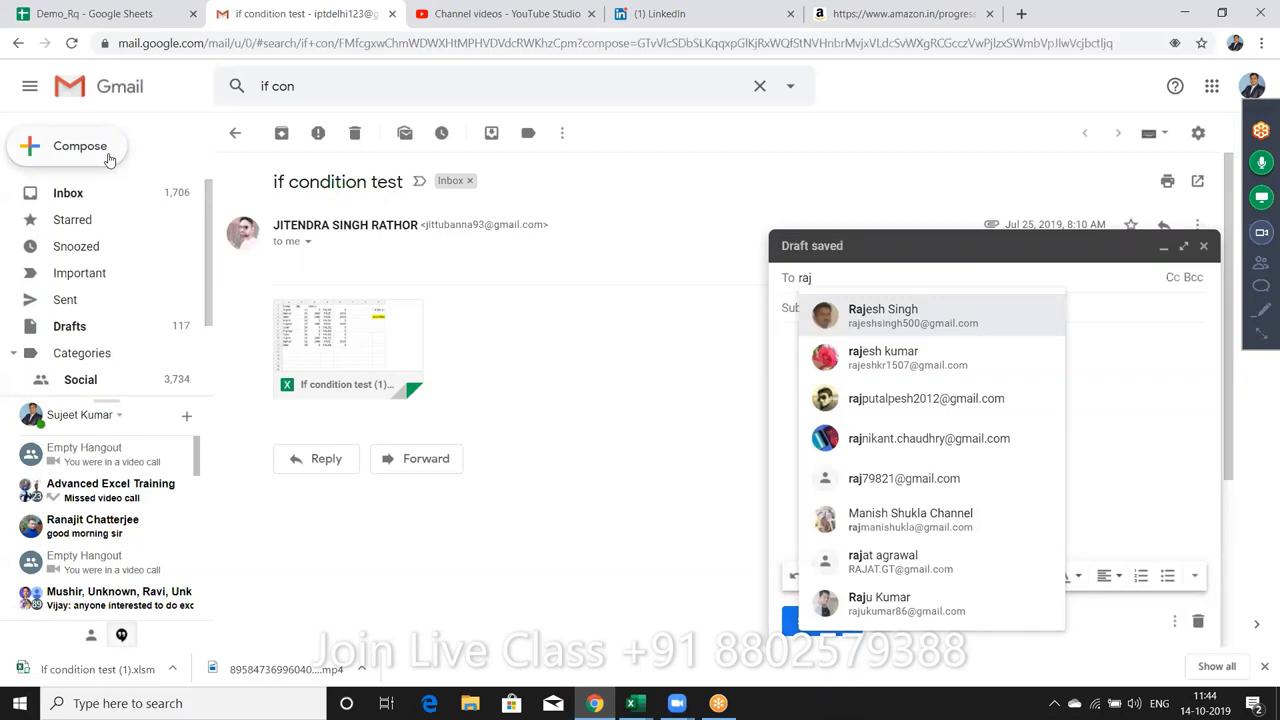
text(n)
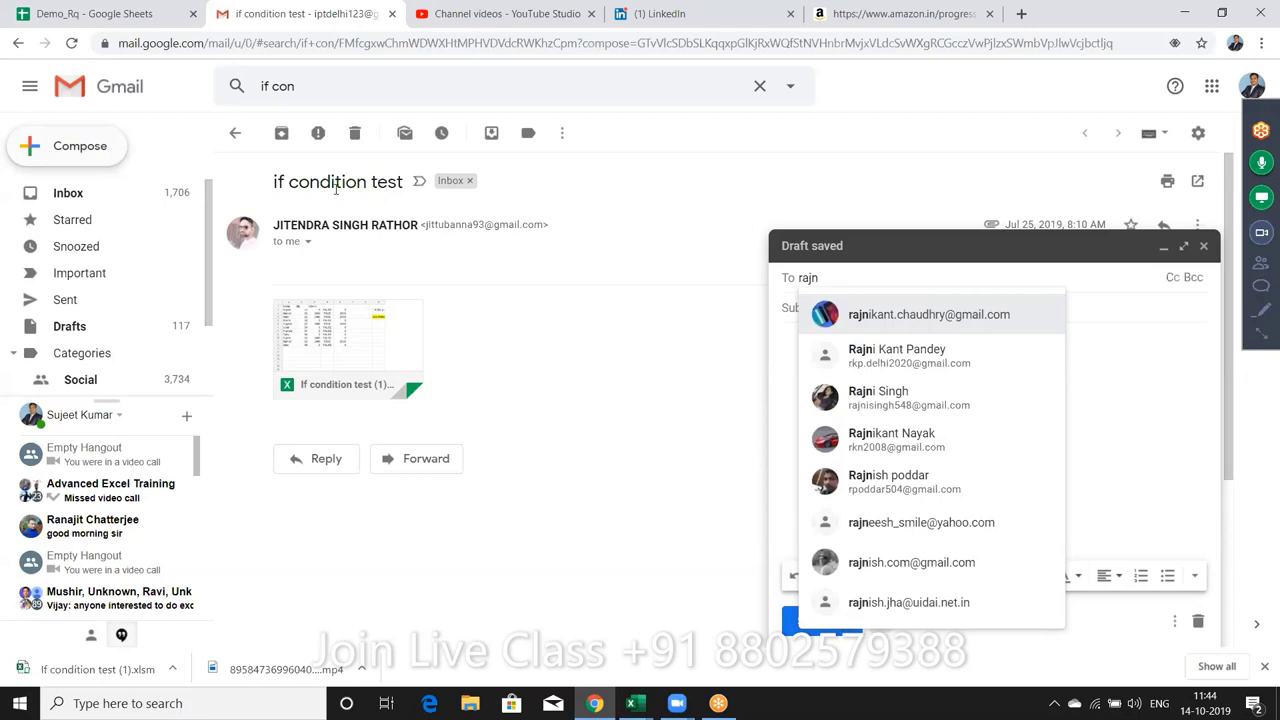
click(865, 327)
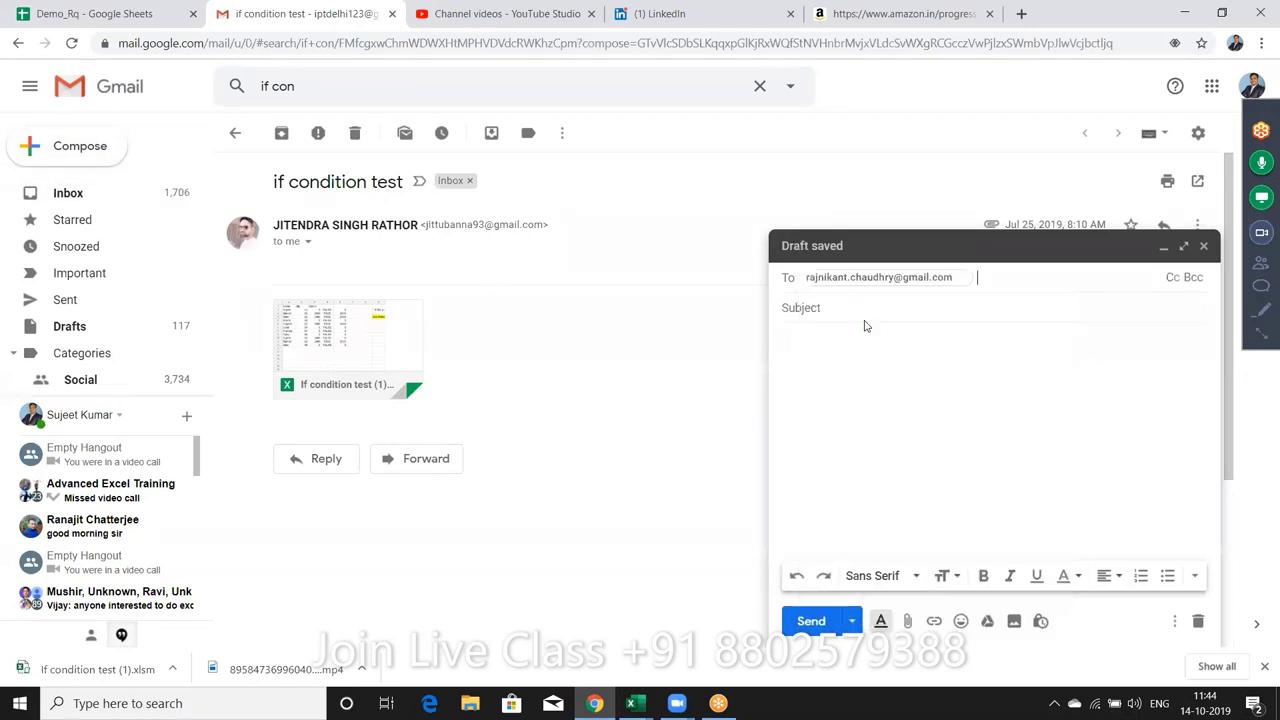
text(vi)
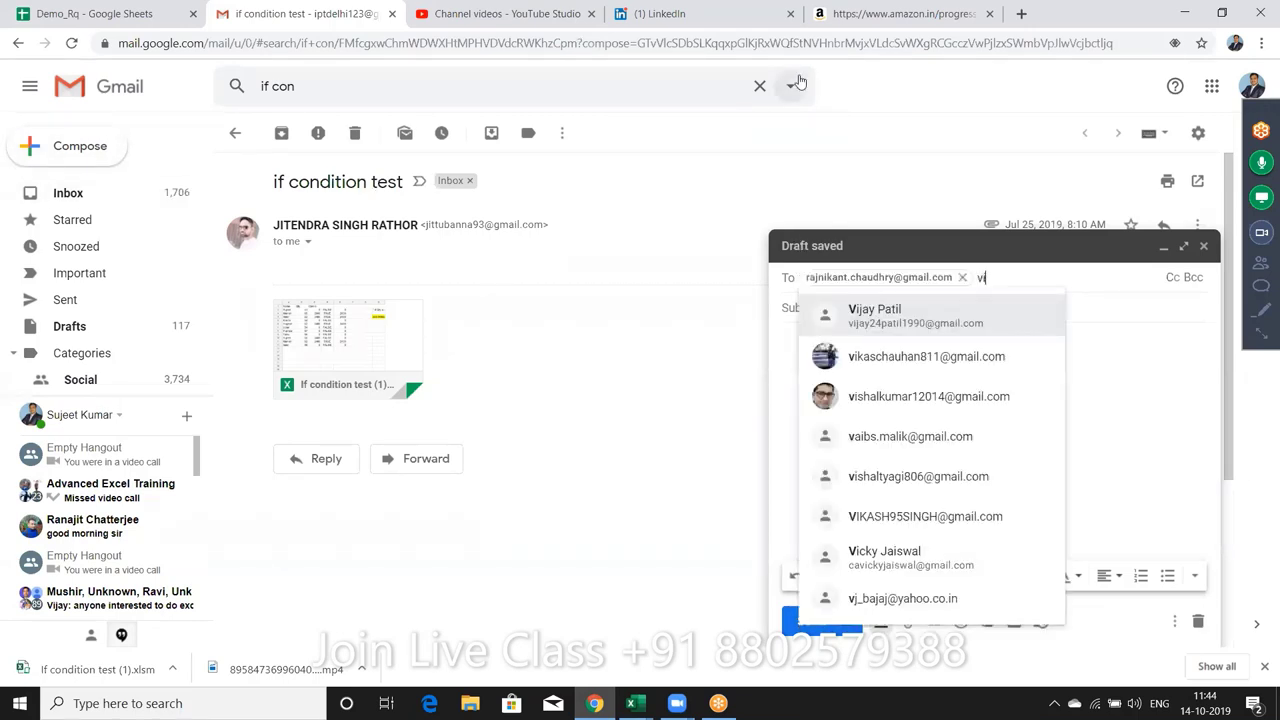
click(1020, 365)
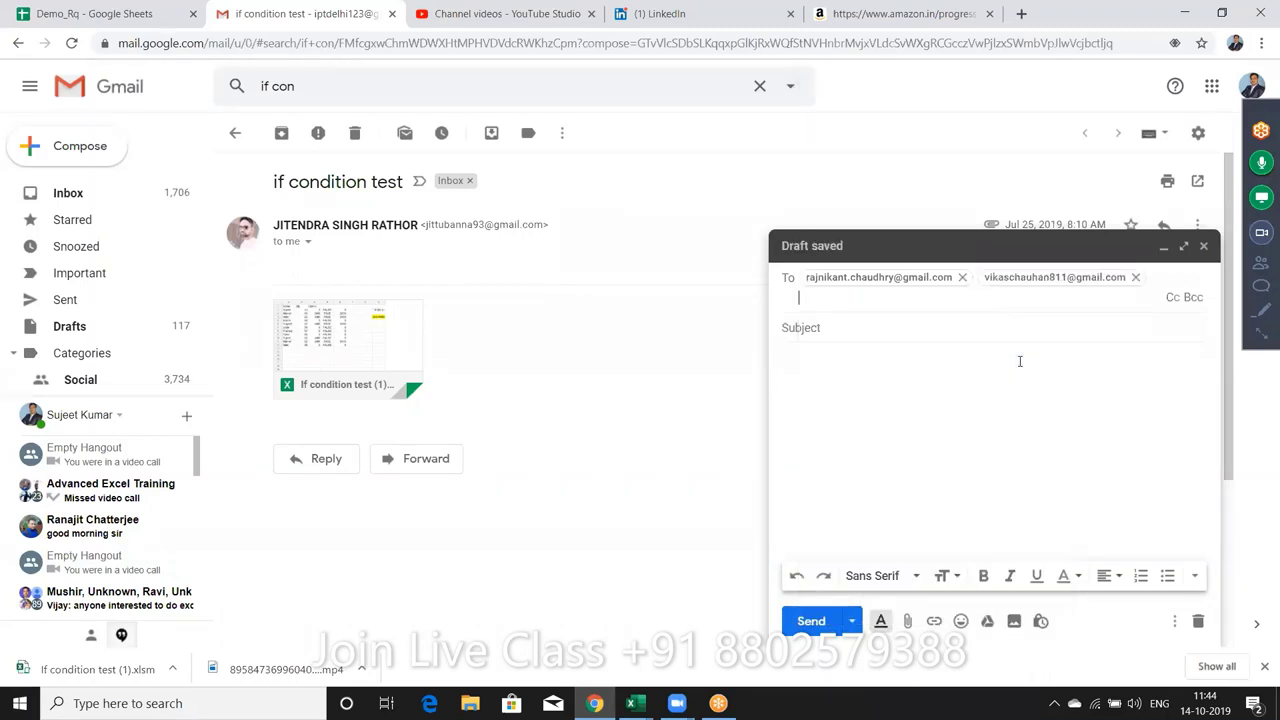
text(an)
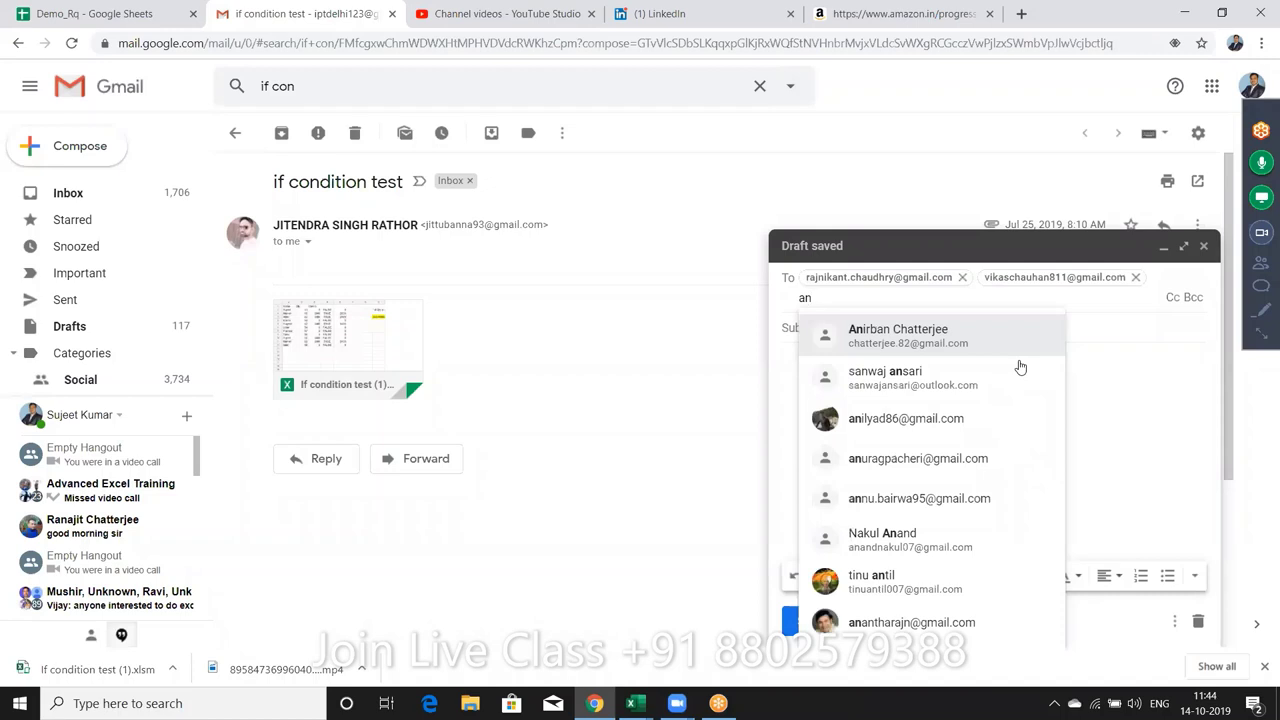
text(s)
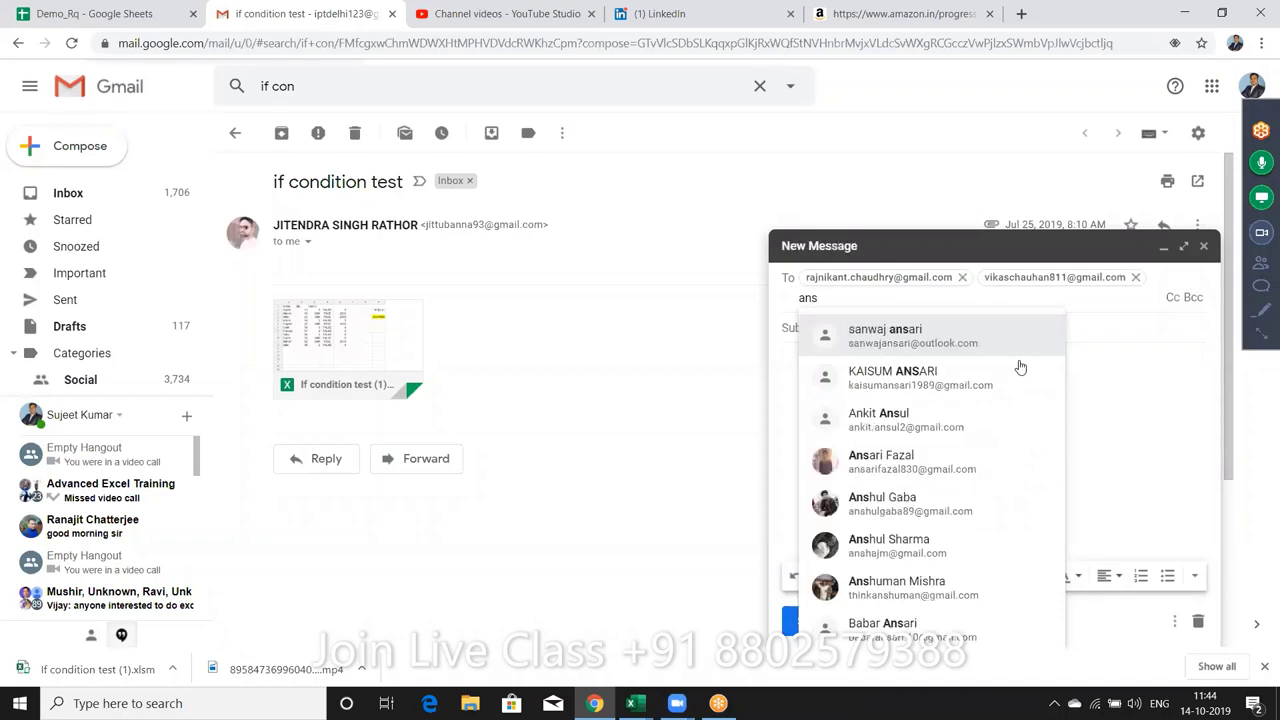
click(958, 371)
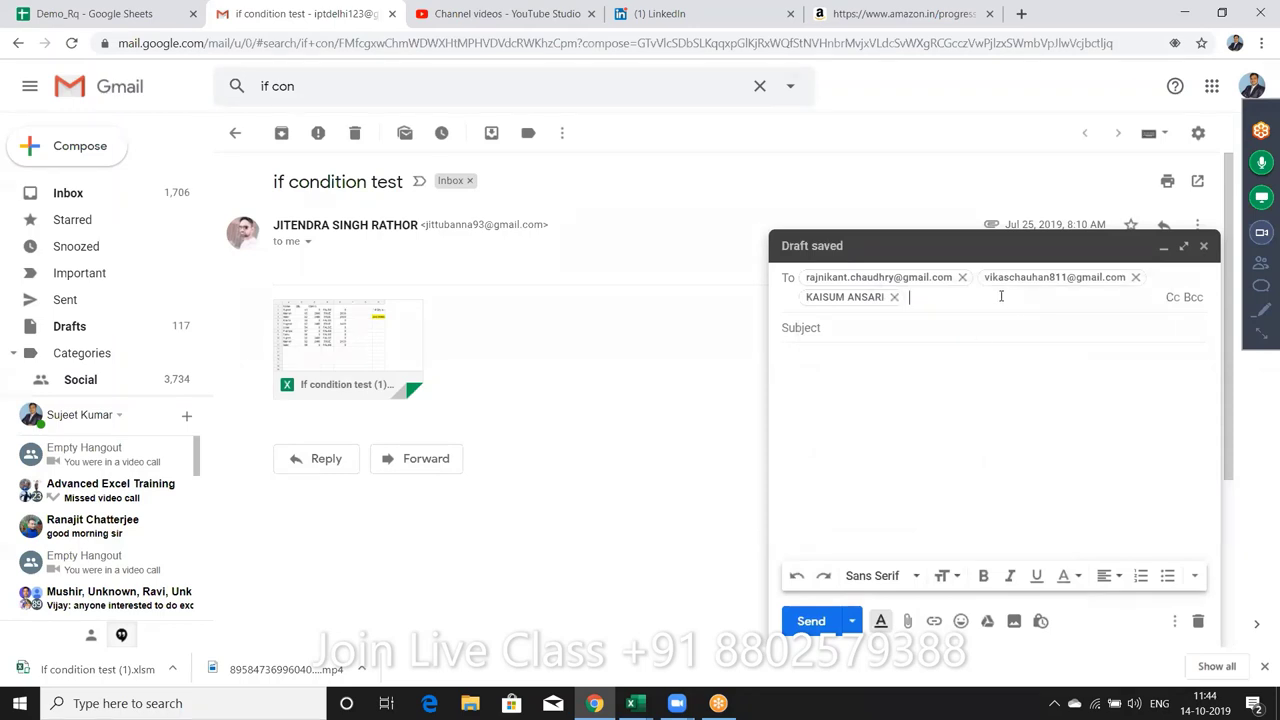
text(re)
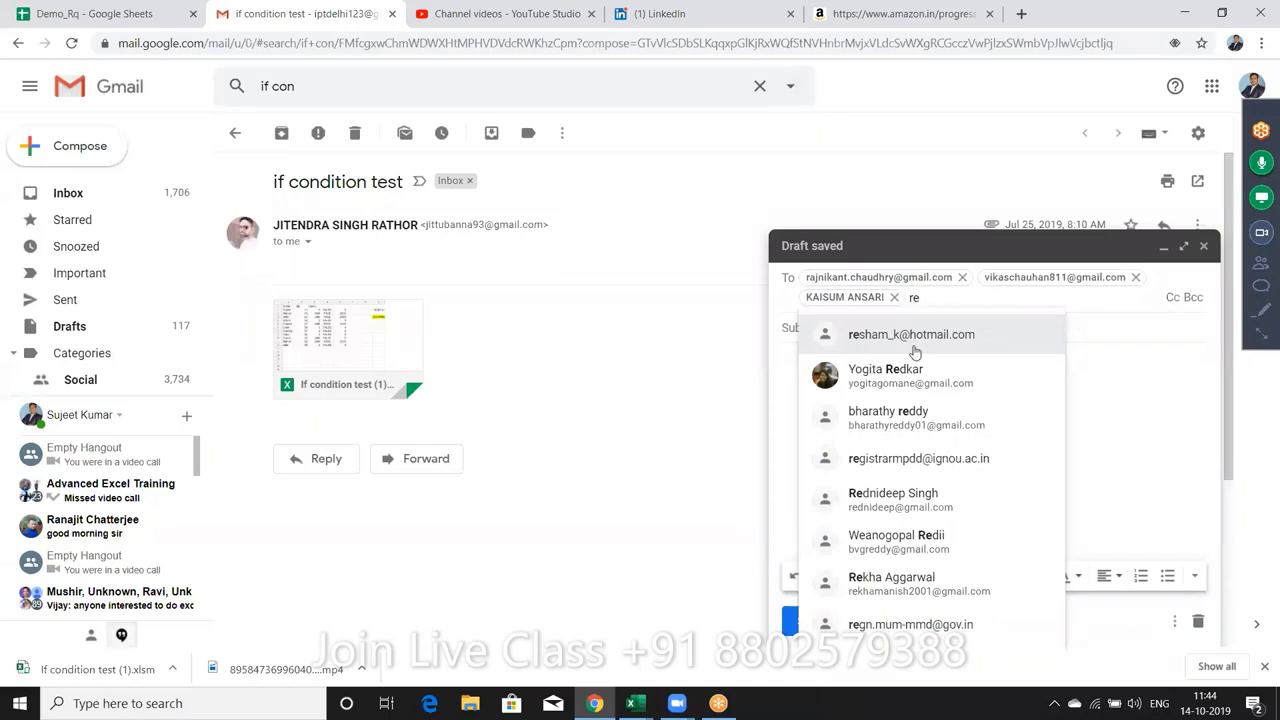
click(914, 340)
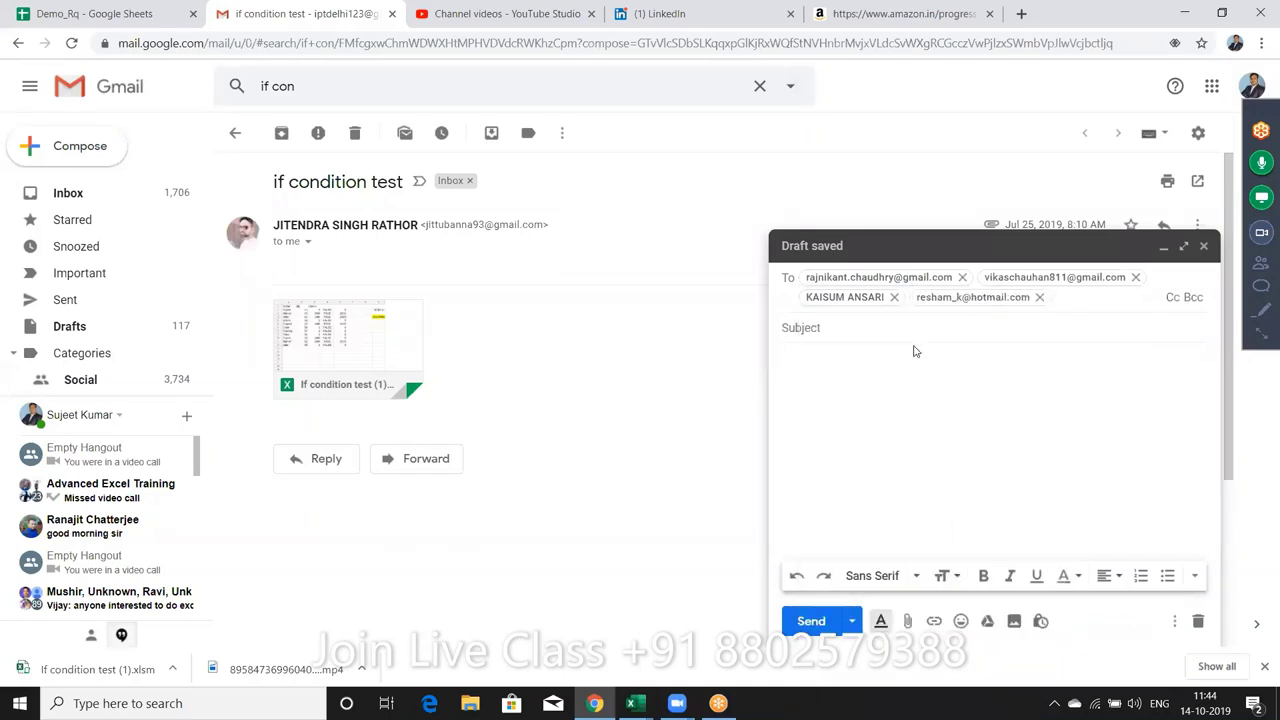
Step: Remove the leftover unmatched recipient search text from the To field
text(ra)
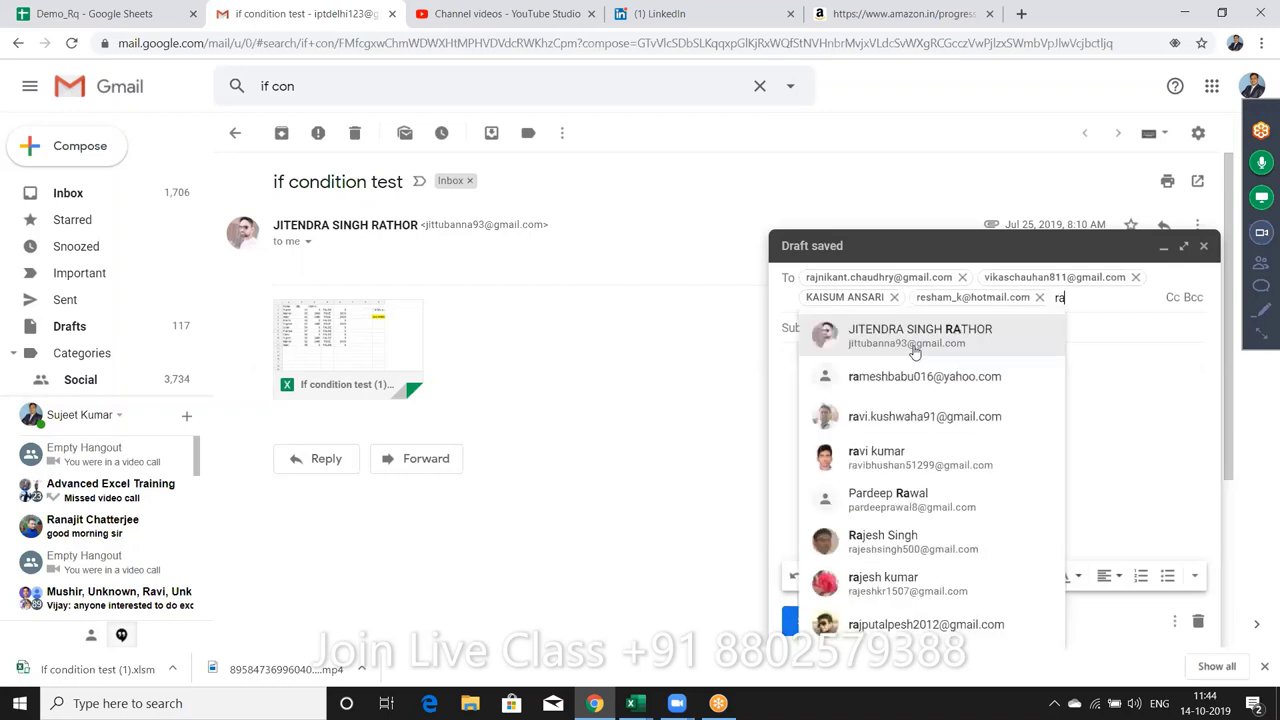
text(h)
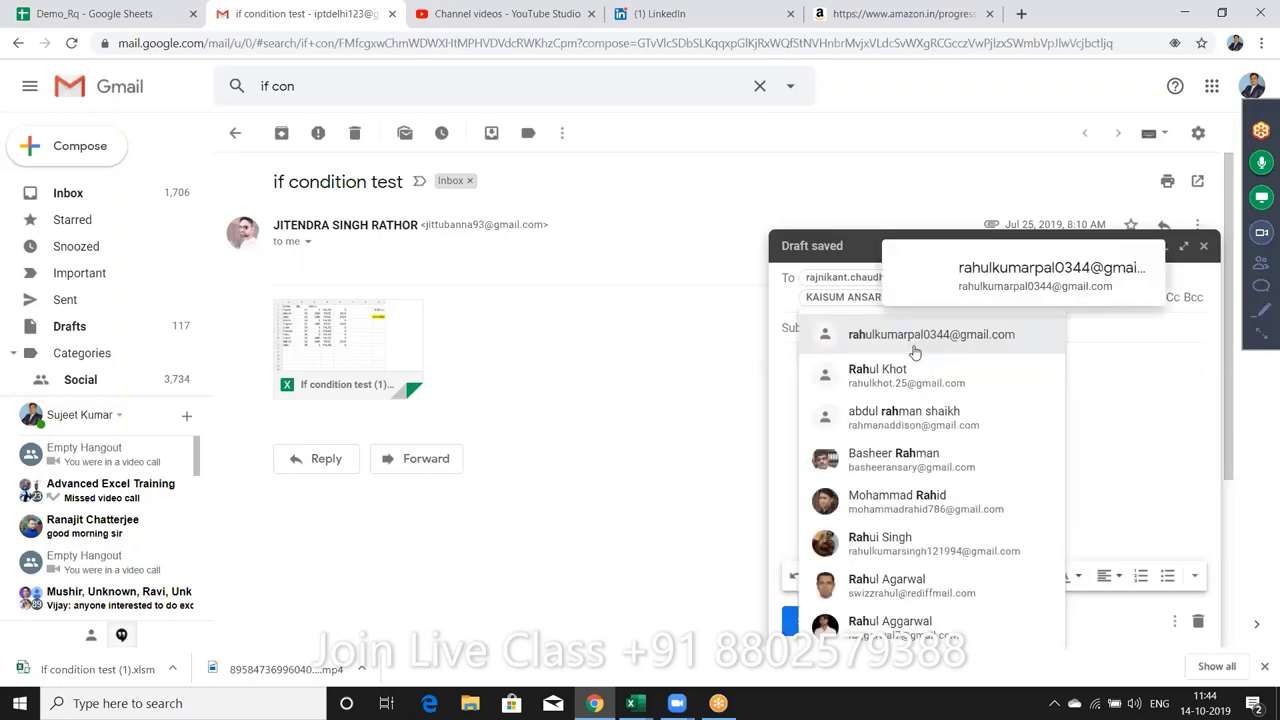
text(ul)
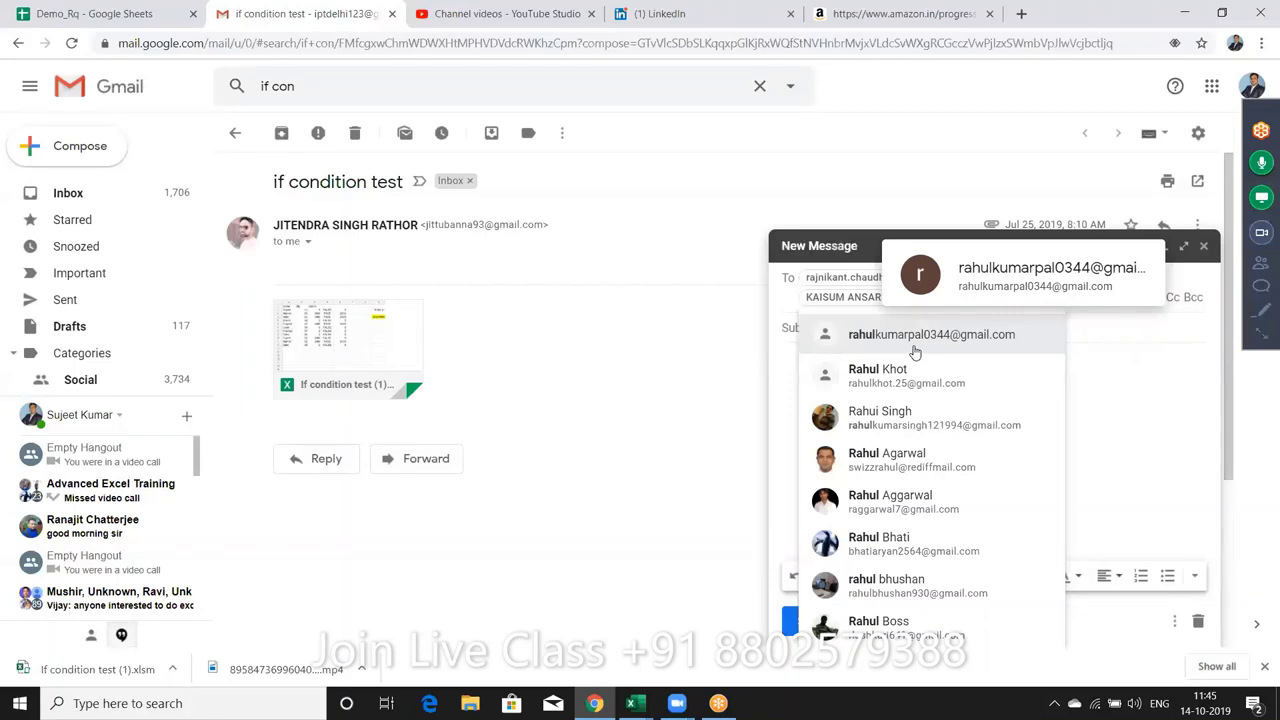
key(Escape)
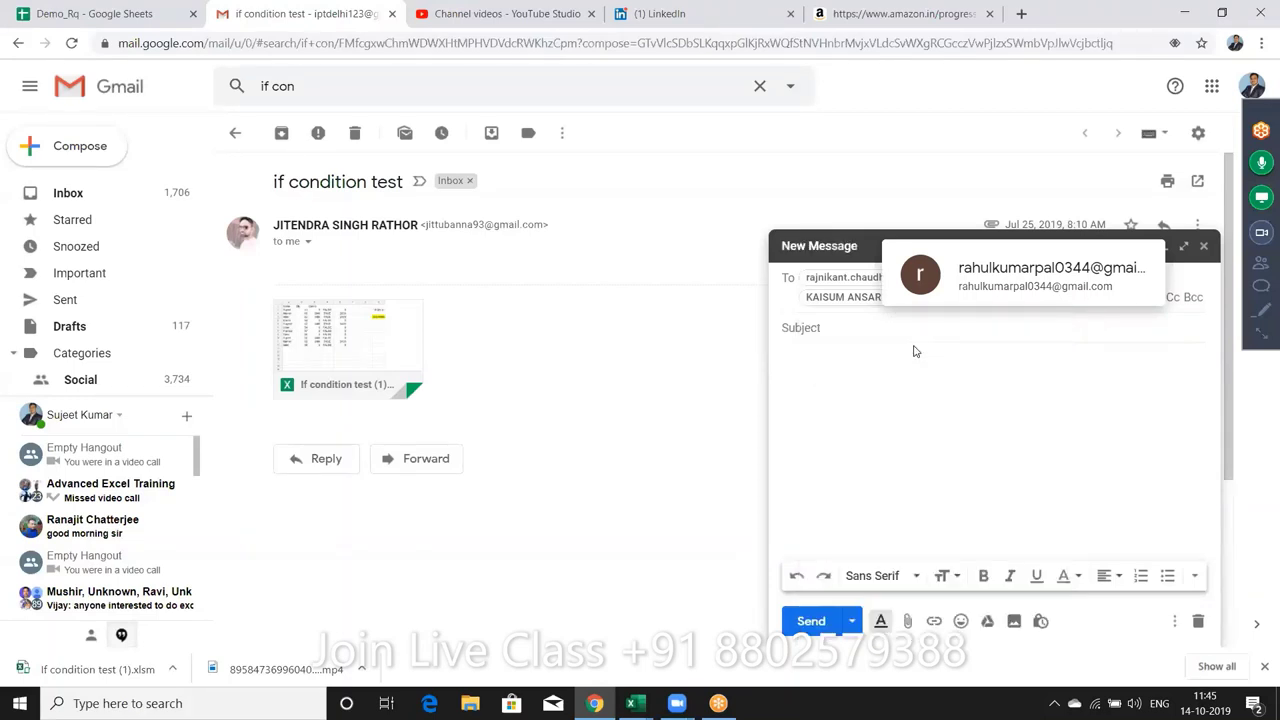
key(BackSpace)
key(BackSpace)
key(BackSpace)
key(BackSpace)
text(r)
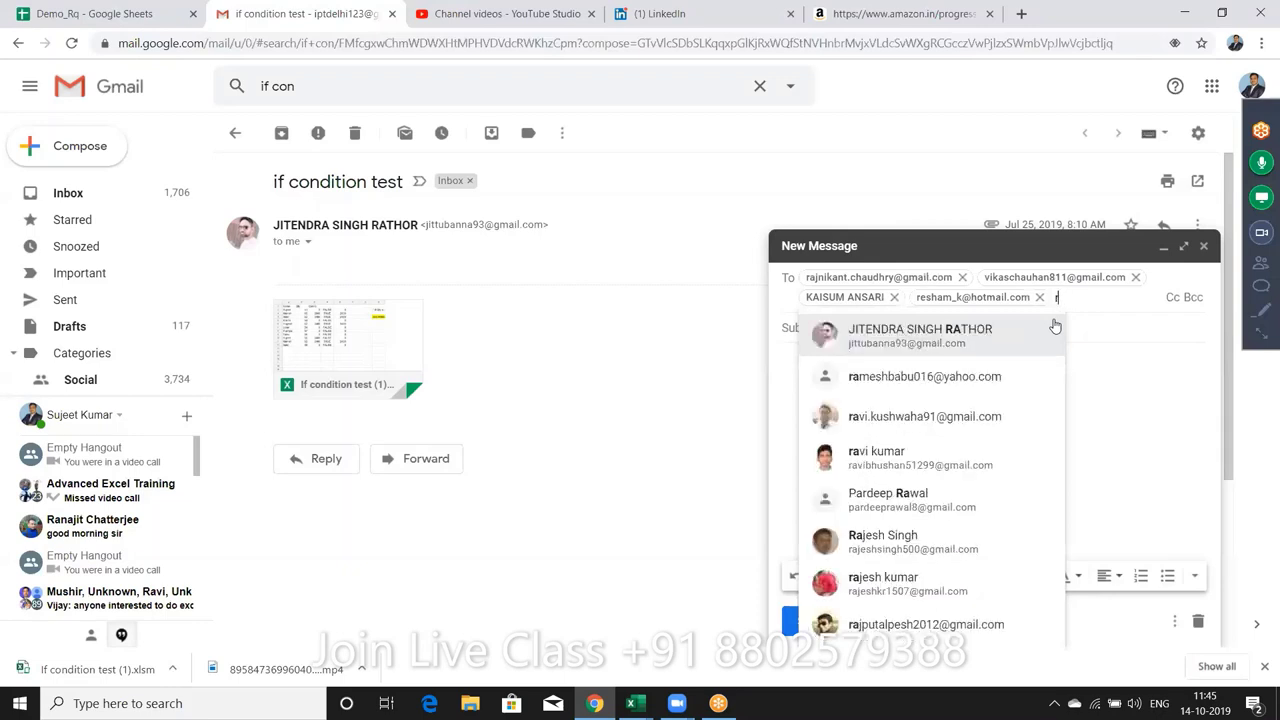
key(BackSpace)
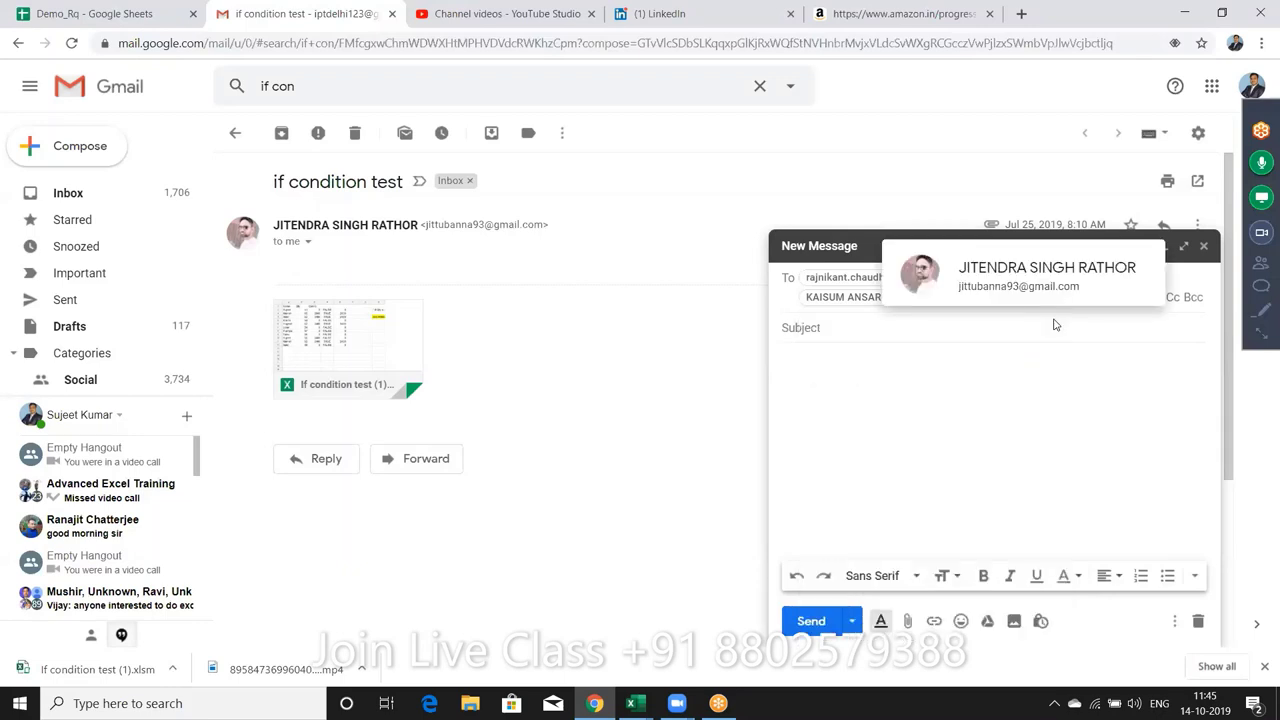
text(baba)
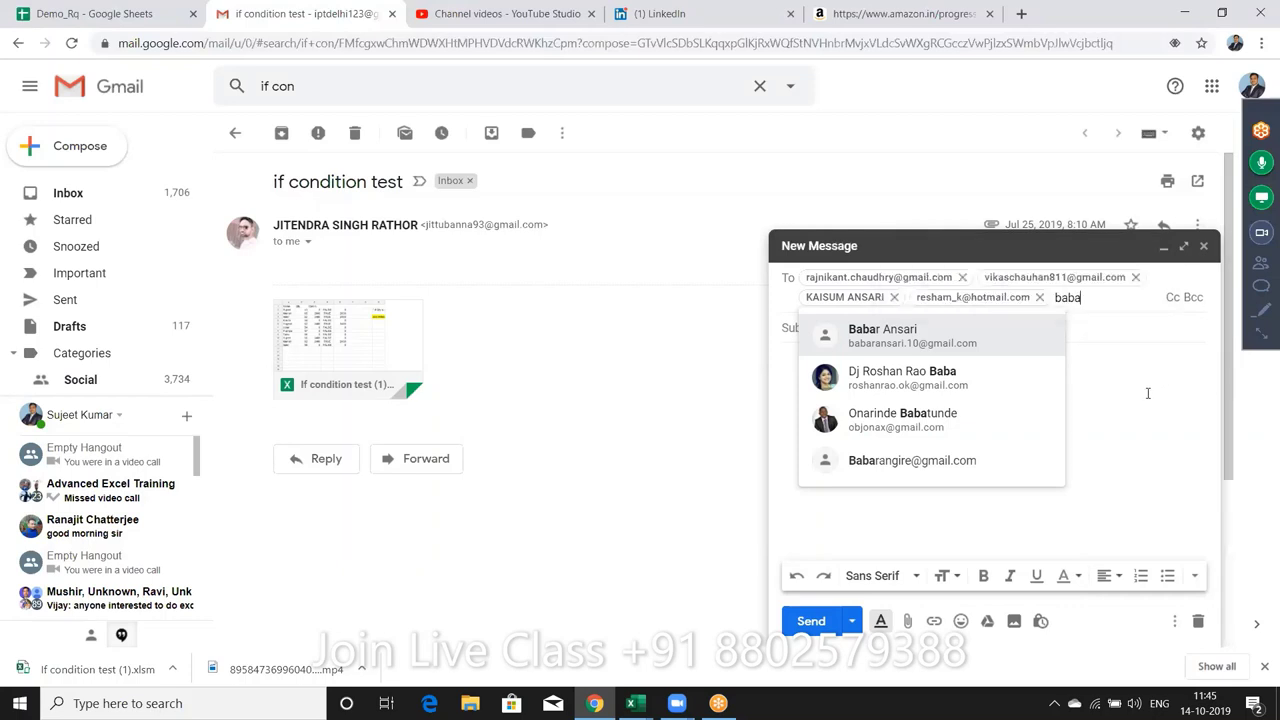
key(BackSpace)
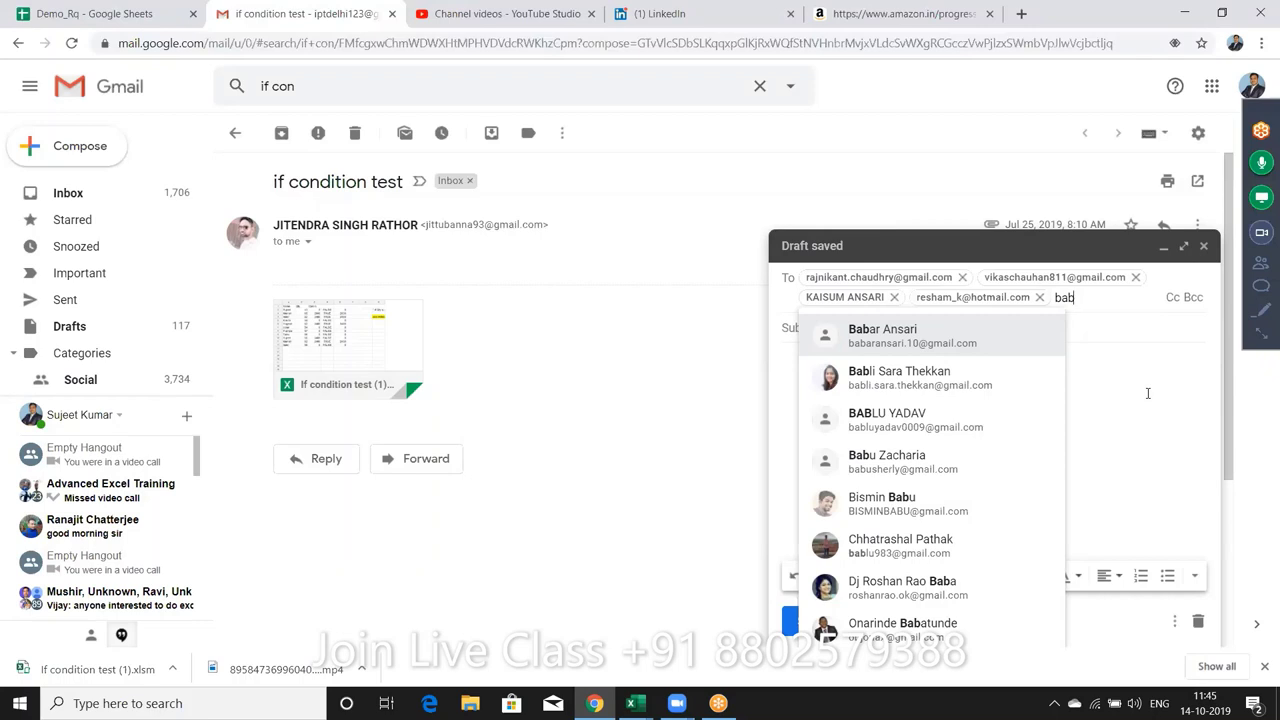
key(BackSpace)
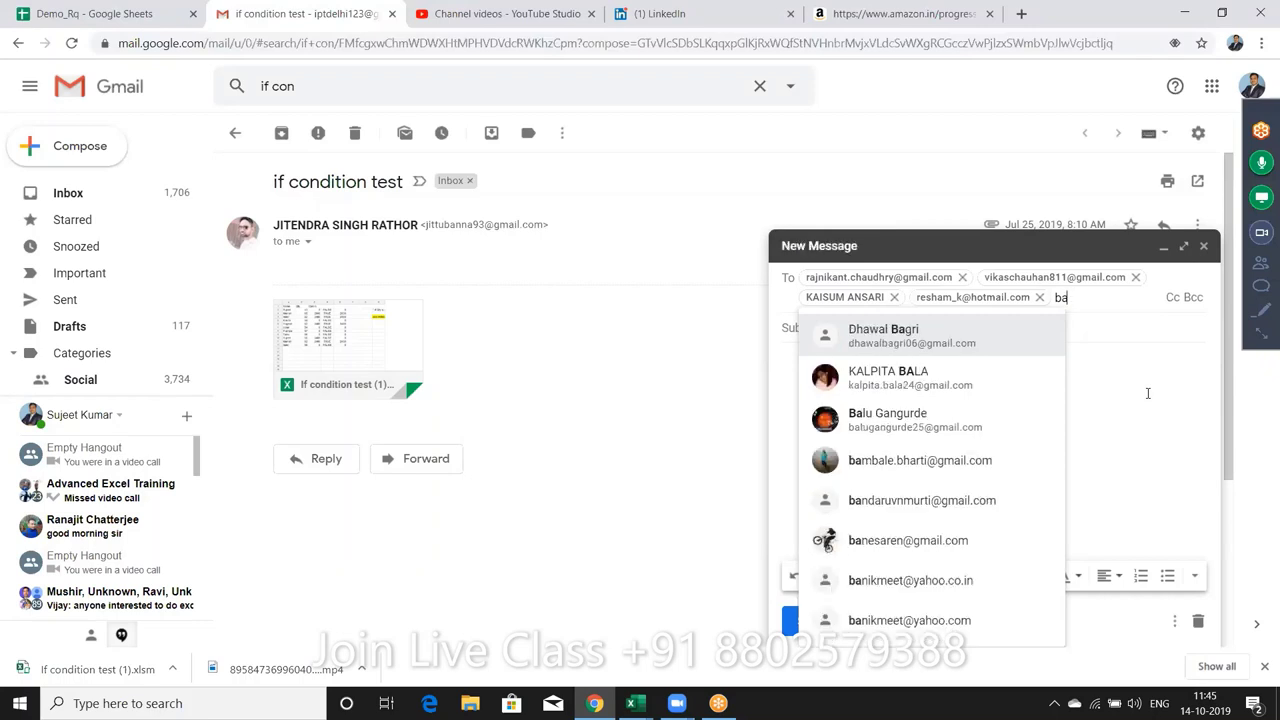
key(BackSpace)
key(BackSpace)
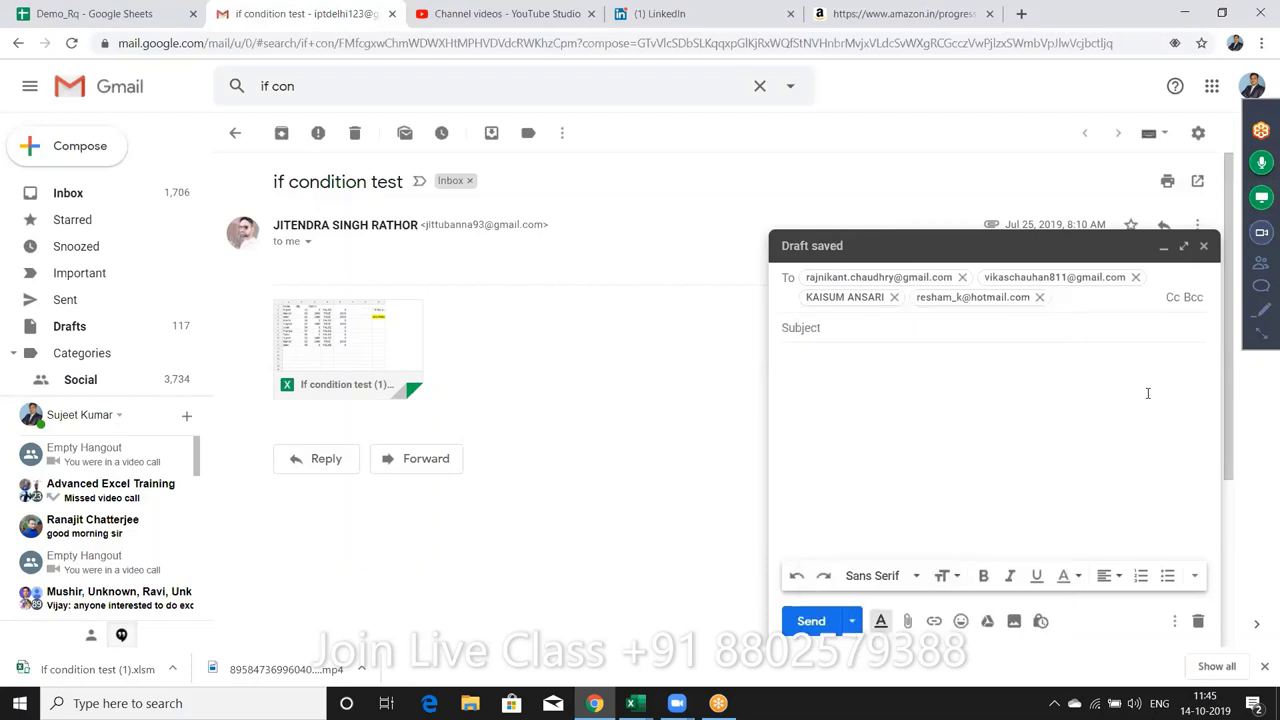
Step: Enter 'File' as the message subject
click(817, 324)
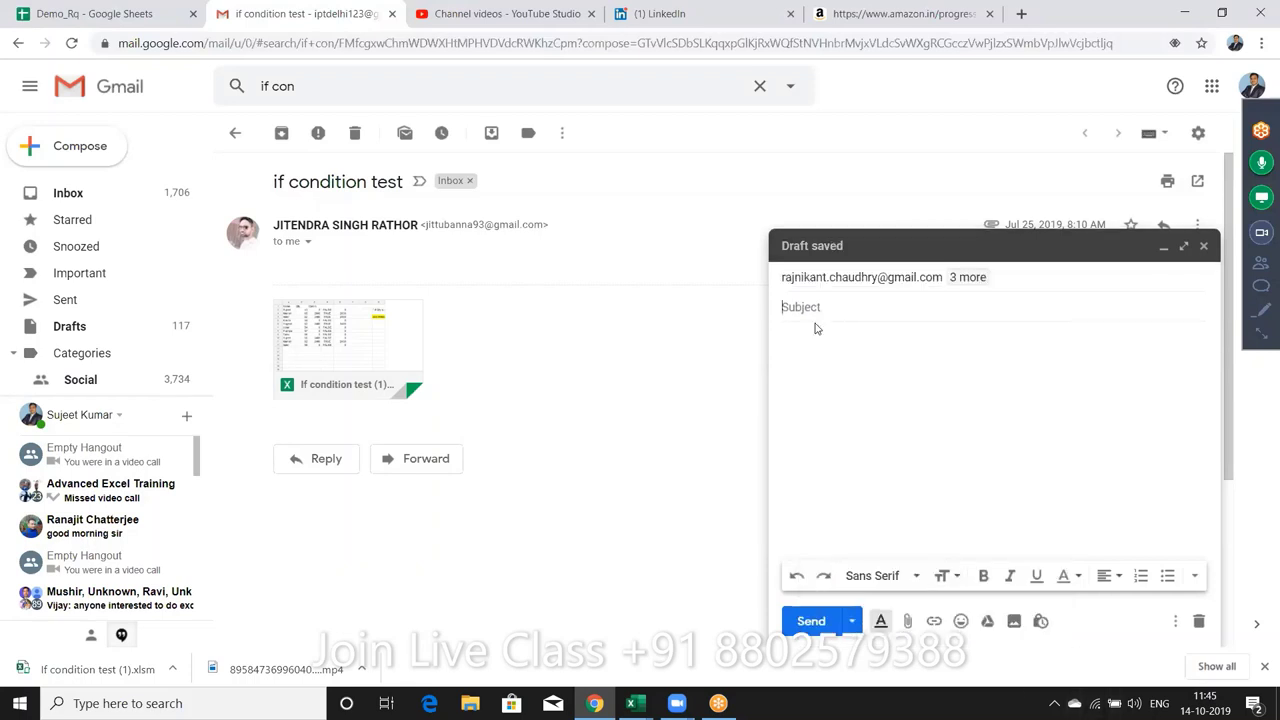
text(Fi)
text(le)
click(812, 344)
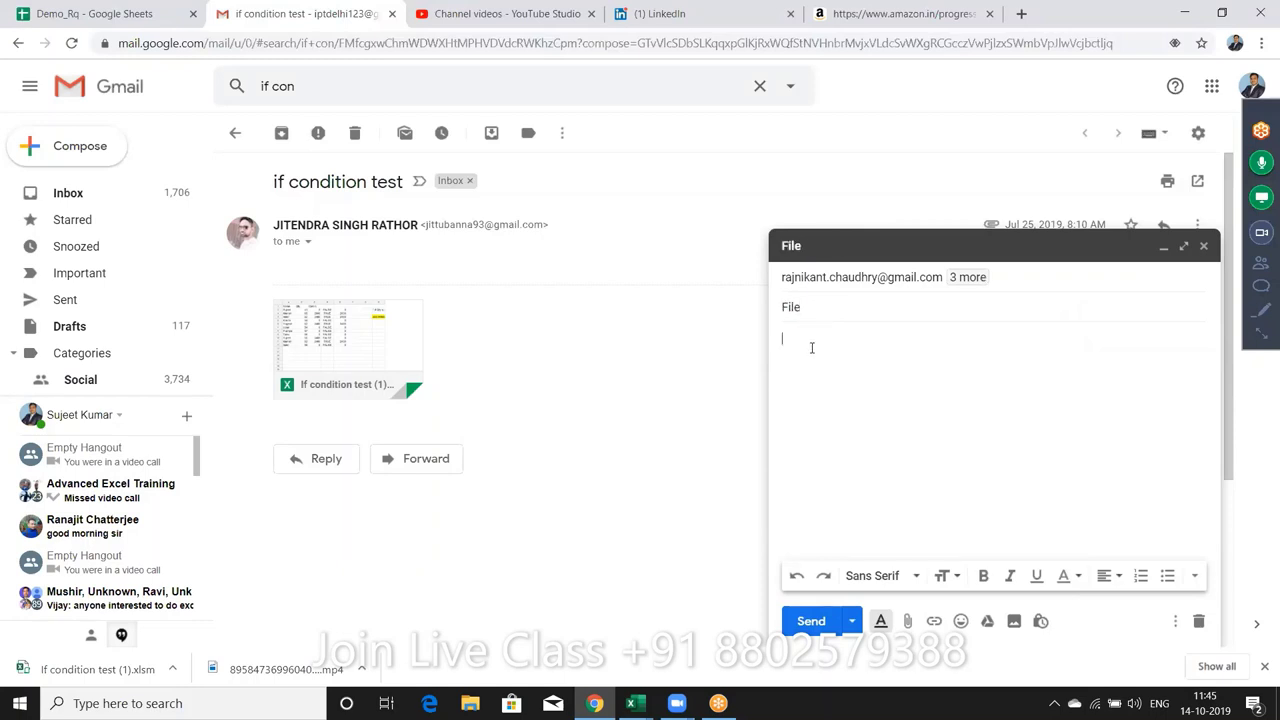
Step: Attach If condition test (1).xlsm from the Downloads folder
click(907, 622)
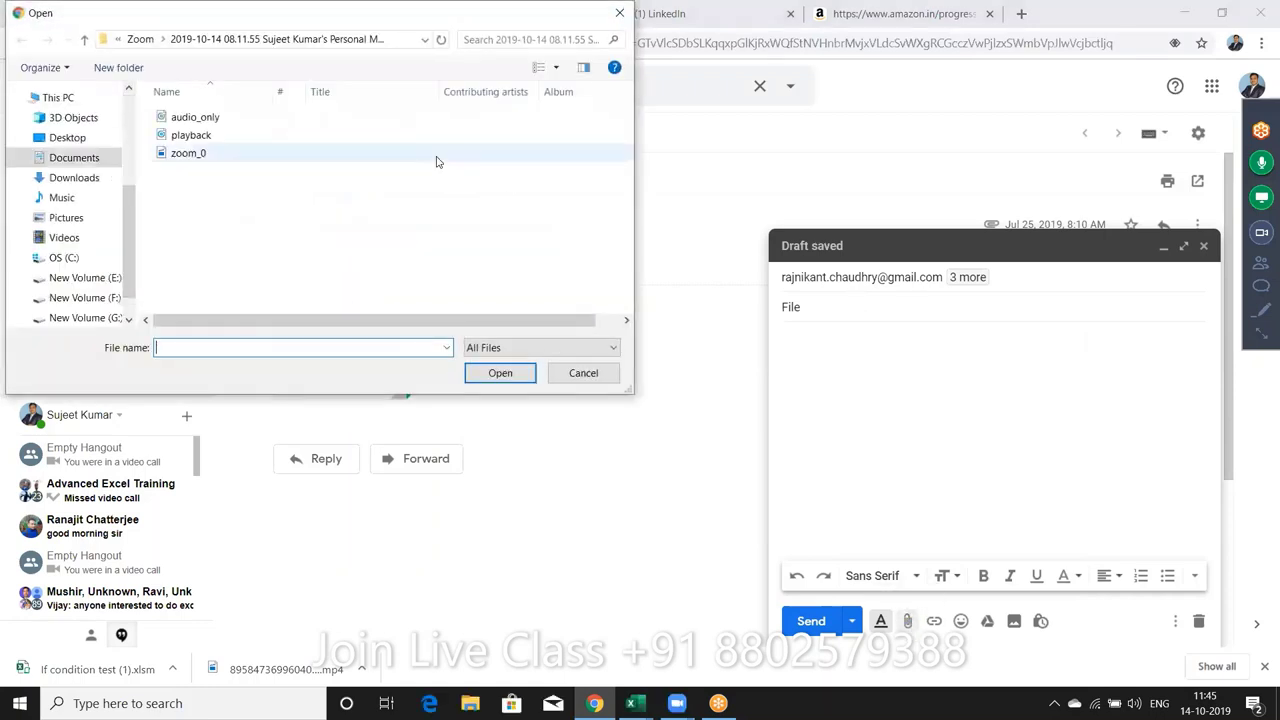
click(77, 181)
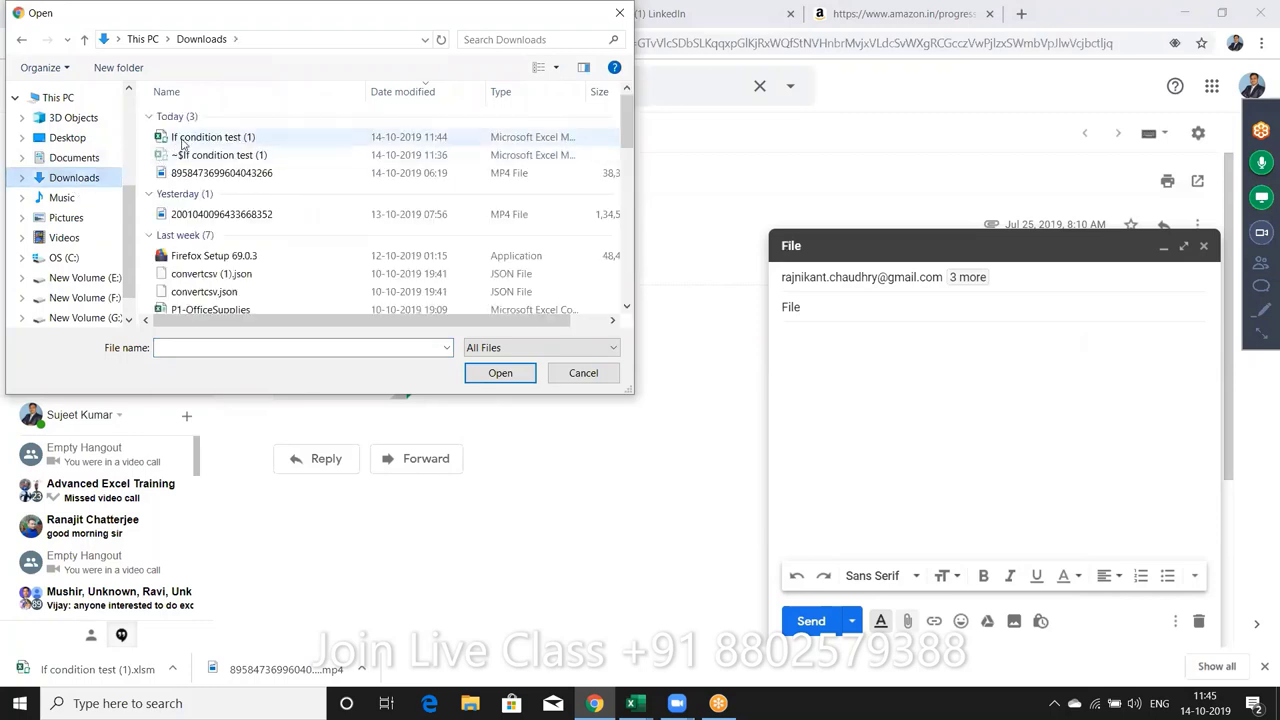
double_click(200, 130)
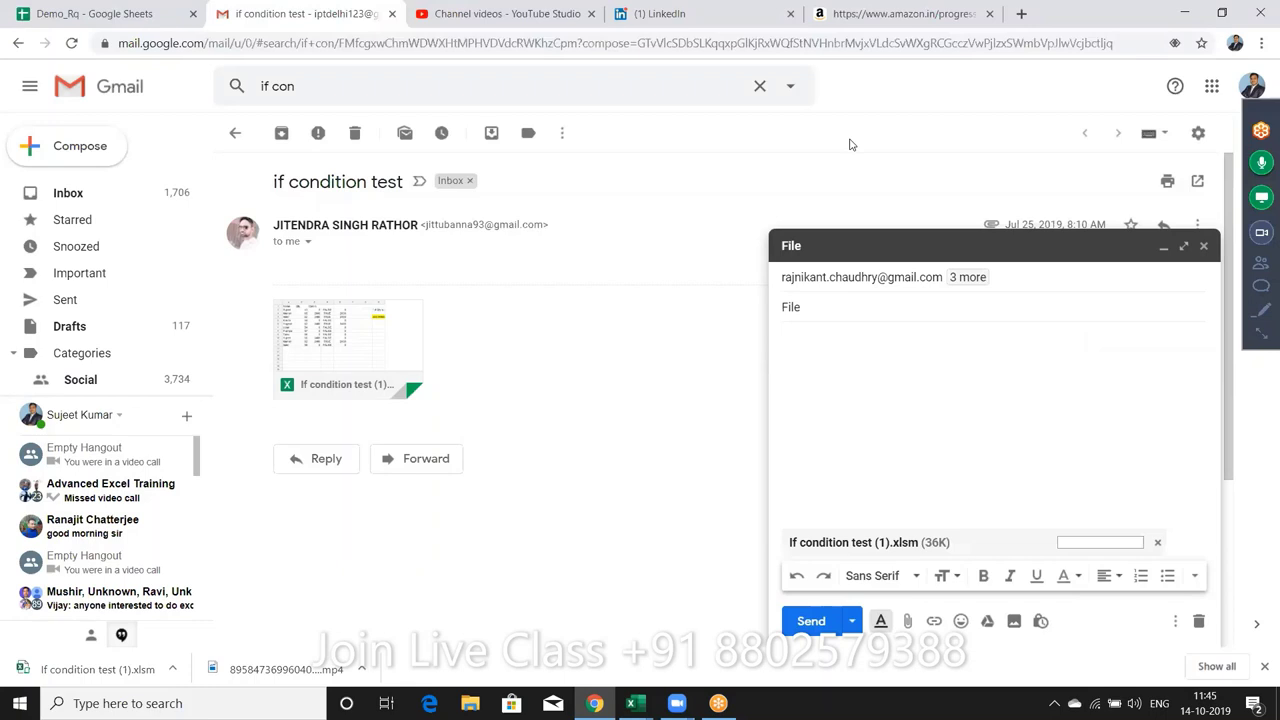
click(131, 15)
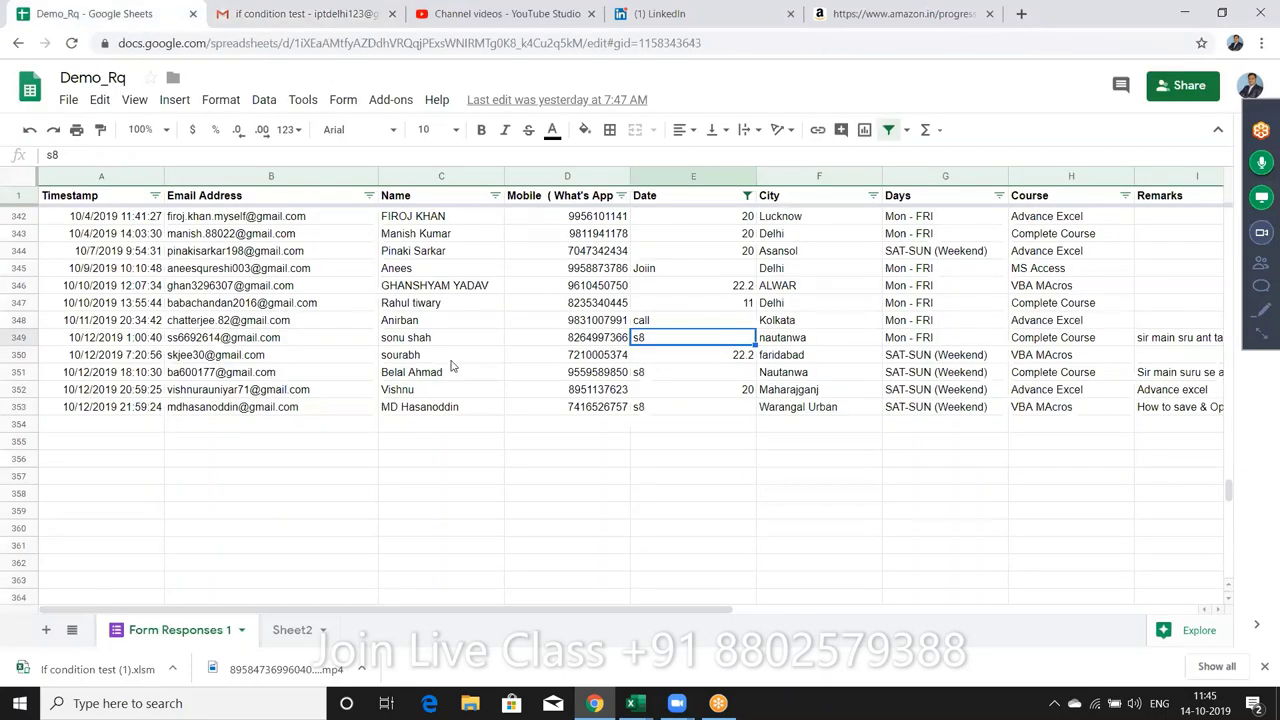